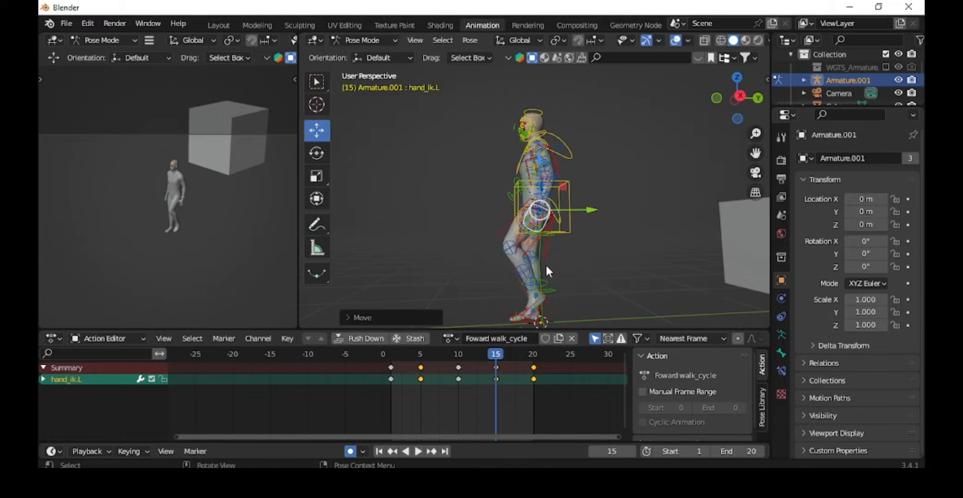
Play the forward walk cycle from frame 1 and view the animated character from another angle.
left_click_drag(497, 359, 391, 356)
key("space")
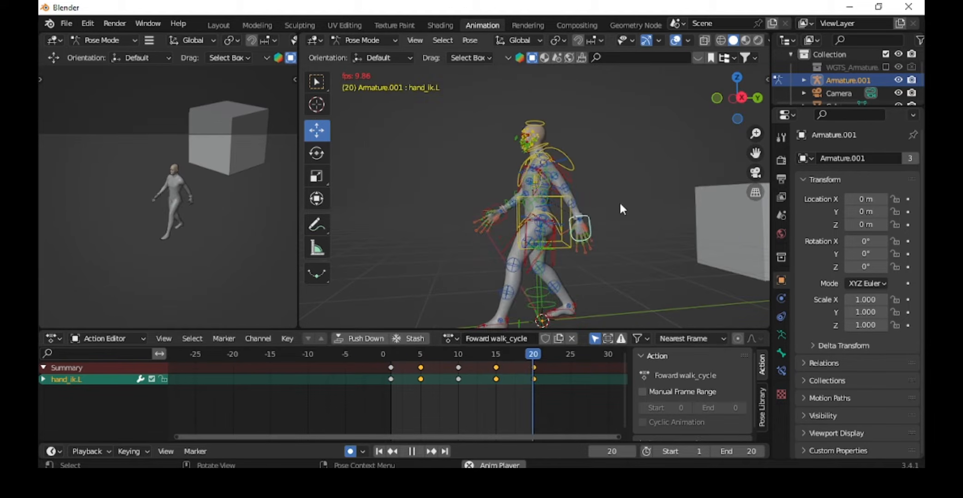
middle_click_drag(619, 202, 530, 247, "alt")
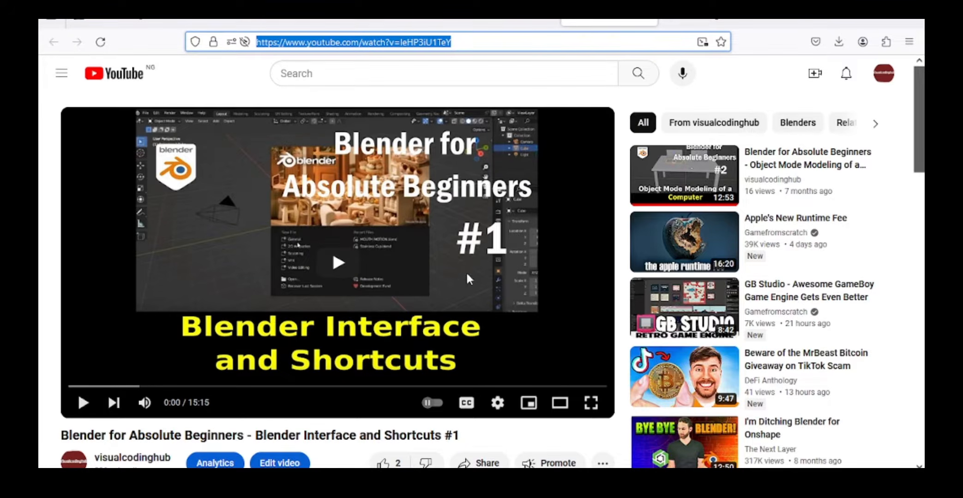
scroll(332, 136, "down", 3)
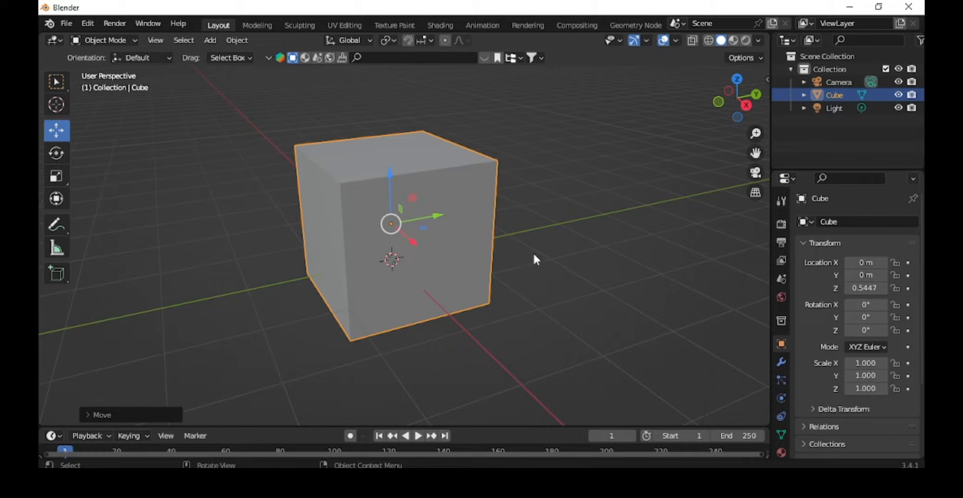
middle_click_drag(475, 285, 527, 260)
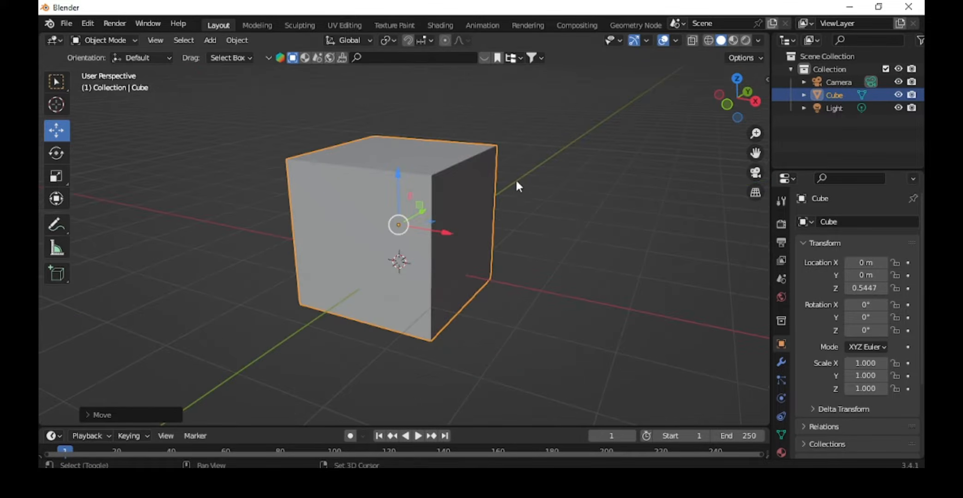
middle_click_drag(515, 187, 533, 227)
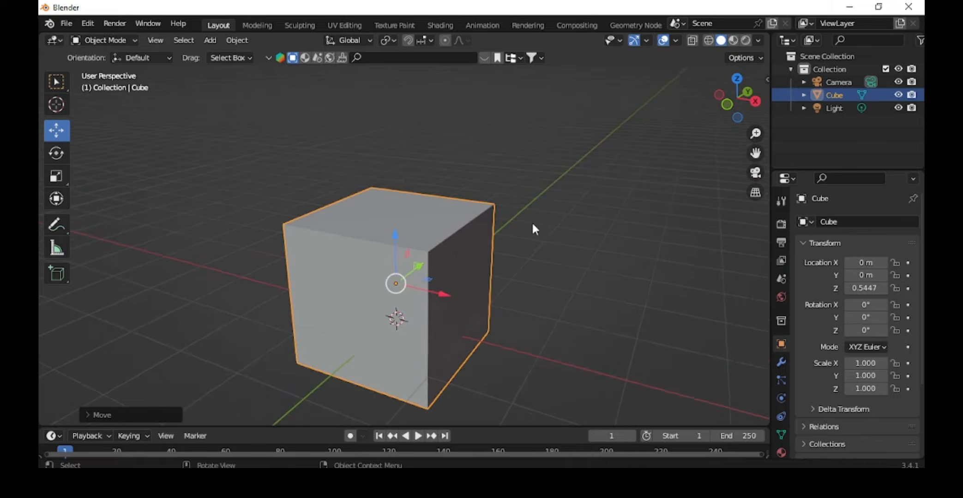
Show the 3D viewport's sidebar and open the MPFB v2.0 add-on's tools.
left_click(764, 80)
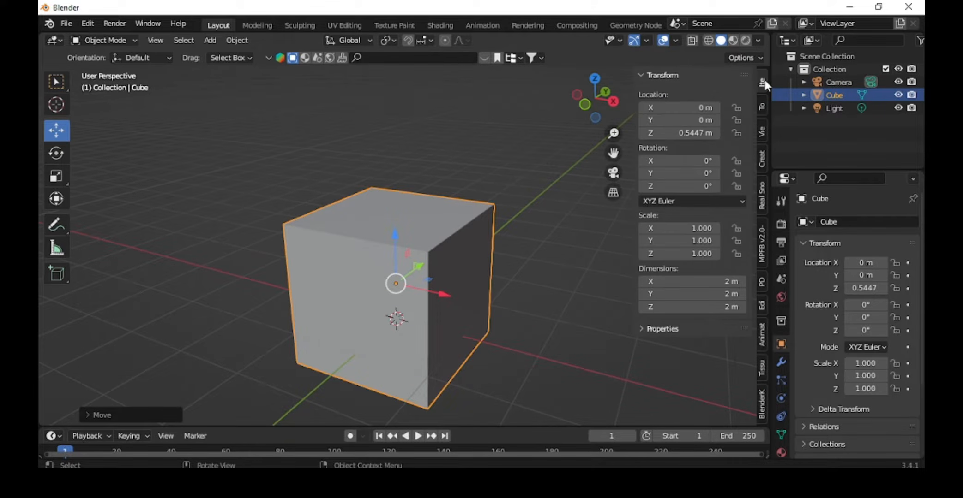
key("n")
key("n")
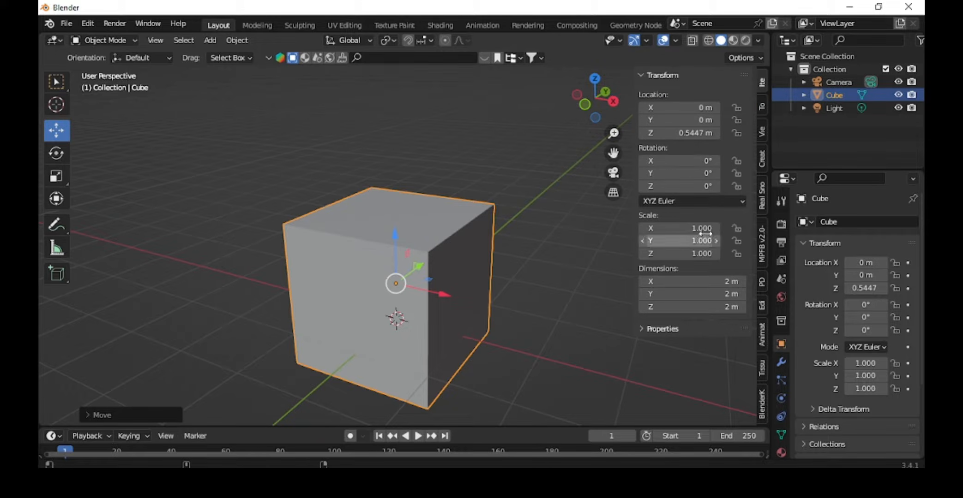
left_click(761, 237)
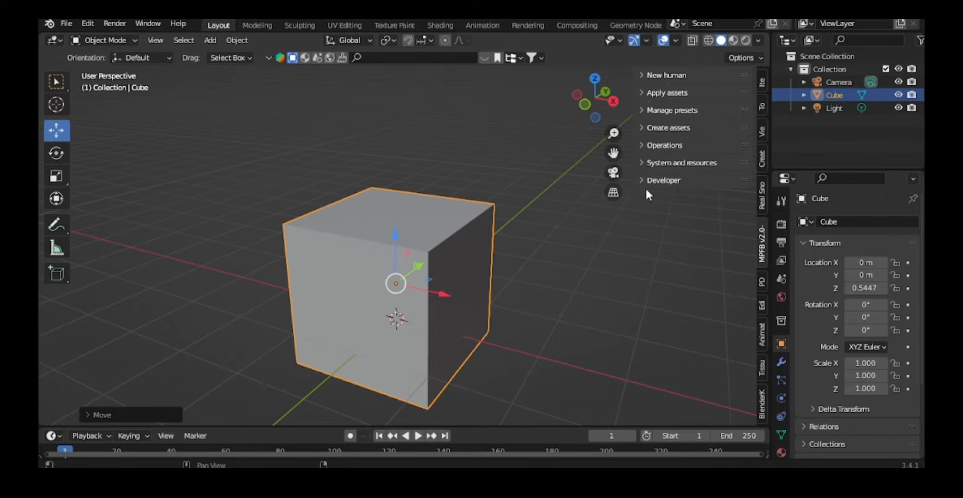
middle_click_drag(541, 207, 471, 210)
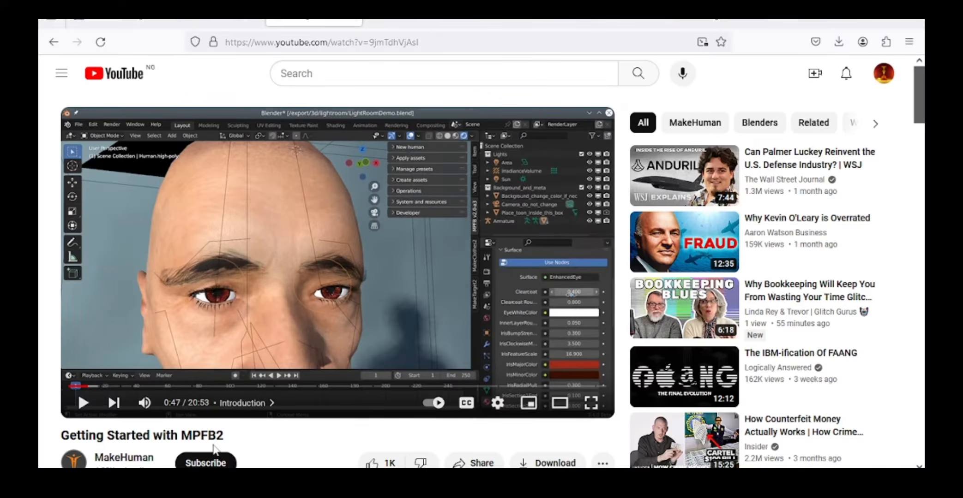
Highlight the video title "Getting Started with MPFB2" and play the video.
left_click_drag(68, 436, 152, 430)
left_click(88, 435)
left_click_drag(49, 438, 134, 433)
left_click(267, 399)
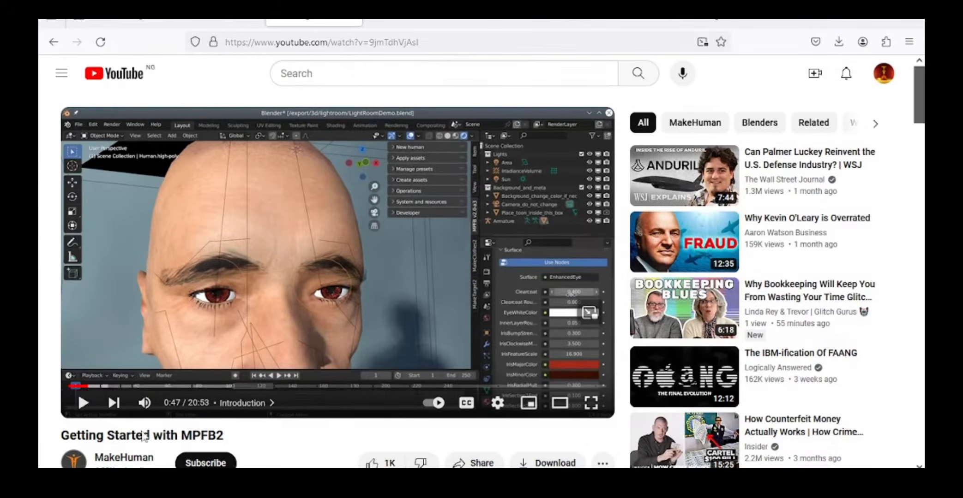
left_click_drag(62, 435, 250, 446)
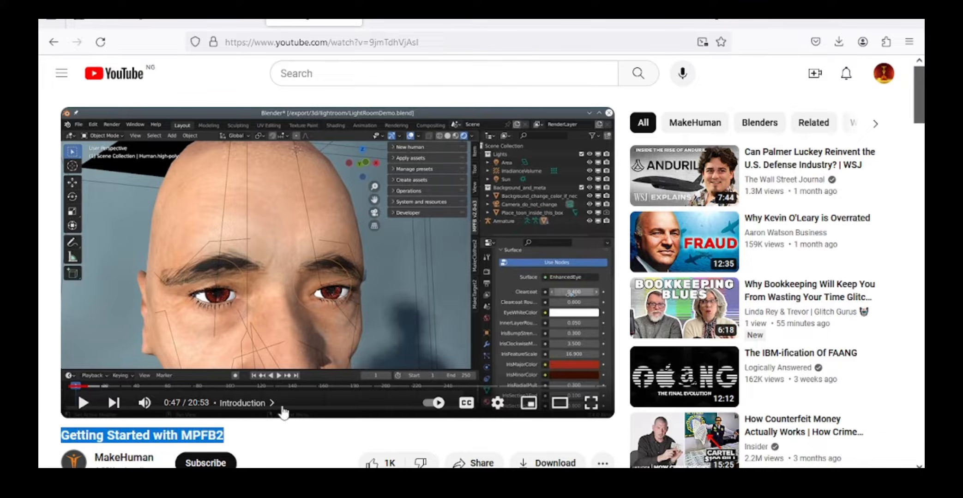
left_click(277, 284)
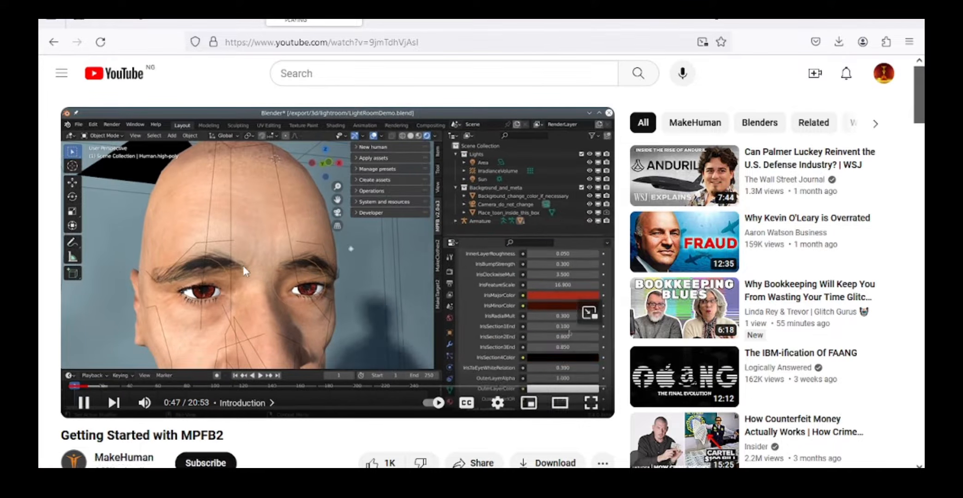
scroll(141, 383, "down", 3)
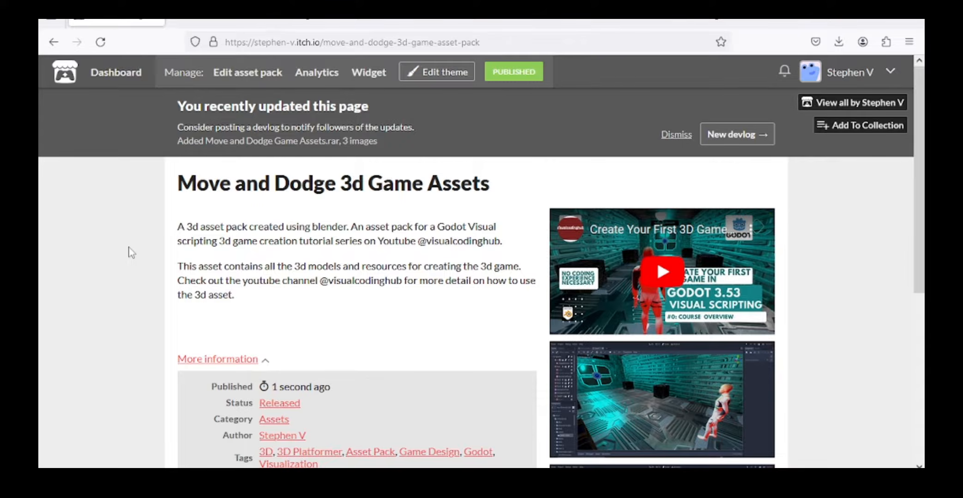
Review the Move and Dodge 3d Game Assets page down to its download section and collapse its additional information.
scroll(130, 252, "down", 6)
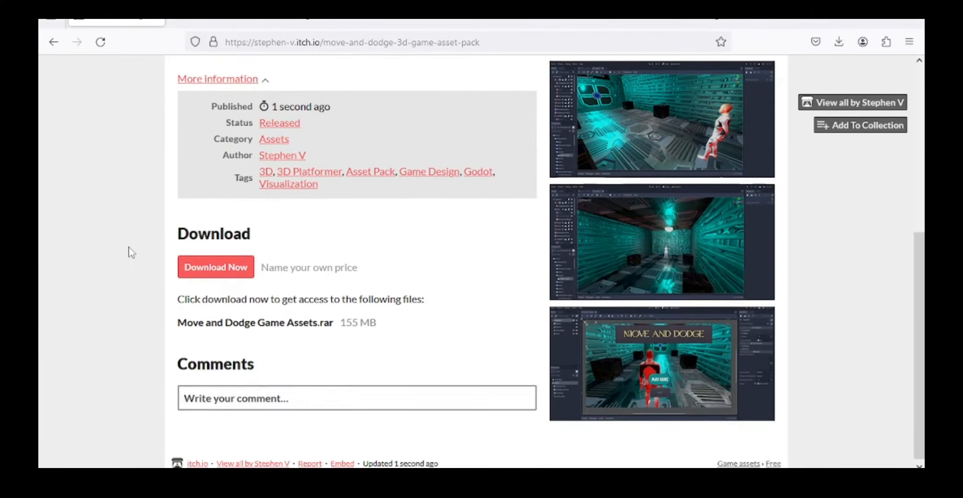
scroll(130, 251, "up", 1)
scroll(131, 252, "up", 2)
left_click(265, 209)
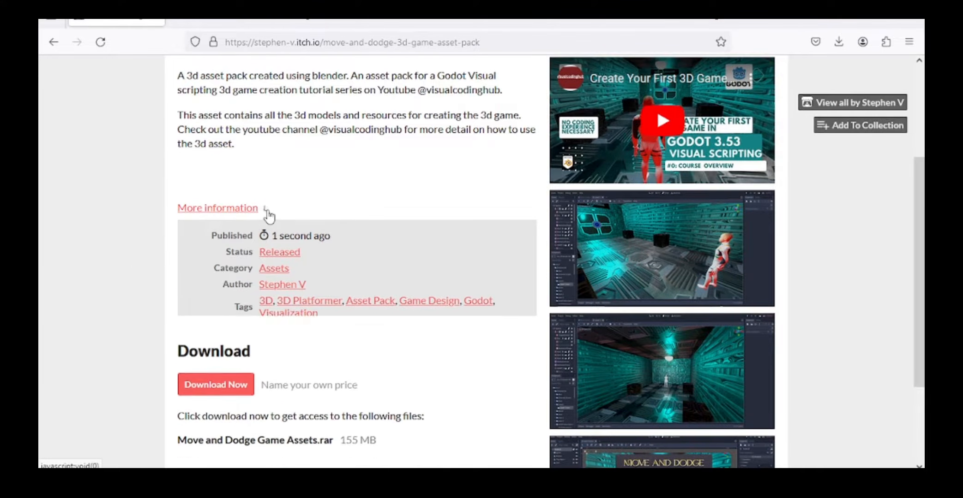
scroll(39, 221, "up", 3)
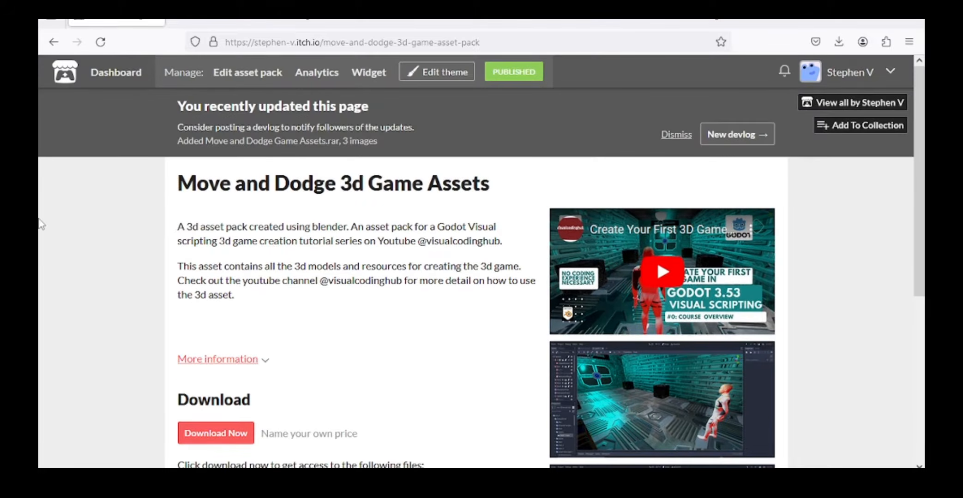
Find the LTS version on the Godot for Windows page and open the Godot 3 download.
scroll(39, 224, "down", 6)
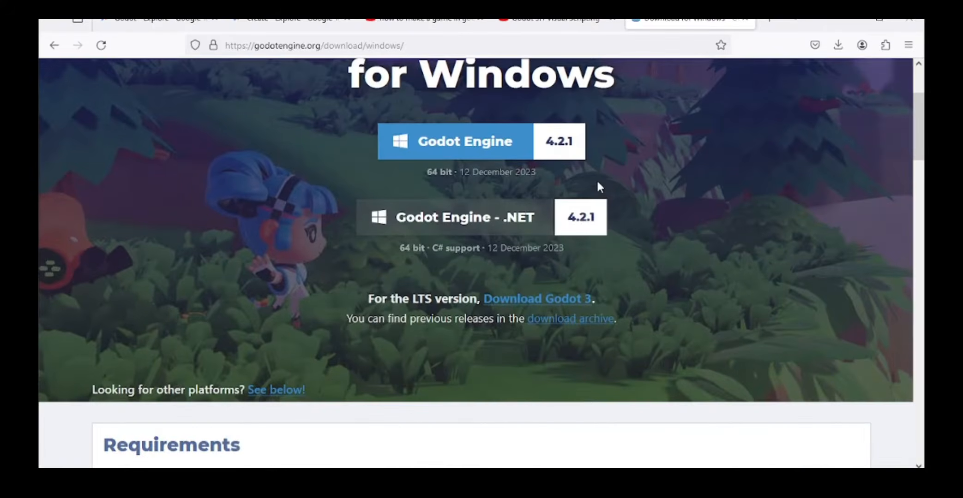
left_click(539, 300)
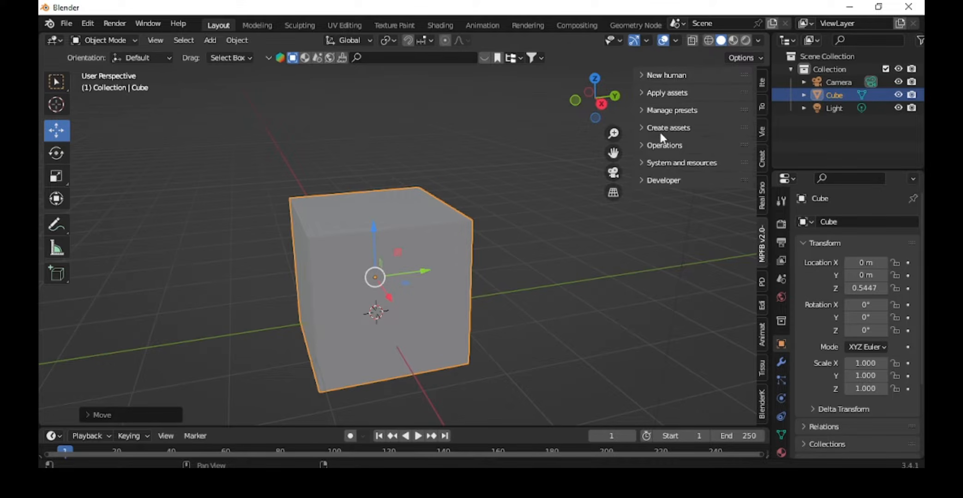
Expand the options for a new human from scratch and set the gender to Male.
left_click(643, 76)
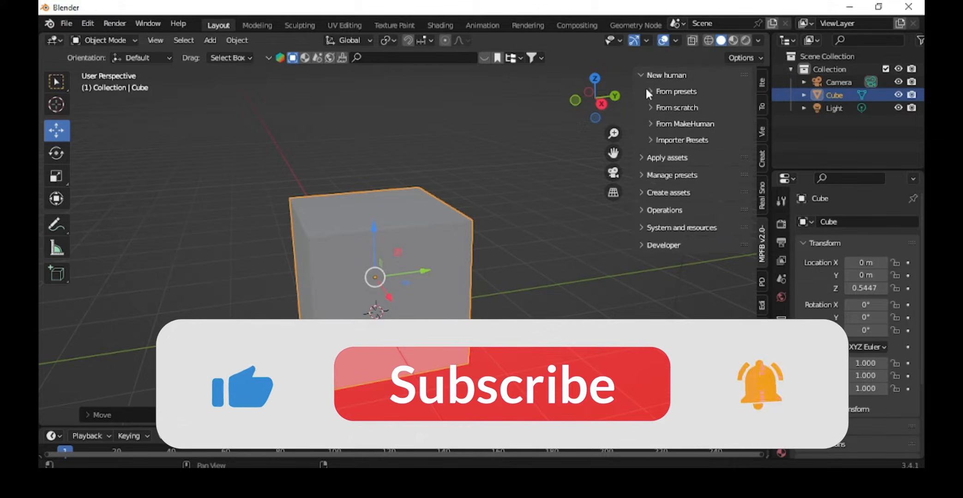
left_click(651, 108)
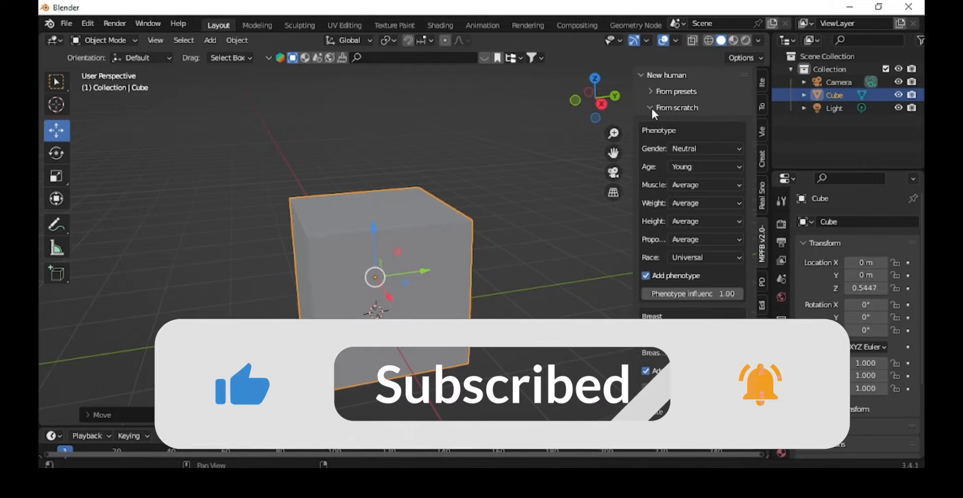
left_click(694, 150)
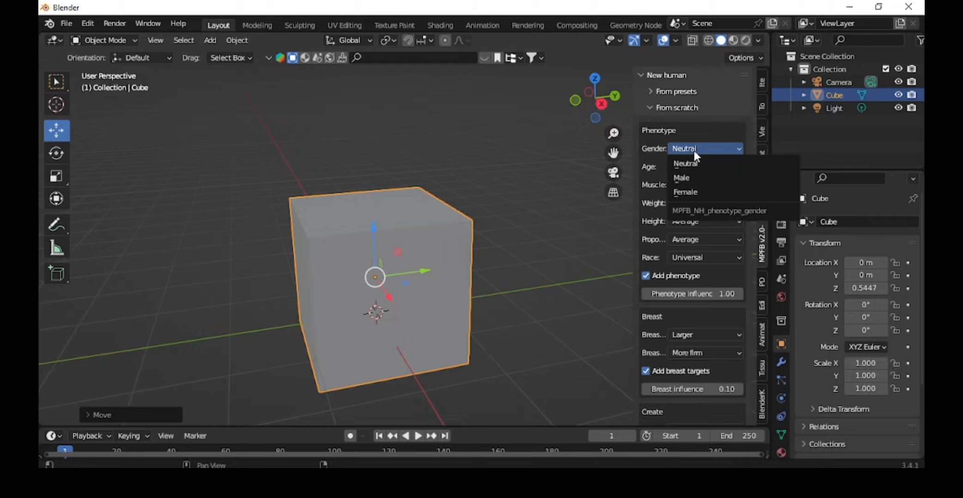
left_click(684, 179)
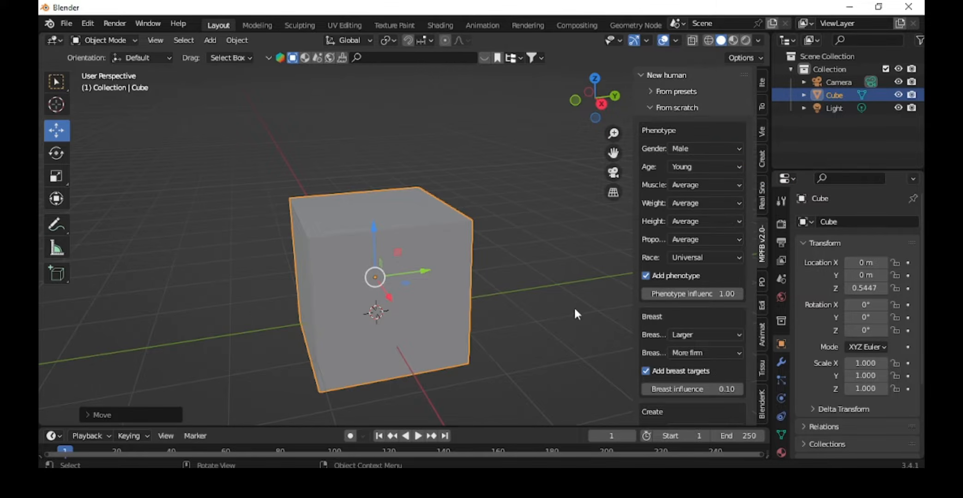
Review the remaining phenotype and creation options, then create the human with age Young, race Universal and Meter scale.
left_click(677, 167)
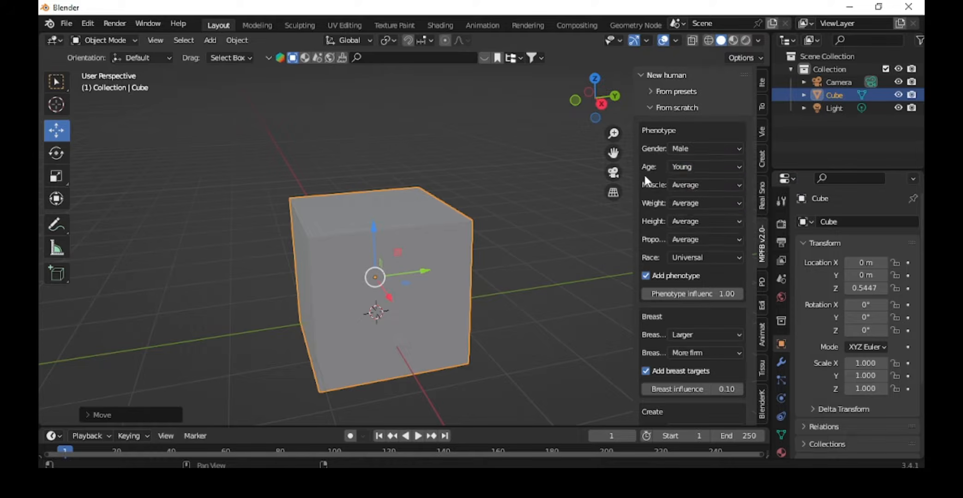
left_click(697, 256)
left_click(700, 255)
scroll(681, 308, "down", 7)
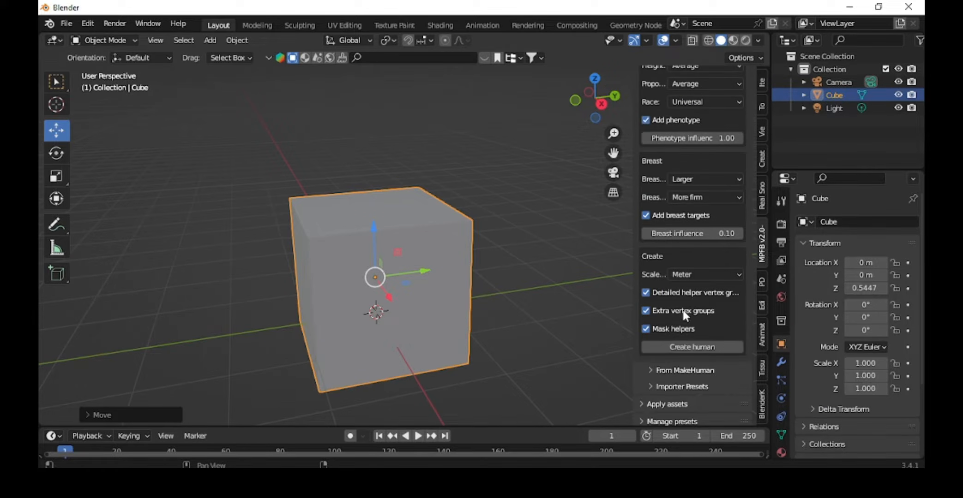
scroll(670, 307, "down", 2)
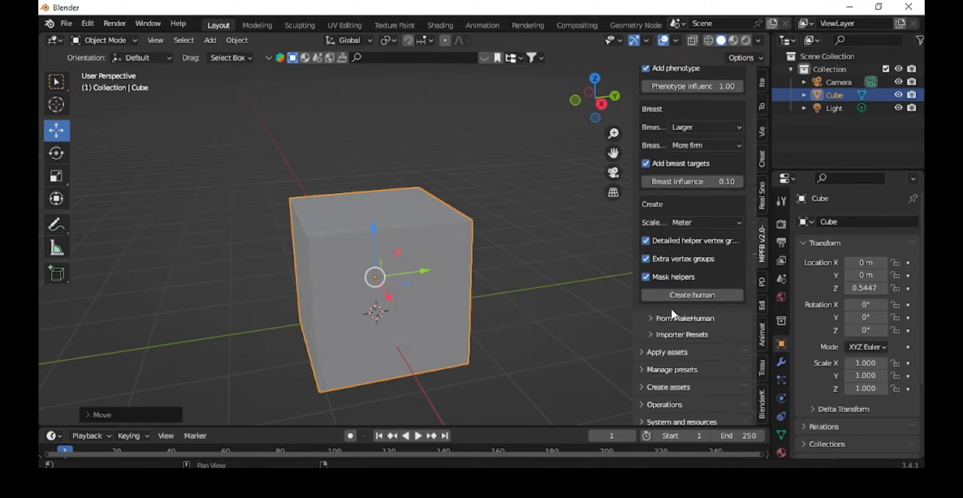
scroll(672, 321, "up", 8)
scroll(664, 241, "up", 1)
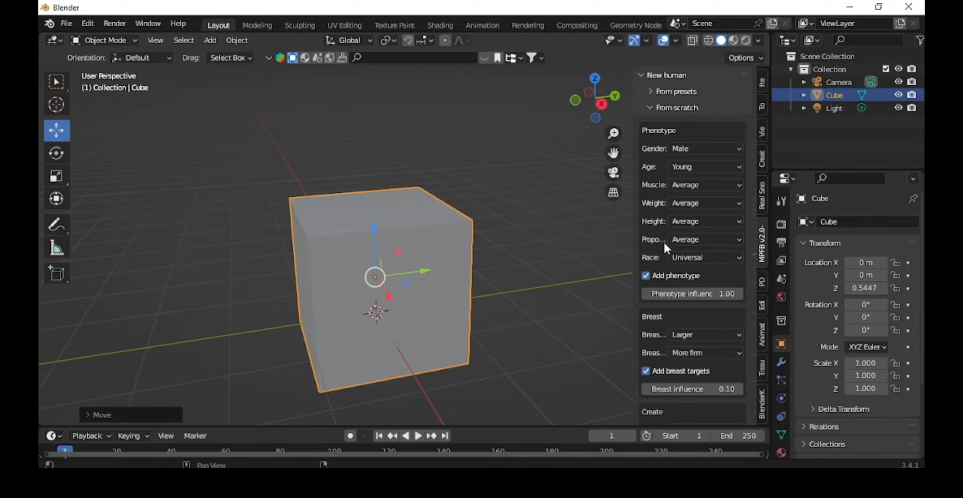
scroll(667, 204, "down", 7)
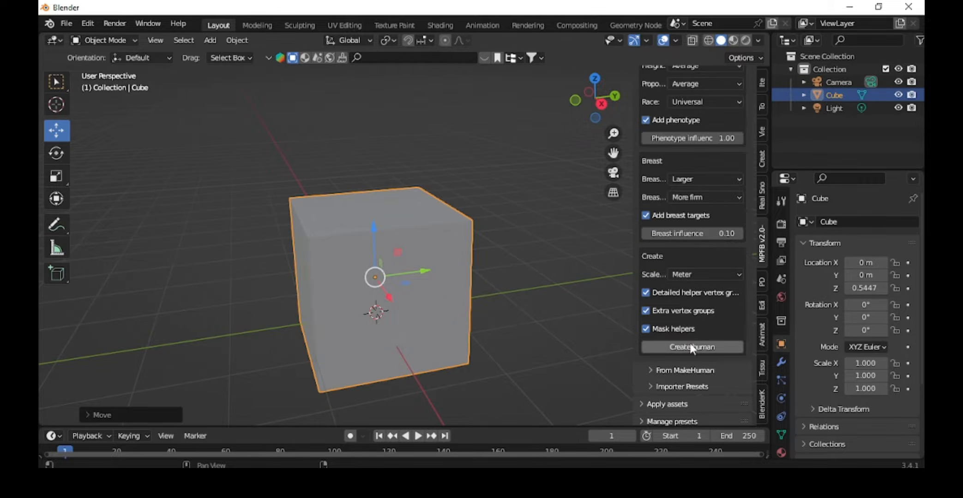
left_click(710, 349)
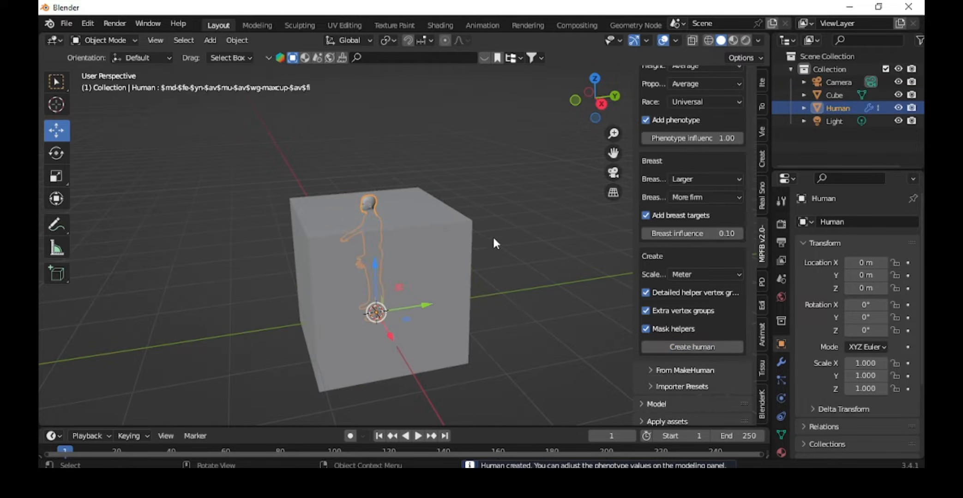
Lower the cube about 0.25 m along Z so the human's head and shoulders stand out above it.
middle_click_drag(492, 235, 464, 211)
left_click(453, 236)
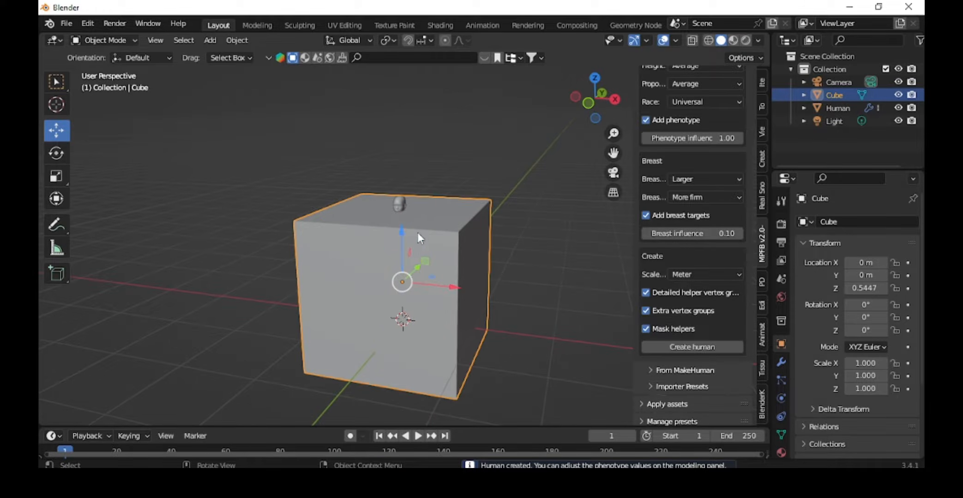
key("g")
key("z")
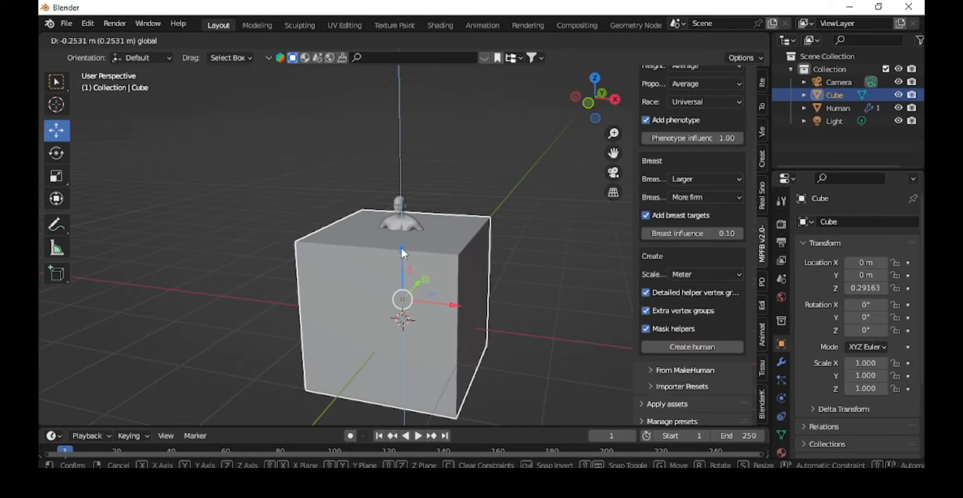
left_click(434, 245)
Select the human, collapse the new-human options and expand MPFB's Rigging options.
scroll(463, 221, "up", 3)
middle_click_drag(477, 171, 440, 216, "shift")
scroll(411, 238, "up", 4)
left_click(358, 269)
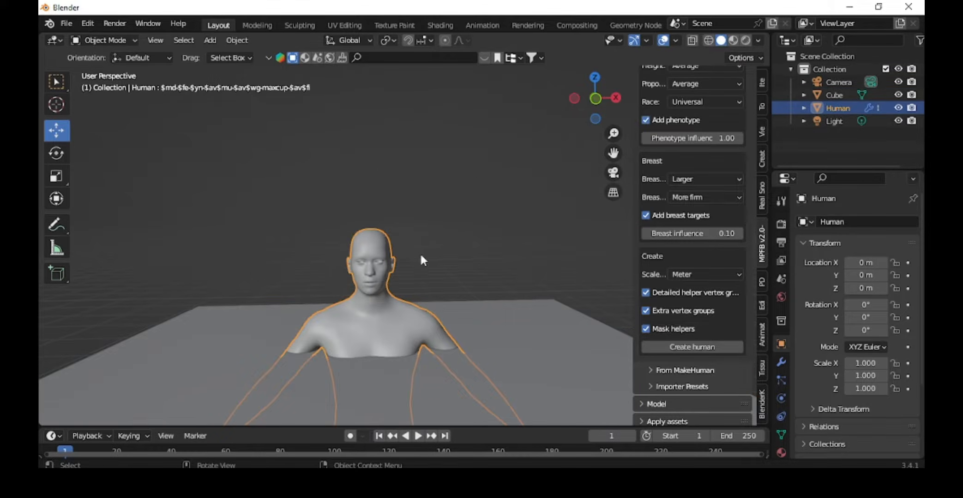
scroll(691, 204, "up", 7)
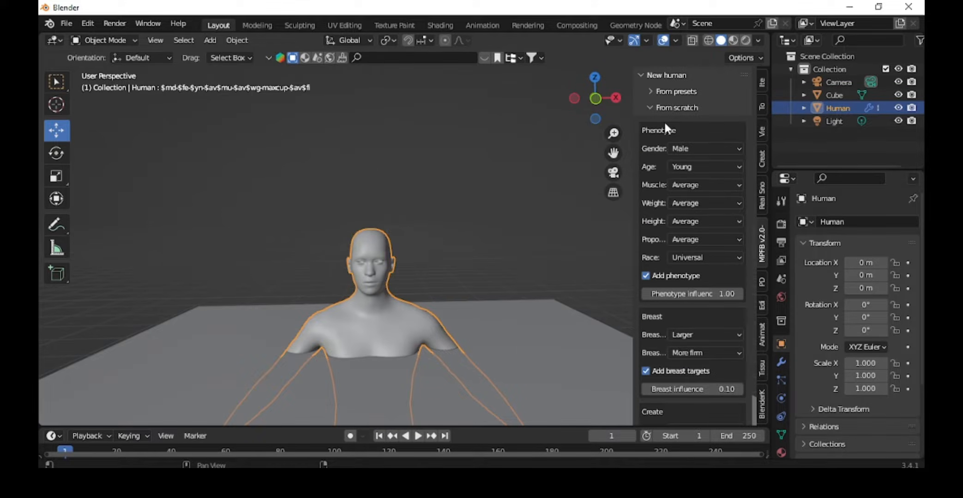
left_click(650, 108)
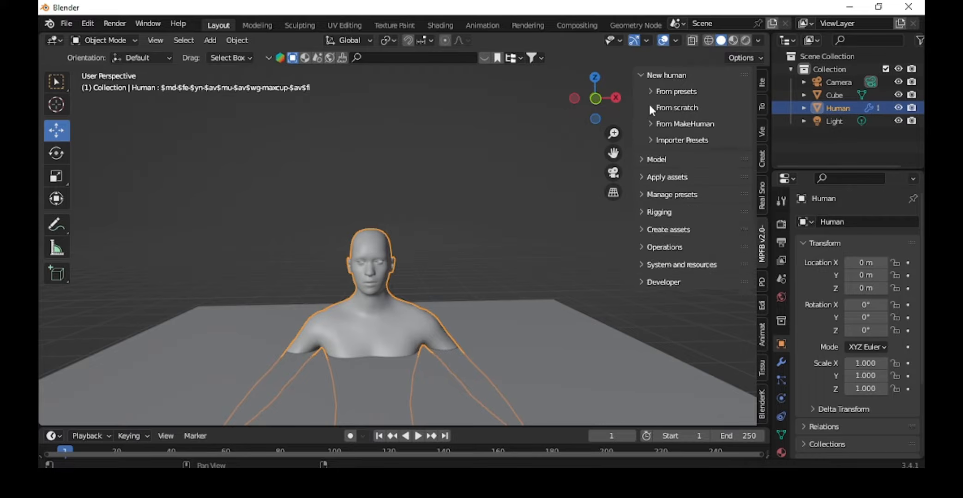
left_click(642, 75)
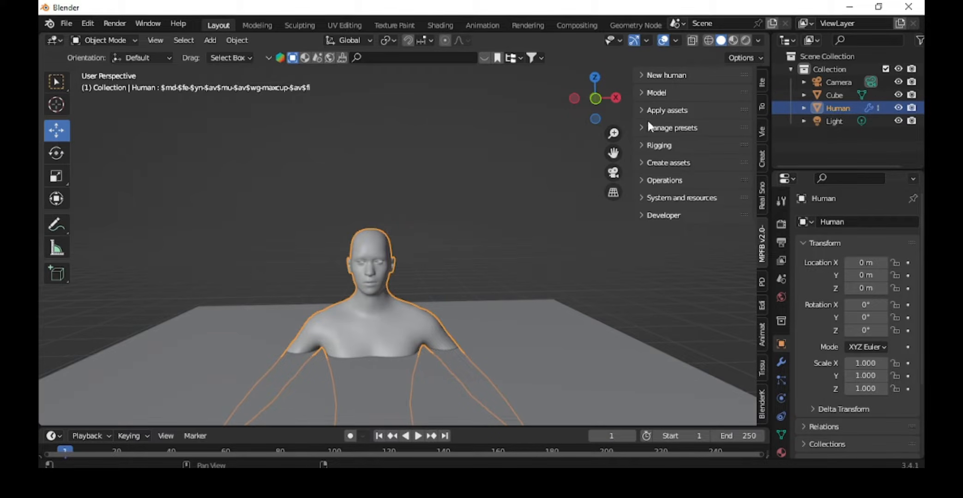
left_click(643, 146)
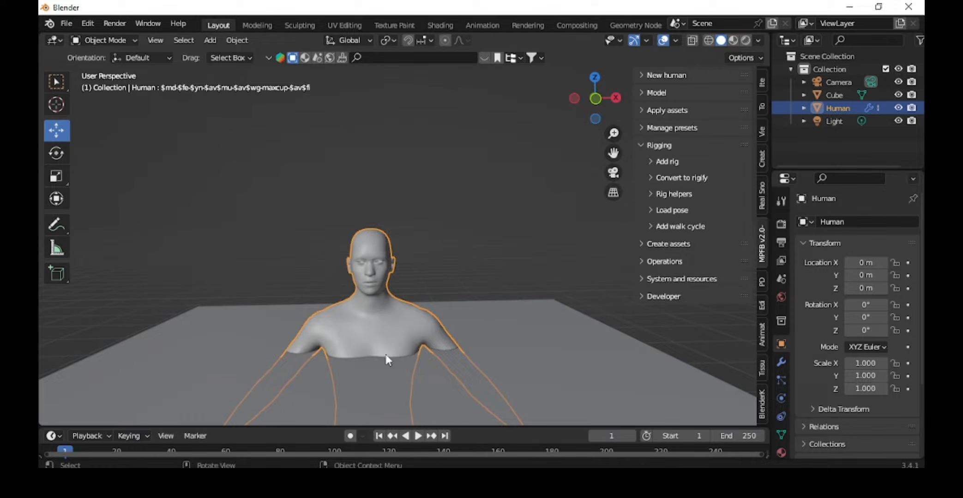
Add a rigify rig with imported weights to the human, then collapse the Rigging options and expand Apply assets.
scroll(415, 300, "up", 6)
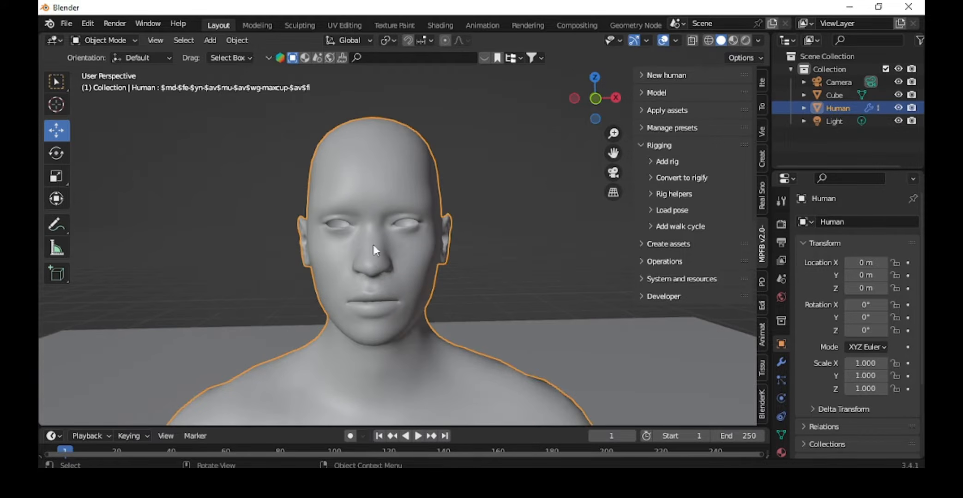
left_click(652, 161)
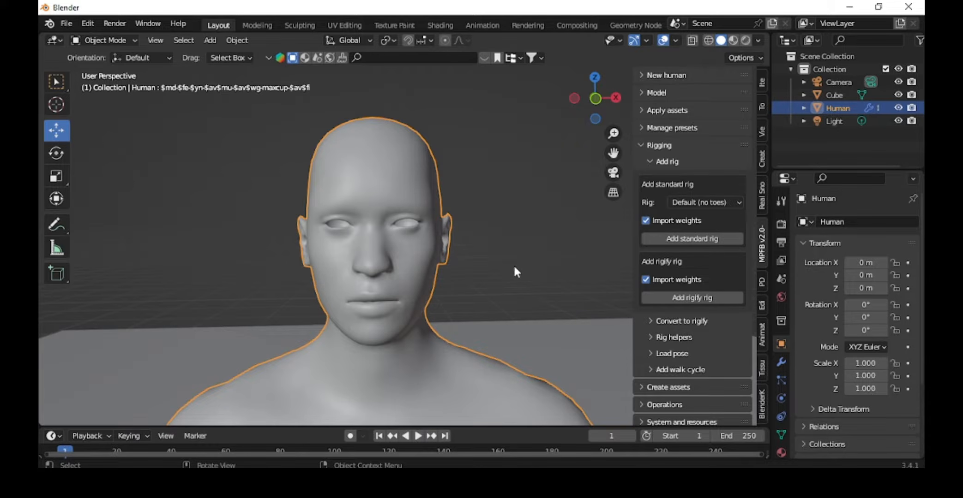
left_click(715, 298)
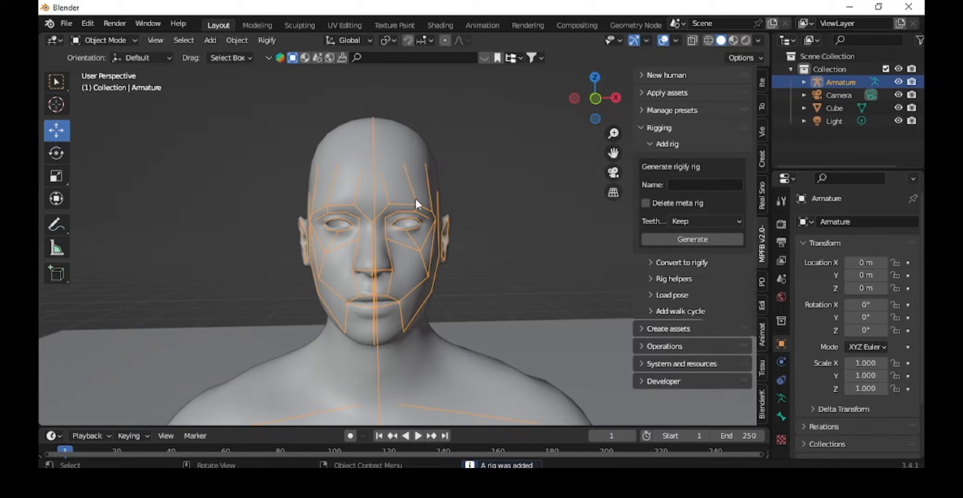
middle_click_drag(416, 198, 388, 176)
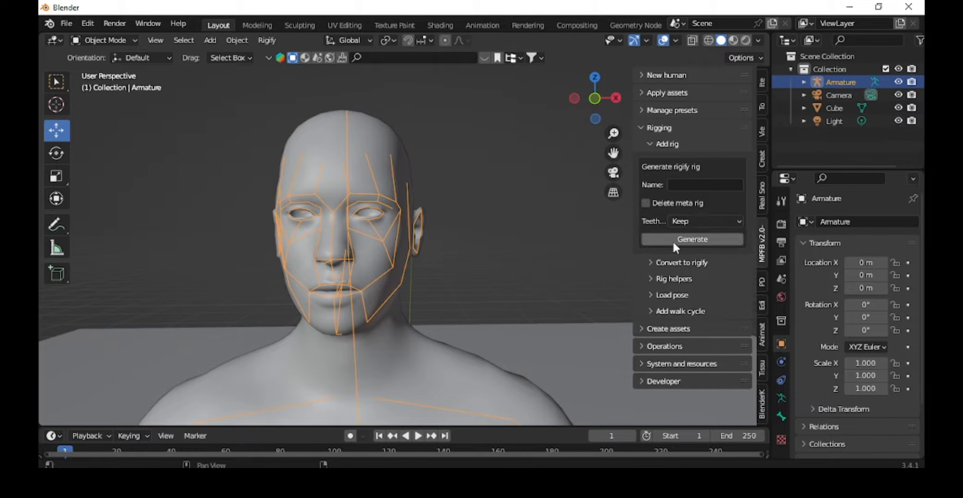
middle_click_drag(423, 190, 438, 167, "shift")
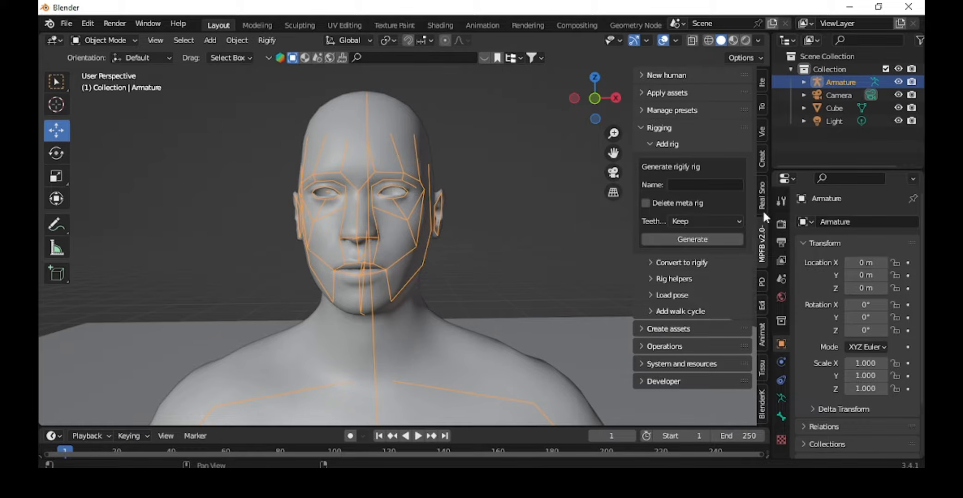
left_click(649, 127)
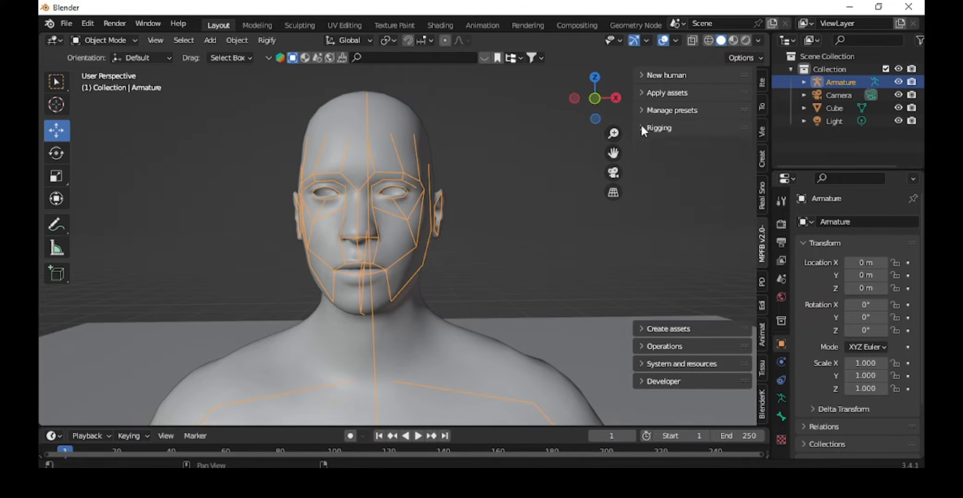
left_click(643, 93)
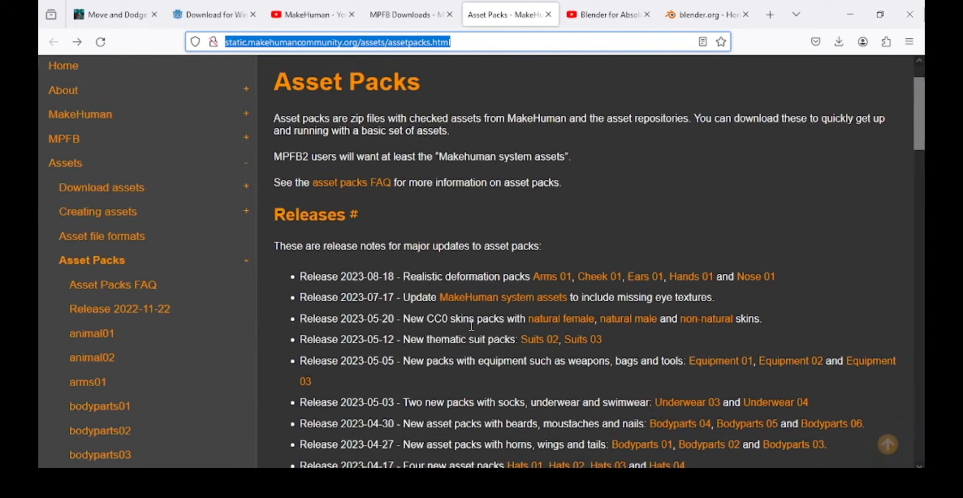
Switch to the browser and review the MakeHuman asset pack releases and the MakeHuman YouTube channel.
scroll(645, 249, "down", 1)
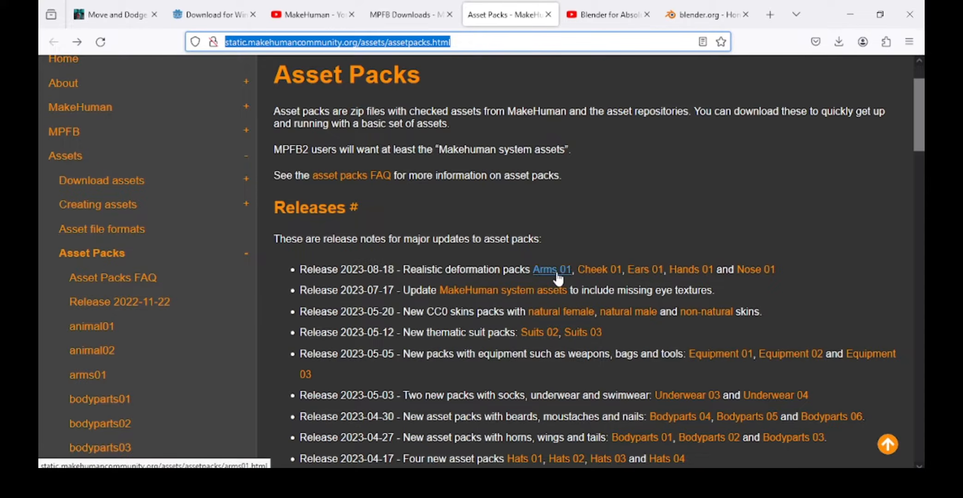
scroll(513, 268, "down", 1)
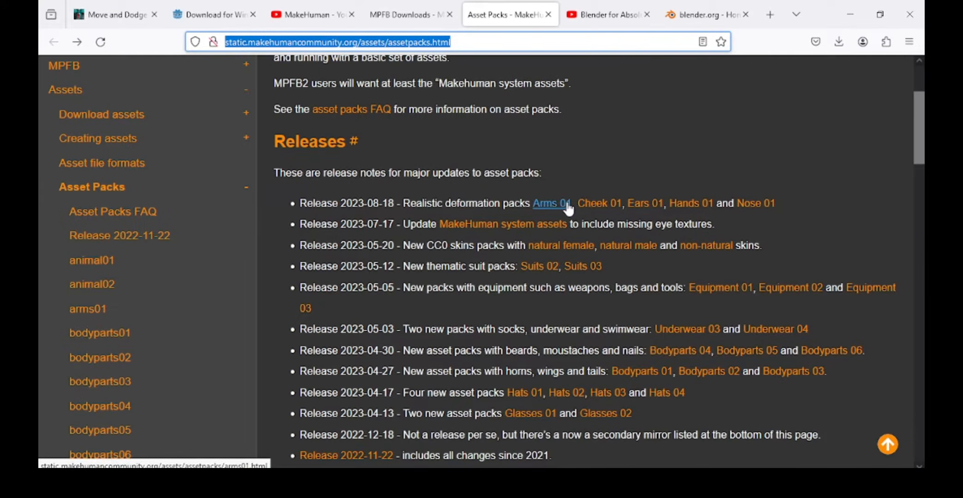
left_click(557, 204)
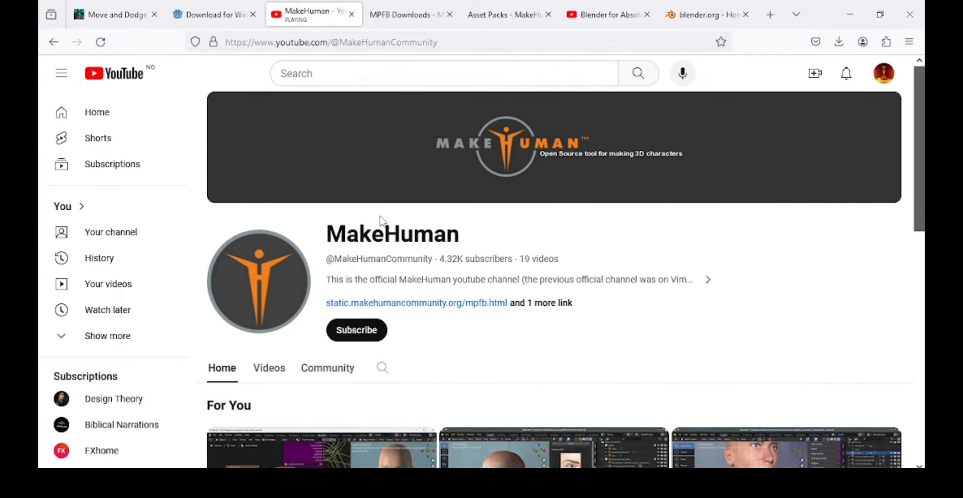
scroll(379, 220, "down", 2)
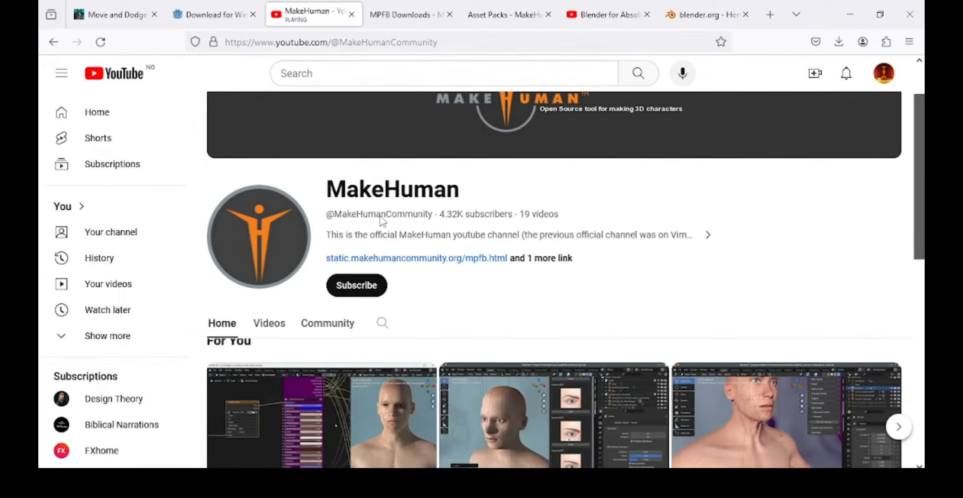
left_click(270, 303)
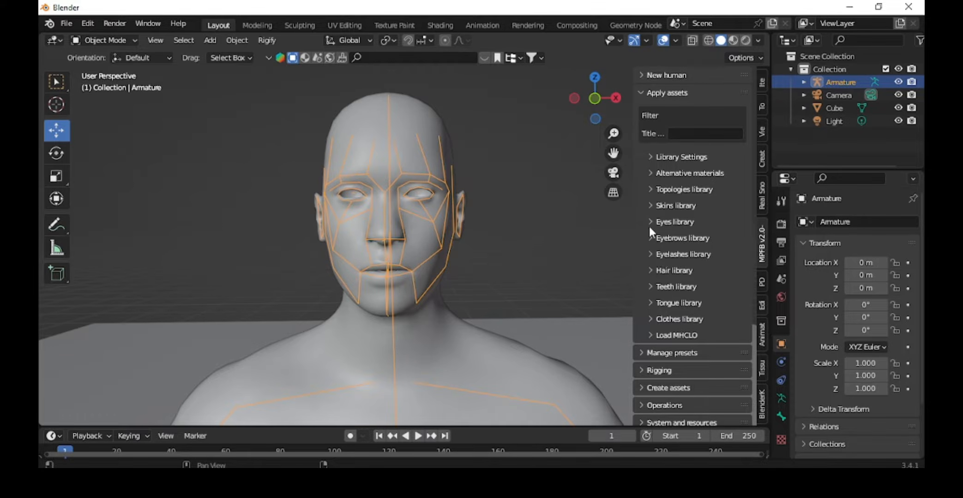
Expand the Skins library in Blender and select the human mesh, with the viewport in material preview shading.
left_click(651, 206)
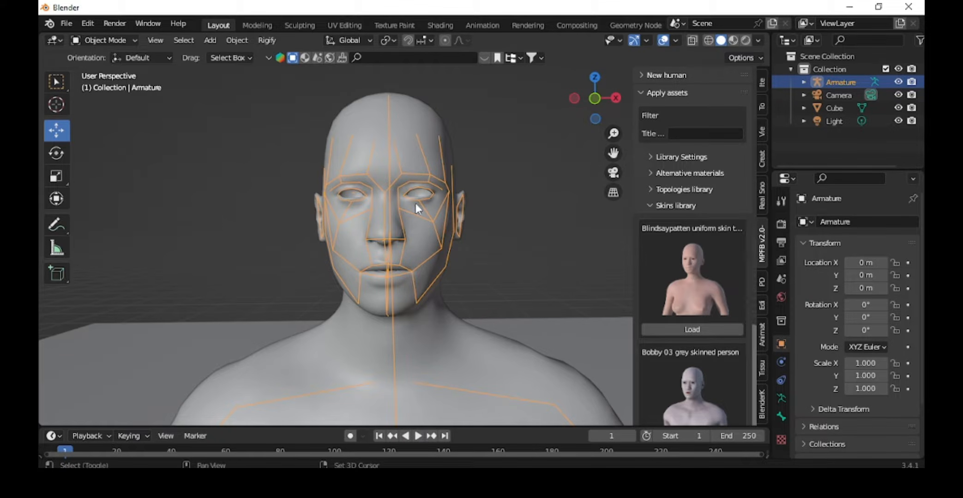
left_click(405, 120)
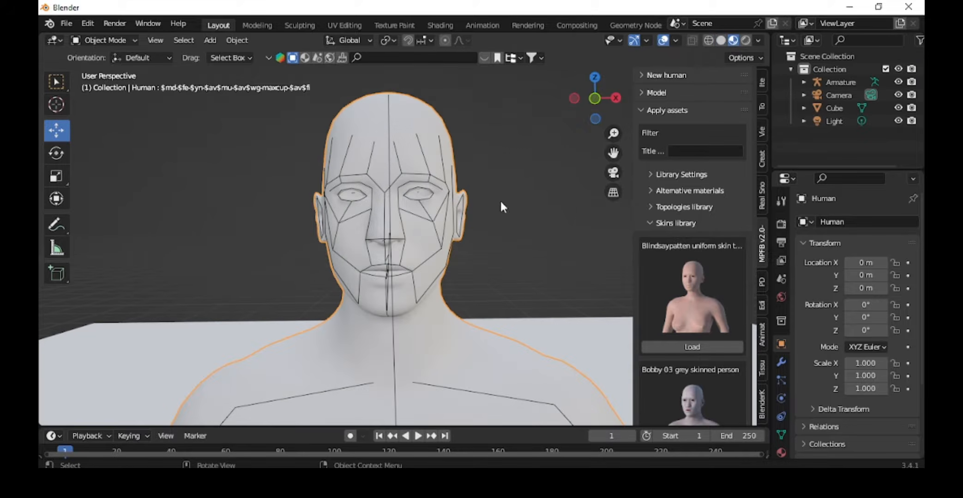
middle_click_drag(416, 145, 471, 136)
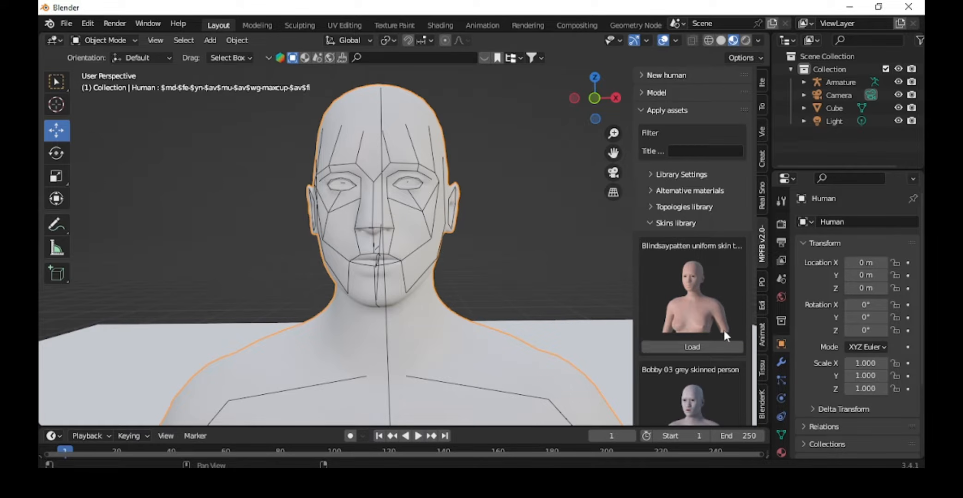
Look through the skins offered in the Skins library for one that suits the male human.
scroll(724, 330, "down", 8)
scroll(704, 300, "down", 8)
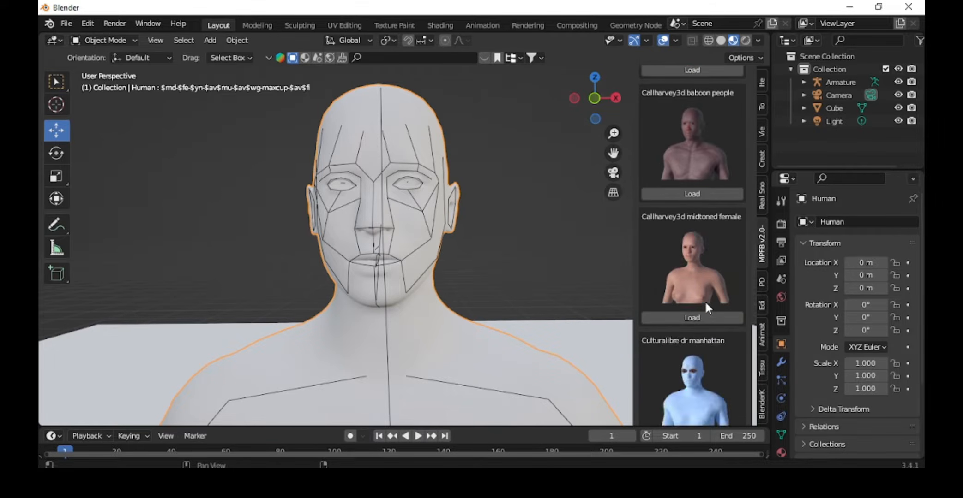
scroll(704, 300, "up", 12)
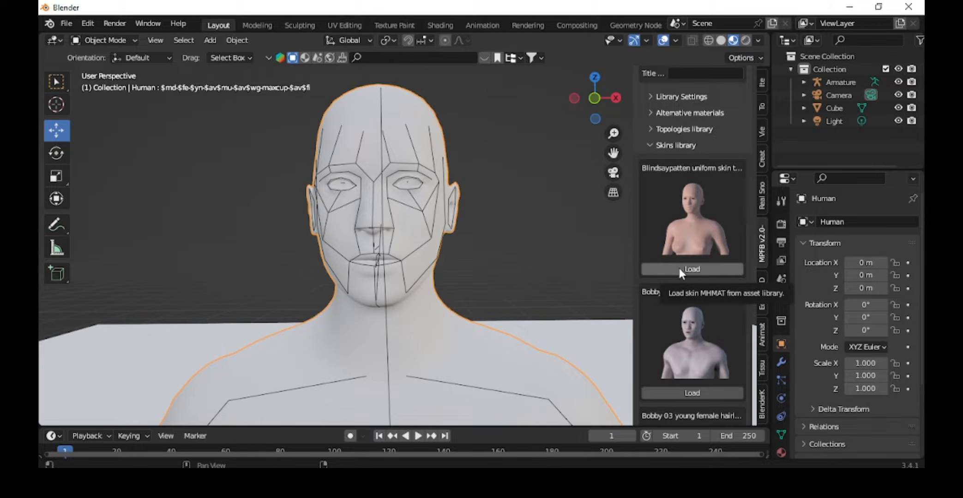
scroll(680, 268, "down", 8)
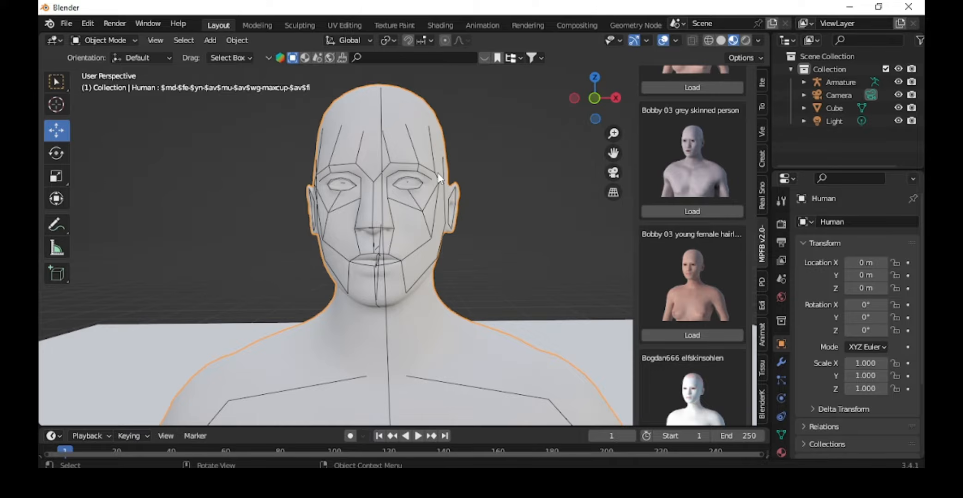
scroll(729, 213, "down", 20)
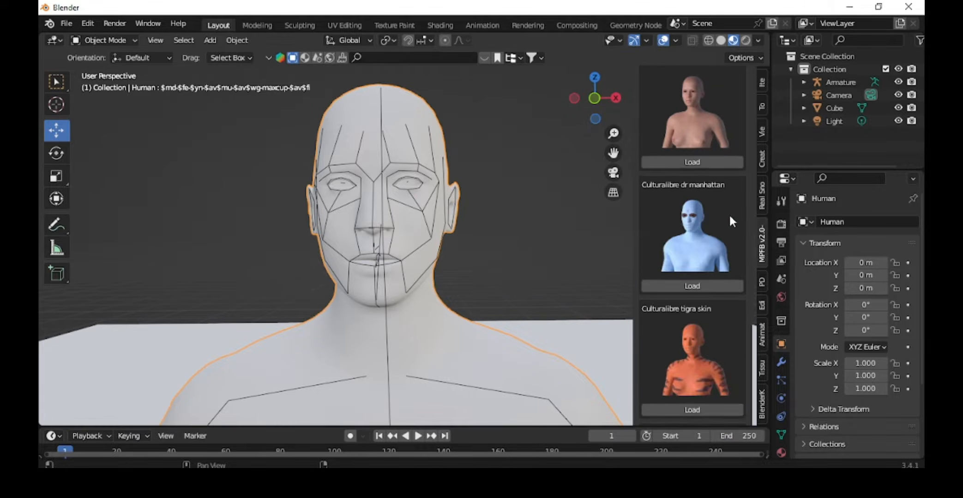
scroll(728, 214, "down", 20)
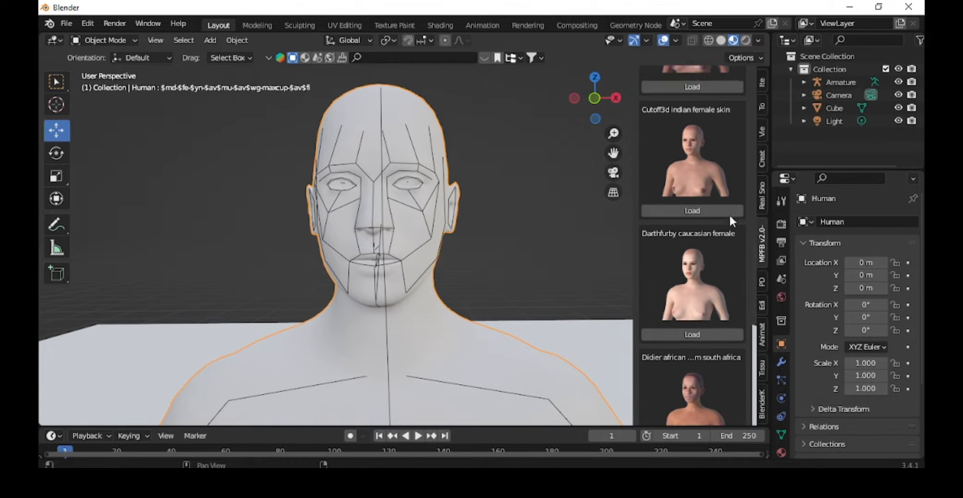
scroll(729, 213, "down", 20)
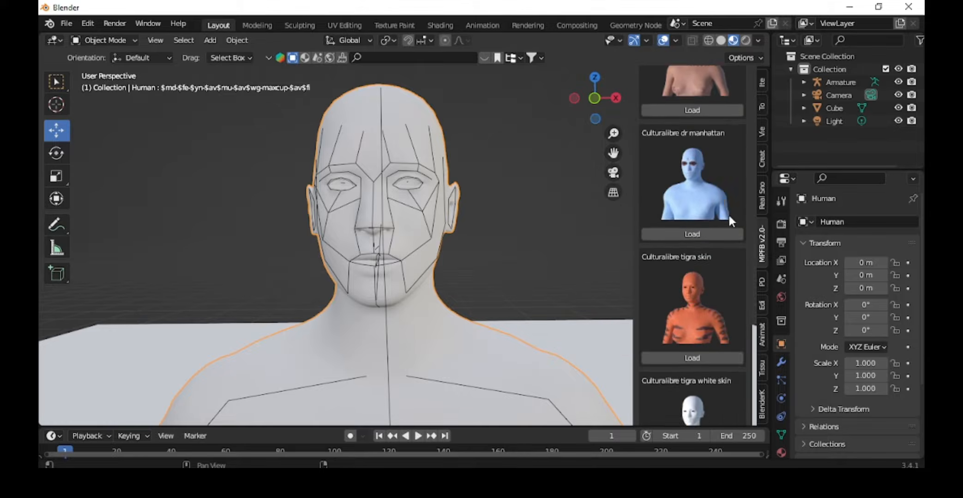
scroll(728, 213, "up", 10)
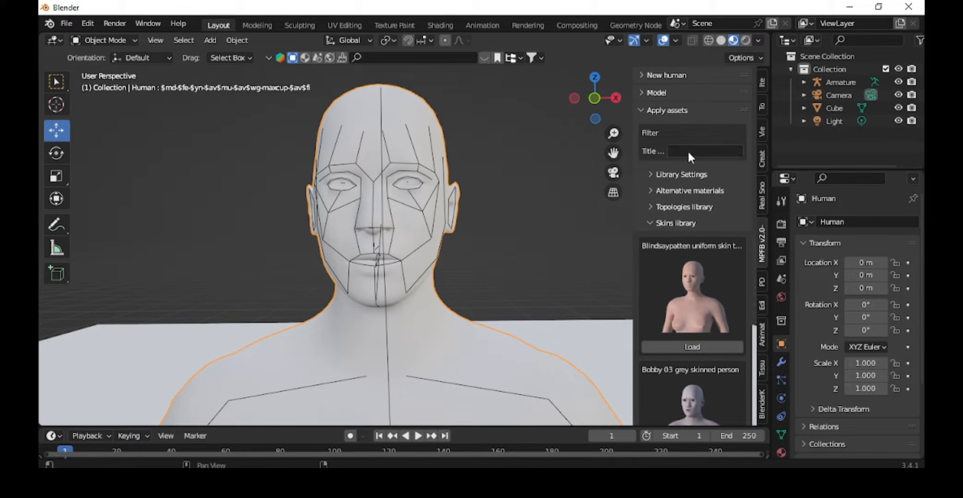
Filter the assets by the title "beard", load a matching male skin onto the human and collapse the Skins library.
left_click(672, 151)
type("beard")
key("Return")
scroll(700, 240, "down", 5)
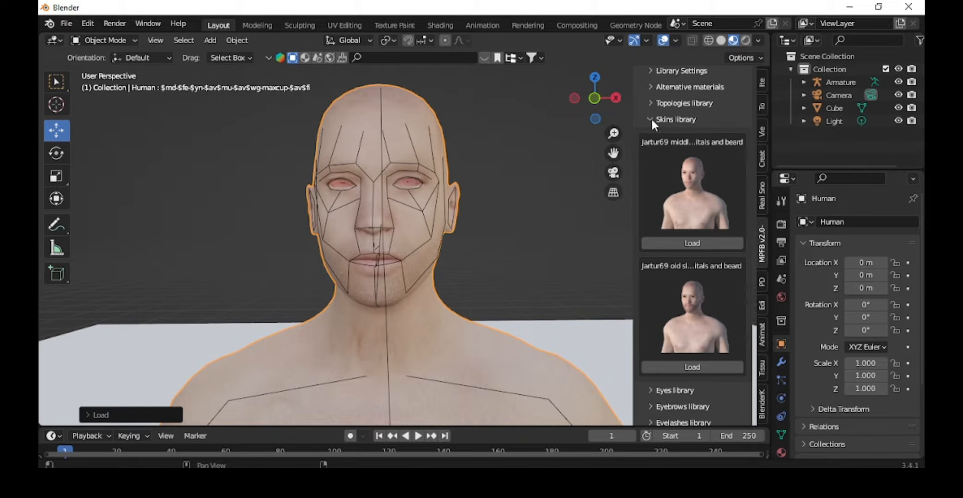
left_click(651, 119)
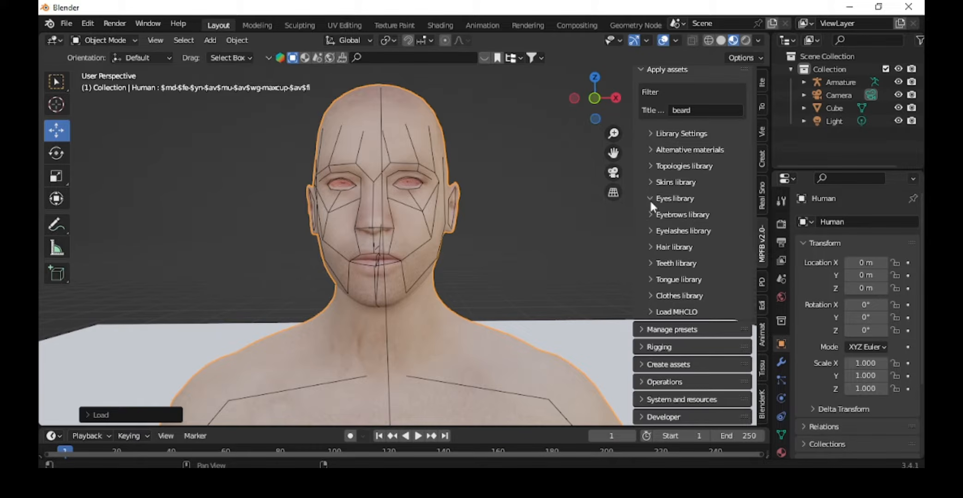
Clear the asset title filter and load the High-poly eyes from the Eyes library onto the human.
left_click(691, 108)
key("BackSpace")
left_click(655, 199)
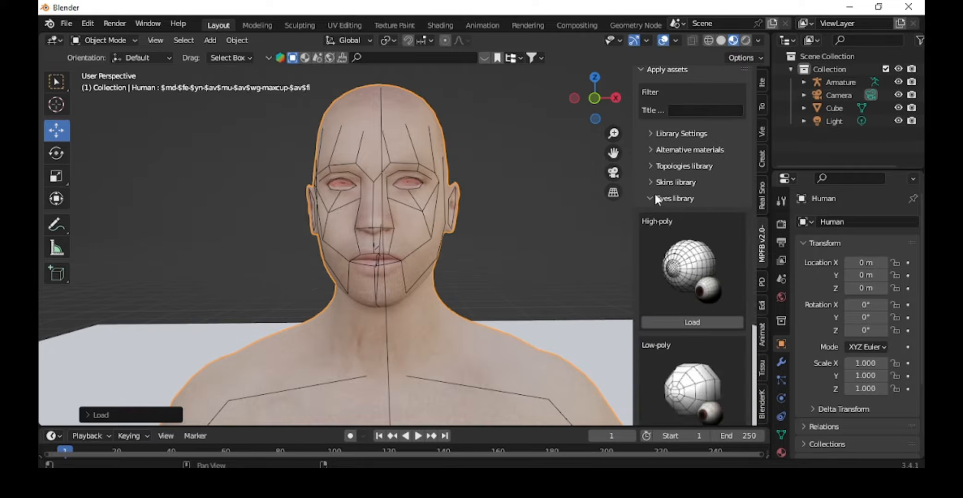
scroll(665, 212, "down", 5)
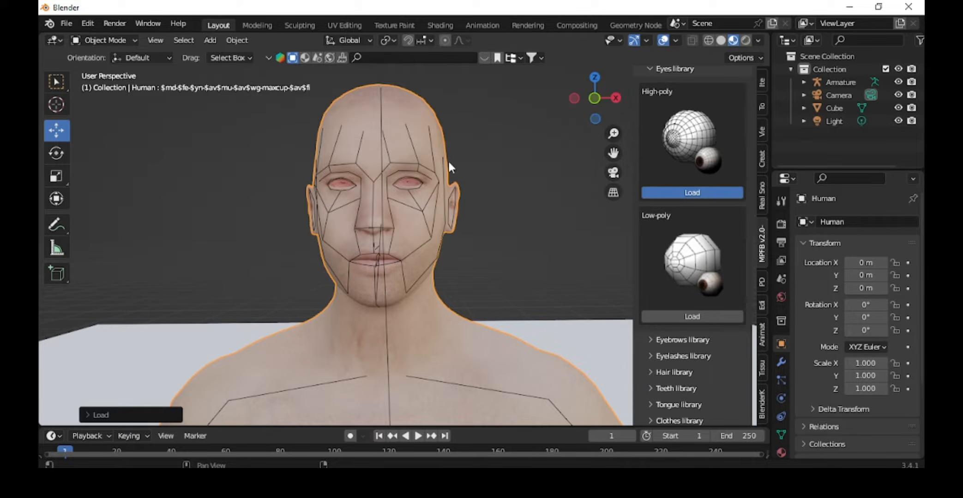
scroll(449, 162, "up", 3)
scroll(651, 121, "up", 3)
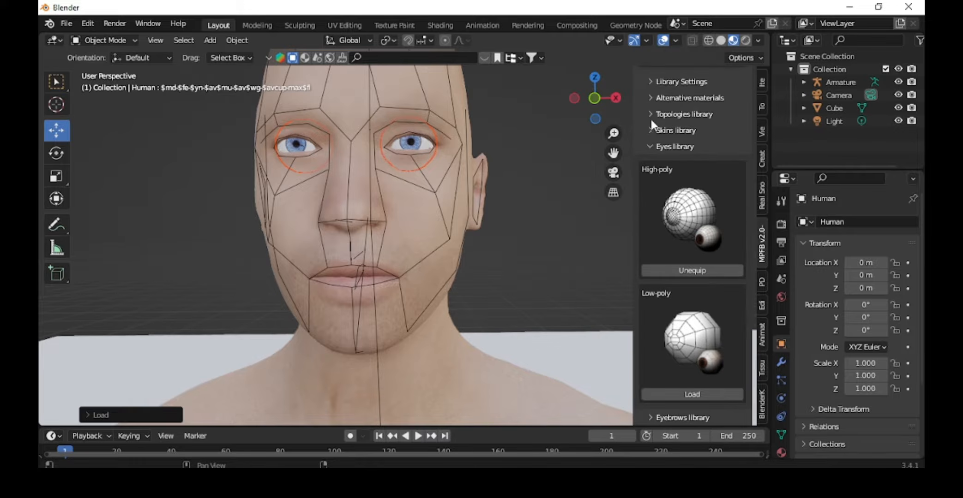
left_click(660, 147)
scroll(655, 194, "up", 2)
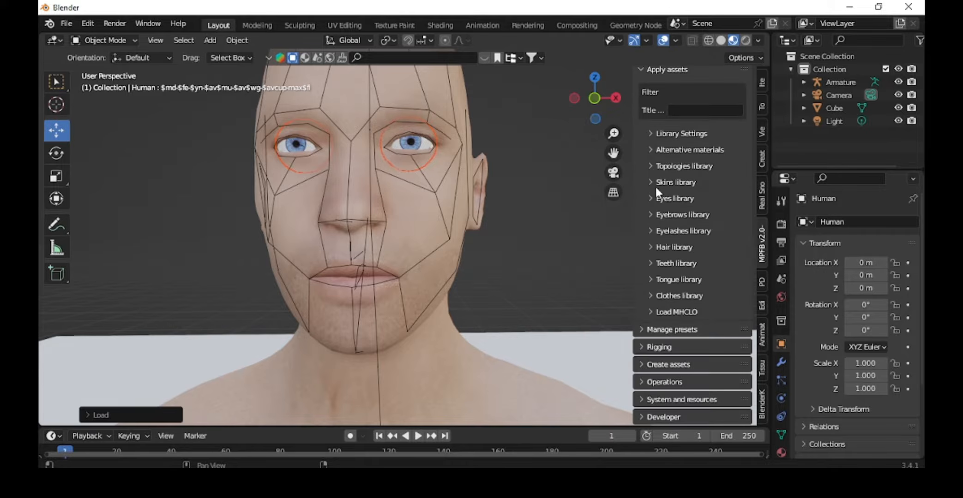
Load Eyebrow001 from the Eyebrows library onto the human and collapse that library.
left_click(653, 216)
scroll(697, 277, "down", 5)
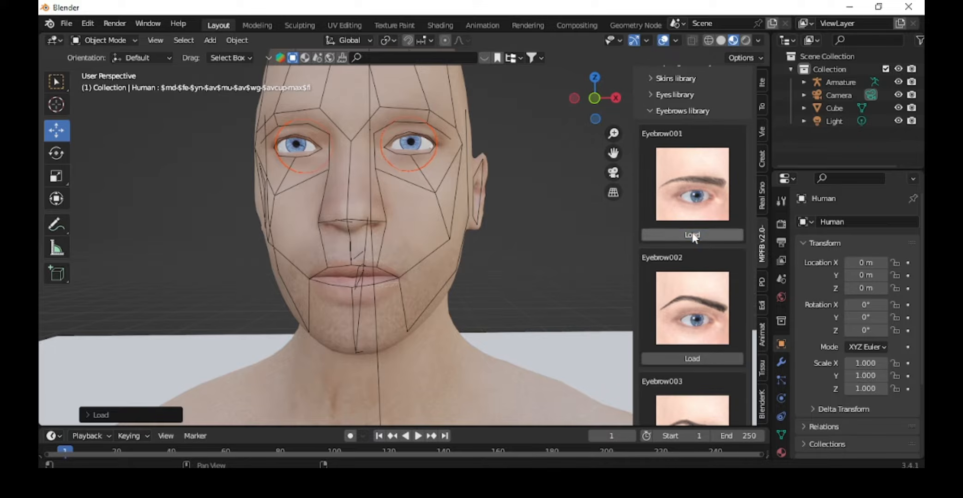
left_click(692, 233)
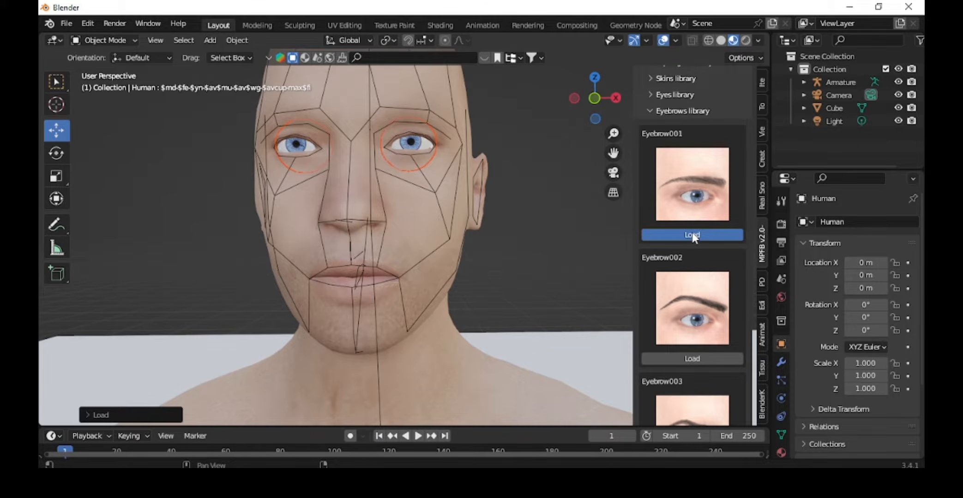
left_click(649, 114)
scroll(650, 138, "up", 5)
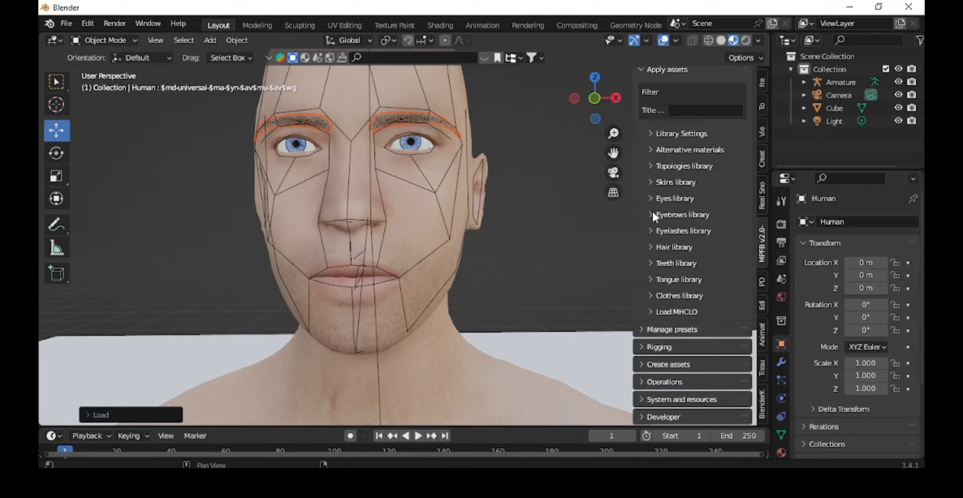
Load Eyelashes01 from the Eyelashes library onto the human and collapse that library.
left_click(650, 230)
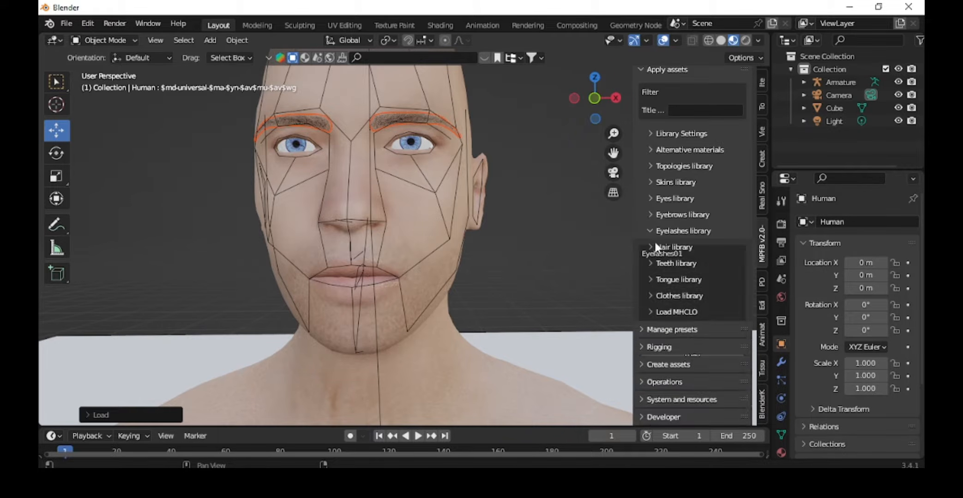
left_click(711, 351)
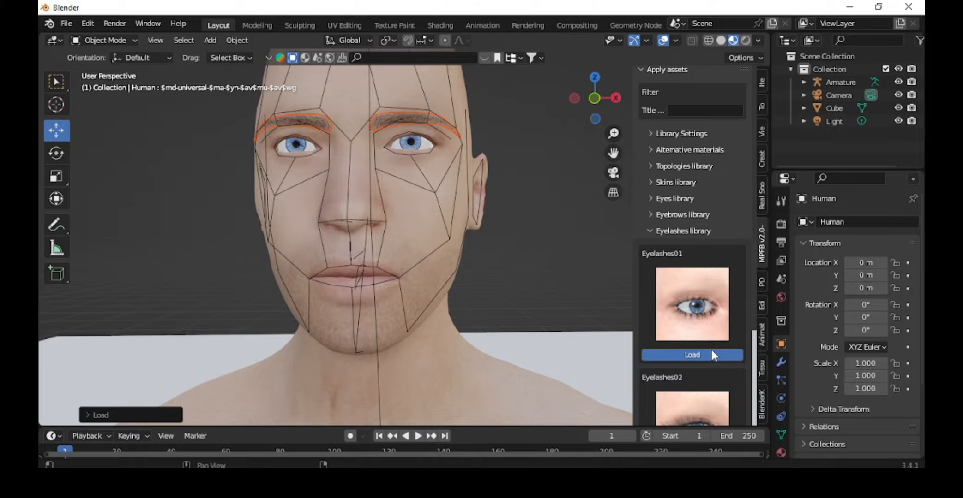
scroll(509, 190, "down", 5)
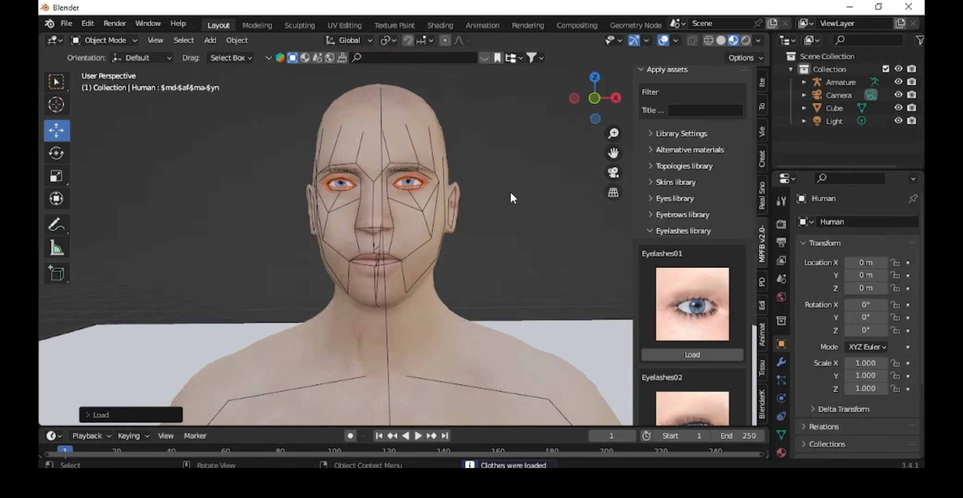
left_click(647, 228)
scroll(478, 202, "up", 5)
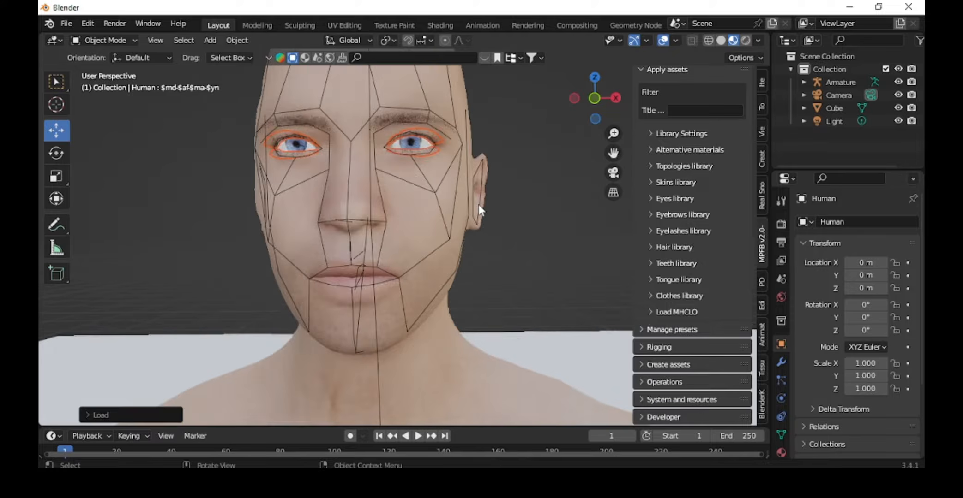
Browse the hairstyles in the Hair library and collapse that library.
scroll(679, 166, "up", 2)
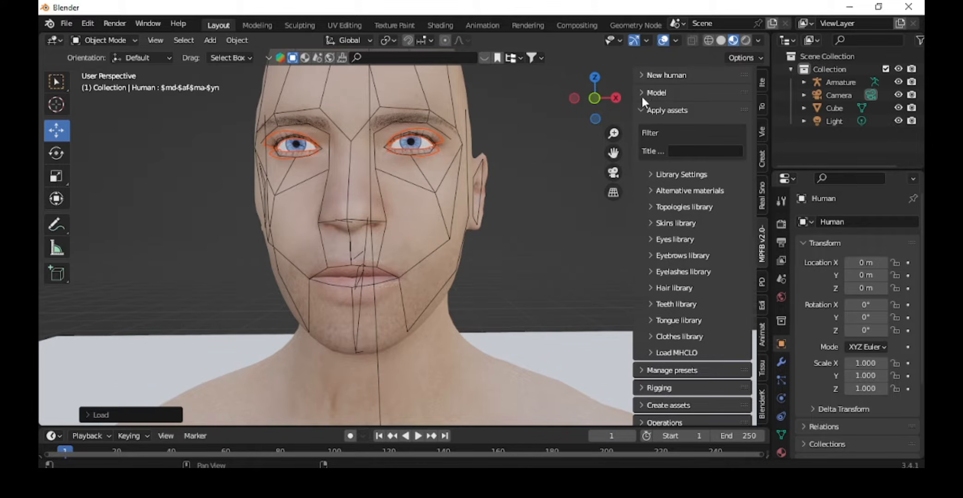
scroll(669, 205, "down", 2)
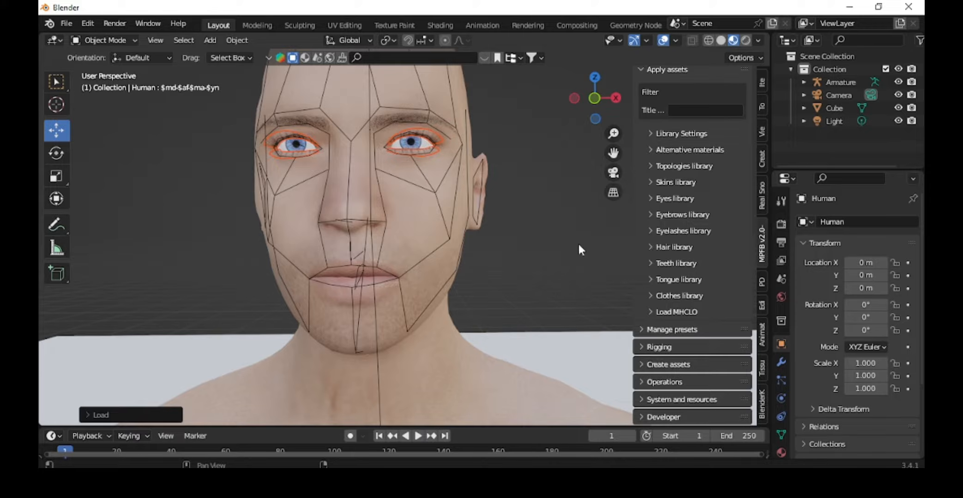
scroll(468, 187, "down", 3)
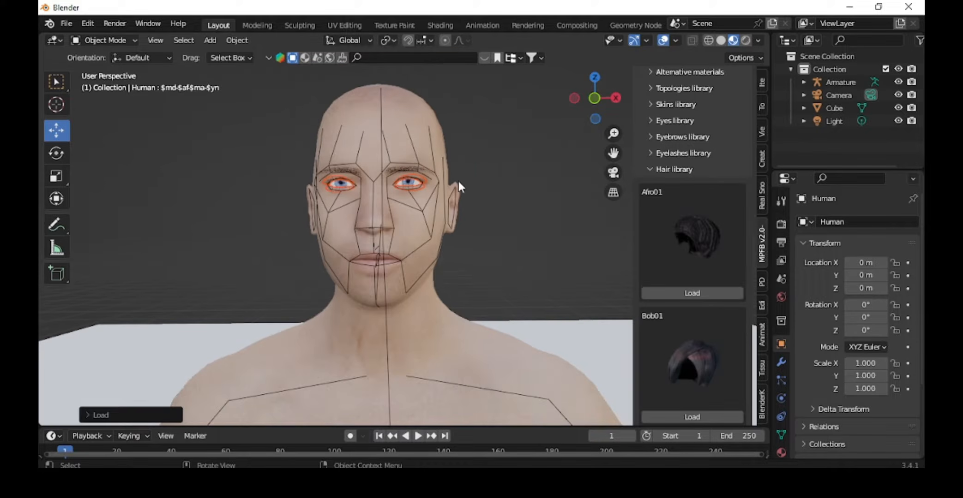
middle_click_drag(458, 182, 495, 185)
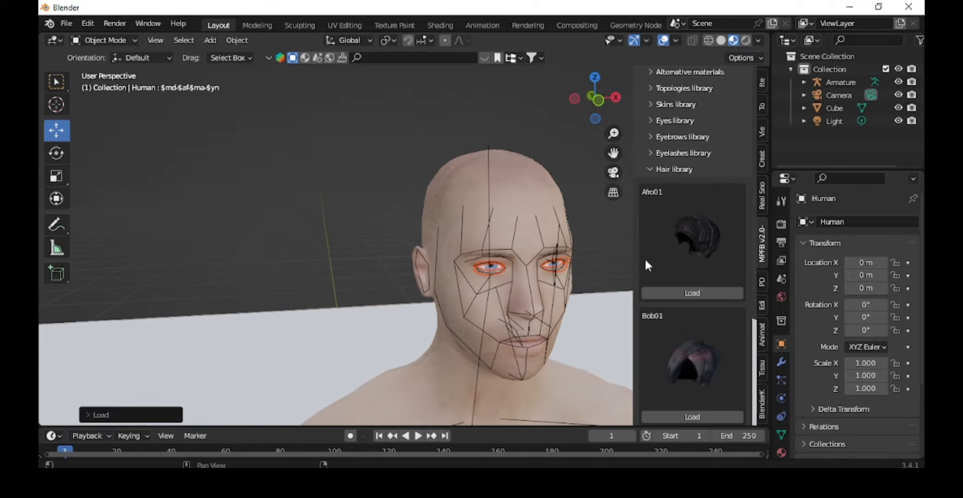
scroll(709, 314, "down", 5)
scroll(709, 312, "down", 2)
middle_click_drag(603, 308, 534, 225)
scroll(727, 296, "down", 10)
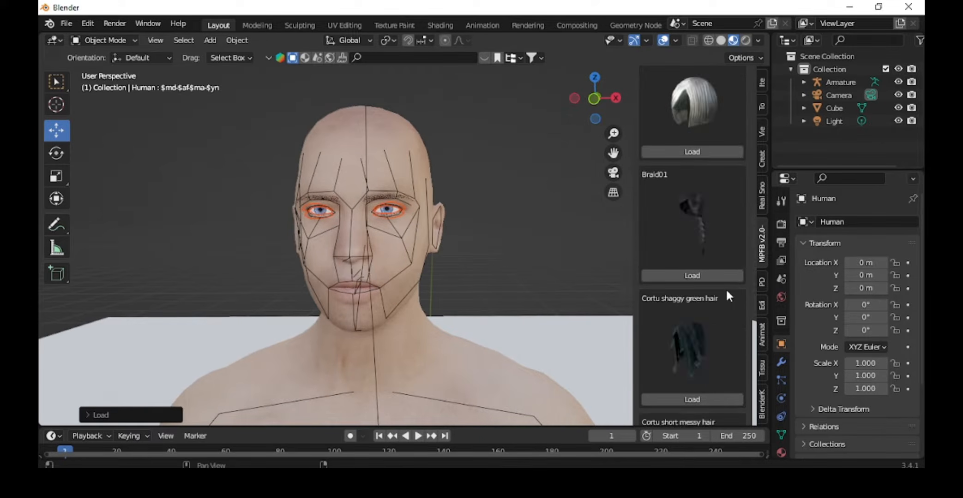
scroll(727, 293, "down", 15)
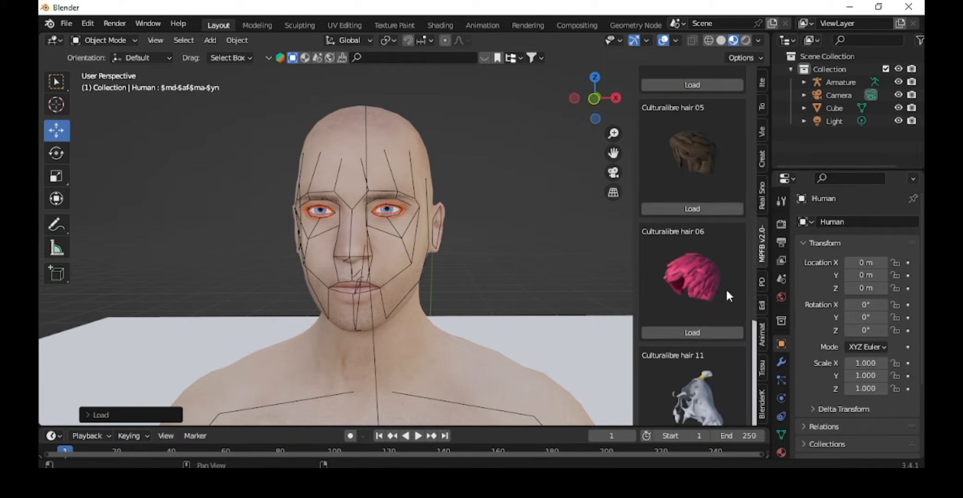
scroll(726, 295, "down", 3)
scroll(727, 292, "up", 15)
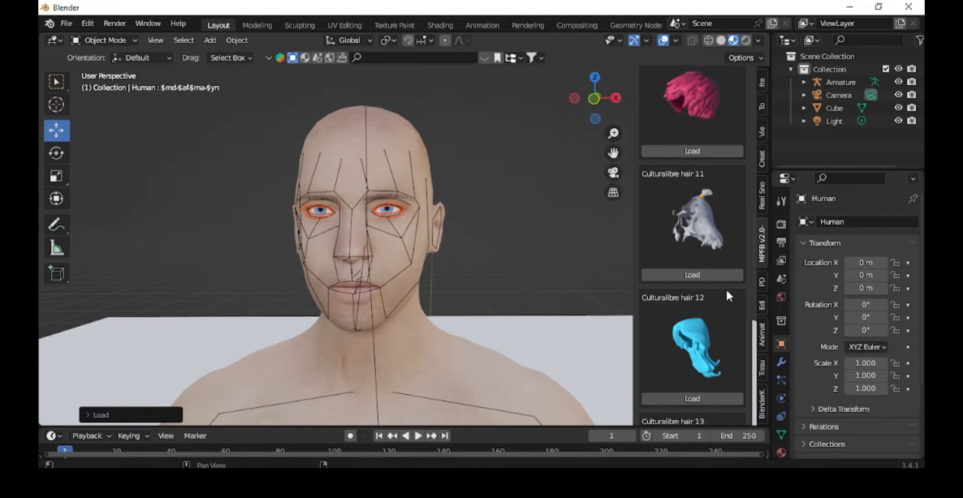
scroll(726, 295, "up", 10)
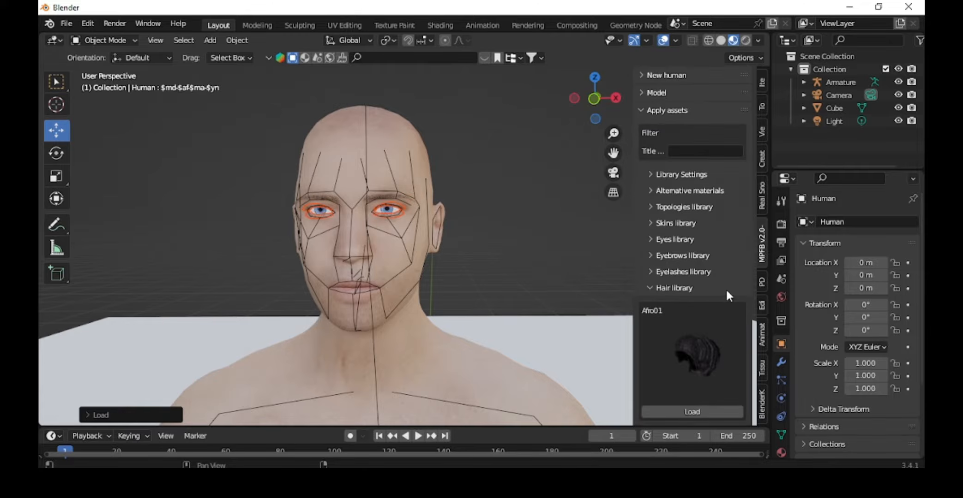
left_click(669, 286)
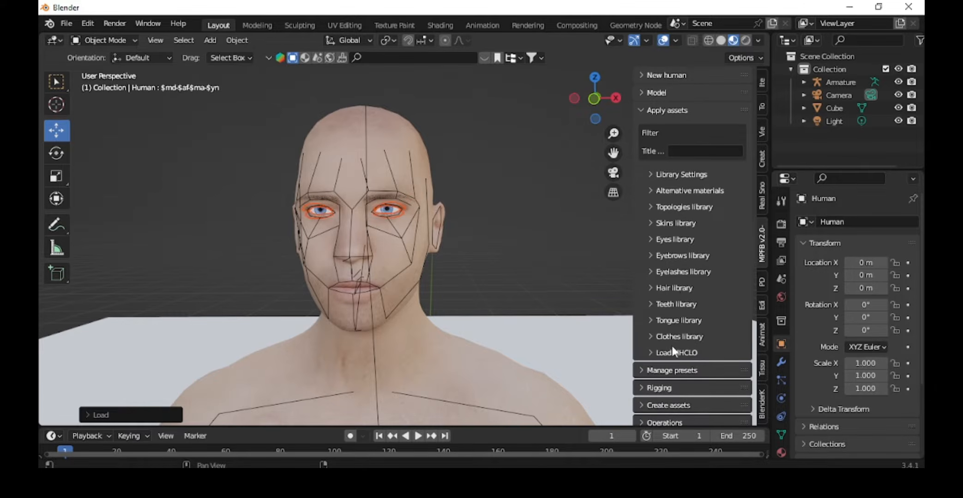
Load Teeth base from the Teeth library onto the human and collapse that library.
left_click(651, 306)
scroll(691, 372, "down", 2)
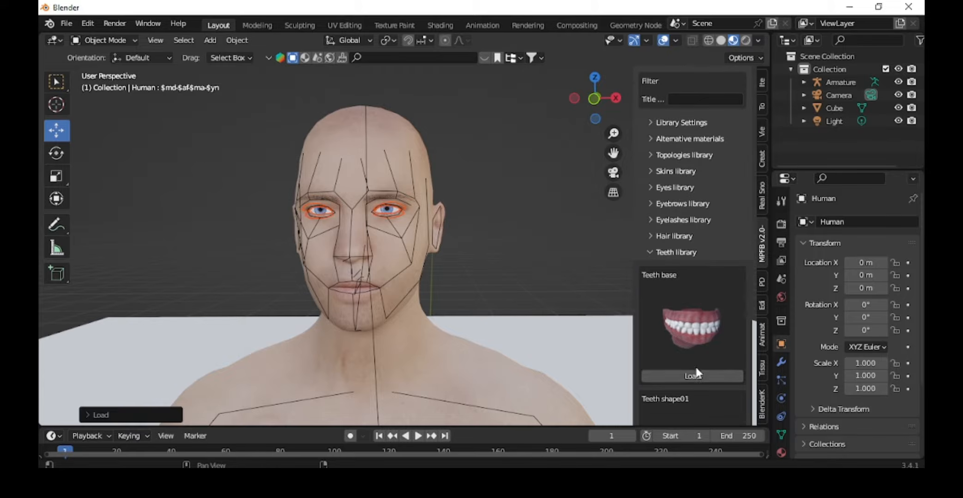
left_click(696, 377)
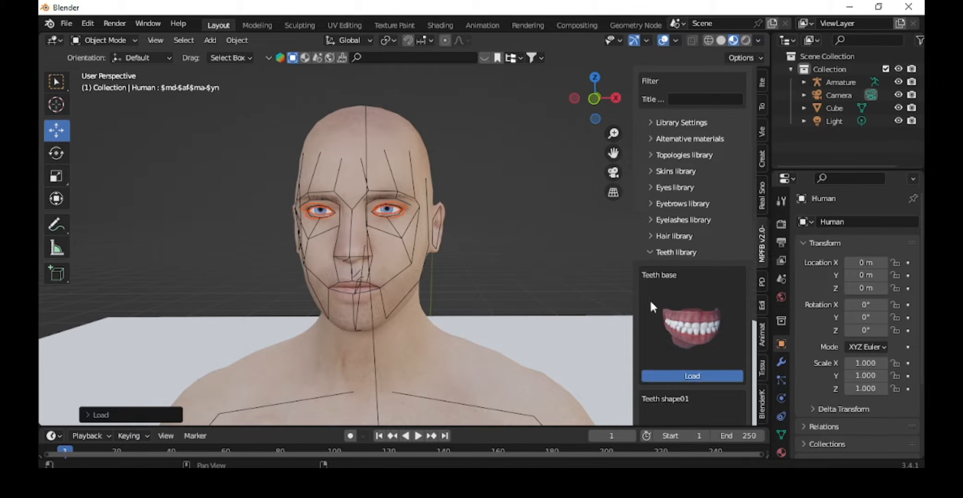
left_click(660, 257)
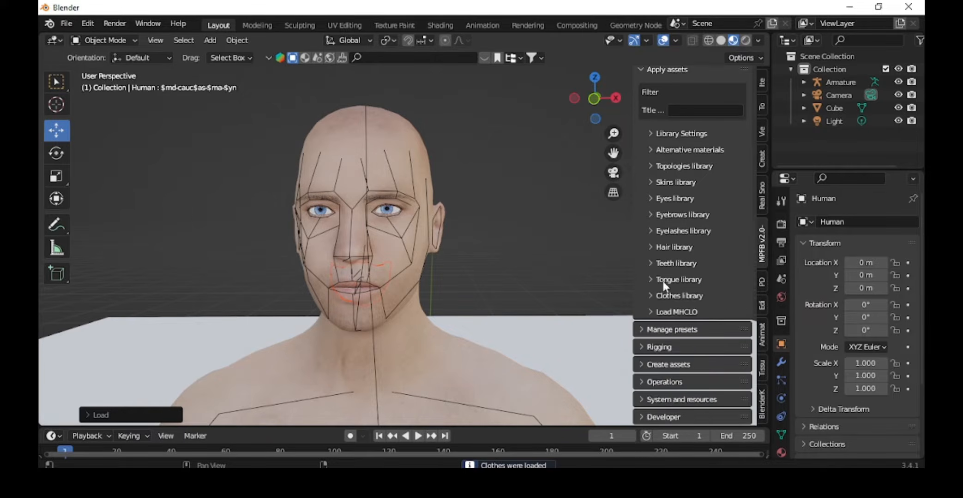
Load Tongue01 from the Tongue library onto the human and collapse that library.
left_click(653, 280)
scroll(662, 307, "down", 4)
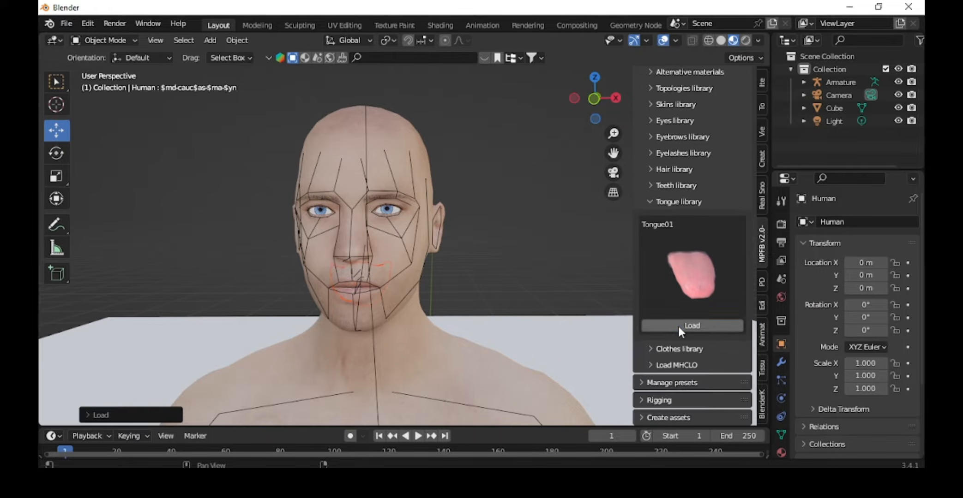
left_click(678, 327)
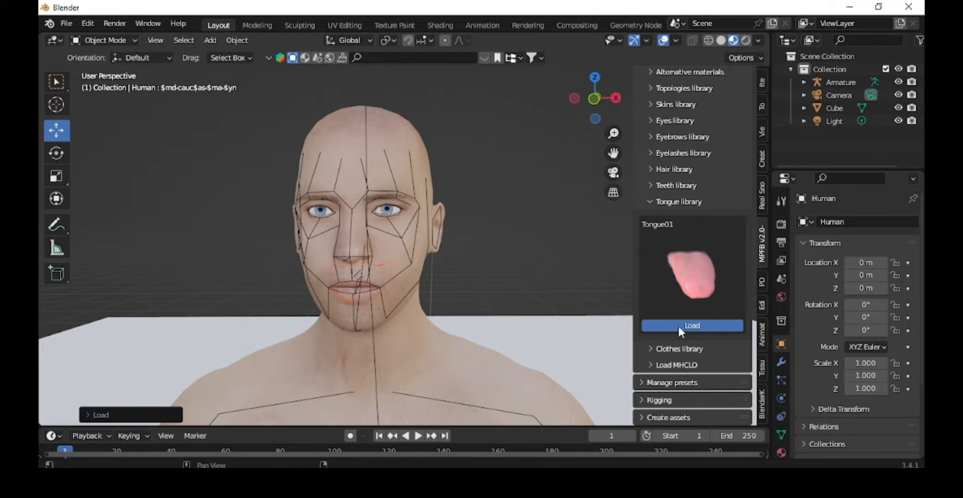
left_click(651, 203)
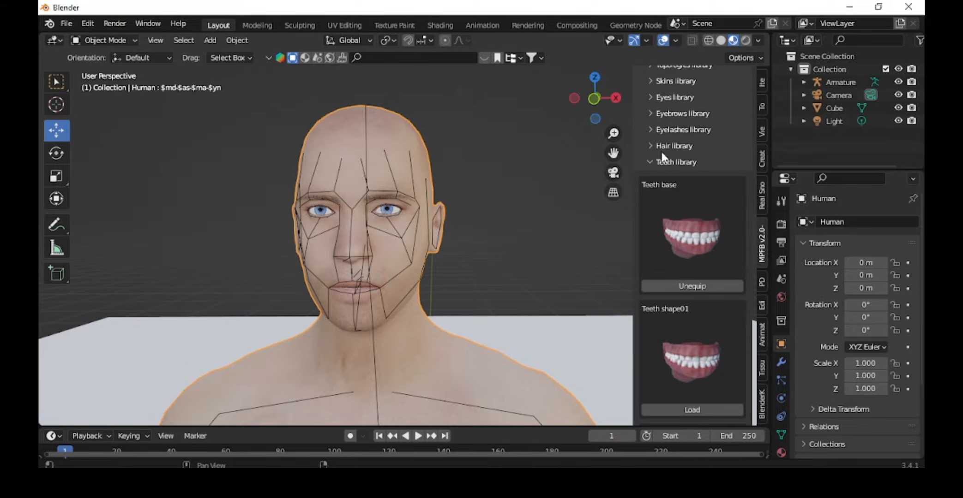
Collapse the open Teeth and Tongue libraries and browse the garments in the Clothes library.
left_click(662, 161)
left_click(662, 179)
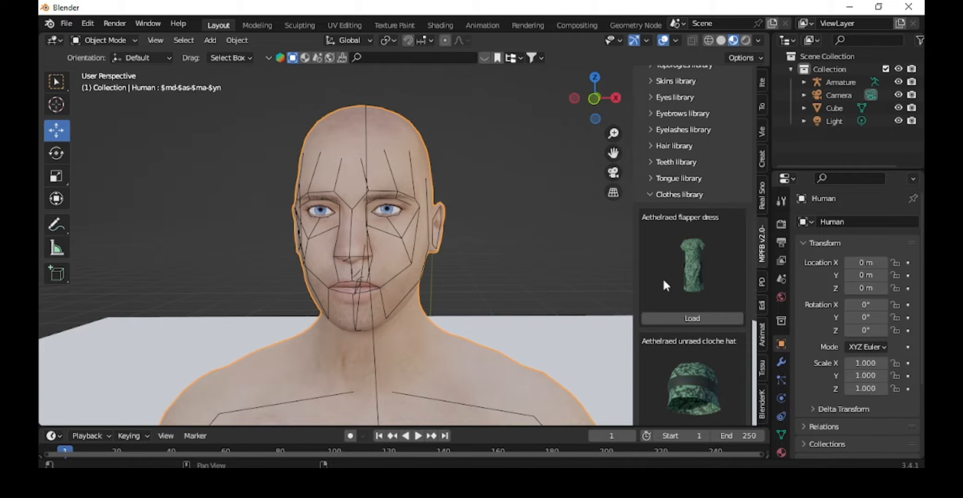
scroll(718, 280, "down", 15)
scroll(720, 283, "down", 5)
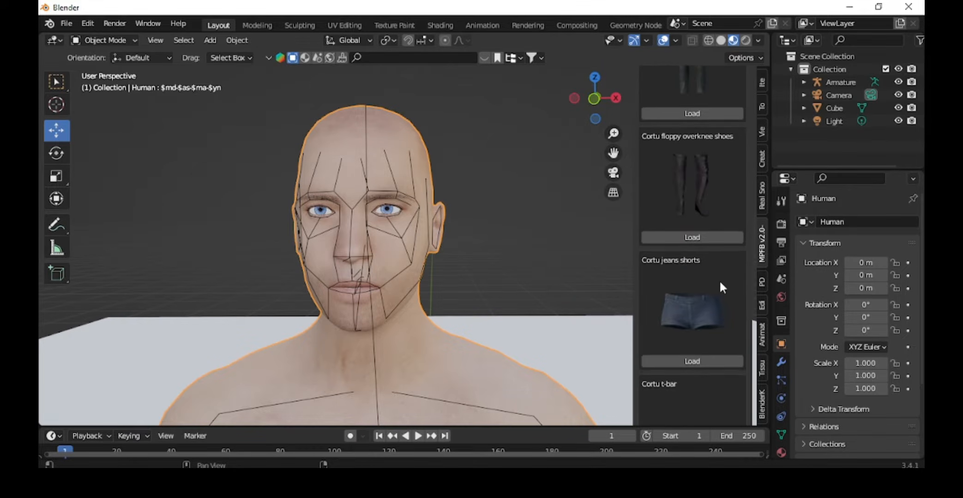
scroll(720, 284, "up", 10)
scroll(719, 280, "down", 2)
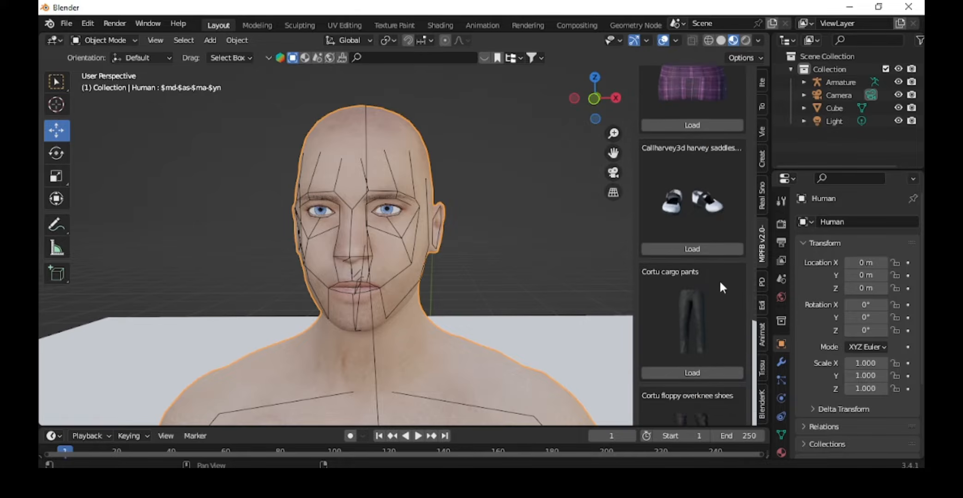
scroll(719, 279, "up", 10)
scroll(720, 281, "up", 2)
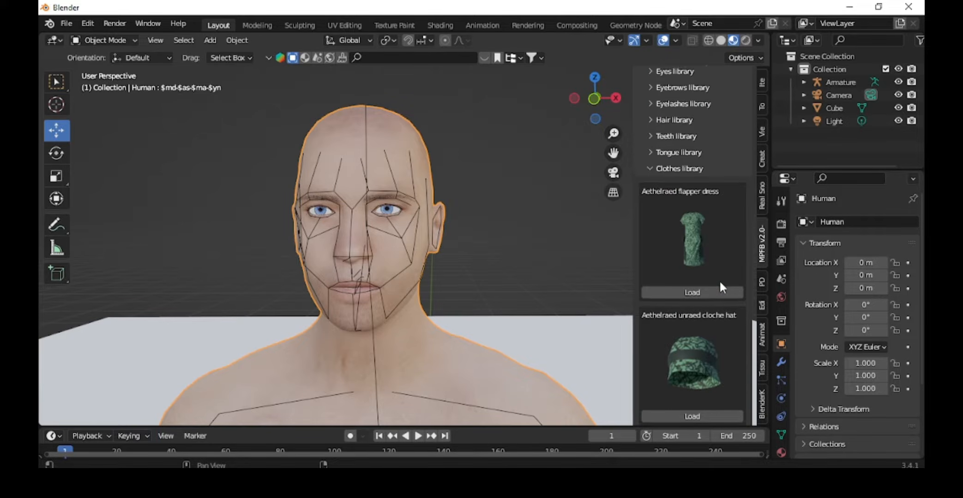
scroll(719, 280, "down", 10)
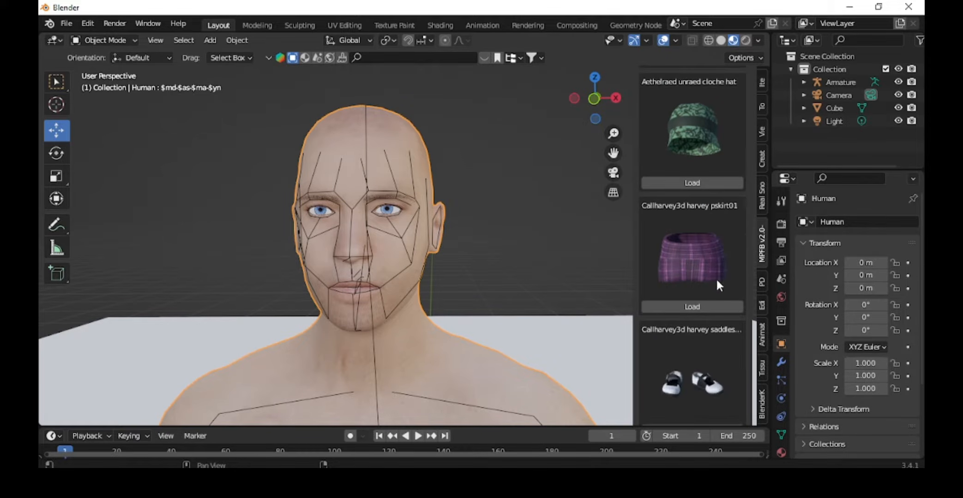
scroll(670, 267, "down", 5)
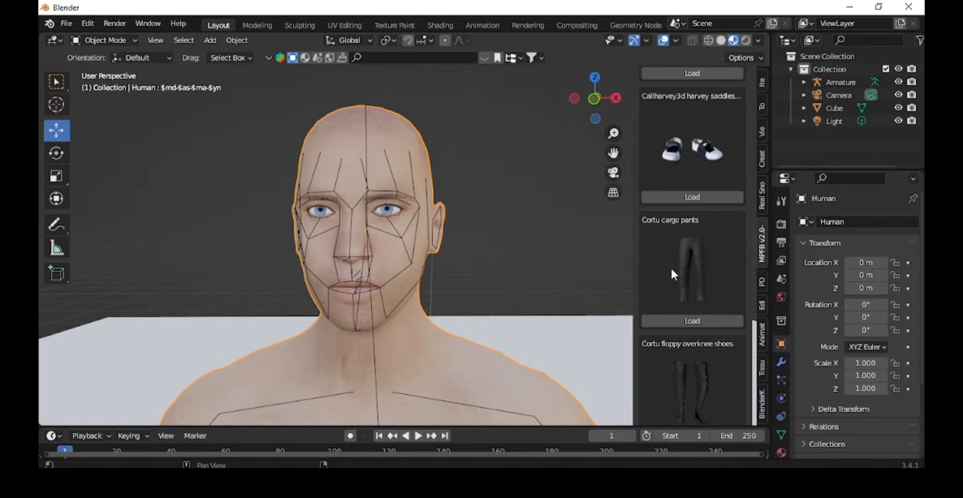
scroll(671, 269, "down", 10)
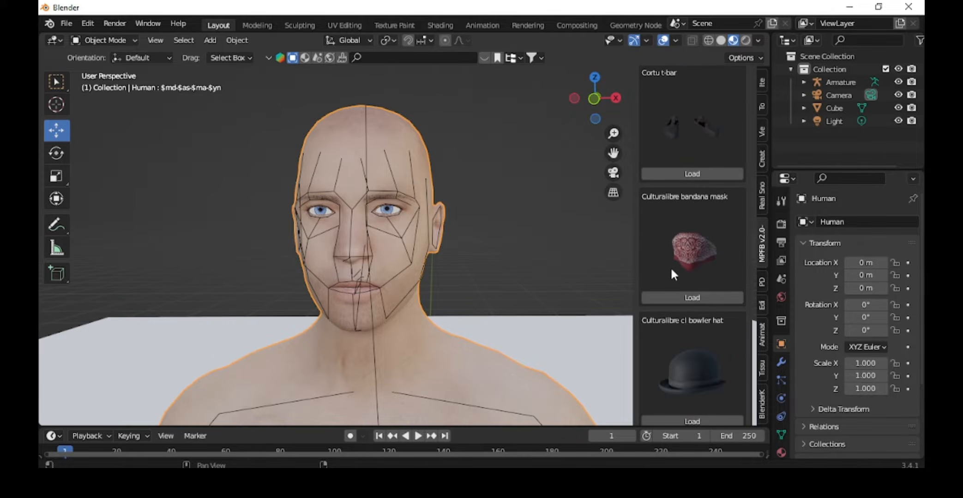
scroll(671, 270, "down", 5)
scroll(671, 269, "down", 4)
scroll(671, 270, "up", 15)
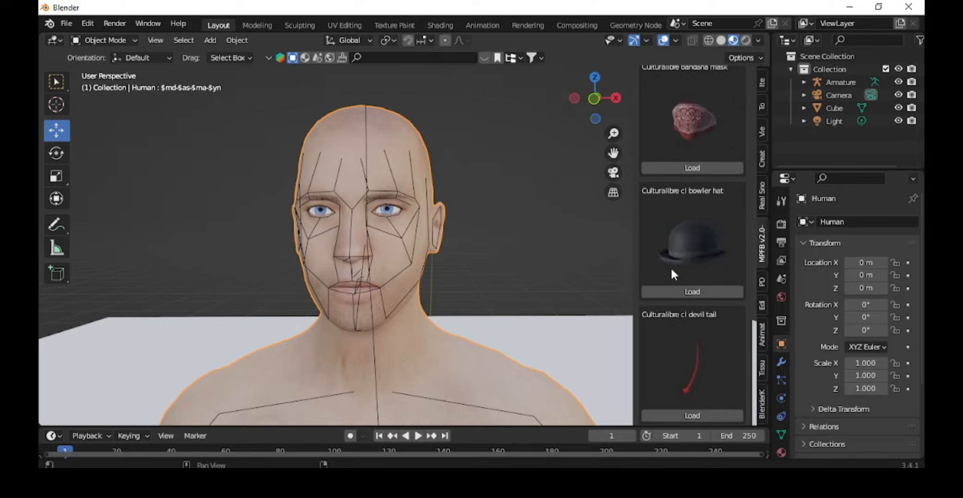
scroll(671, 266, "up", 20)
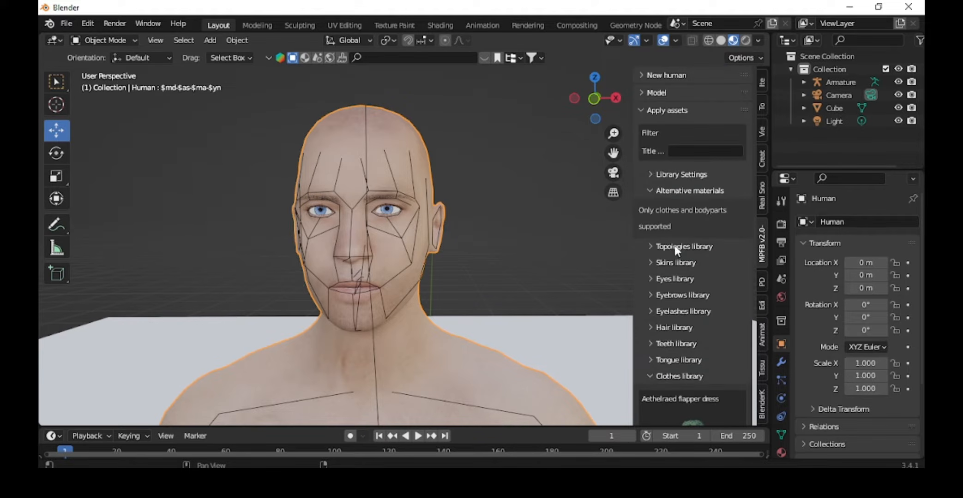
Filter the assets by the title "green" and load the Green tomato rei ayanami suit onto the human.
left_click(693, 152)
type("green")
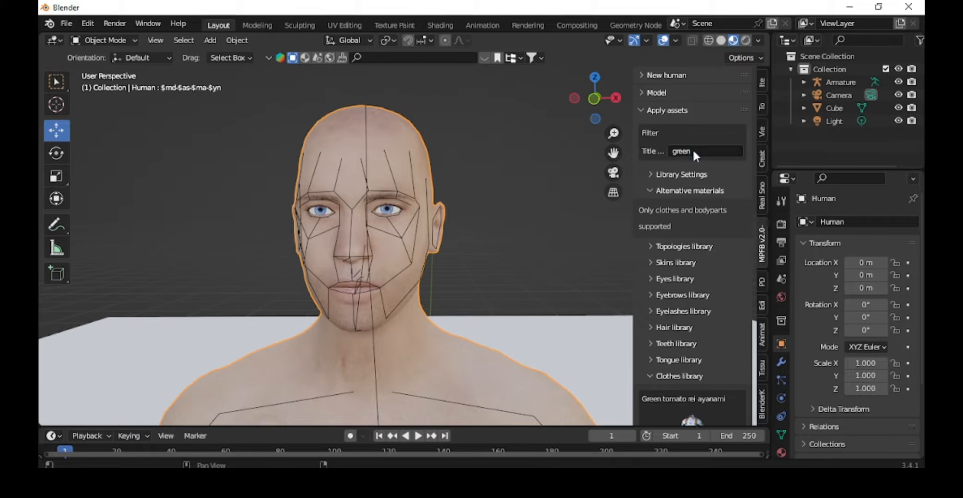
key("Return")
scroll(704, 253, "down", 15)
scroll(703, 297, "down", 3)
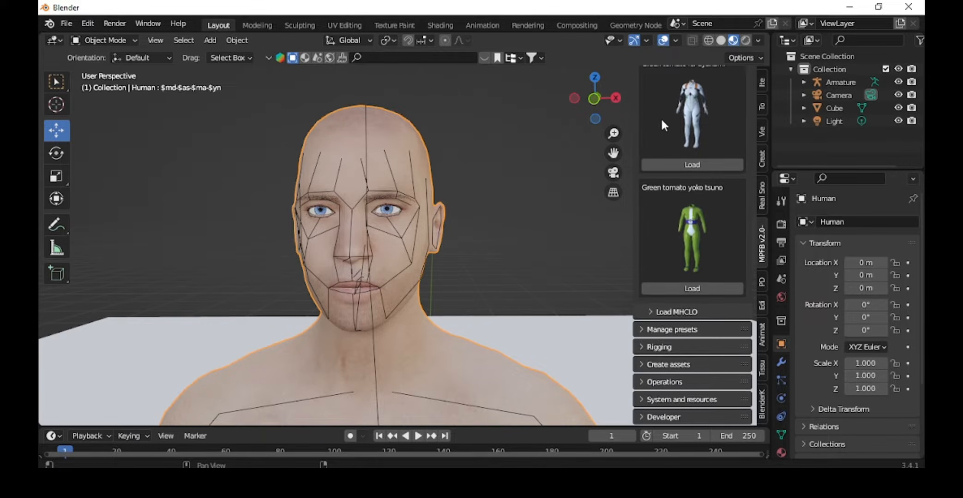
scroll(692, 153, "up", 3)
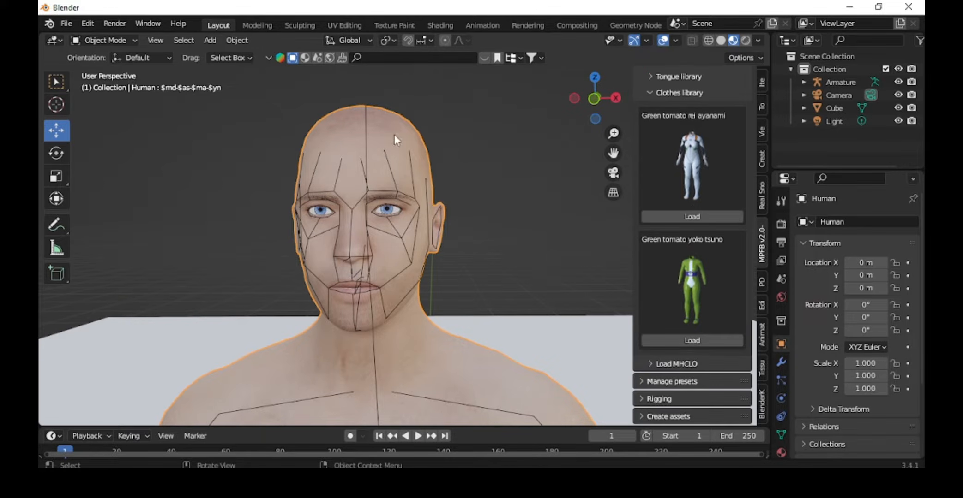
left_click(680, 215)
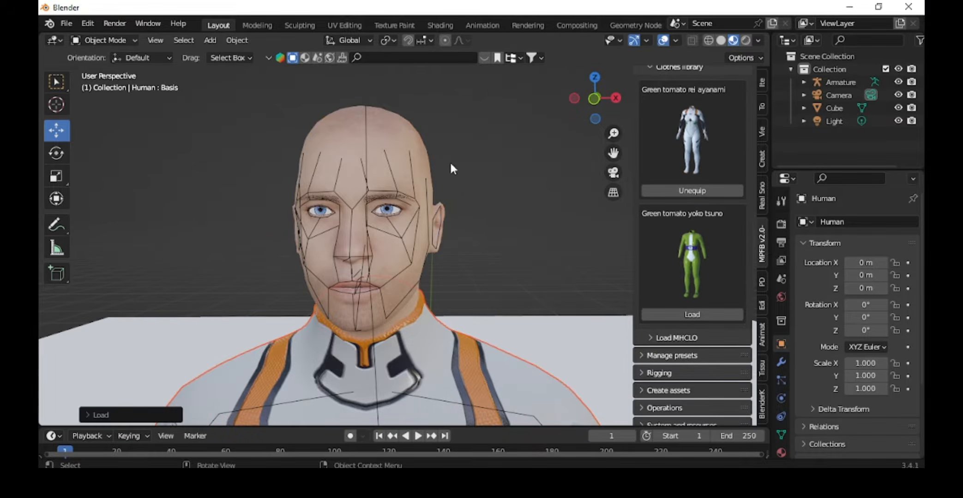
Move the cube about 3.95 m along negative X, clear of the human.
scroll(511, 333, "down", 8)
left_click(511, 333)
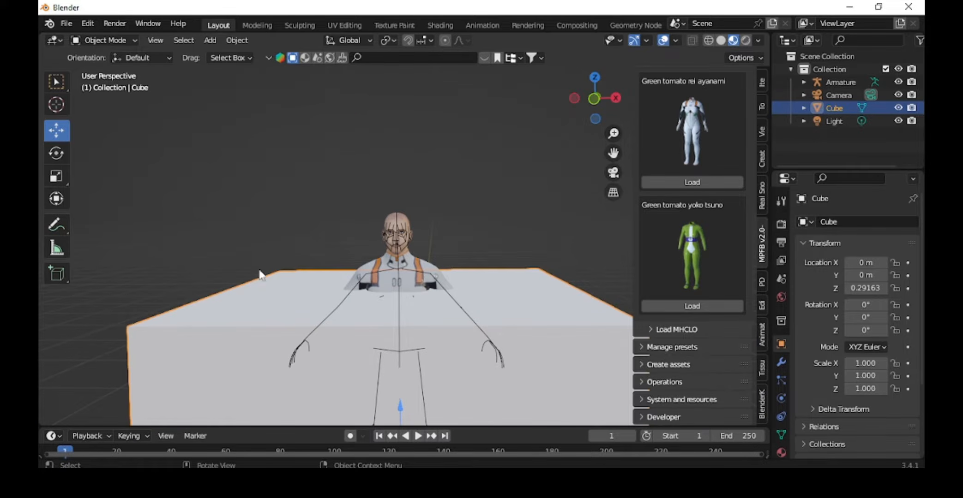
scroll(319, 311, "down", 4)
left_click_drag(449, 316, 226, 303)
scroll(312, 283, "up", 6)
middle_click_drag(417, 282, 435, 161, "shift")
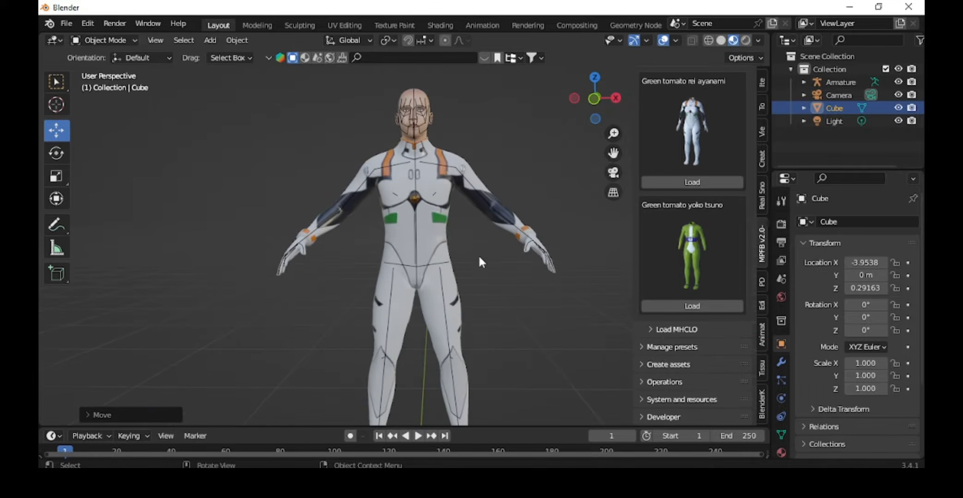
Inspect the fit of the loaded suit on the human's legs, torso and neck from several angles.
middle_click_drag(482, 256, 360, 278)
scroll(486, 193, "up", 3)
middle_click_drag(355, 374, 471, 207, "shift")
scroll(459, 264, "up", 2)
scroll(462, 233, "up", 2)
middle_click_drag(449, 237, 491, 391)
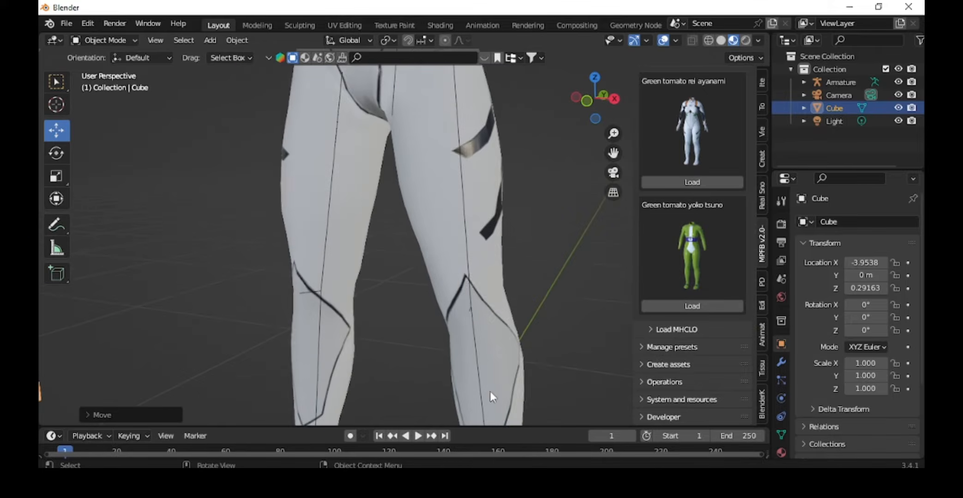
scroll(490, 391, "down", 3)
middle_click_drag(464, 287, 498, 272)
middle_click_drag(499, 196, 490, 302, "shift")
scroll(486, 297, "up", 3)
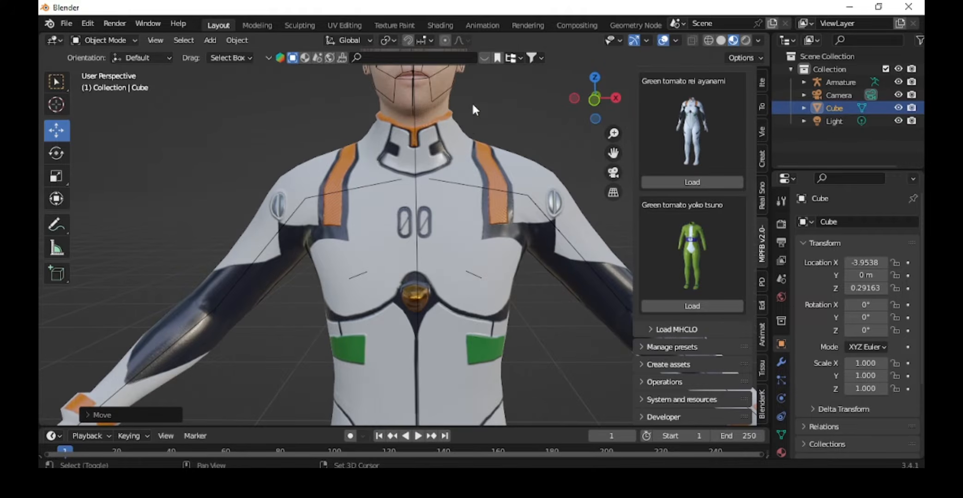
middle_click_drag(472, 102, 543, 205, "shift")
scroll(480, 149, "down", 1)
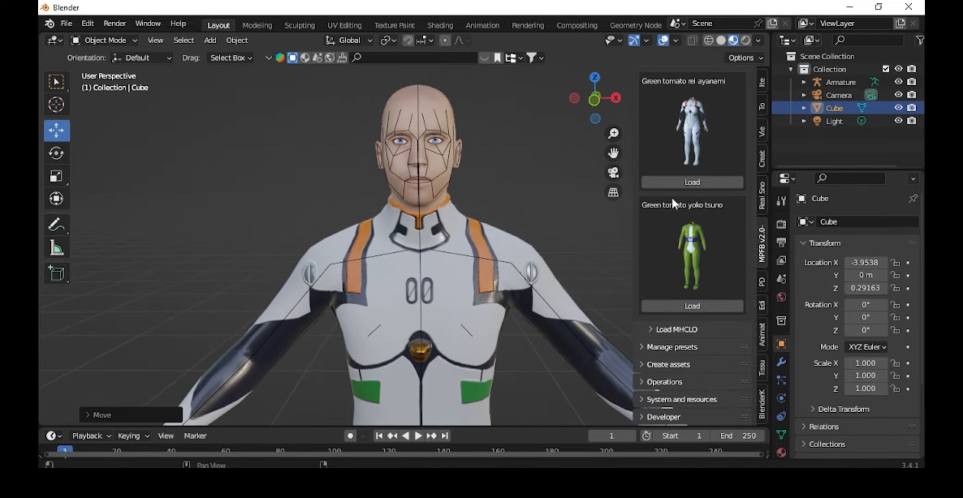
Replace the asset title filter with "cap" and browse the matching headwear in the Clothes library.
scroll(730, 274, "up", 8)
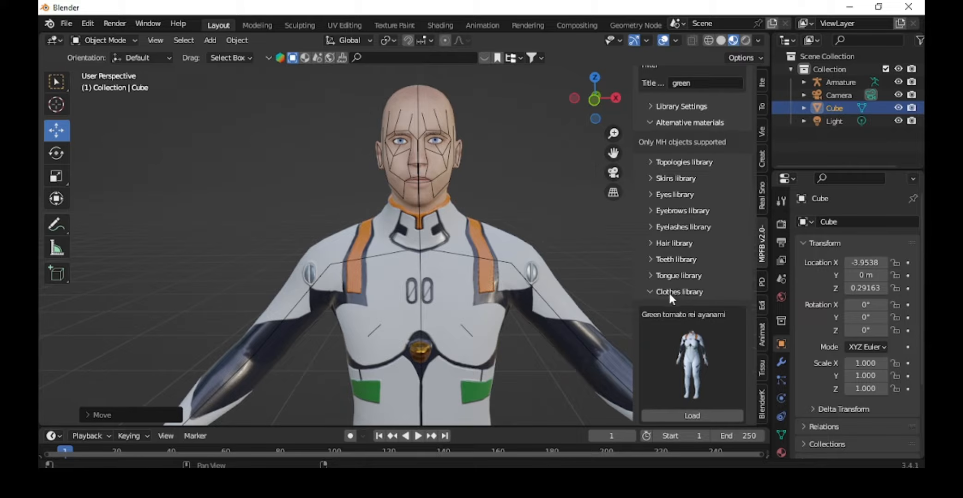
left_click(715, 82)
key("BackSpace")
type("cap")
key("Return")
scroll(668, 314, "down", 10)
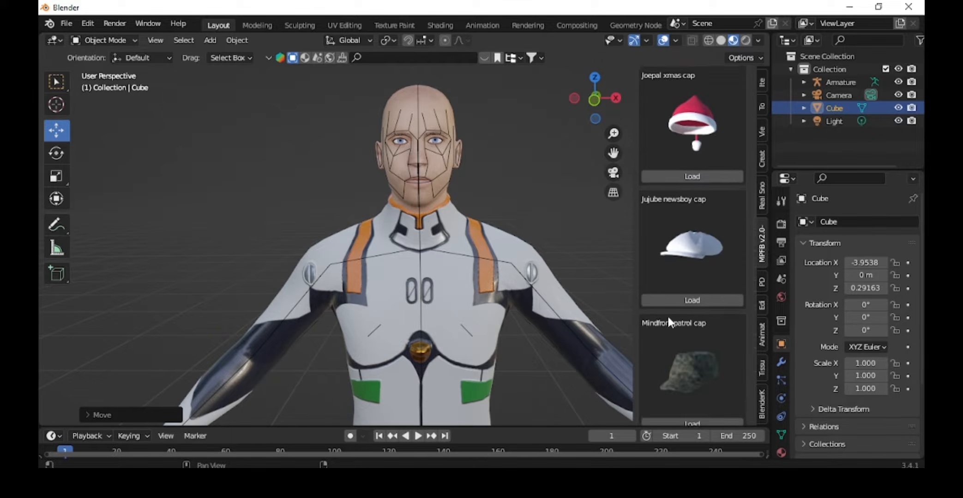
Try the Mindfront patrol cap on the human, then undo loading it.
scroll(668, 314, "down", 5)
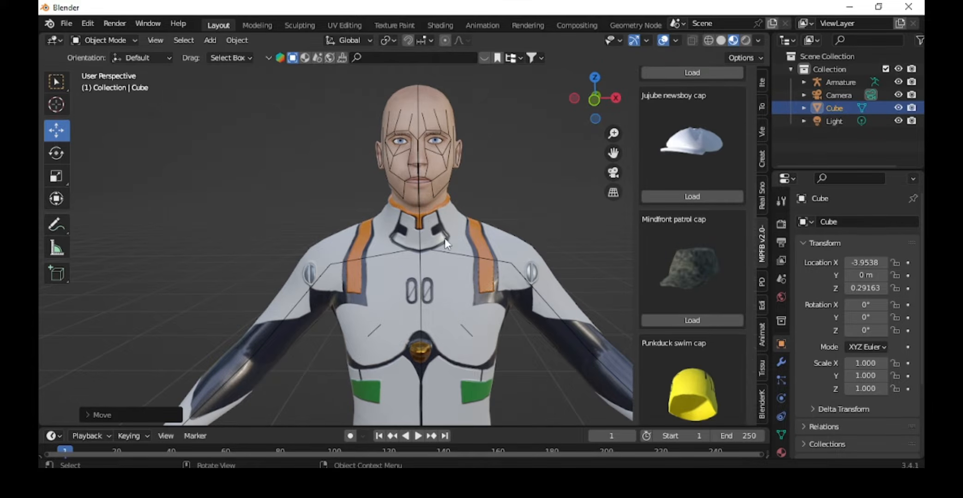
left_click(433, 100)
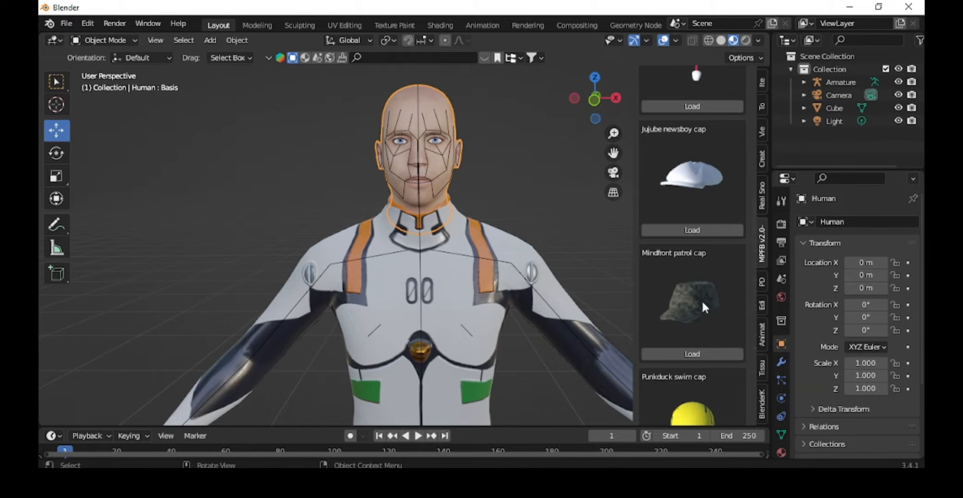
scroll(706, 313, "down", 6)
scroll(711, 318, "up", 5)
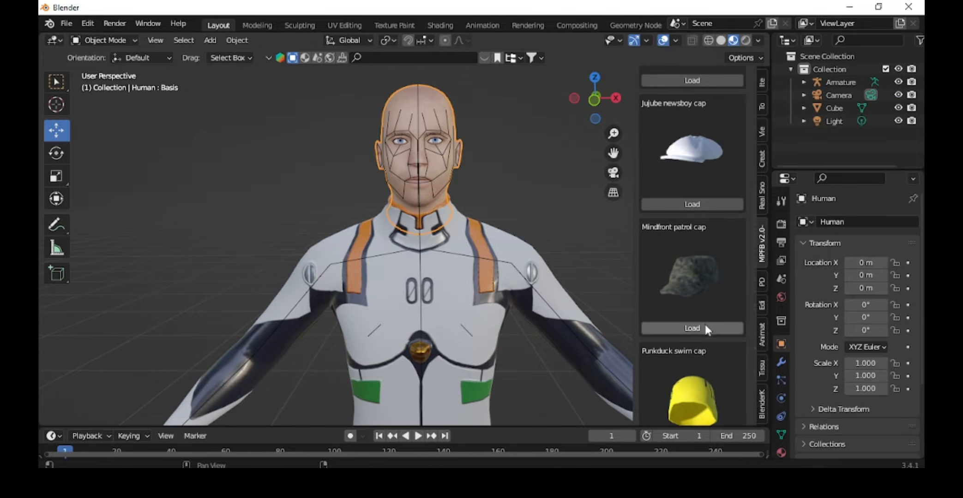
left_click(703, 327)
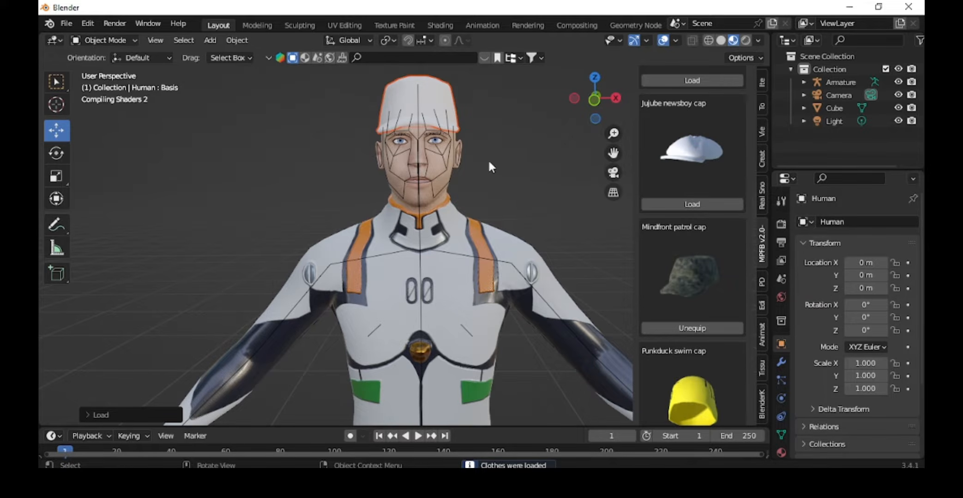
middle_click_drag(472, 161, 530, 156)
key("ctrl+z")
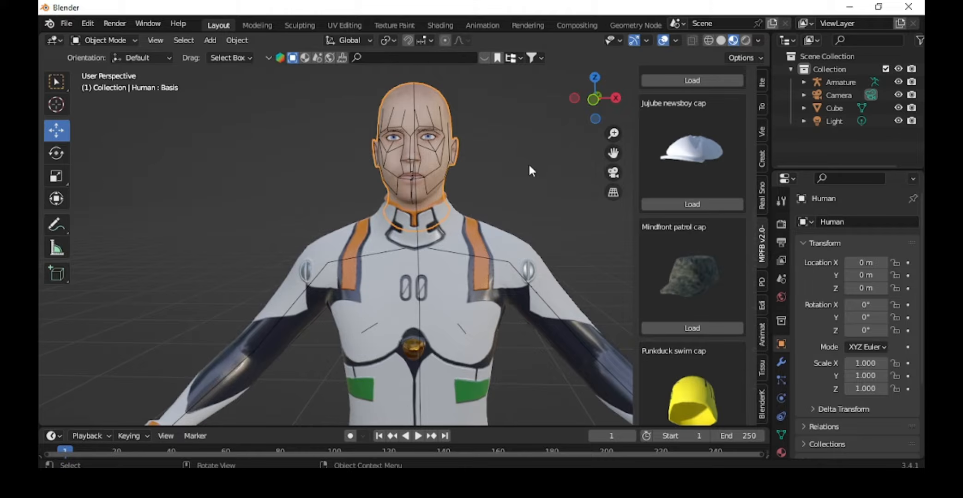
Try the Jujube newsboy cap on the human, then undo loading it.
left_click(687, 203)
middle_click_drag(523, 170, 528, 196)
key("ctrl+z")
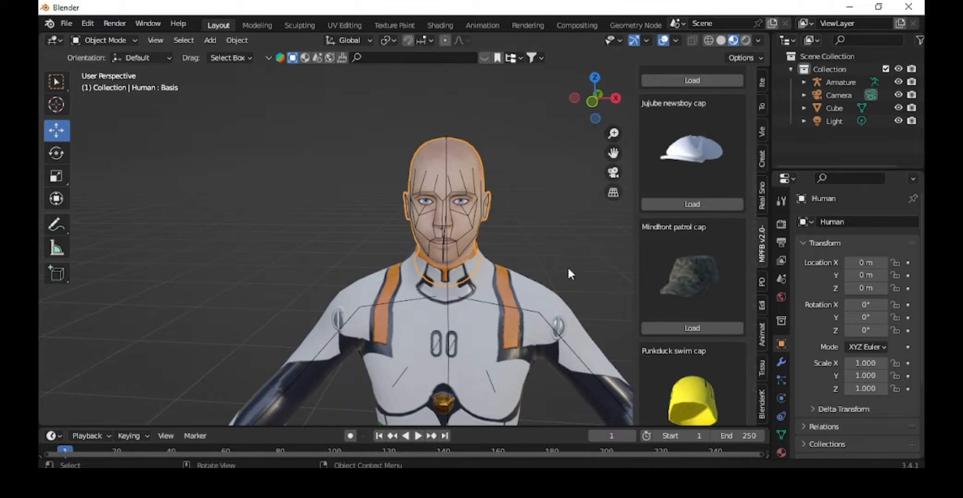
With the human's armature selected, collapse the Clothes library and clear the "cap" title filter.
scroll(499, 203, "up", 5)
middle_click_drag(415, 182, 349, 133)
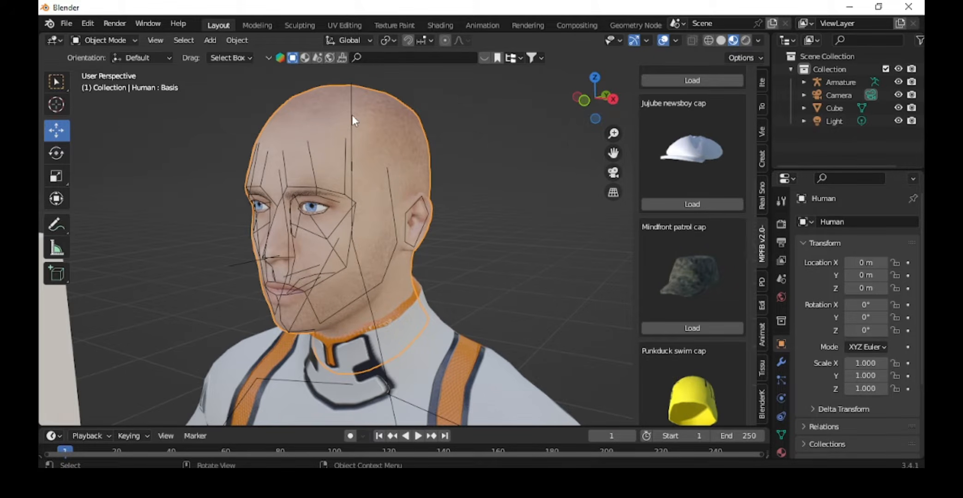
left_click(294, 190)
scroll(715, 251, "up", 12)
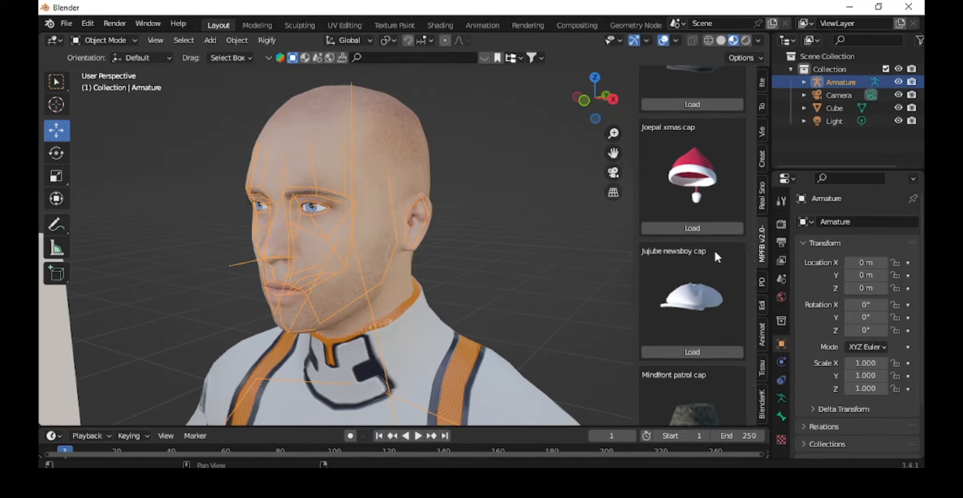
scroll(714, 255, "up", 5)
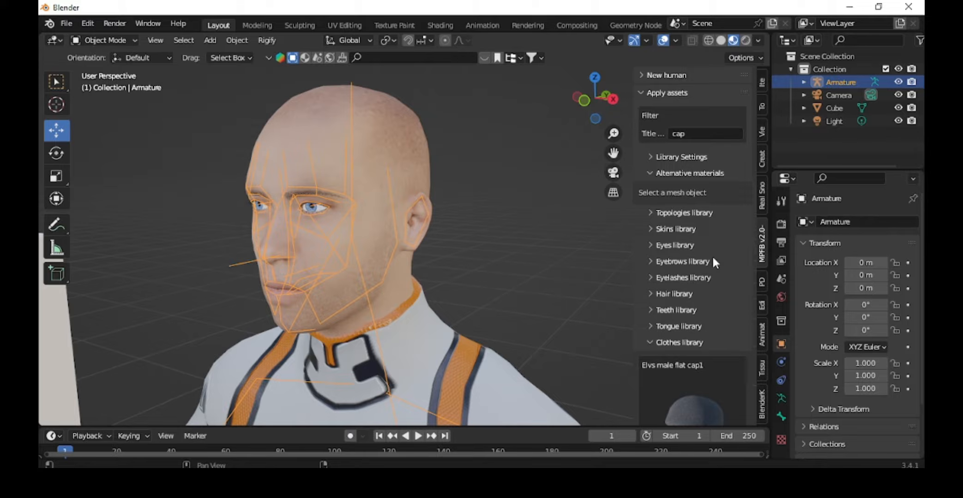
left_click(671, 343)
scroll(667, 214, "down", 3)
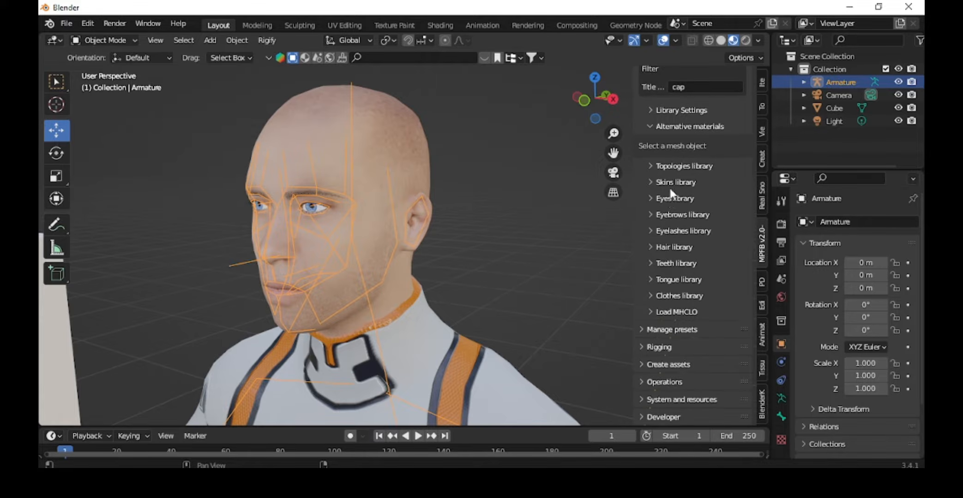
left_click(691, 87)
key("BackSpace")
key("Return")
Generate the Rigify rig from the human's armature, keeping Delete meta rig enabled and Teeth set to Keep.
left_click(657, 351)
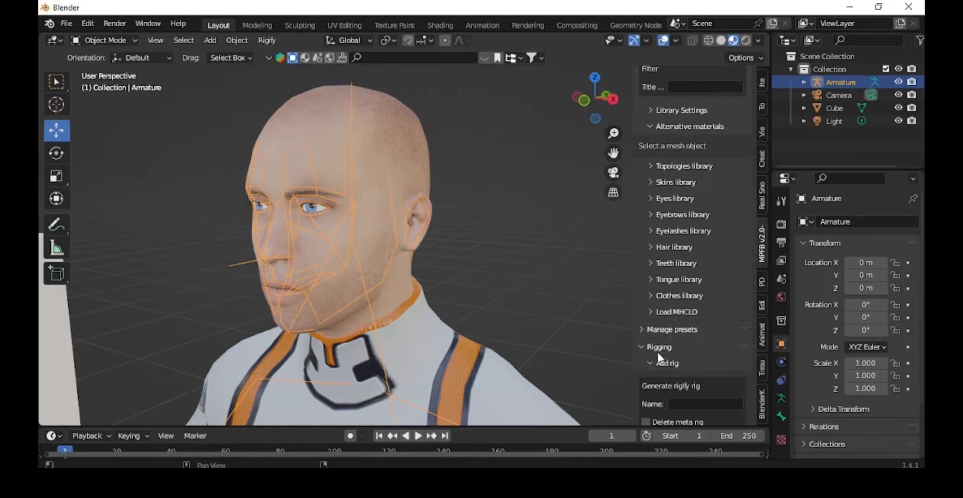
scroll(336, 170, "down", 4)
middle_click_drag(341, 169, 361, 139)
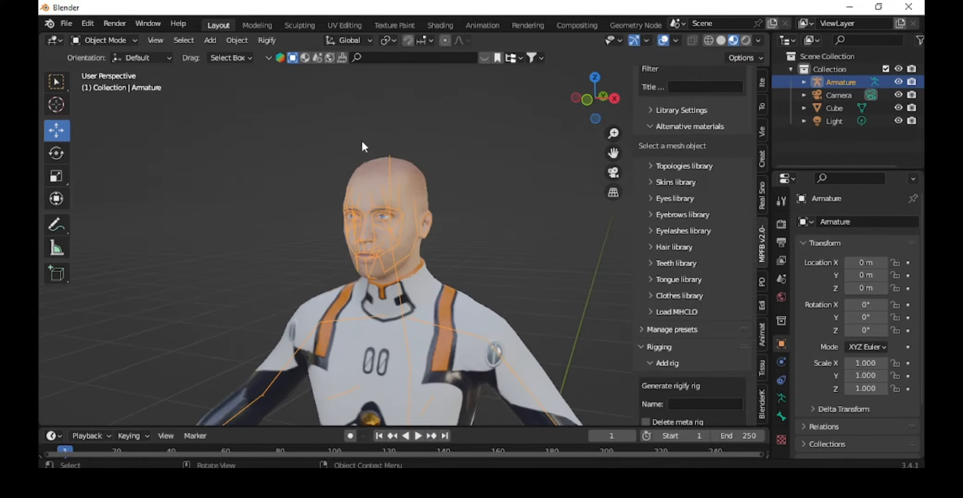
middle_click_drag(394, 182, 420, 243)
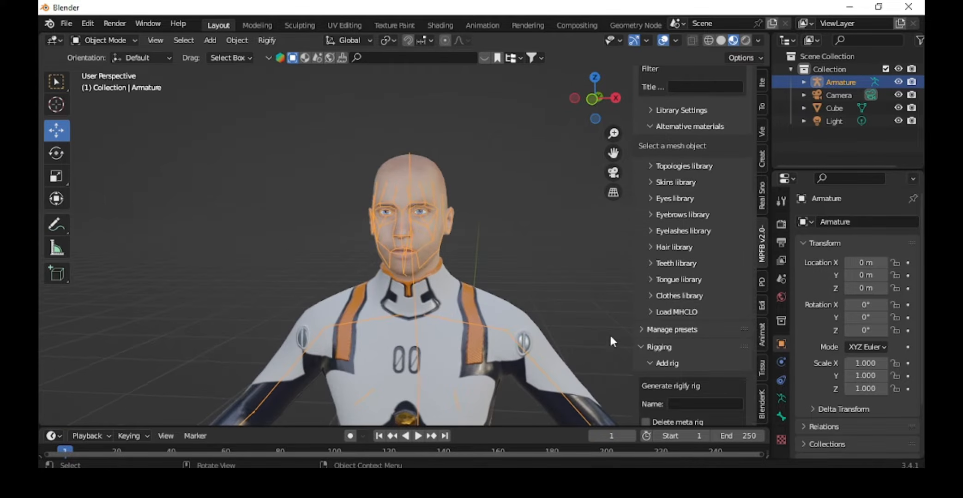
scroll(674, 341, "down", 5)
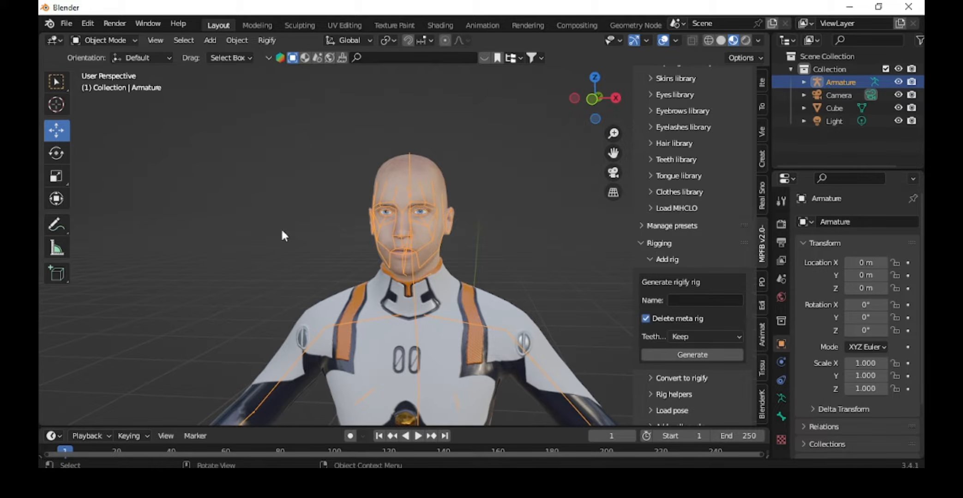
scroll(286, 220, "up", 2)
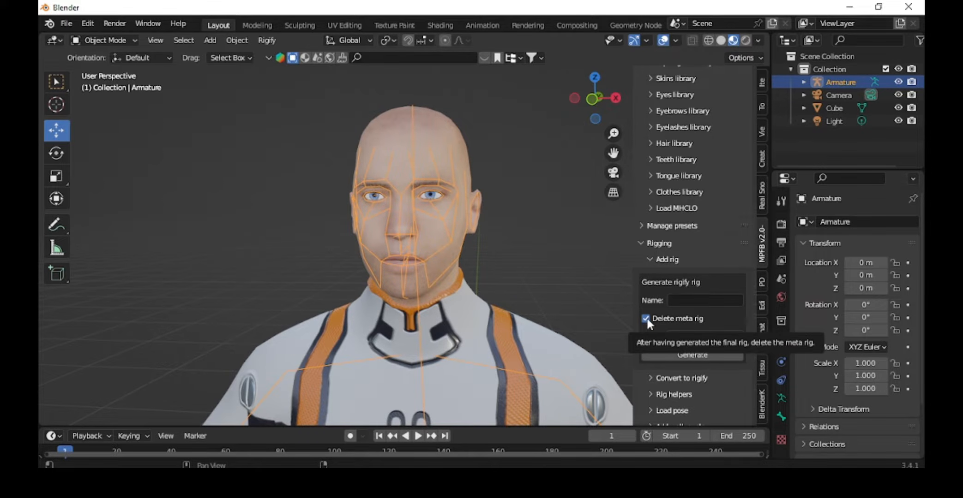
left_click(701, 353)
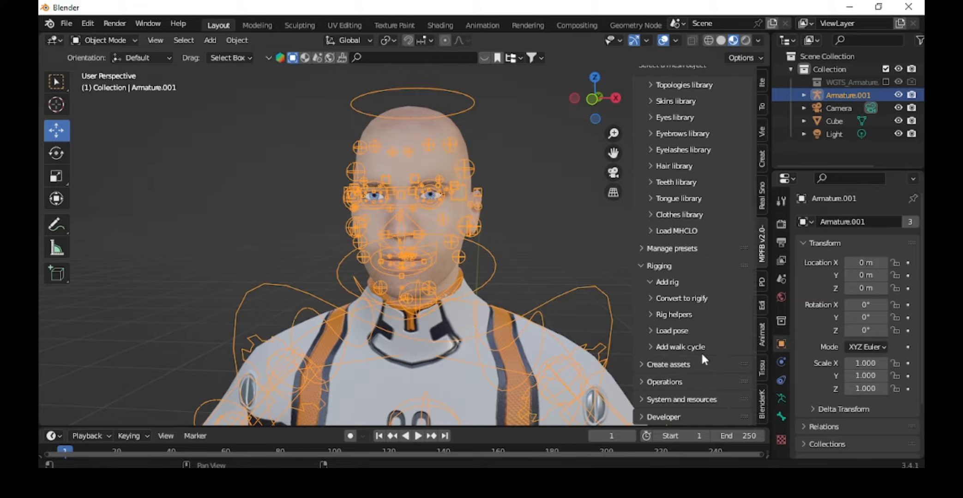
In Pose Mode, test the eye_common control along Z and leave it about 0.01 m lower.
middle_click_drag(443, 271, 411, 203)
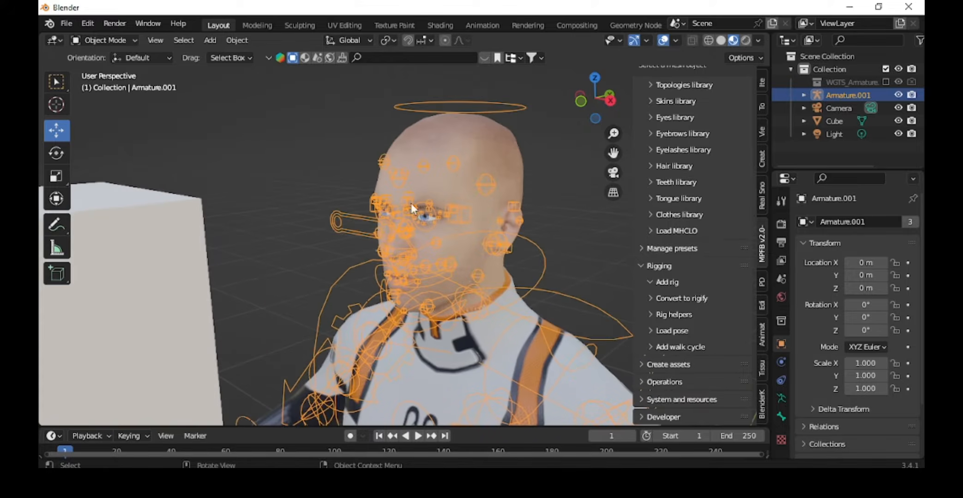
left_click(112, 41)
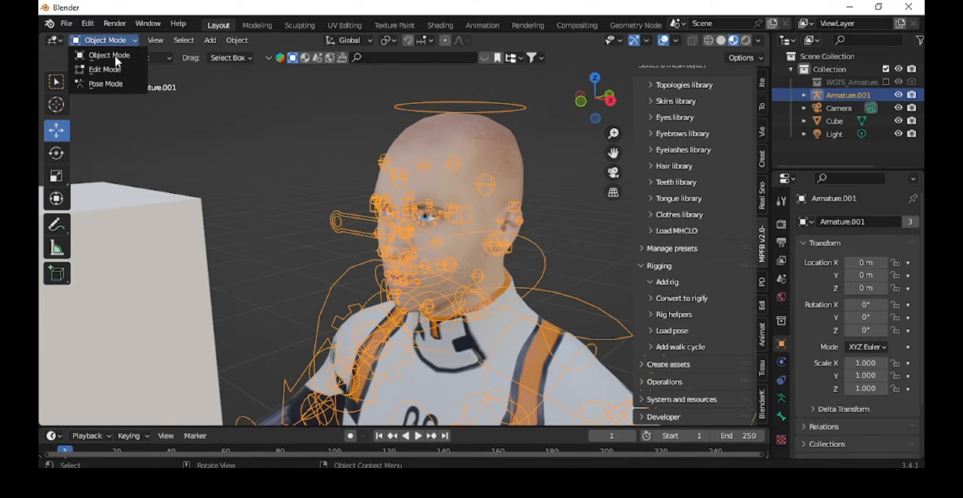
left_click(118, 82)
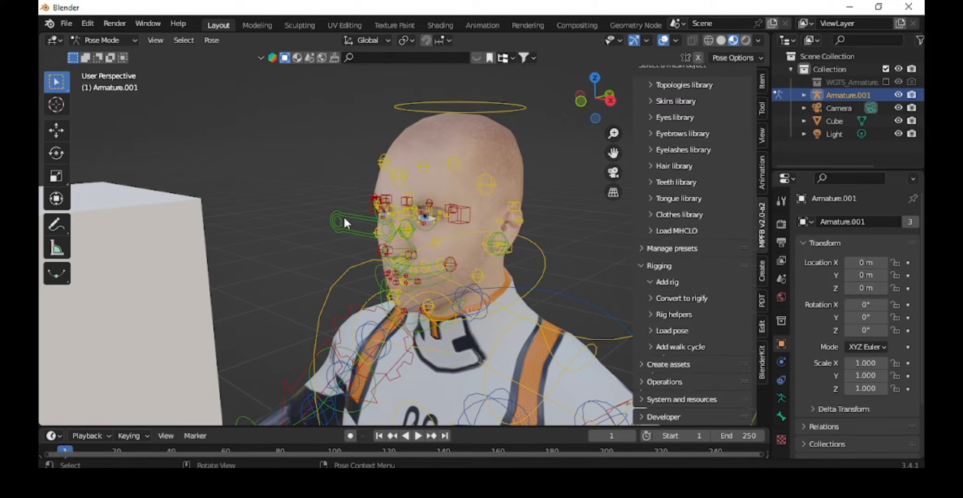
left_click(343, 216)
left_click(48, 121)
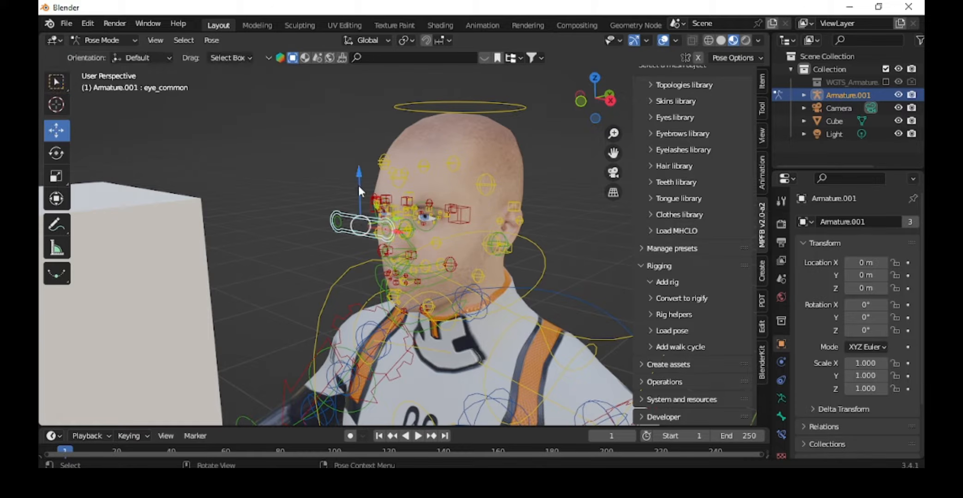
left_click_drag(350, 173, 358, 123)
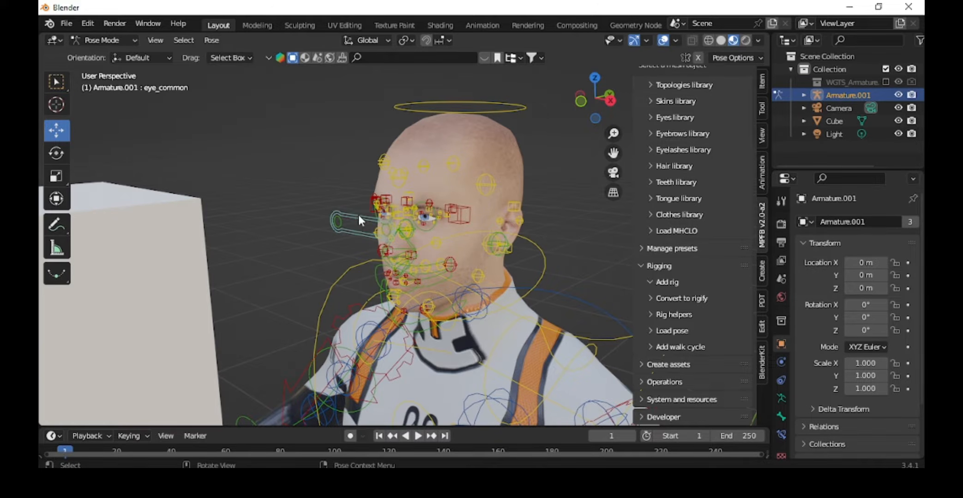
left_click(356, 208)
mouse_move(359, 188)
left_mouse_down()
mouse_move(360, 94)
mouse_move(364, 203)
mouse_move(363, 184)
left_mouse_up()
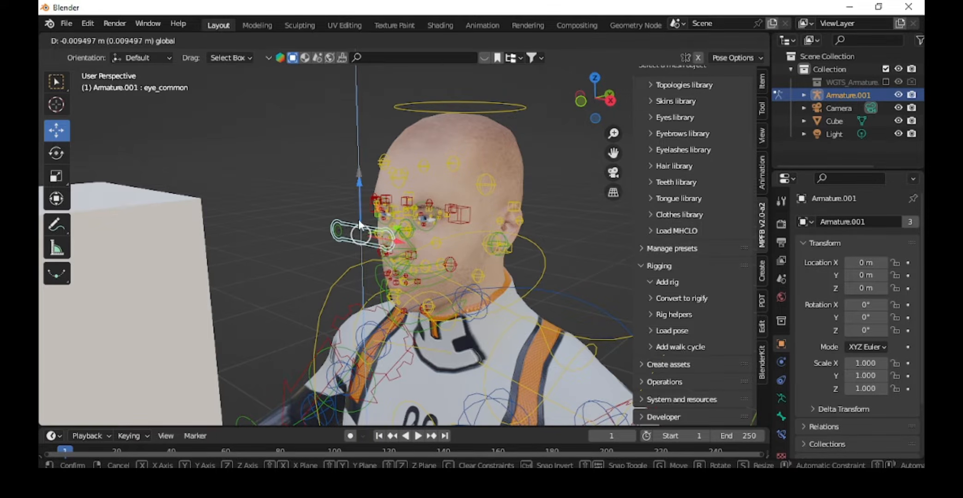
Return the rig to Object Mode and hide the viewport sidebar to enlarge the view of the body.
left_click(95, 38)
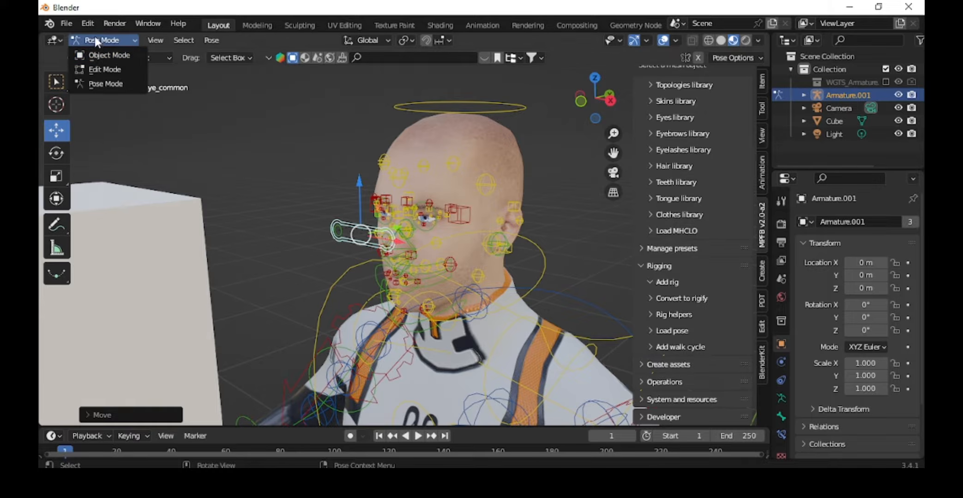
left_click(97, 55)
middle_click_drag(279, 193, 393, 227)
scroll(336, 261, "down", 8)
middle_click_drag(409, 278, 289, 274)
scroll(339, 283, "up", 6)
middle_click_drag(346, 287, 420, 203, "shift")
scroll(372, 210, "up", 1)
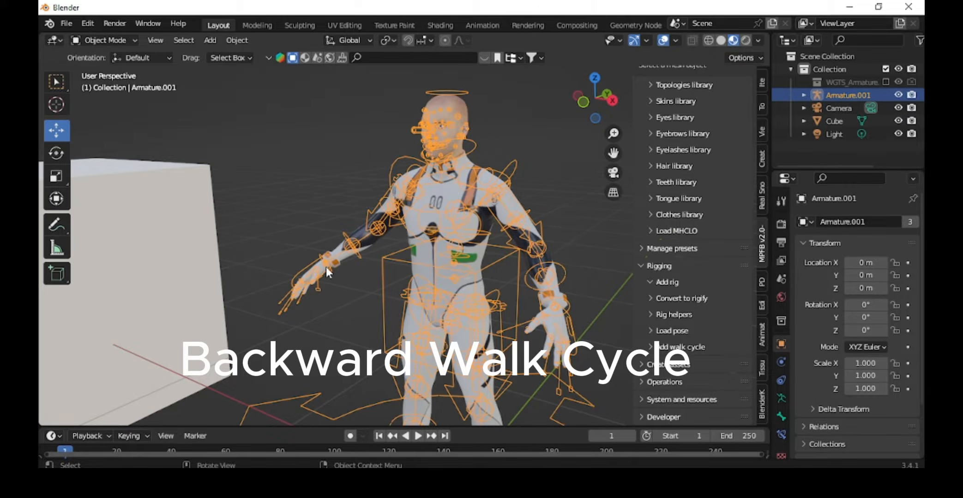
key("n")
Move the cube along positive Y to about 6.3 m, well behind the human.
middle_click_drag(497, 205, 405, 201)
scroll(337, 167, "down", 5)
left_click(334, 197)
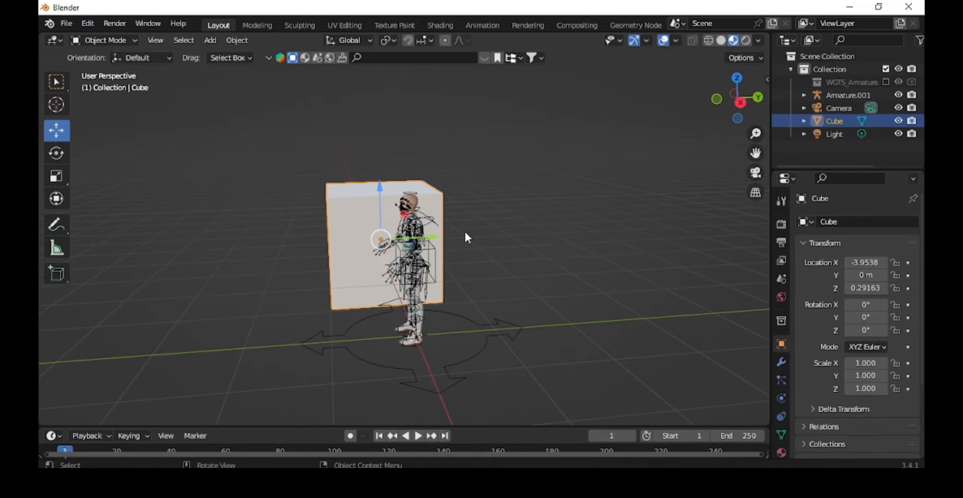
left_click_drag(430, 239, 637, 233)
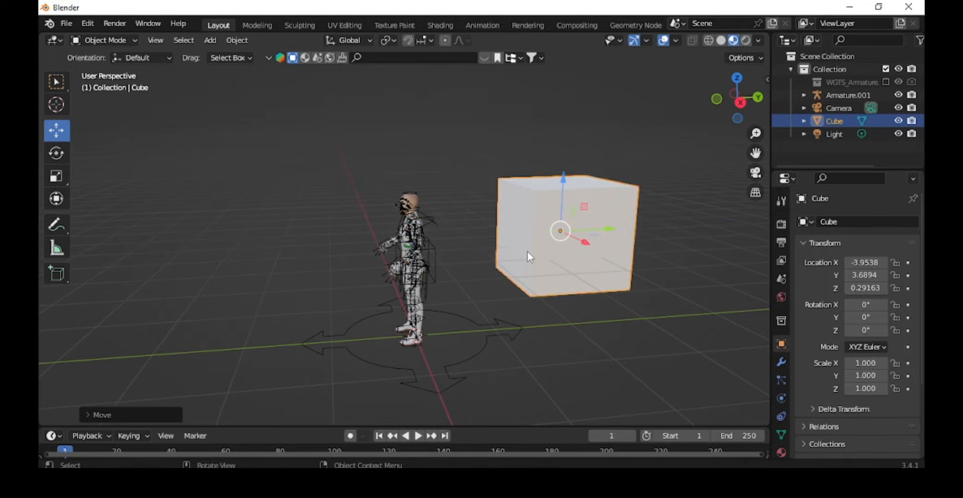
scroll(527, 251, "up", 4)
middle_click_drag(577, 237, 419, 240, "shift")
scroll(508, 246, "down", 4)
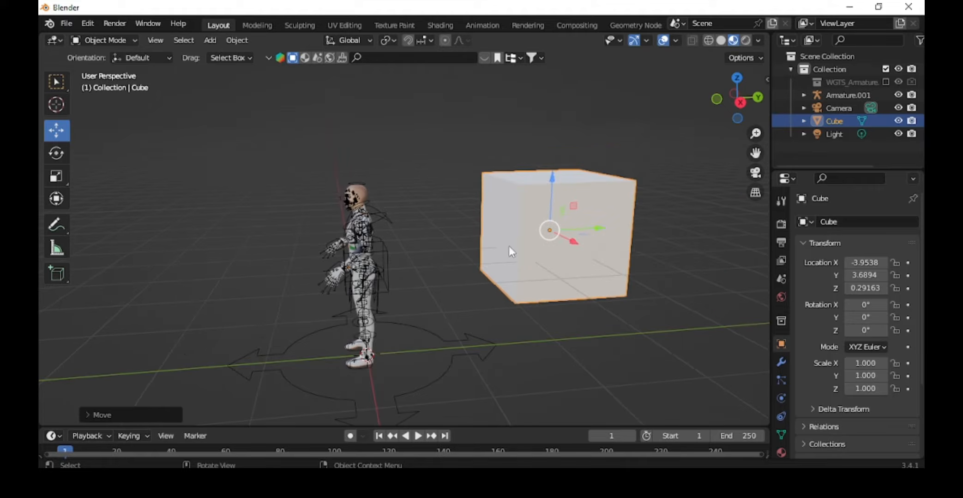
left_click_drag(608, 229, 720, 226)
Select the human's generated rig and switch it to Pose Mode.
scroll(412, 290, "up", 5)
middle_click_drag(412, 291, 480, 279)
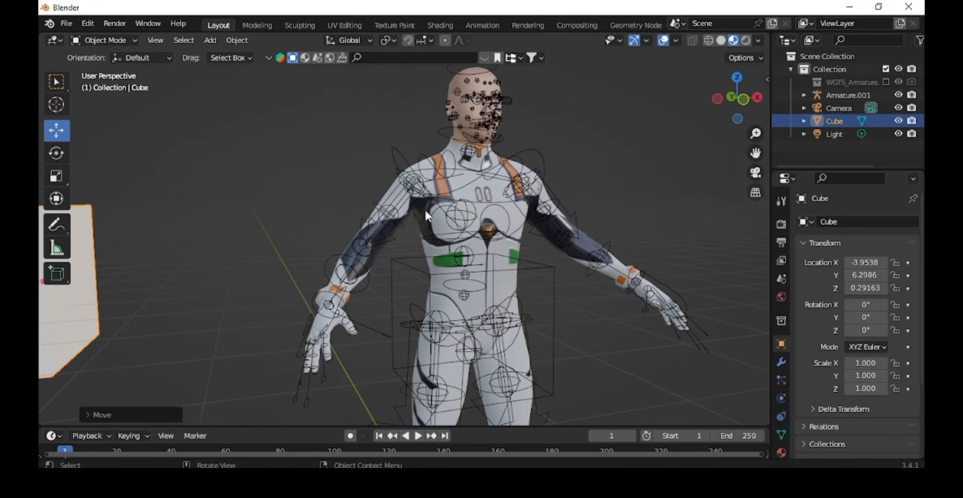
left_click(407, 192)
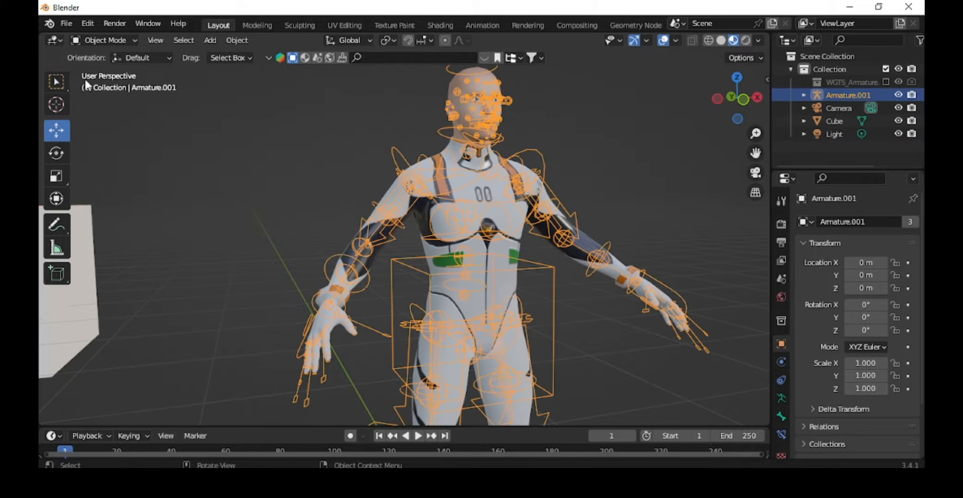
left_click(100, 40)
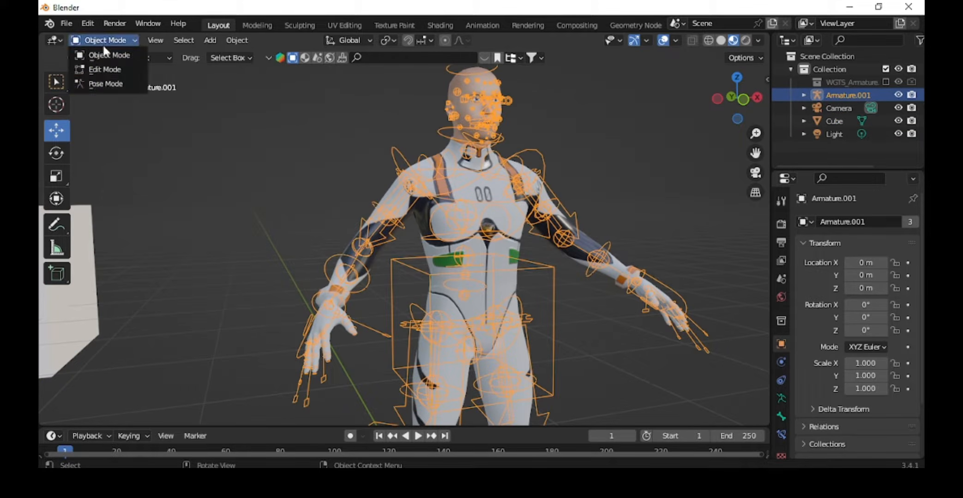
left_click(108, 87)
Move the hand_ik.R control about 0.19 m down and inward so the right arm comes closer to the body.
middle_click_drag(397, 192, 512, 245)
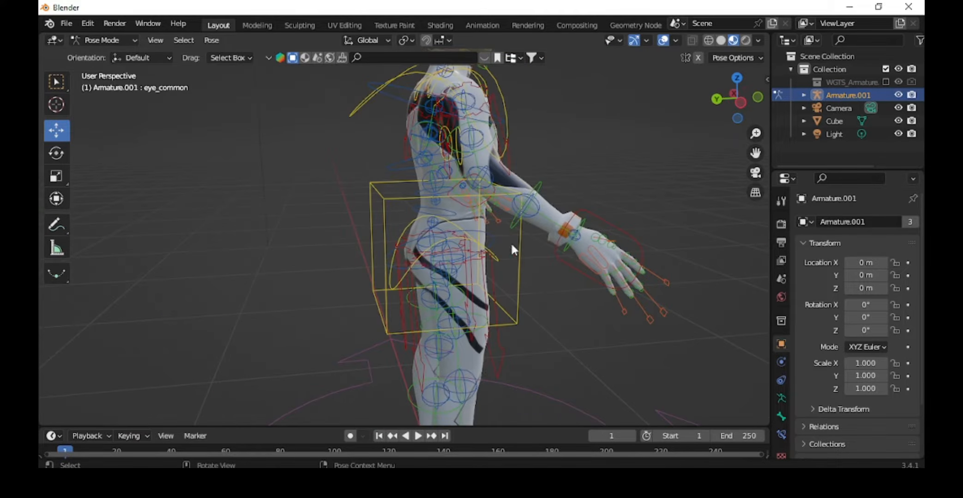
left_click(574, 267)
middle_click_drag(580, 277, 338, 279)
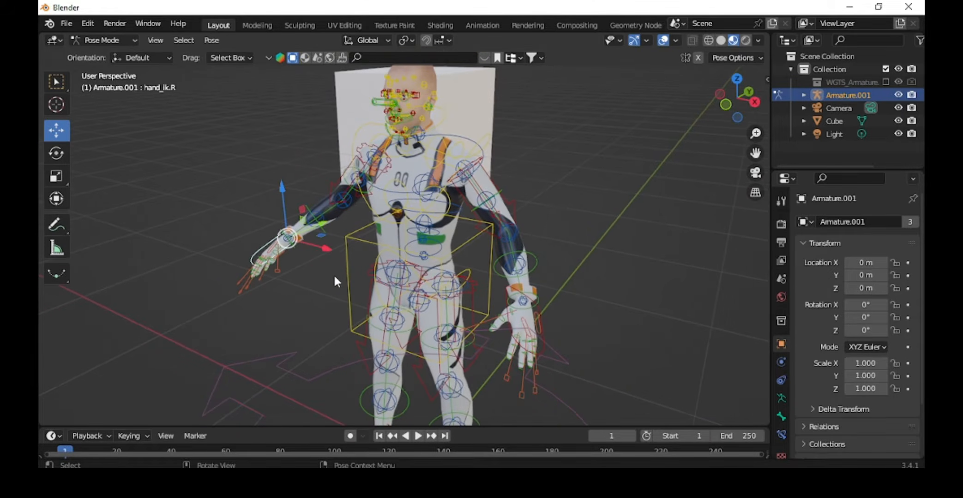
key("g")
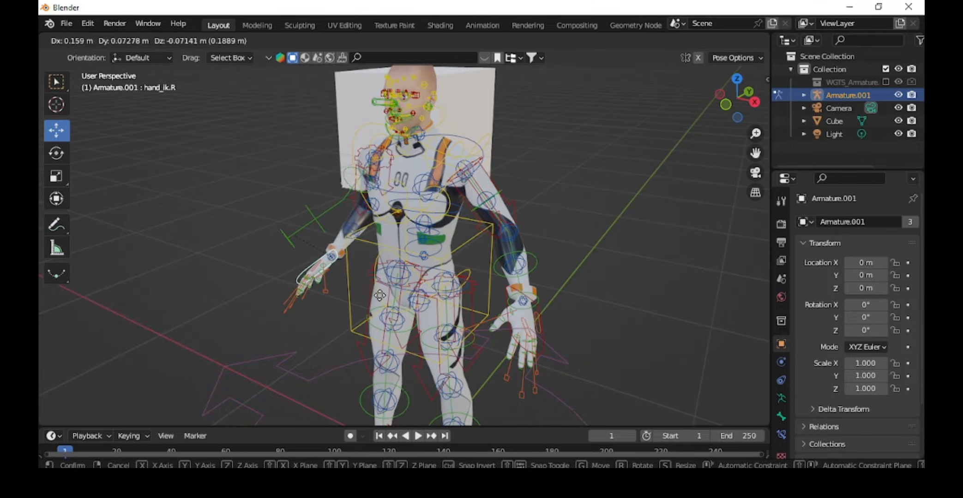
left_click(382, 298)
Rotate the hand_ik.R control in the front view so the right hand's fingers point nearly straight down.
middle_click_drag(329, 289, 386, 269)
scroll(387, 269, "up", 2)
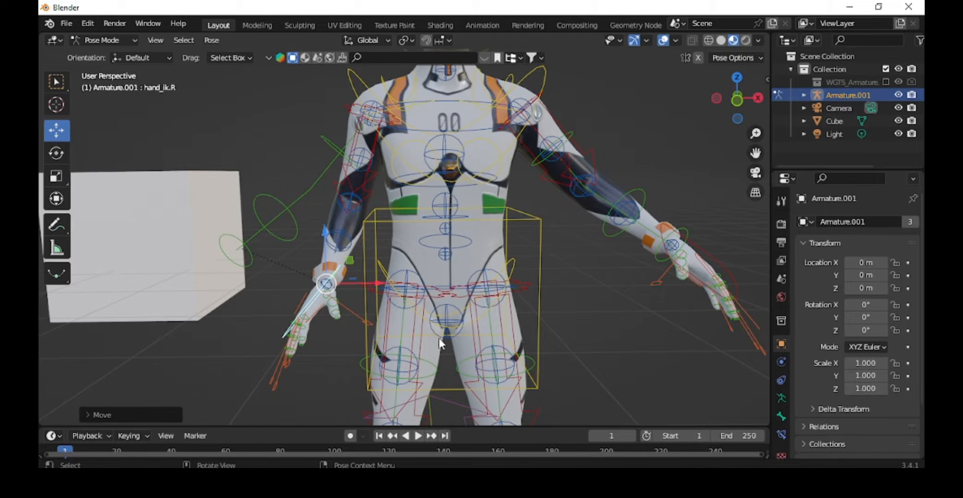
key("r")
left_click(366, 308)
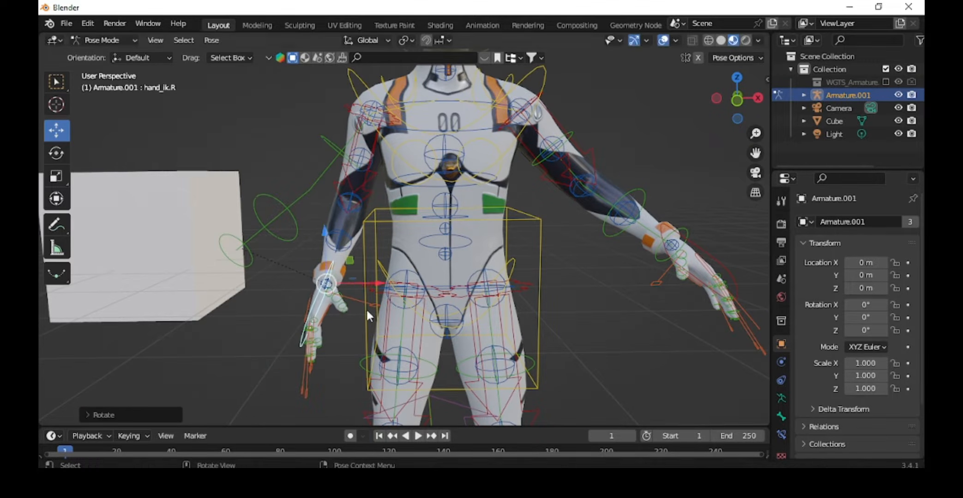
From the side, move the hand_ik.R control back and down beside the right thigh and rotate it so the hand hangs downward.
middle_click_drag(366, 308, 528, 299)
key("g")
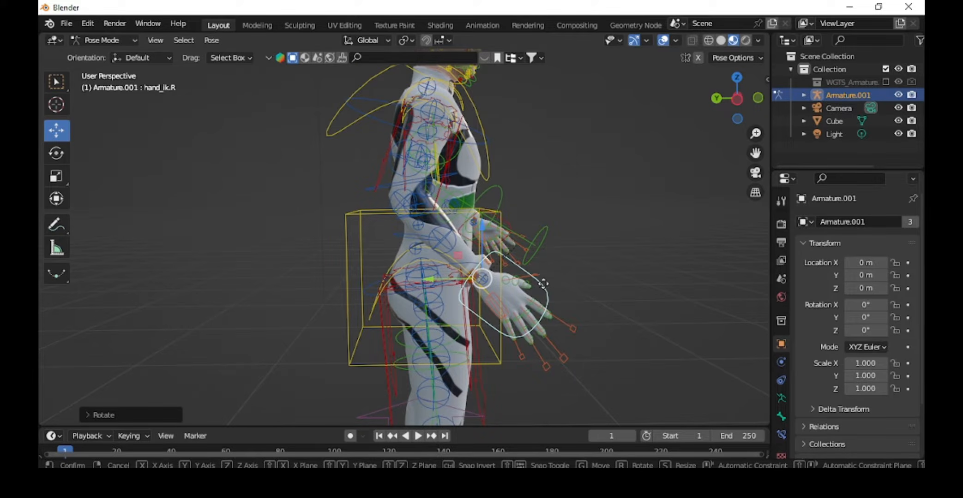
left_click(507, 239)
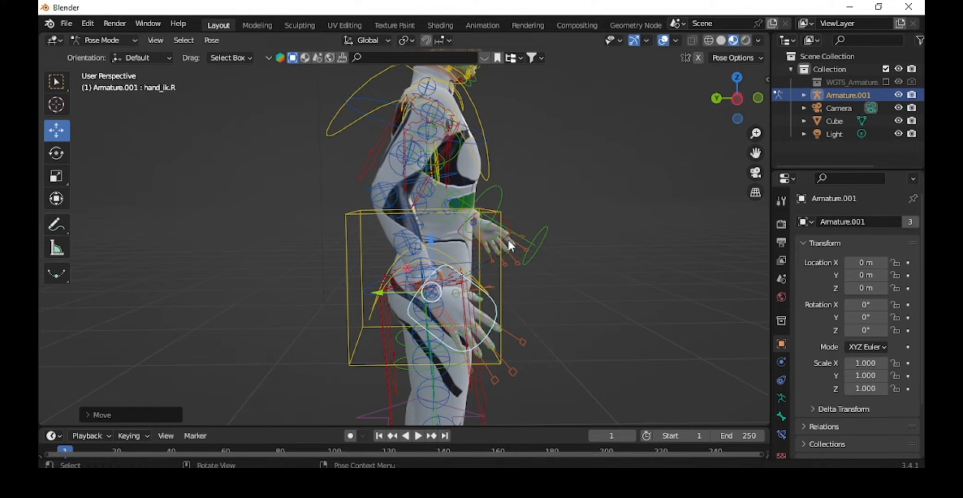
key("r")
left_click(507, 336)
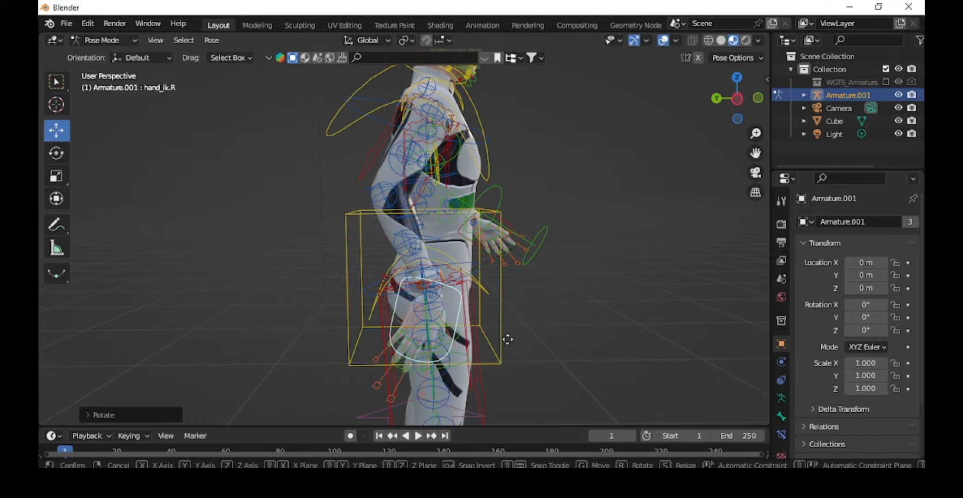
key("g")
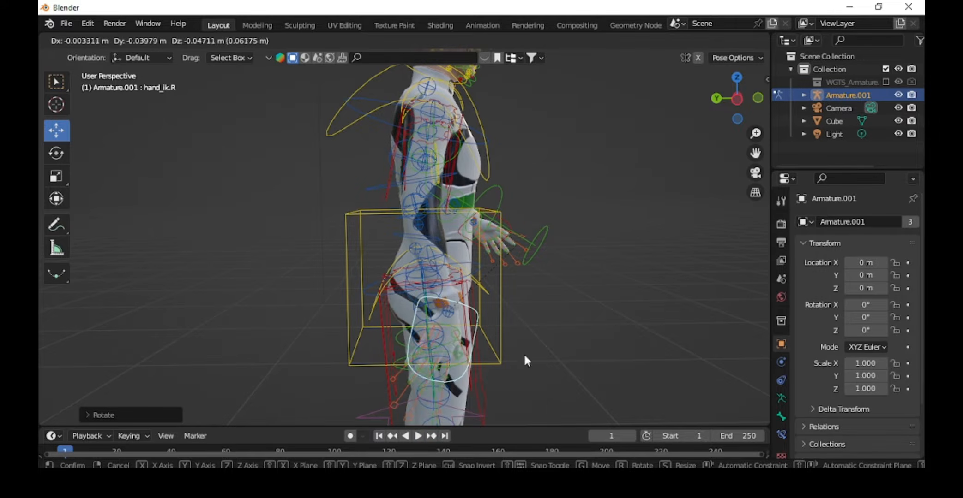
left_click(524, 353)
key("r")
left_click(541, 290)
Move the hand_ik.L control inward and down toward the left hip, and rotate it so the fingers point down.
scroll(541, 290, "down", 4)
middle_click_drag(540, 291, 365, 293)
scroll(468, 290, "up", 4)
scroll(471, 288, "down", 1)
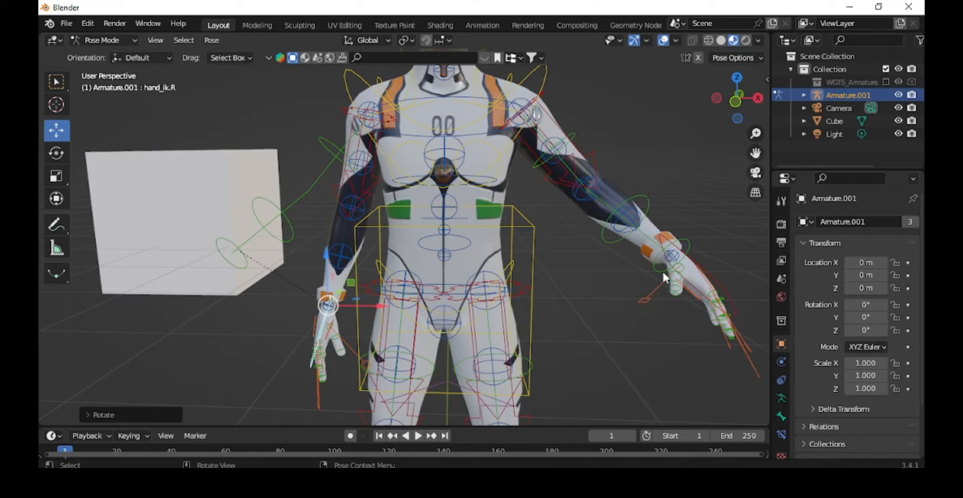
left_click(666, 237)
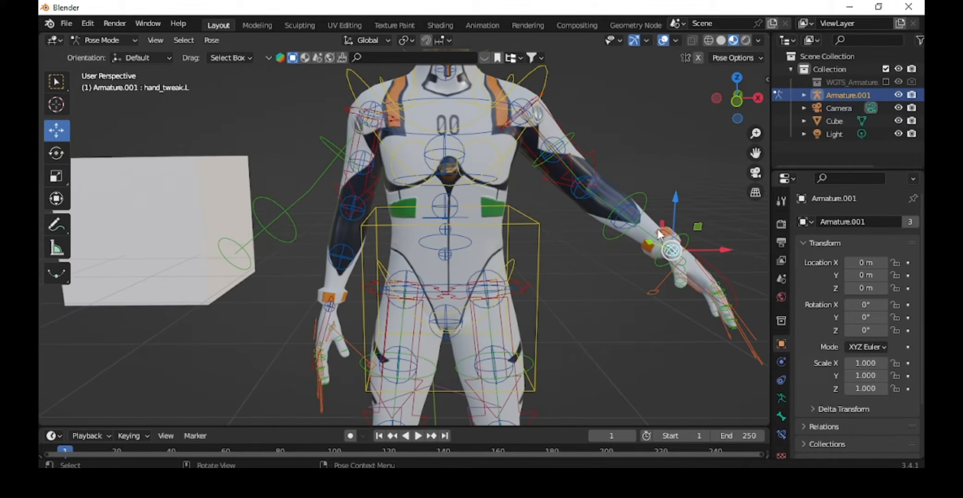
left_click(671, 250)
middle_click_drag(670, 254, 651, 283)
key("g")
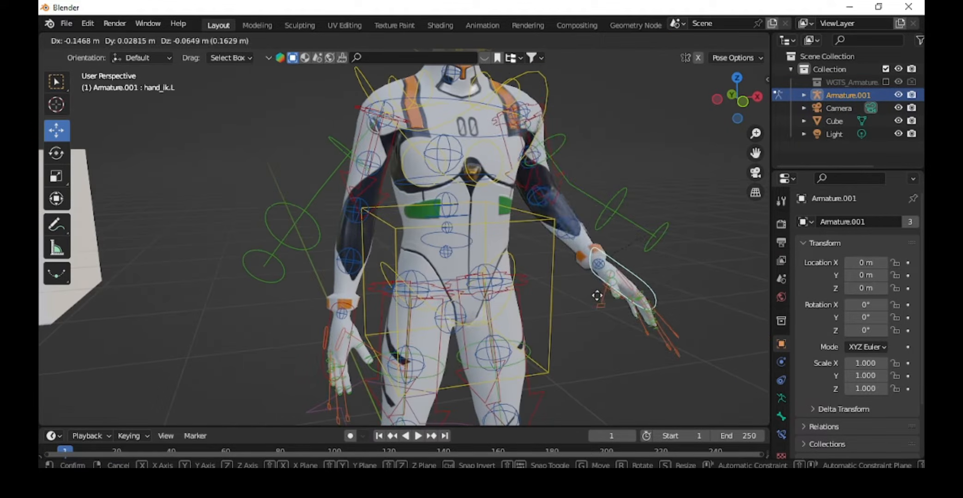
left_click(560, 321)
key("r")
left_click(588, 312)
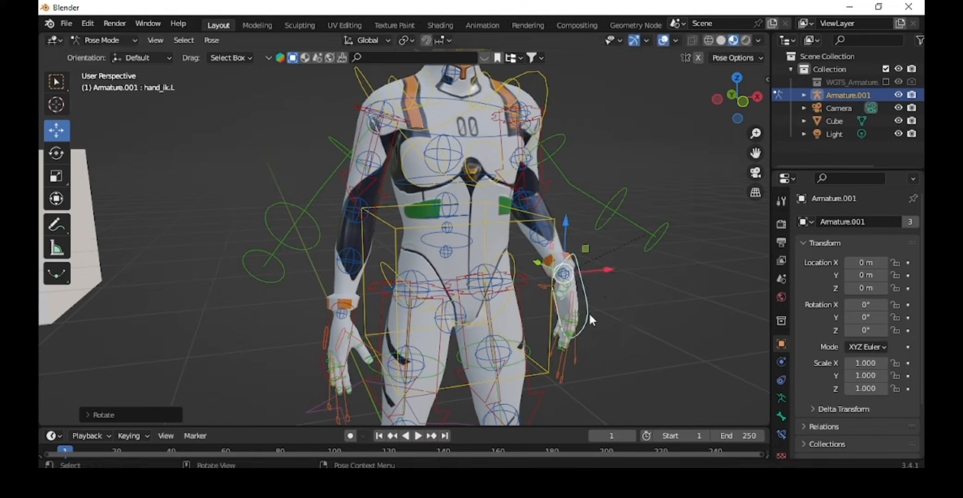
From the side, move the hand_ik.L control down and back beside the left thigh and rotate the hand downward.
middle_click_drag(588, 312, 478, 305)
key("g")
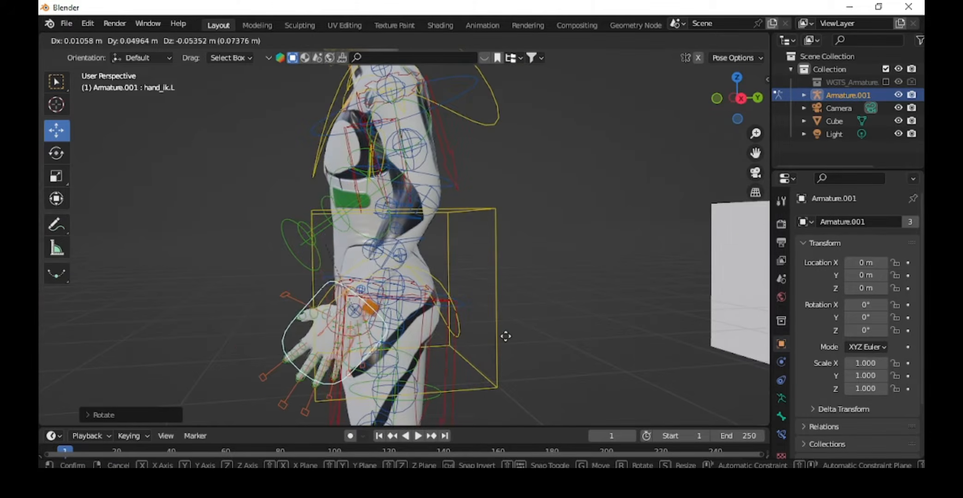
left_click(535, 331)
key("r")
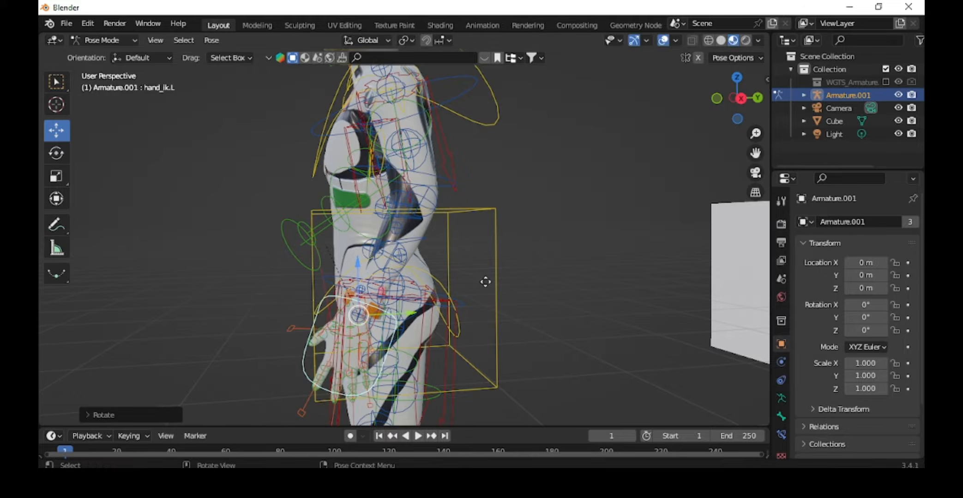
left_click(485, 282)
key("g")
left_click(506, 301)
Rotate the hand_ik.L control slightly in the front view to align the left hand with the forearm.
middle_click_drag(506, 300, 575, 316)
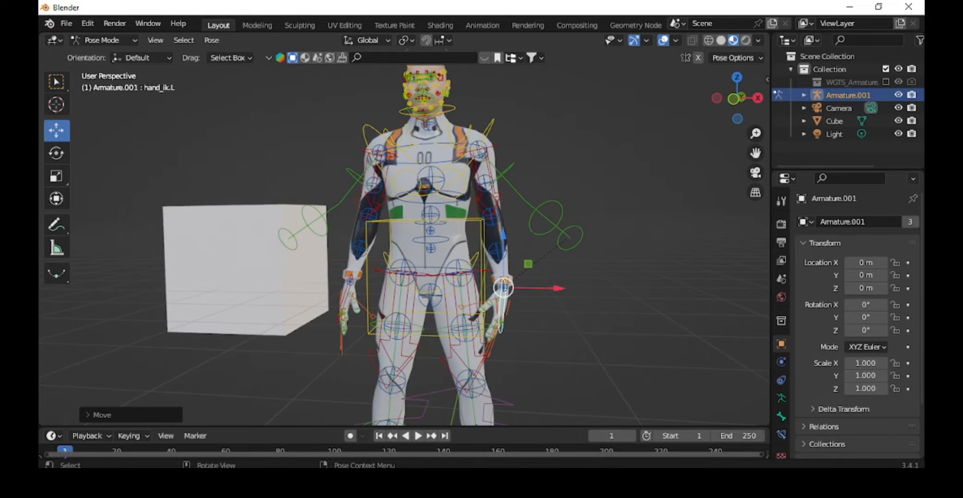
key("r")
left_click(504, 277)
Shift the hand_ik.R control slightly along the X axis toward the body.
middle_click_drag(457, 279, 431, 263)
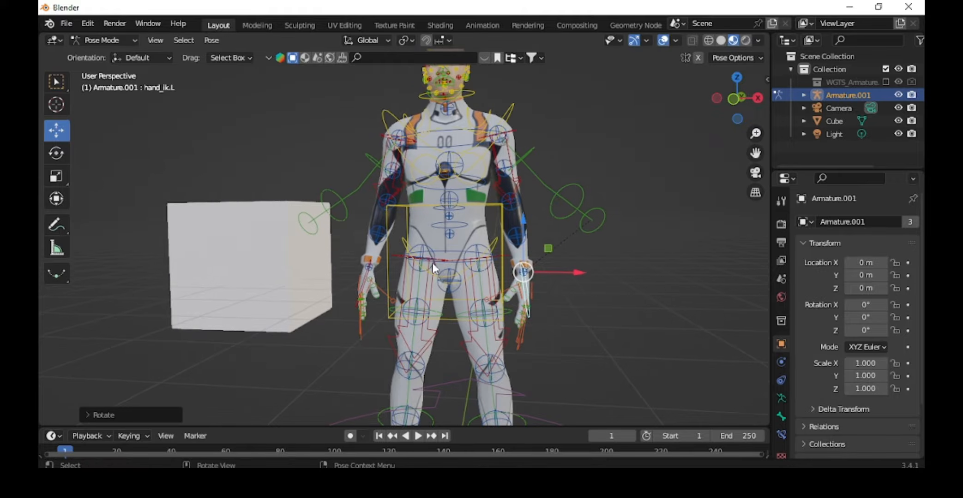
left_click(367, 282)
key("g")
key("x")
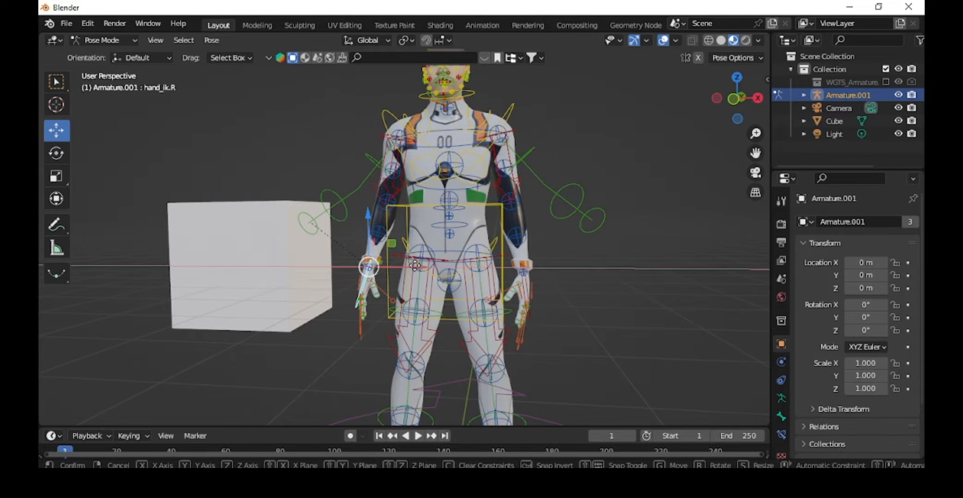
left_click_drag(414, 266, 427, 267)
Move the foot_ik.L control about 0.09 m inward along the X axis to narrow the stance.
middle_click_drag(466, 256, 464, 167, "shift")
scroll(472, 268, "down", 4)
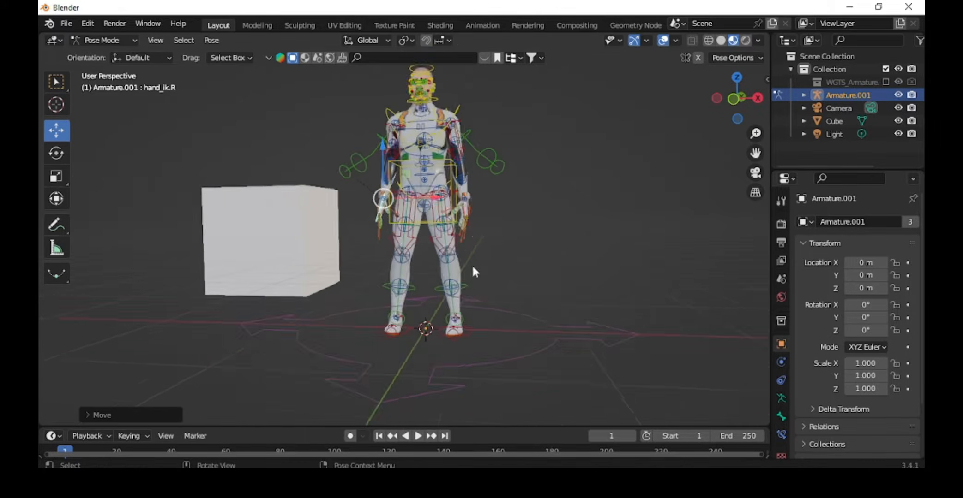
left_click(472, 335)
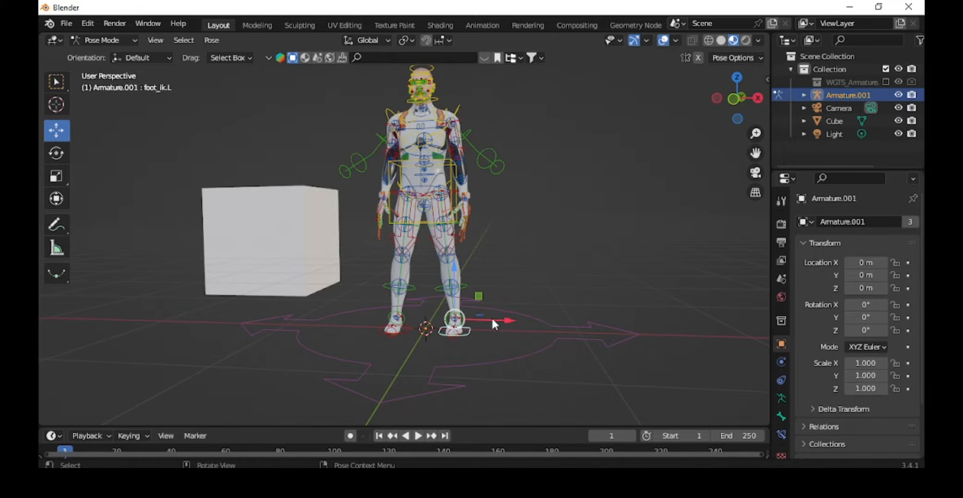
key("g")
key("x")
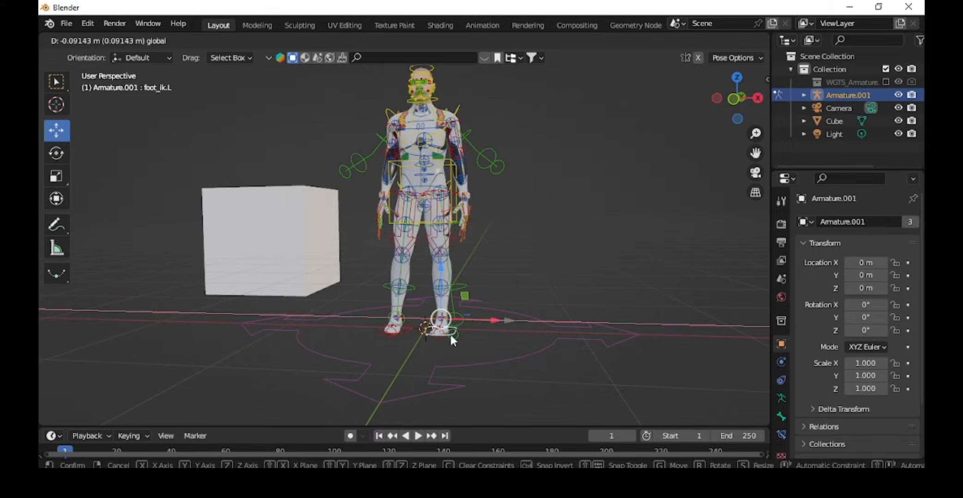
left_click(450, 334)
Move the foot_ik.R control inward along the X axis so the right foot stands close to the left one.
left_click(402, 329)
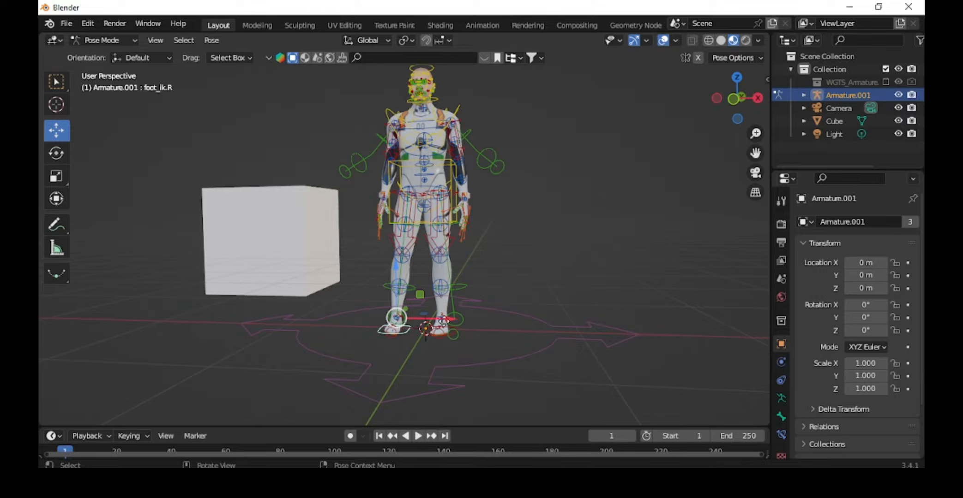
key("g")
key("x")
left_click(457, 319)
middle_click_drag(456, 319, 470, 321)
scroll(470, 321, "up", 3)
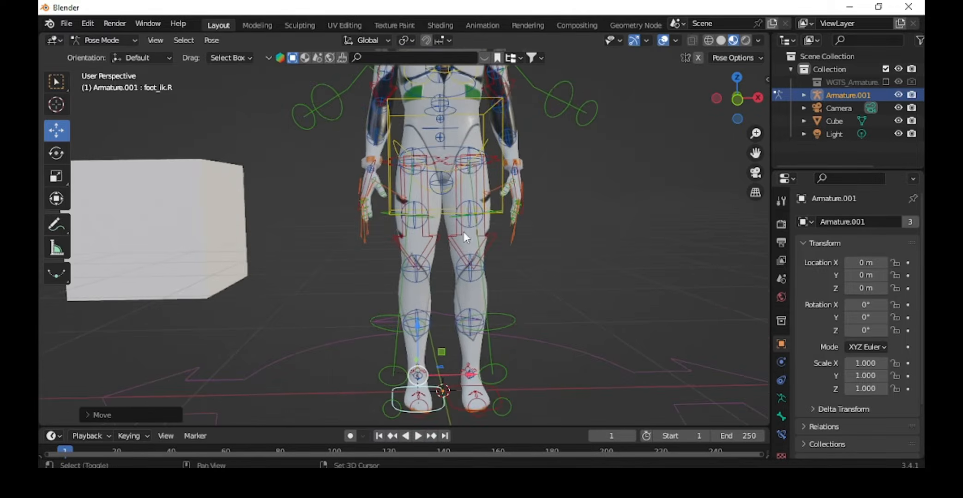
Select the large root control on the ground around the feet and hide it.
middle_click_drag(464, 231, 436, 290, "shift")
scroll(435, 290, "down", 3)
key("a")
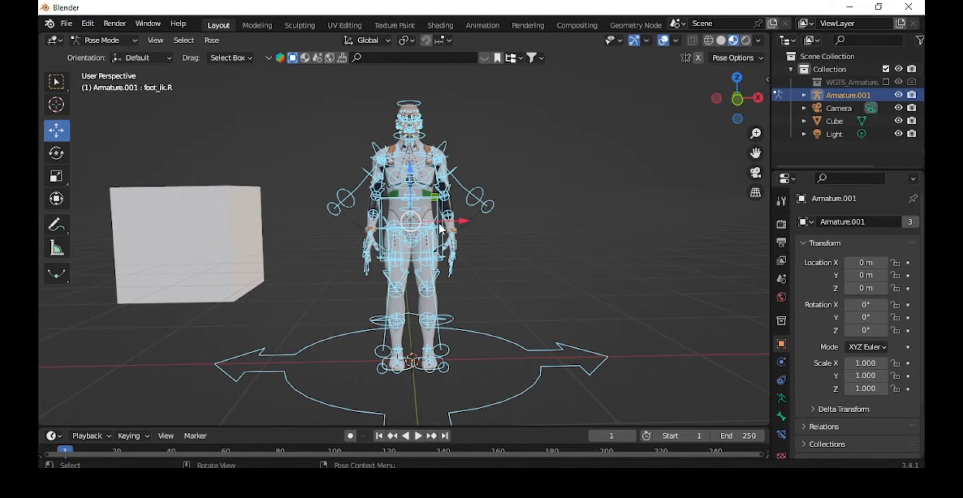
middle_click_drag(439, 224, 470, 303)
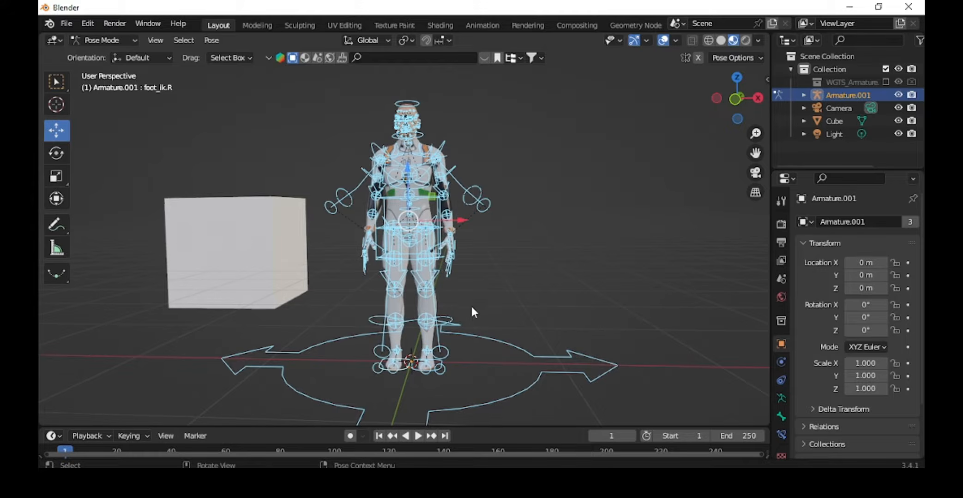
left_click(486, 336)
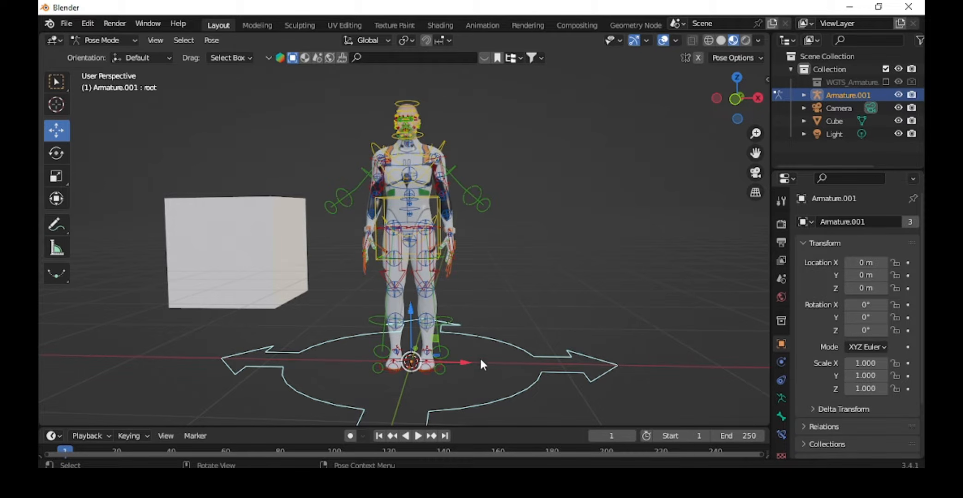
mouse_move(495, 324)
middle_mouse_down()
mouse_move(454, 324)
mouse_move(495, 331)
middle_mouse_up()
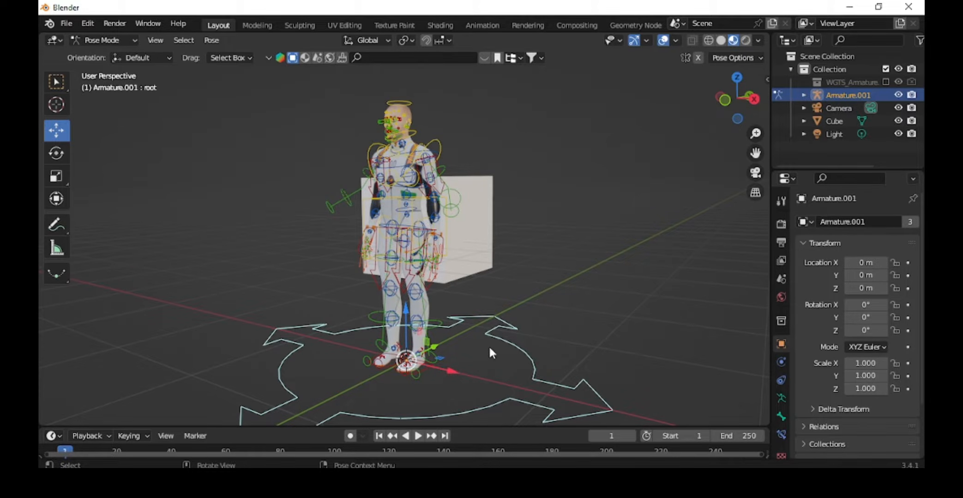
key("h")
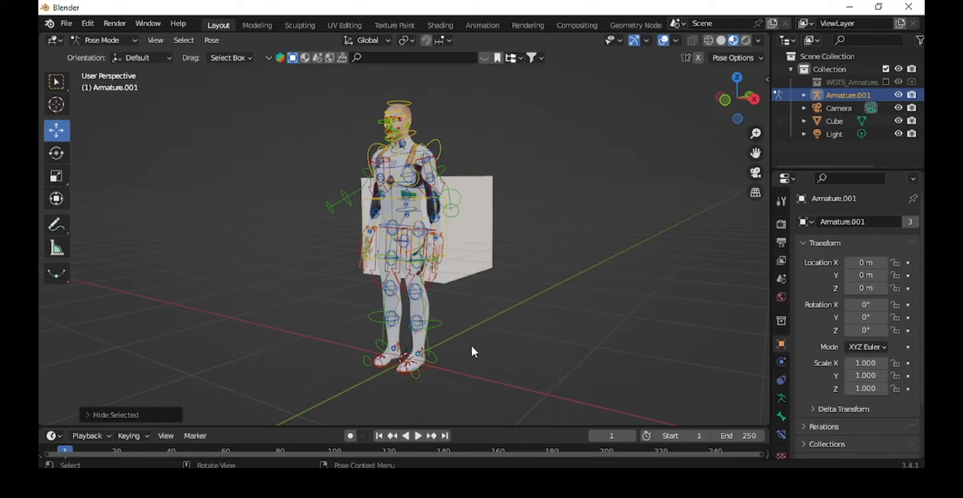
Select all the remaining visible controls of the rig.
middle_click_drag(415, 294, 478, 299)
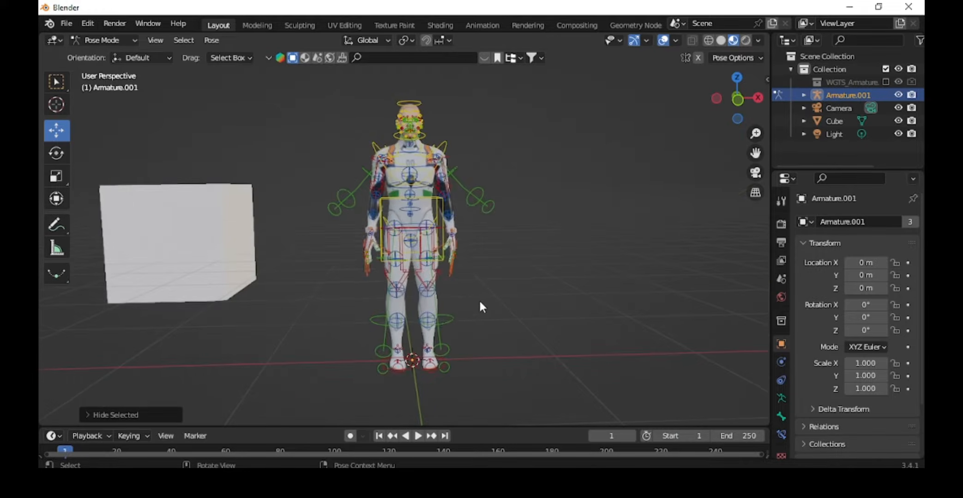
key("a")
middle_click_drag(450, 257, 444, 244)
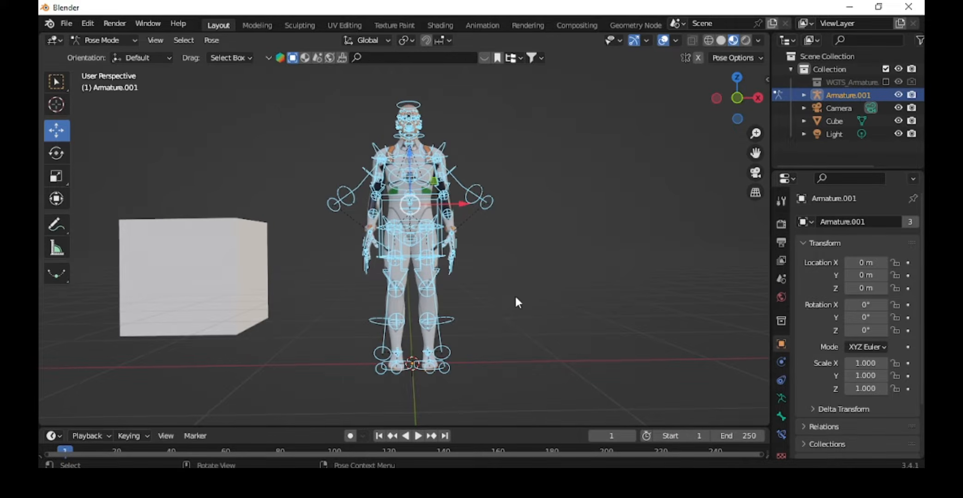
scroll(498, 313, "up", 2)
middle_click_drag(498, 314, 496, 323)
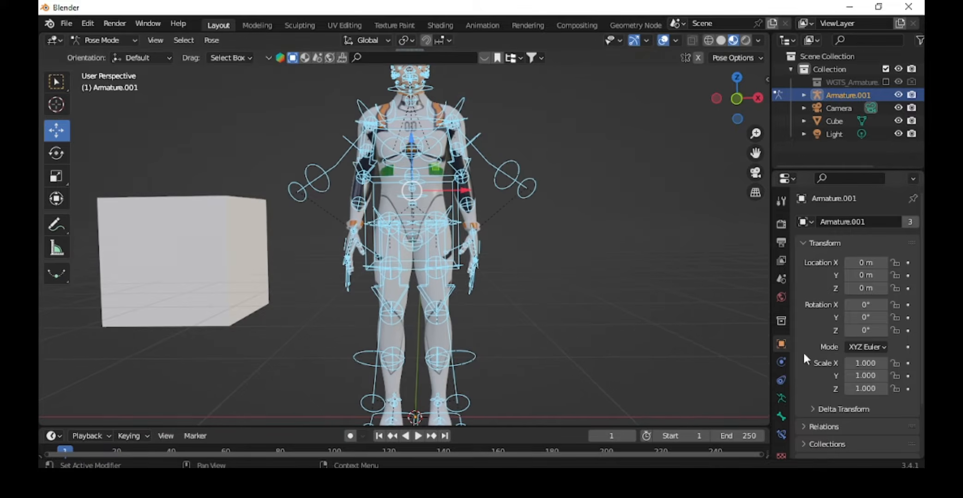
Show the armature's data properties and expand the Pose Library (Legacy) settings.
left_click(780, 397)
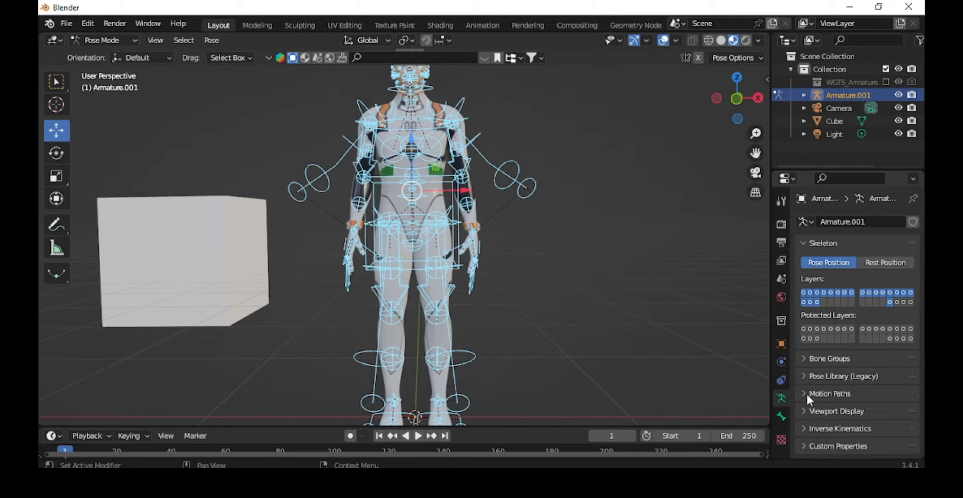
scroll(462, 276, "down", 1)
middle_click_drag(476, 212, 469, 248, "shift")
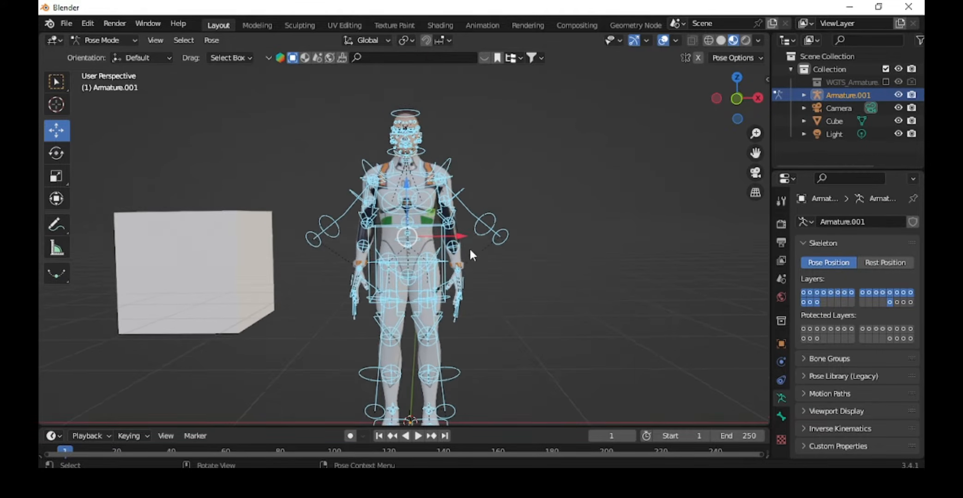
left_click(804, 374)
scroll(501, 196, "down", 1)
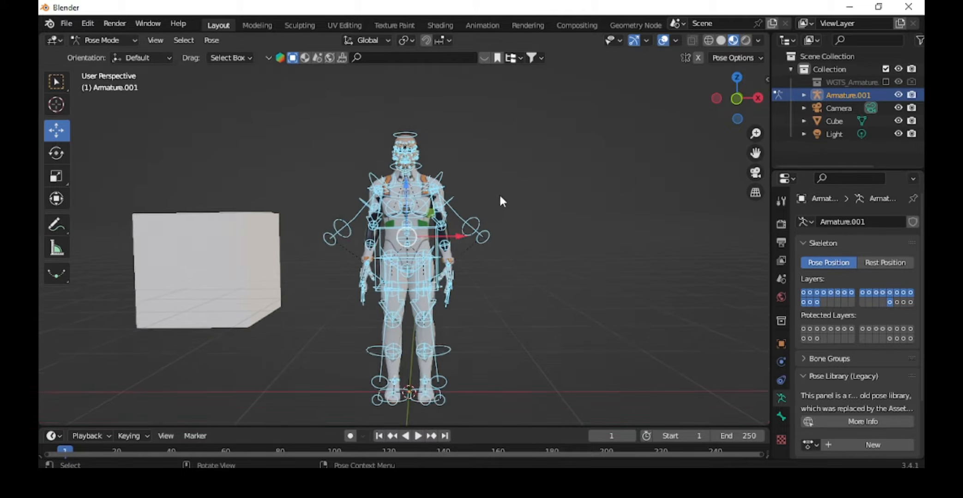
Examine the posed character and its selected controls from the front and side.
middle_click_drag(501, 197, 459, 252)
scroll(379, 256, "up", 3)
middle_click_drag(467, 181, 510, 171)
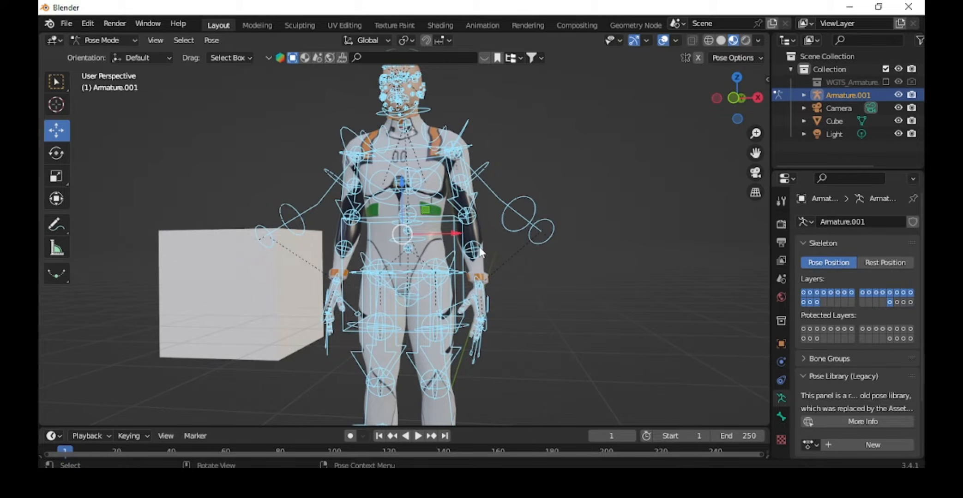
middle_click_drag(480, 252, 427, 259)
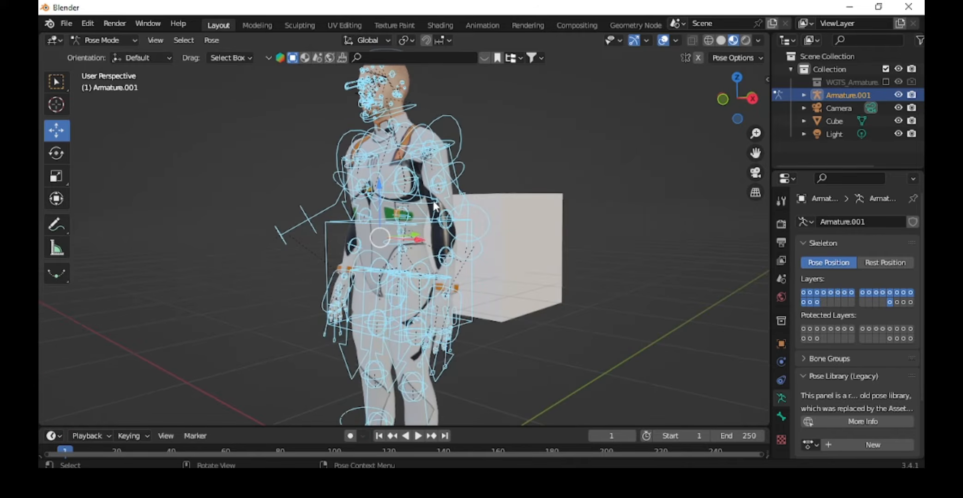
middle_click_drag(436, 204, 390, 214)
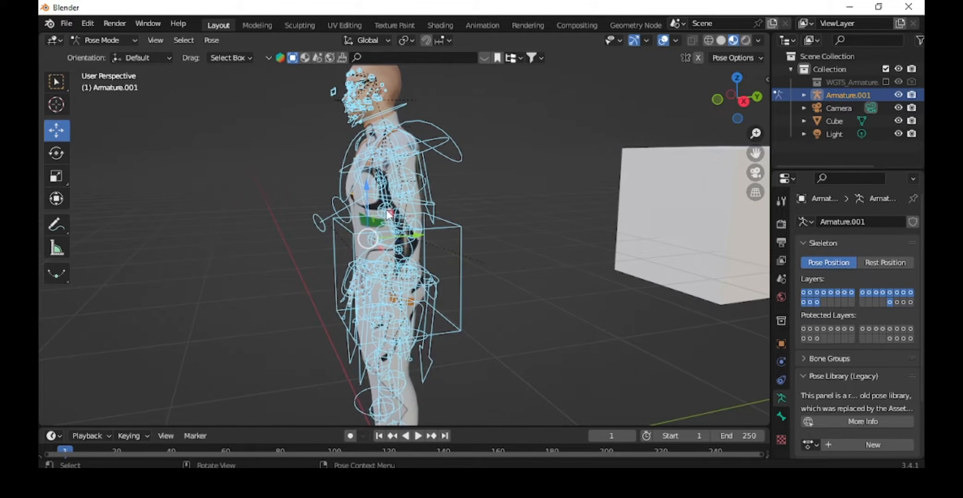
middle_click_drag(398, 182, 427, 261, "ctrl")
middle_click_drag(411, 211, 410, 180, "ctrl")
middle_click_drag(410, 212, 467, 217)
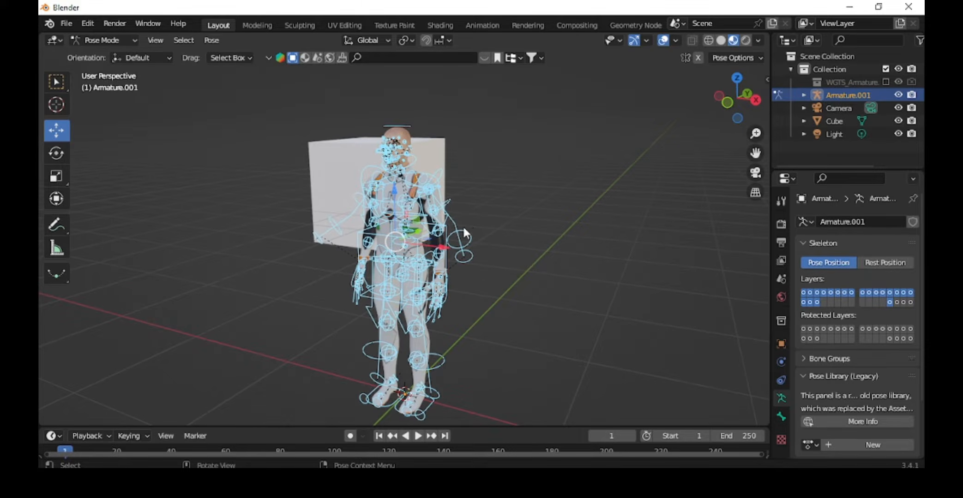
middle_click_drag(487, 250, 555, 249)
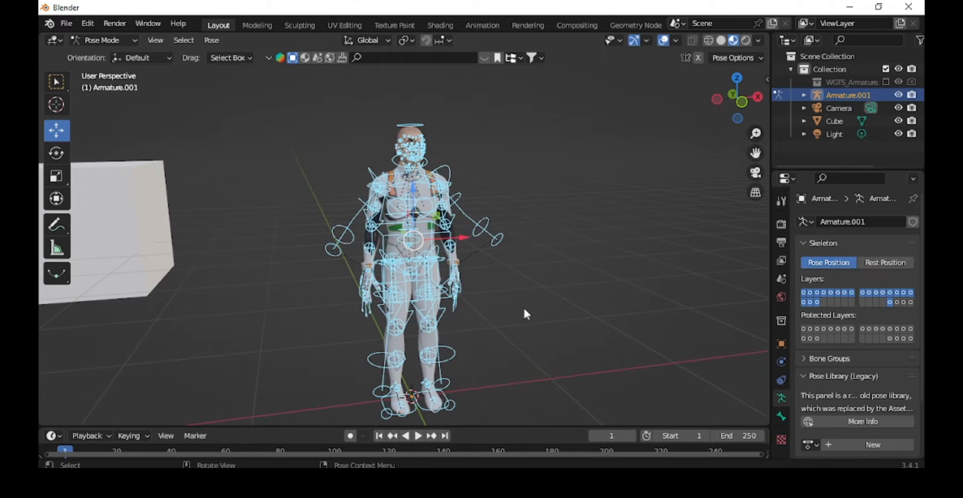
middle_click_drag(471, 270, 501, 294)
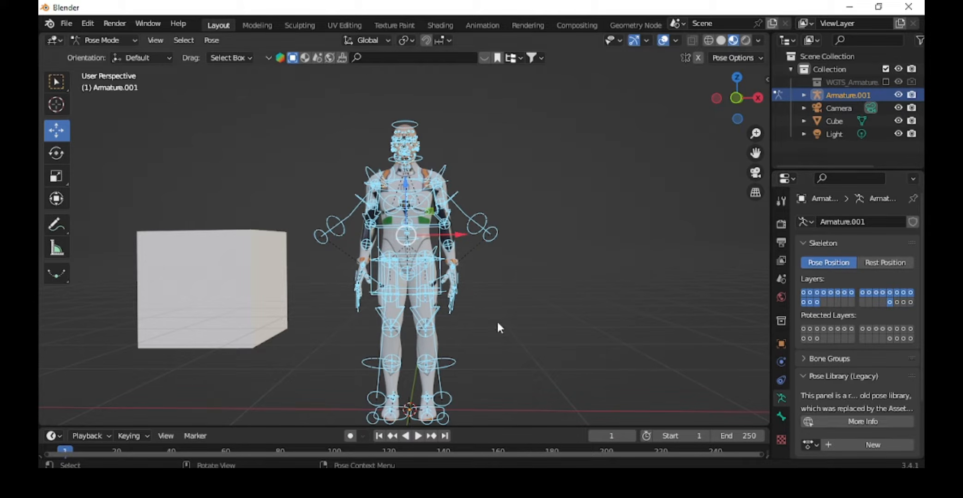
Create a new legacy pose library for the armature and add the current pose to it.
scroll(888, 427, "down", 3)
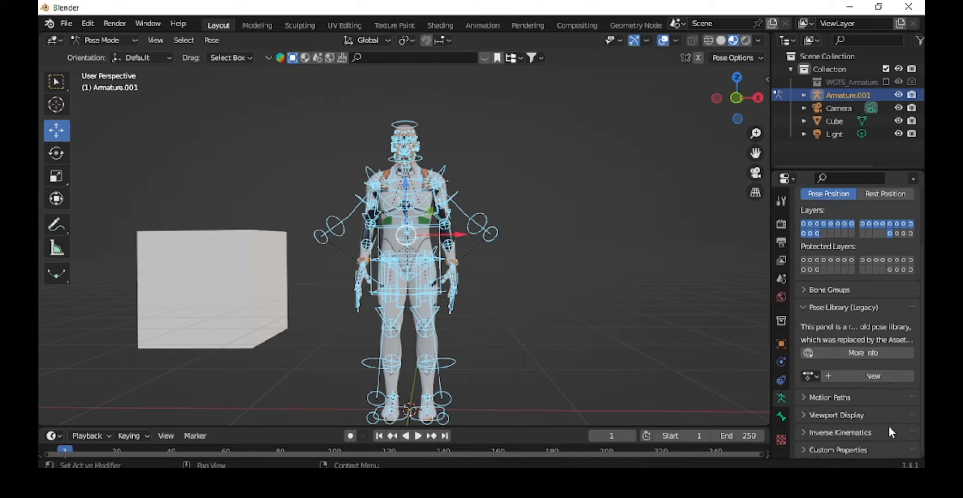
left_click(867, 375)
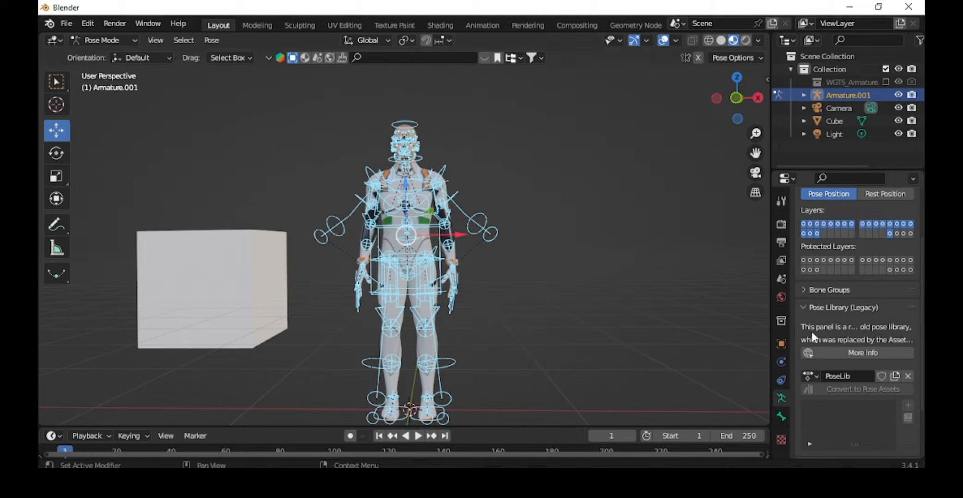
scroll(852, 393, "down", 3)
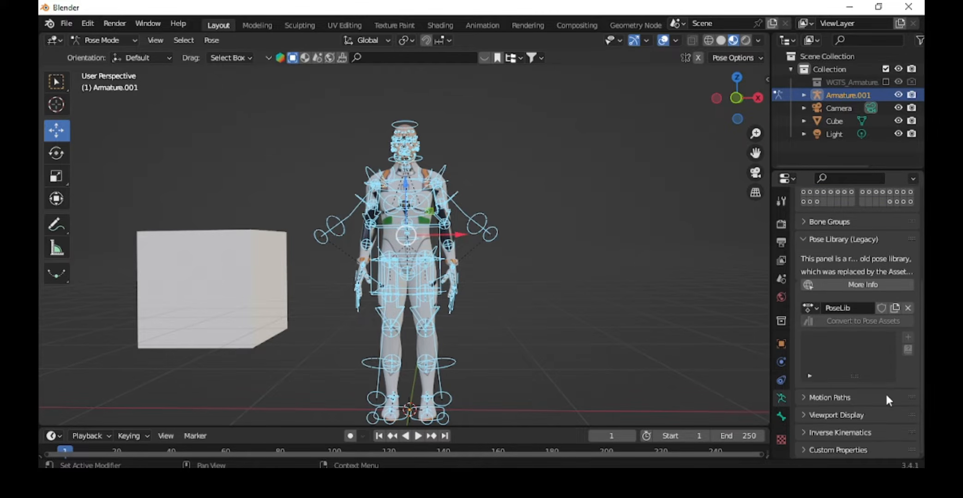
left_click(907, 341)
Rename the pose in the pose library to "stand".
left_click(830, 340)
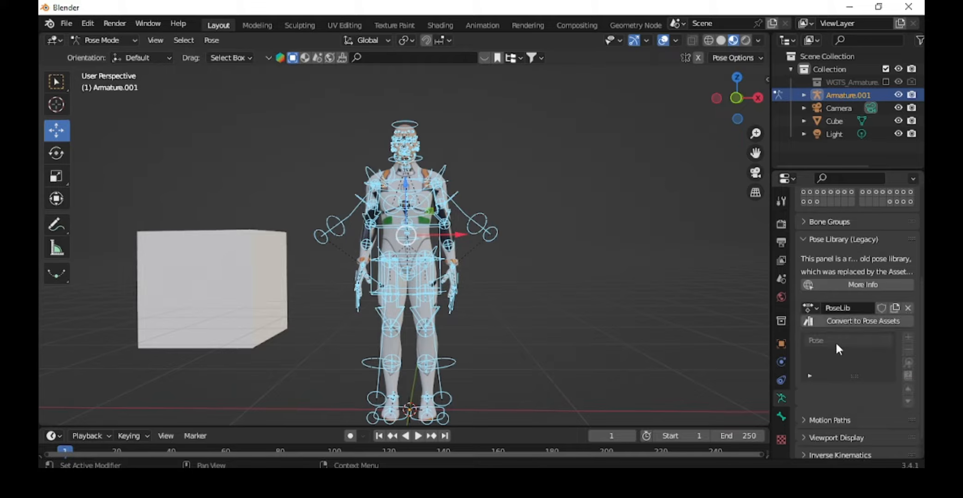
double_click(824, 340)
type("stand")
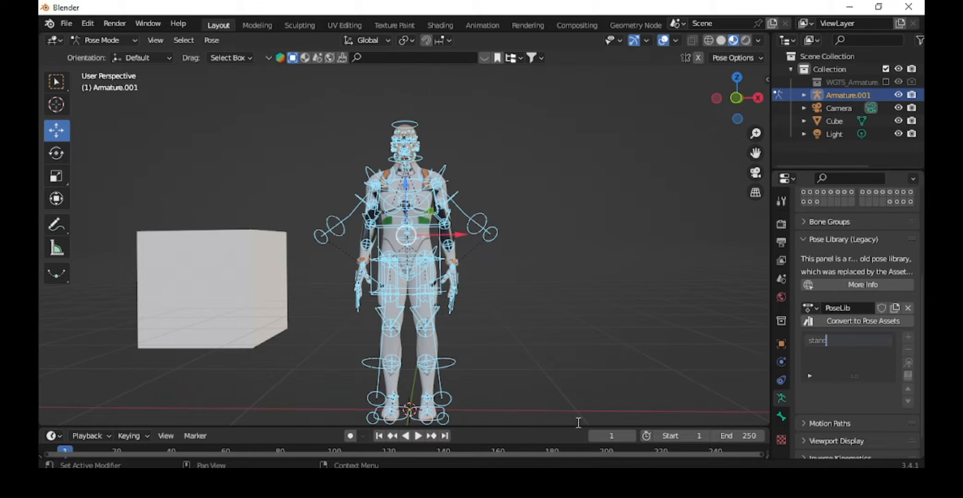
key("Return")
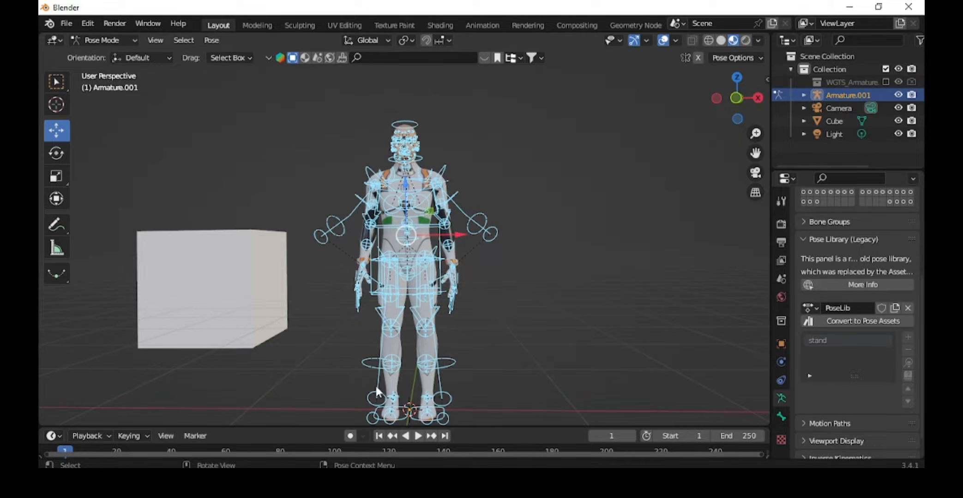
Enlarge the timeline area below the viewport and change it to a Dope Sheet editor.
scroll(491, 313, "down", 2)
middle_click_drag(488, 308, 464, 297)
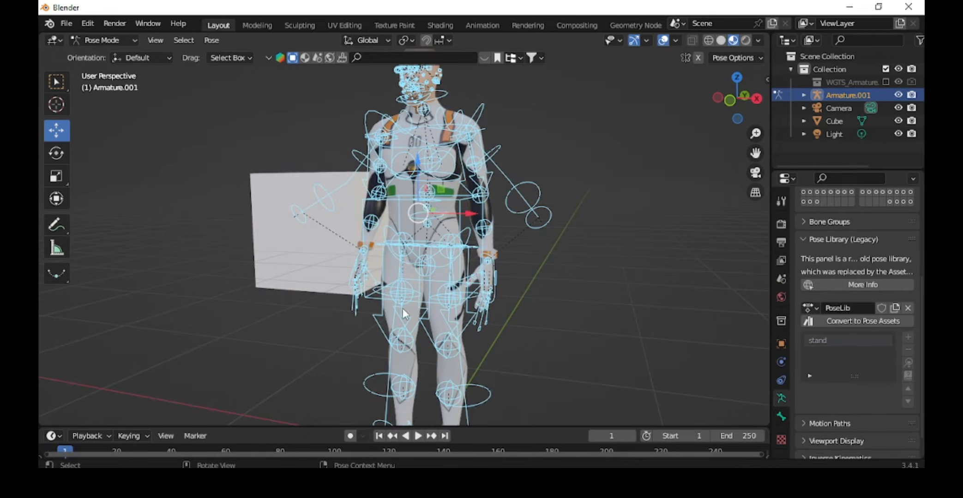
scroll(415, 307, "down", 2)
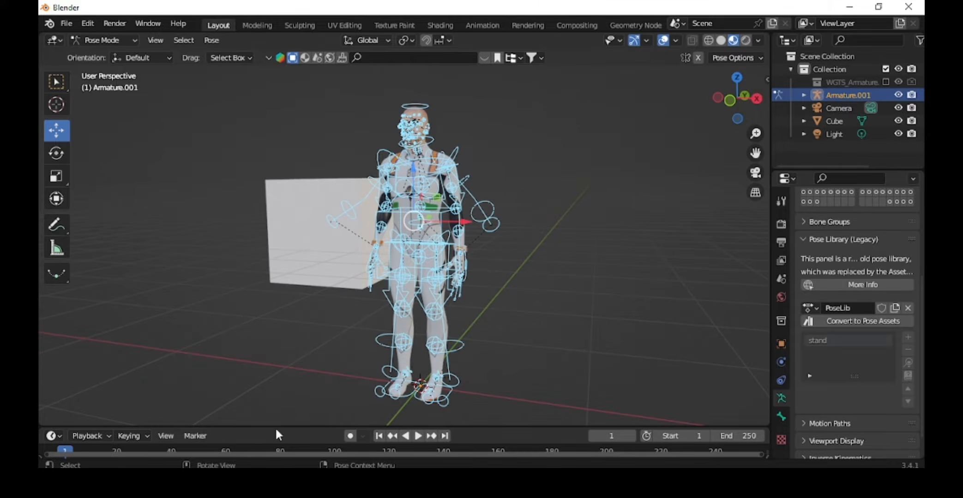
left_click_drag(277, 427, 278, 352)
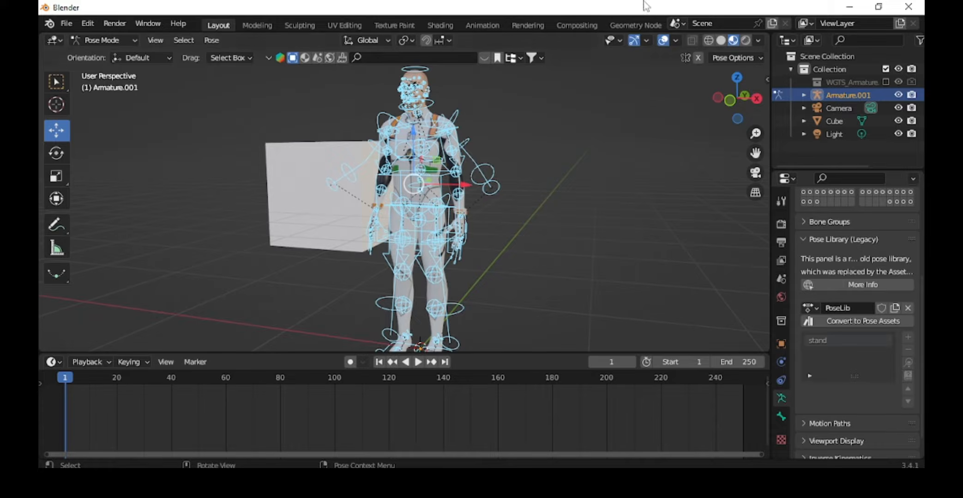
left_click(54, 363)
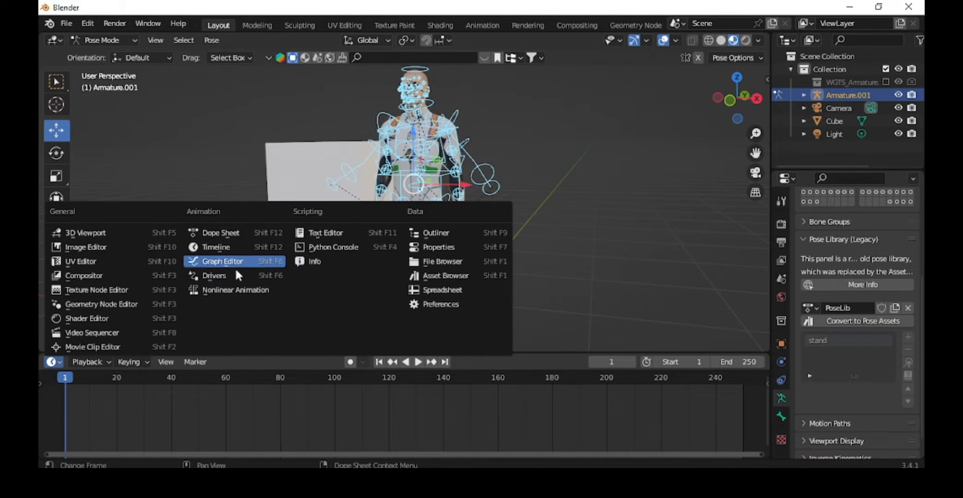
left_click(233, 234)
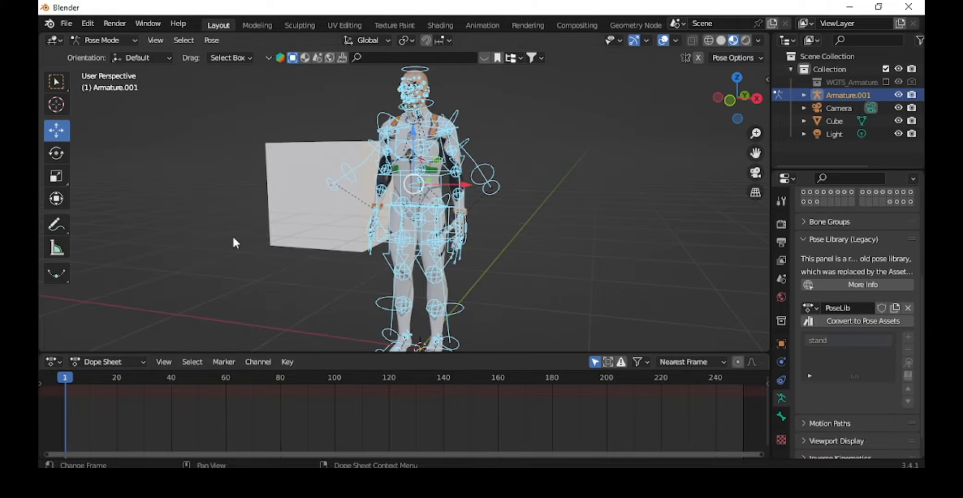
Enlarge the Dope Sheet area further and switch it to Action Editor mode.
left_click_drag(282, 354, 288, 287)
left_click(119, 295)
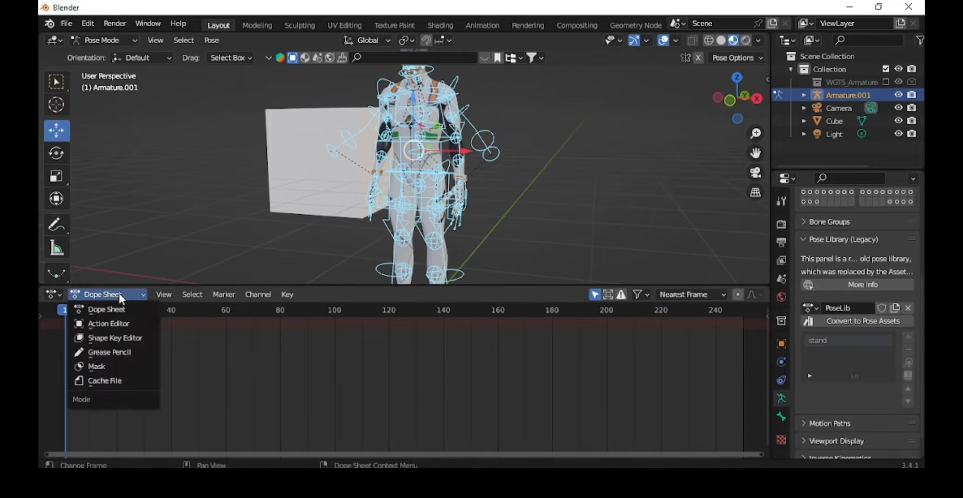
left_click(125, 325)
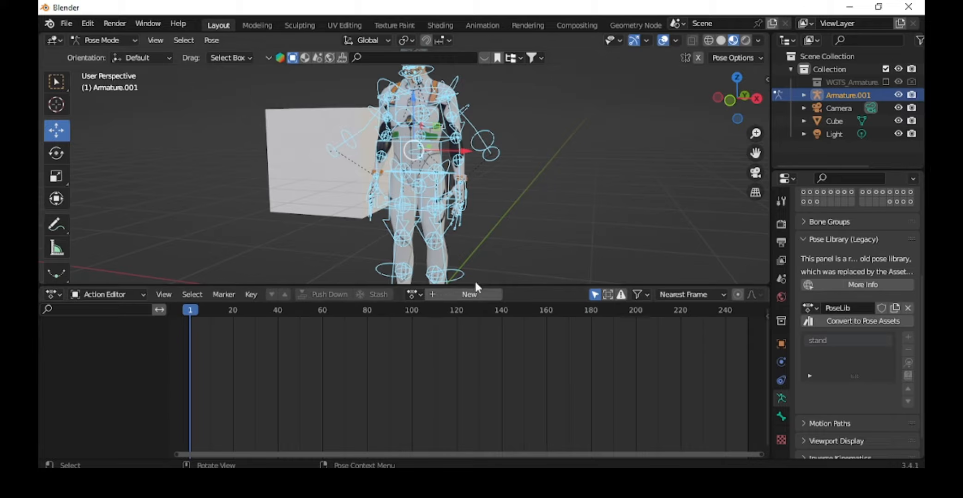
Create a new action for the armature and name it "idle".
left_click(475, 298)
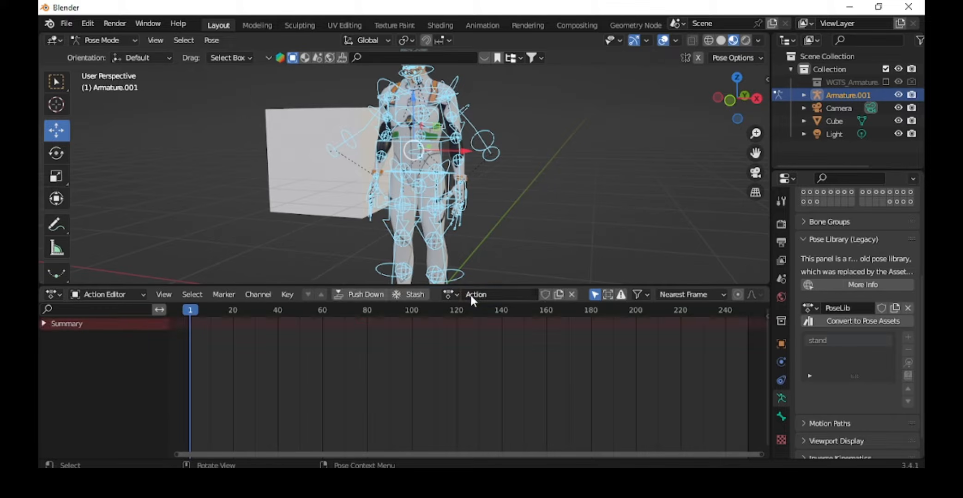
left_click(486, 295)
type("Idle")
key("Return")
Select the left foot IK control, and select the torso control instead.
middle_click_drag(482, 200, 414, 183)
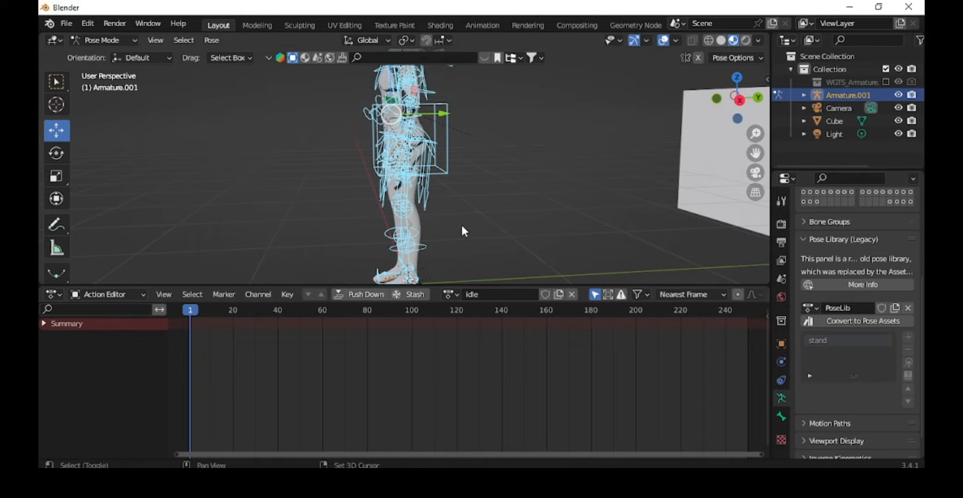
middle_click_drag(410, 279, 457, 182, "shift")
left_click(428, 210)
scroll(468, 266, "up", 3)
middle_click_drag(467, 266, 536, 252)
scroll(480, 172, "up", 2)
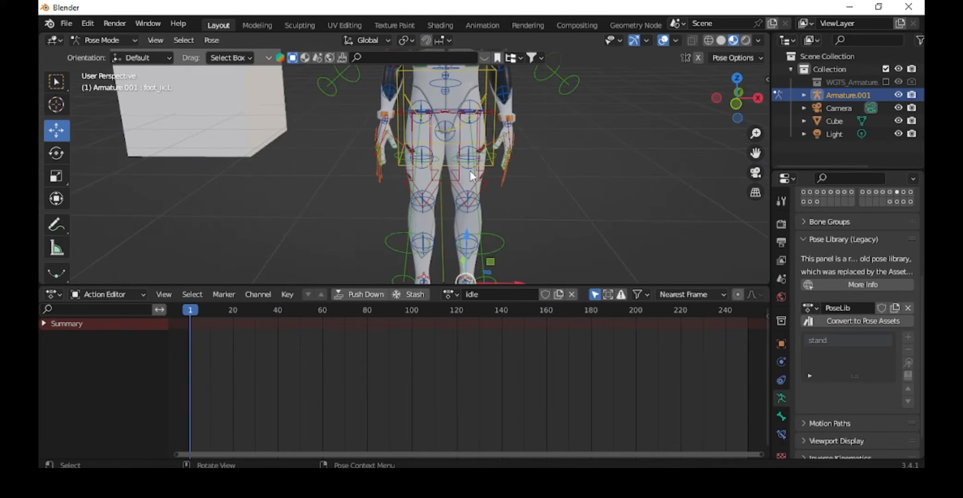
left_click(488, 169)
middle_click_drag(488, 168, 450, 195)
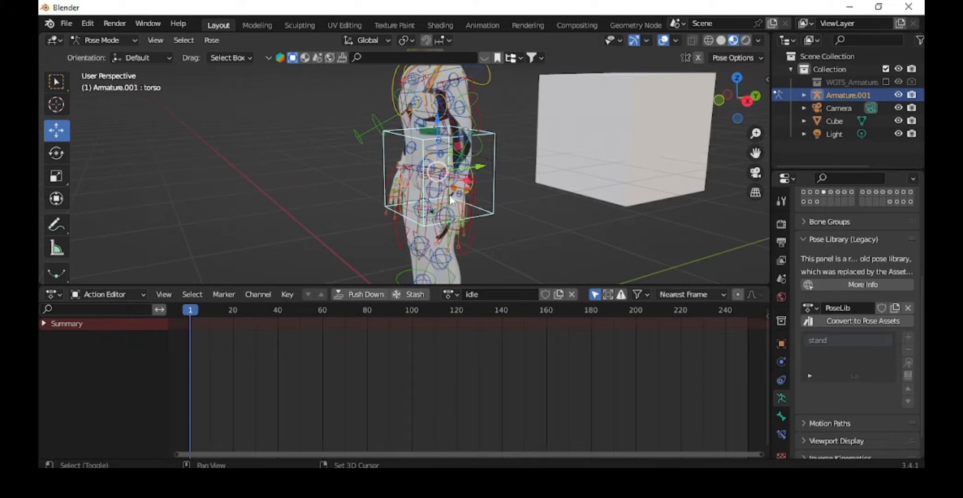
key("q")
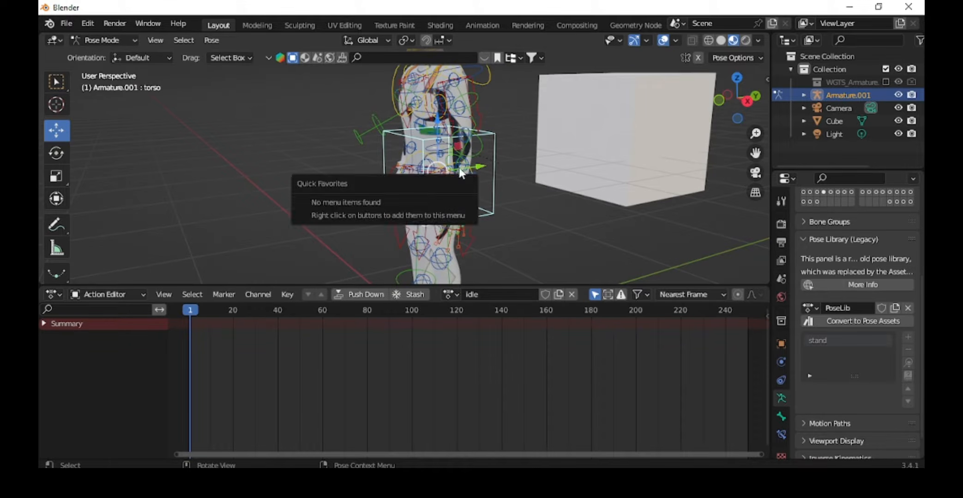
key("Escape")
Select all the visible controls of the rig.
middle_click_drag(416, 216, 465, 215)
key("a")
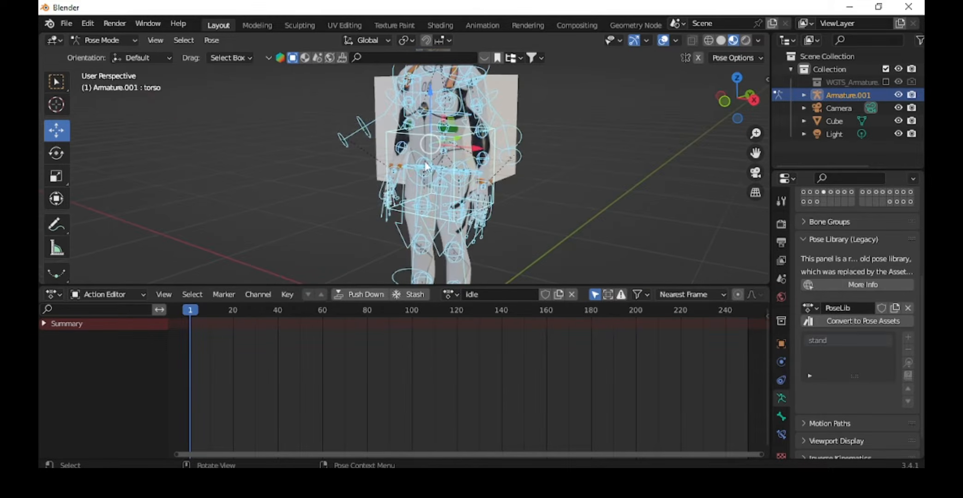
middle_click_drag(426, 163, 467, 164)
scroll(466, 164, "down", 2)
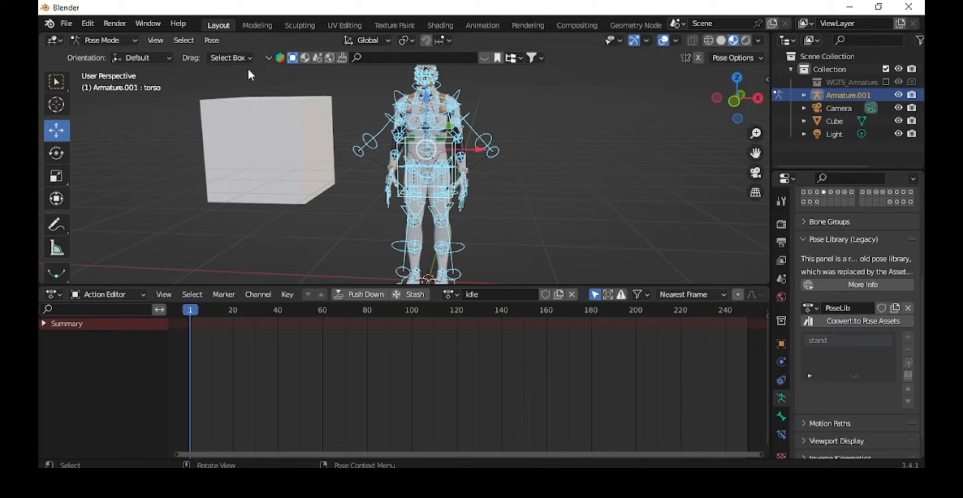
Switch to the Animation workspace and set its Dope Sheet to Action Editor mode.
left_click(485, 22)
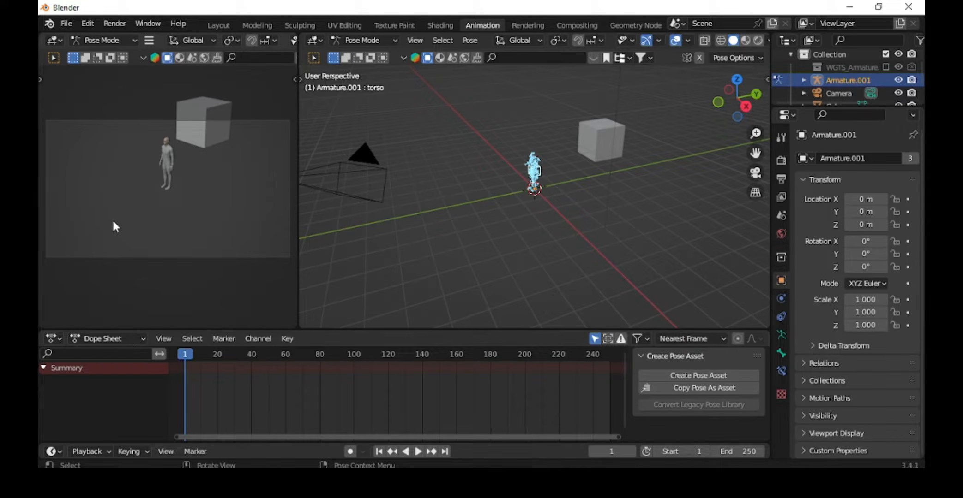
scroll(147, 230, "up", 3)
scroll(181, 192, "up", 2)
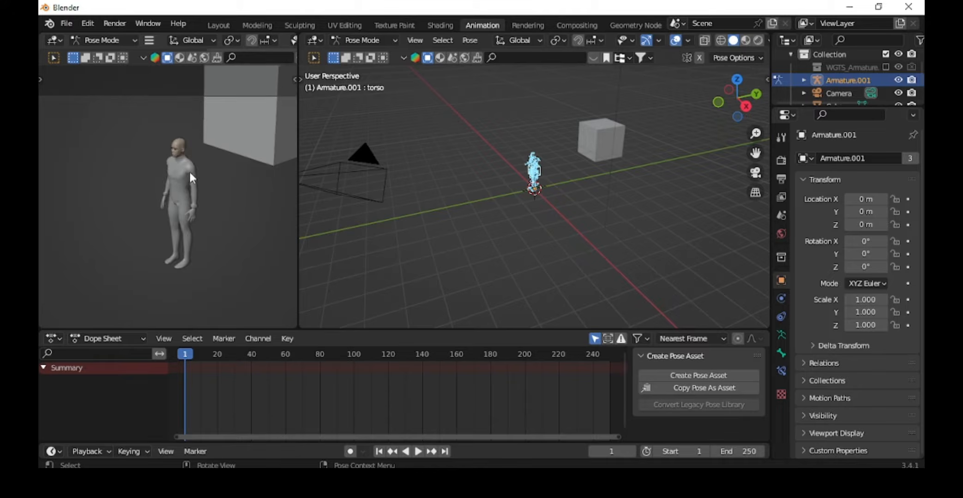
scroll(188, 170, "down", 2)
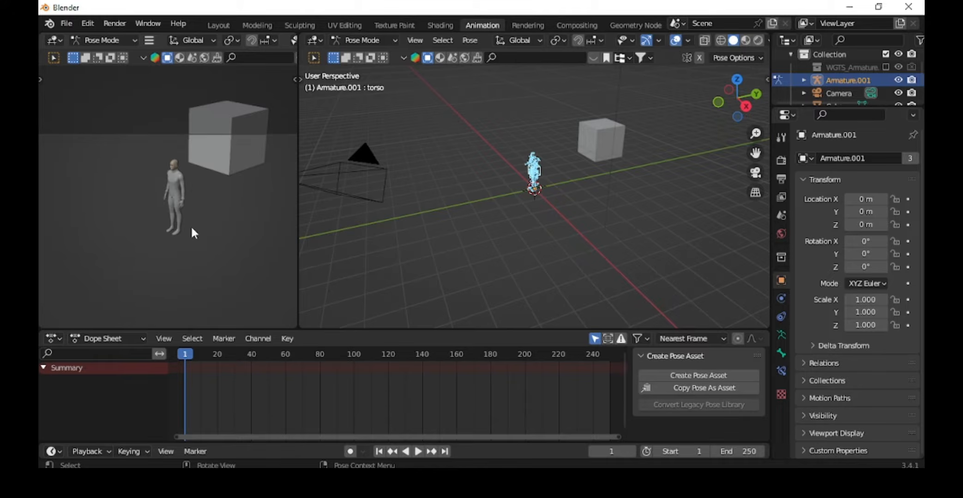
left_click(111, 339)
left_click(117, 337)
left_click(125, 370)
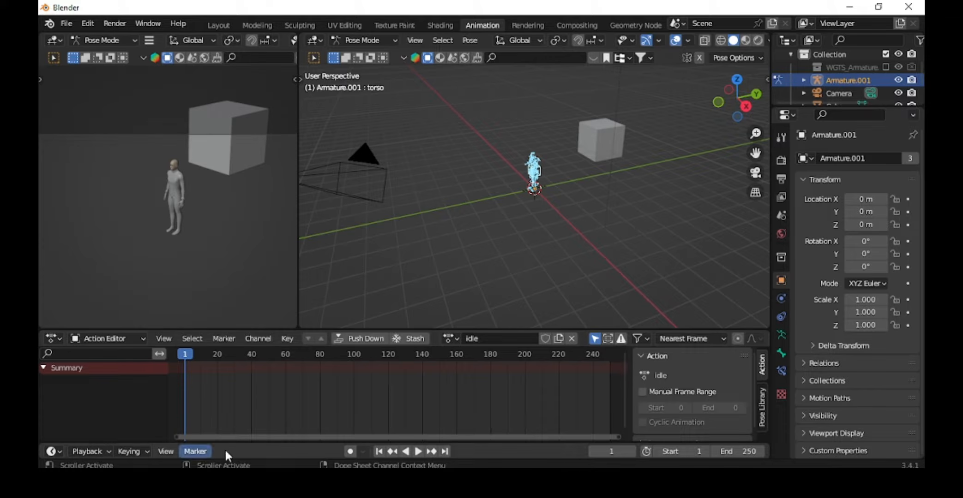
Enable auto keying and set the active keying set to Location & Rotation.
left_click(351, 451)
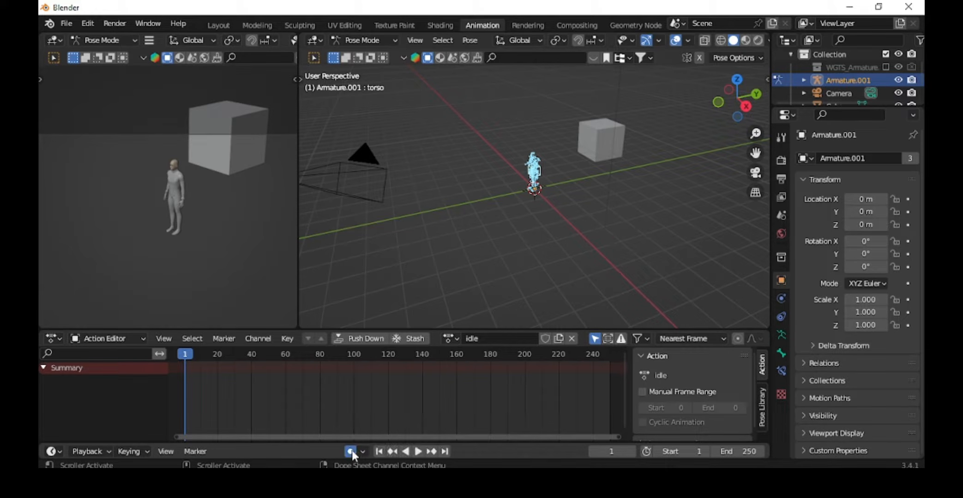
left_click(128, 452)
left_click(126, 381)
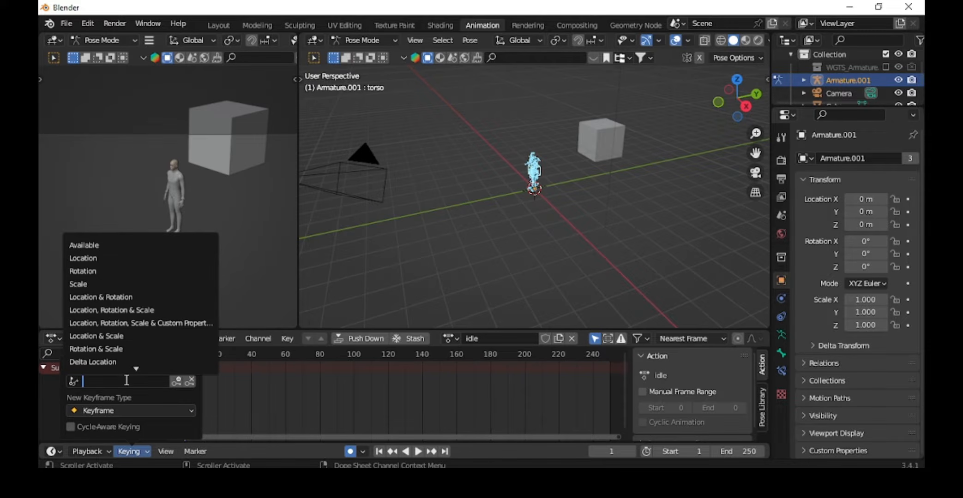
left_click(111, 301)
Insert a location and rotation keyframe for all the selected rig controls at frame 1.
middle_click_drag(515, 288, 570, 175)
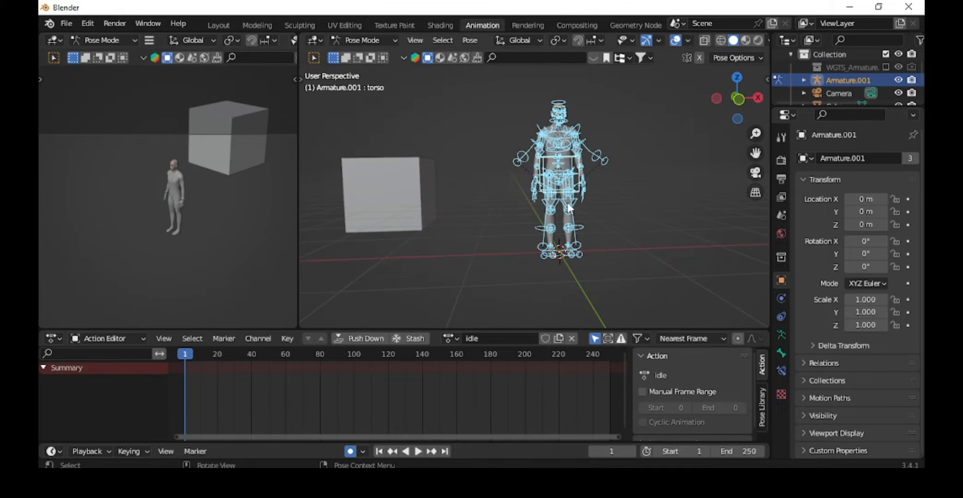
middle_click_drag(569, 207, 555, 202)
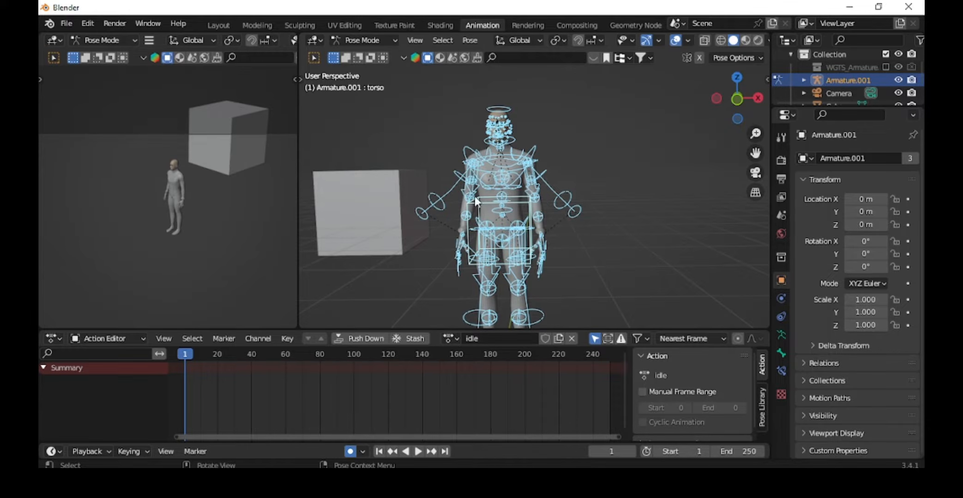
scroll(512, 203, "down", 2)
middle_click_drag(526, 237, 598, 213)
key("i")
Play the idle action briefly and stop it at frame 10.
scroll(531, 167, "up", 2)
middle_click_drag(222, 386, 360, 400)
scroll(264, 386, "up", 4)
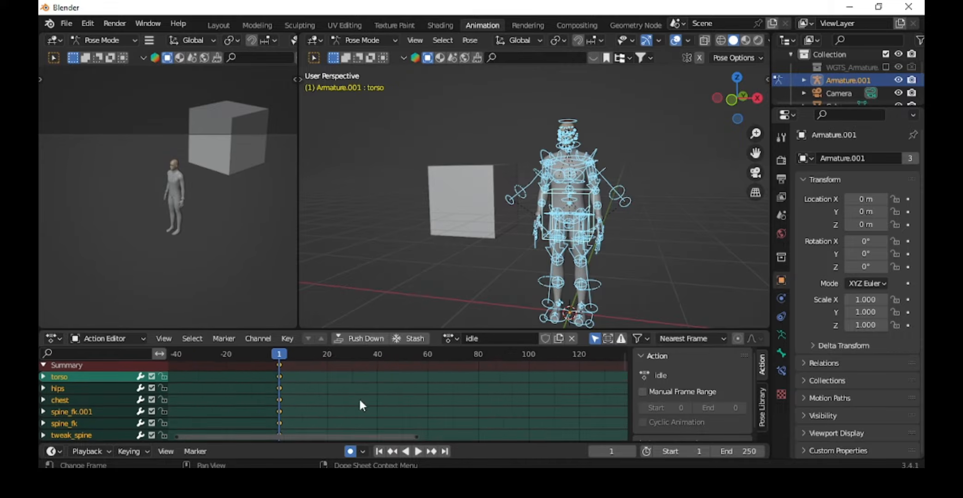
scroll(359, 400, "up", 5)
middle_click_drag(259, 360, 378, 364)
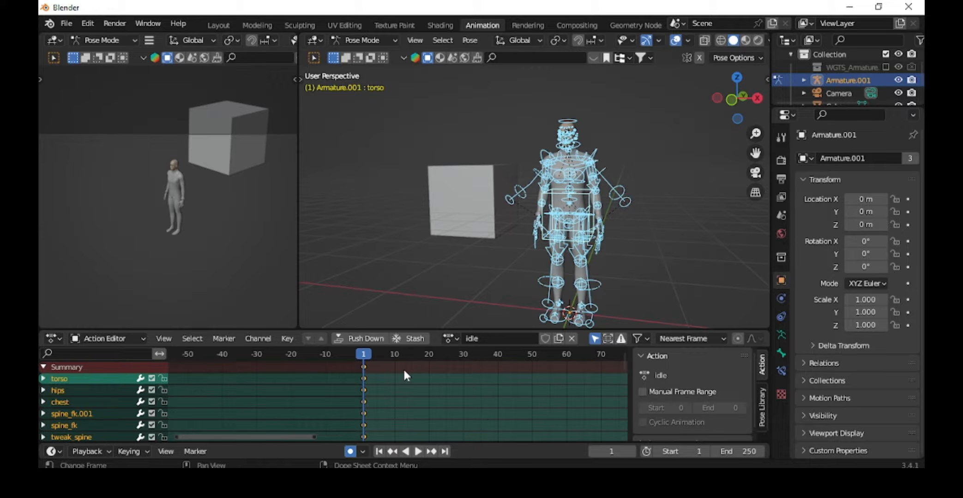
middle_click_drag(404, 371, 352, 377)
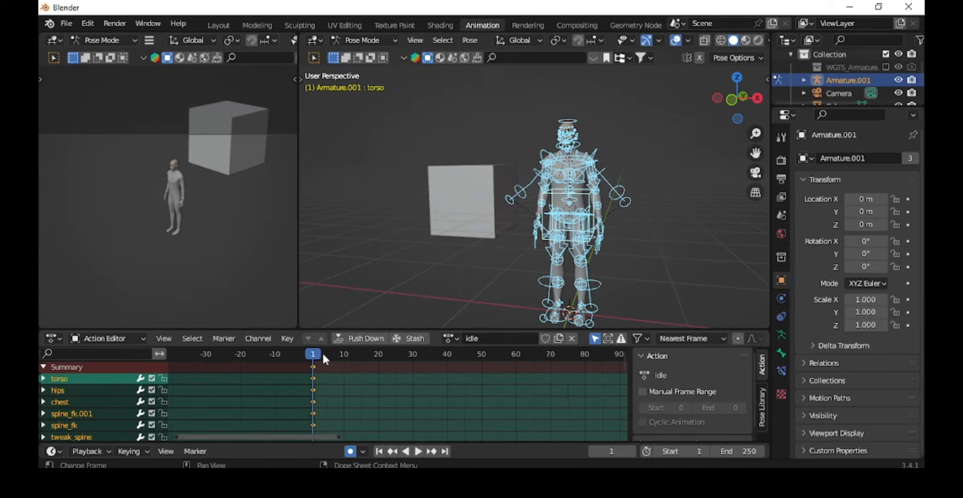
key("space")
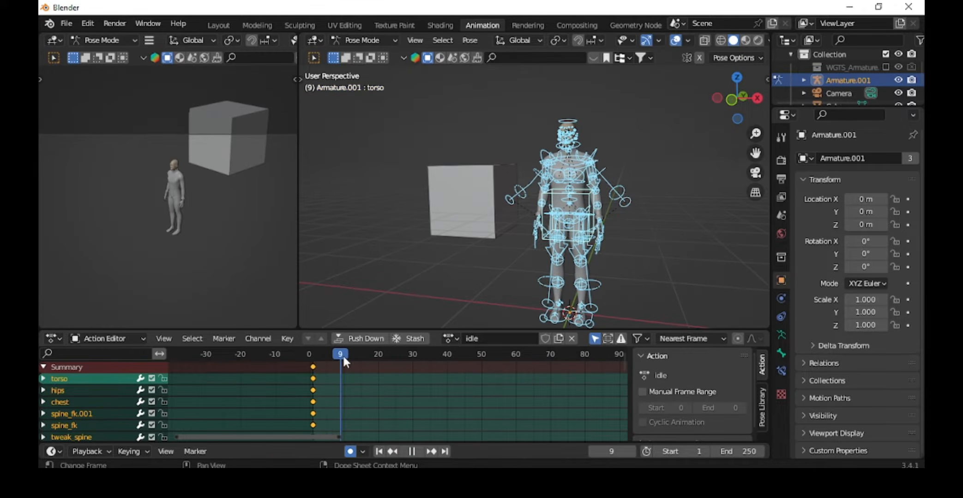
key("space")
Select only the torso control of the rig, show the tool shelf and activate the Move tool.
middle_click_drag(518, 265, 646, 213)
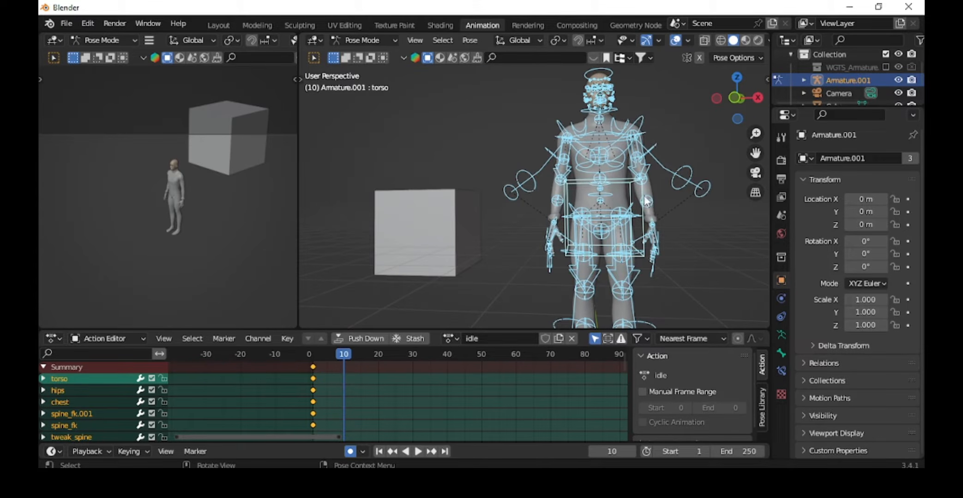
left_click(645, 194)
left_click(641, 192)
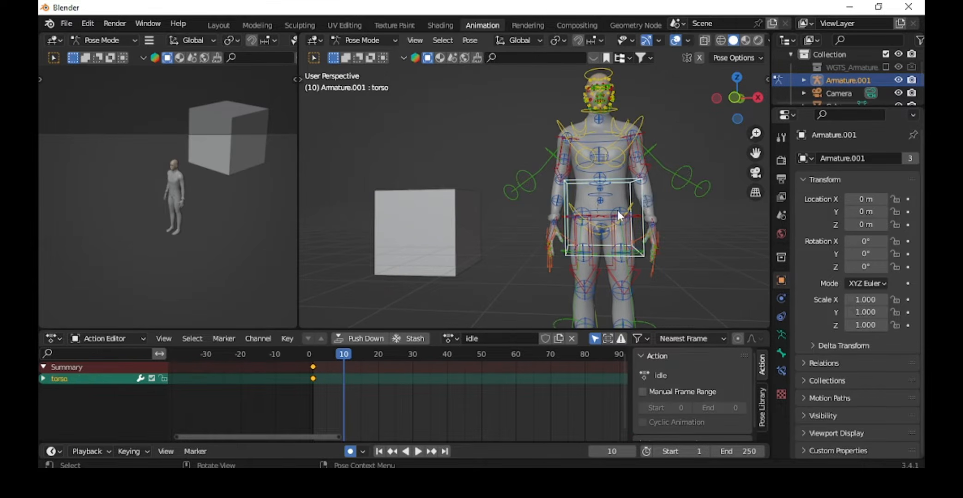
middle_click_drag(619, 215, 492, 163)
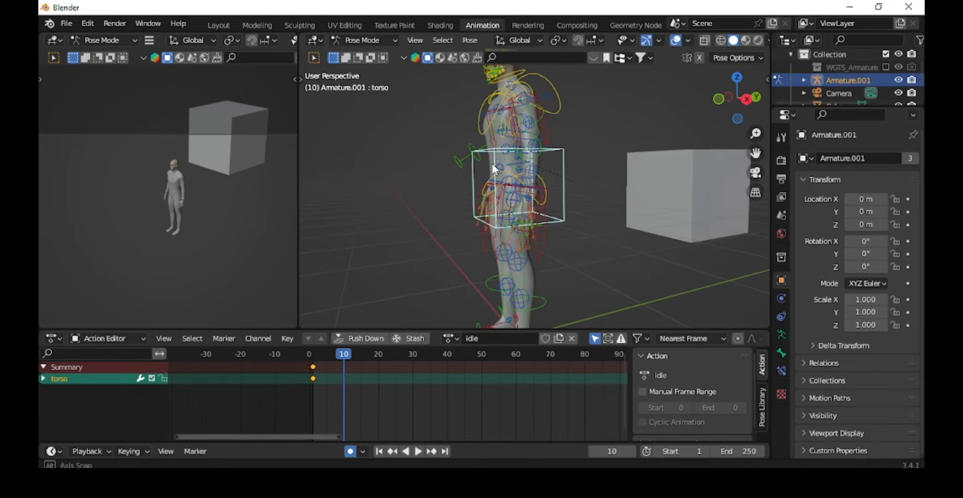
key("t")
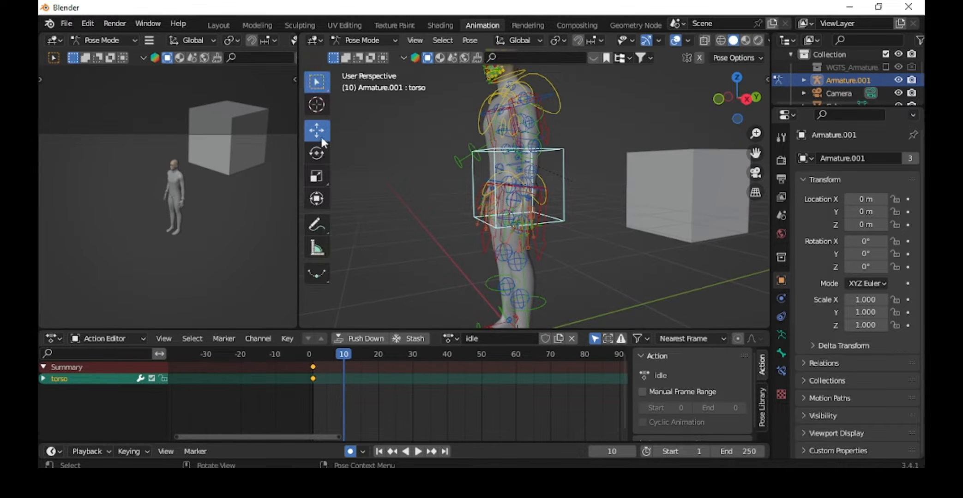
left_click(323, 139)
middle_click_drag(524, 174, 597, 170)
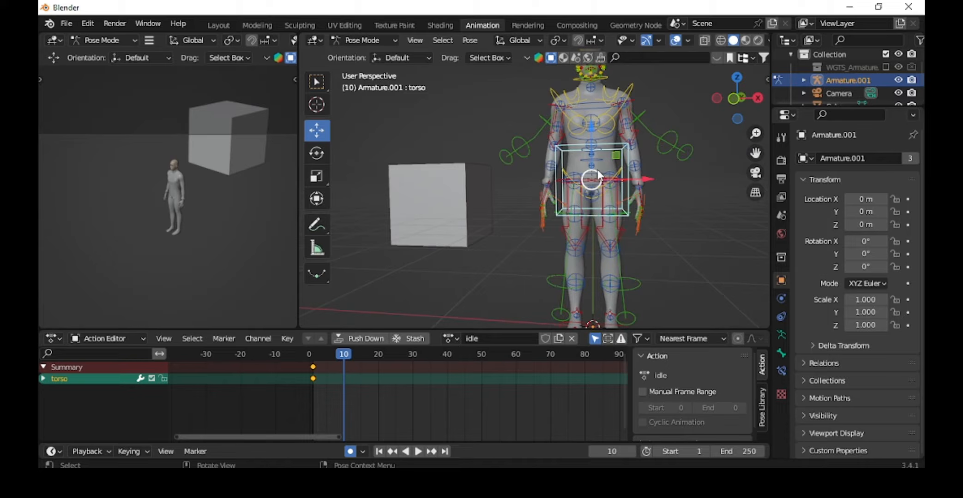
Add both hand IK controls to the torso selection and move all three slightly downward at frame 10.
left_click(543, 197)
middle_click_drag(582, 202, 649, 204)
left_click(652, 195, "shift")
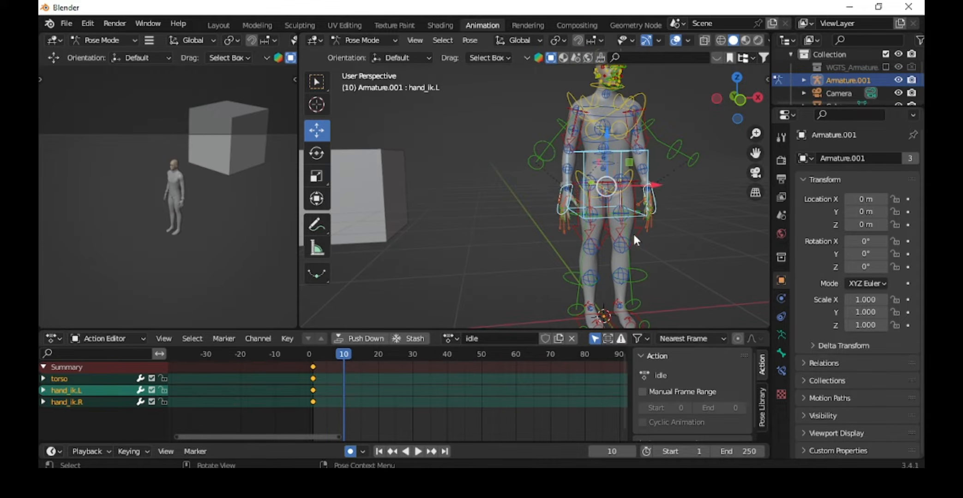
left_click_drag(604, 137, 606, 155)
middle_click_drag(629, 229, 448, 206)
key("g")
left_click(503, 167)
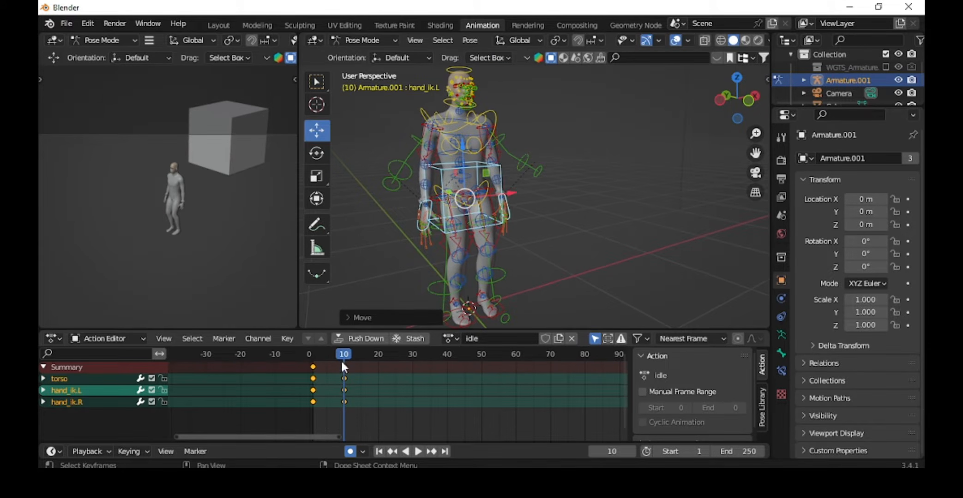
Select all the rig controls and insert a location and rotation keyframe for them at frame 10.
left_click_drag(346, 359, 349, 359)
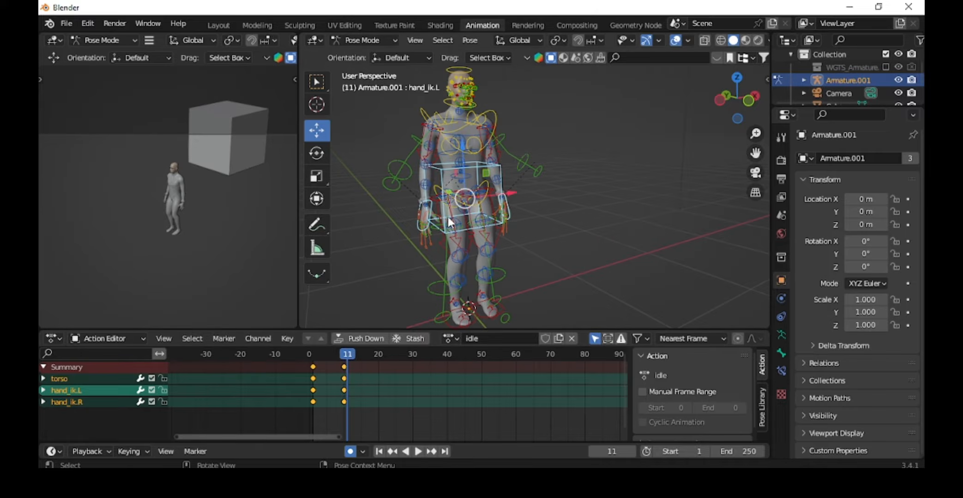
key("a")
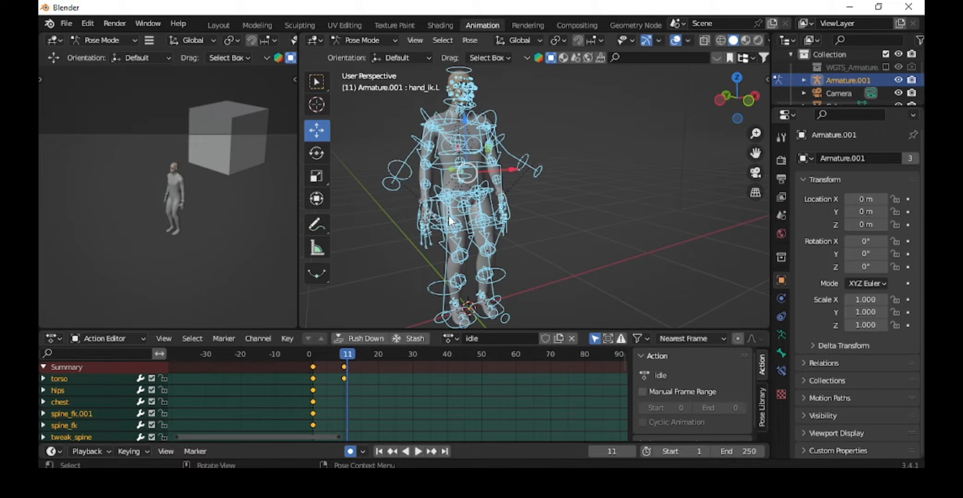
key("i")
left_click(463, 174)
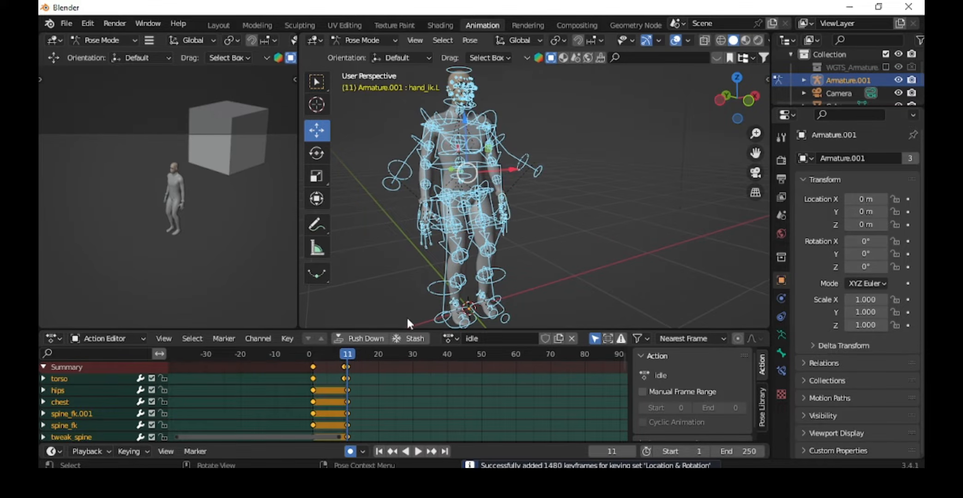
key("ctrl+z")
left_click(344, 362)
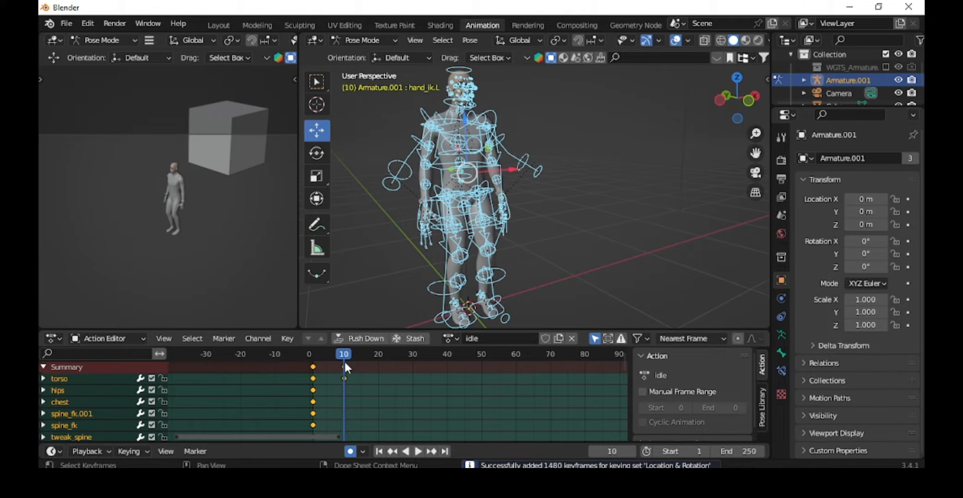
key("i")
left_click(460, 147)
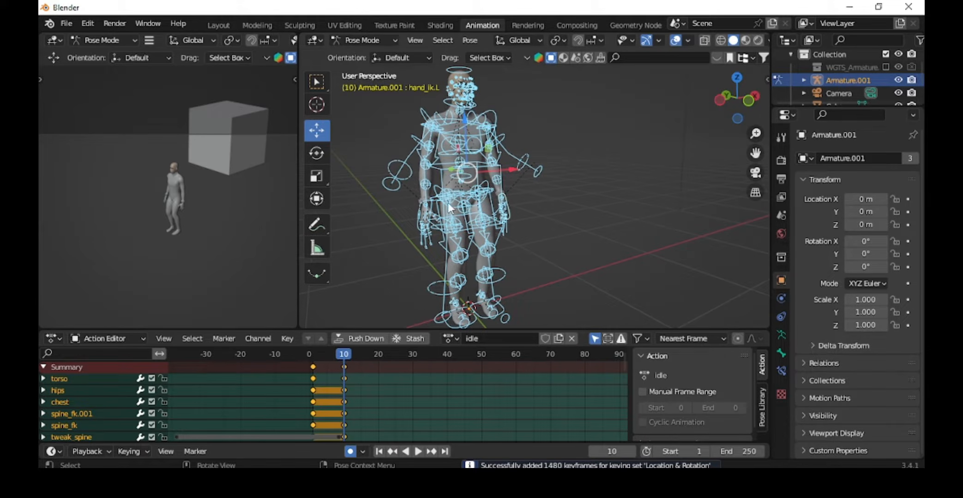
Duplicate the whole column of keyframes from frame 1 to frame 20 in the idle action.
left_click_drag(344, 356, 311, 359)
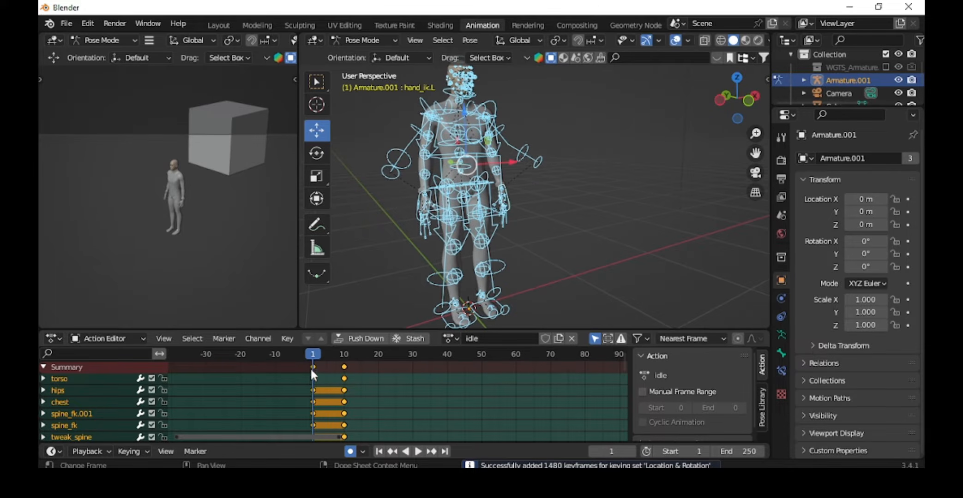
left_click(309, 367)
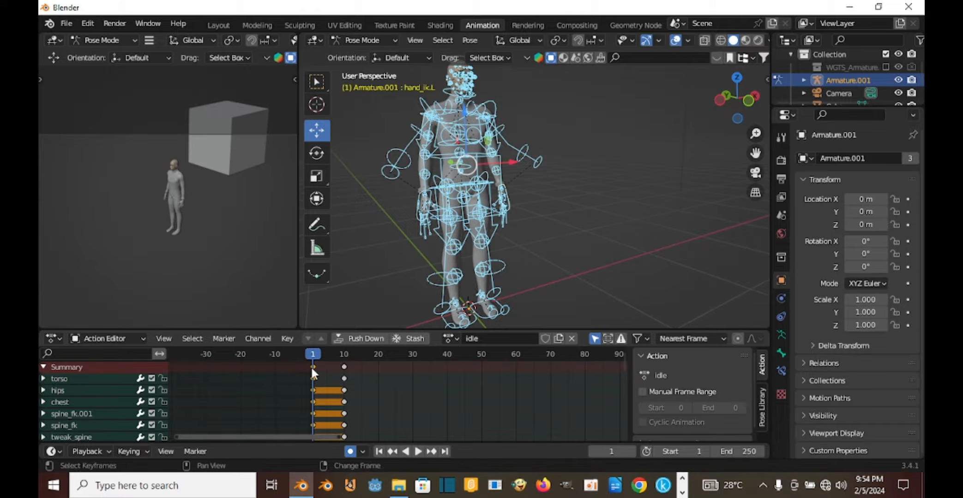
key("shift+d")
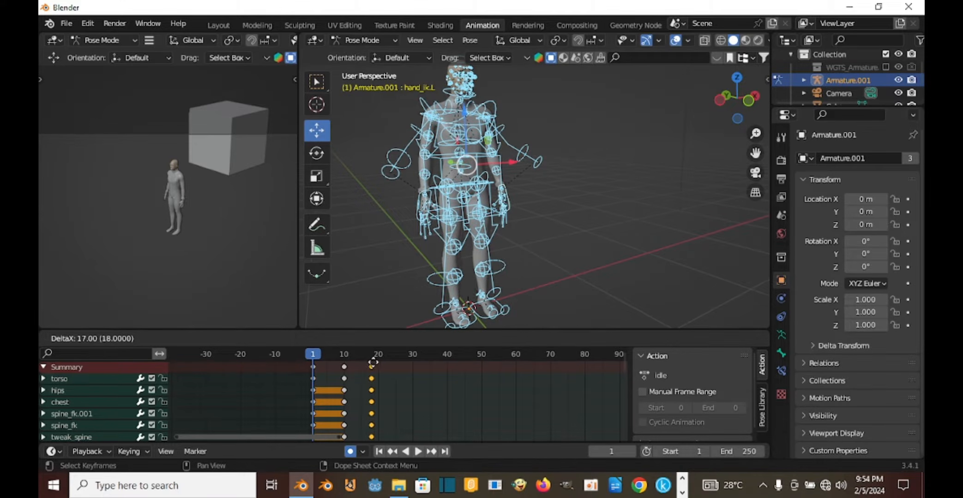
left_click(376, 364)
Scrub briefly through the idle action and set the scene's end frame to 20.
key("space")
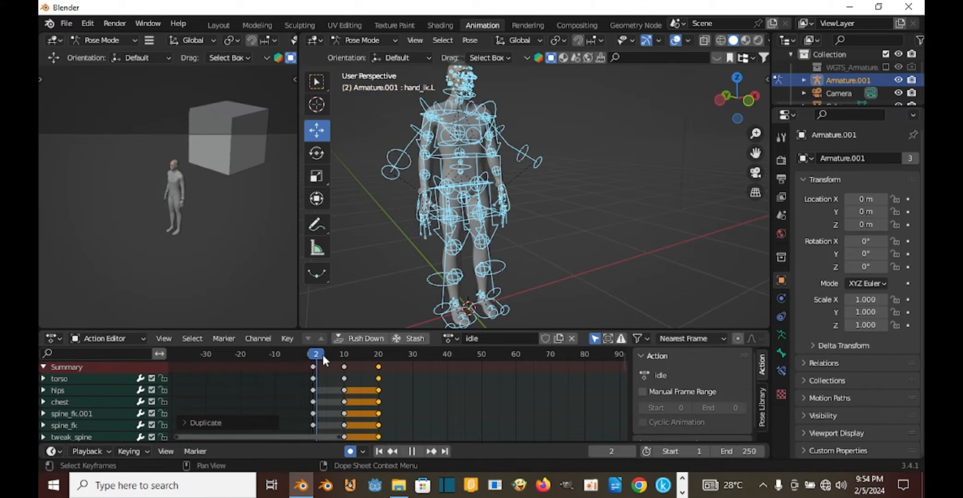
left_click_drag(368, 358, 304, 358)
key("space")
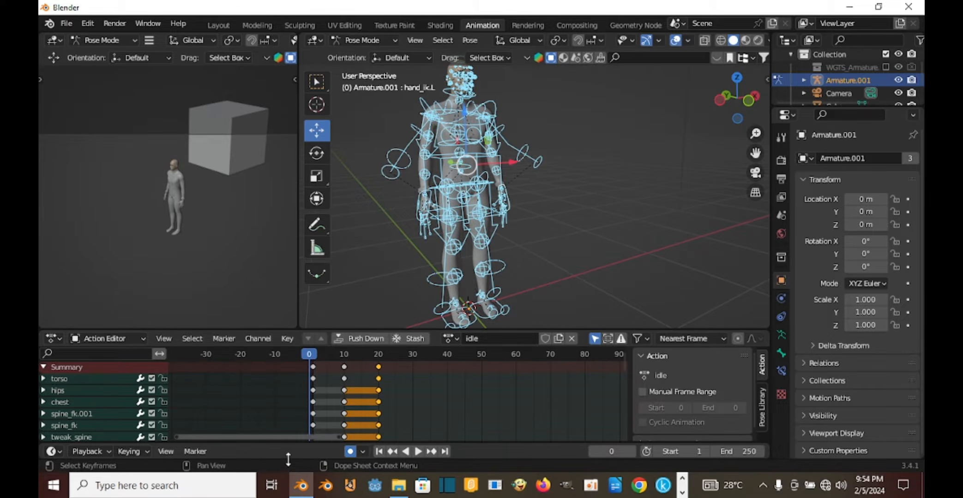
left_click(739, 455)
type("20")
key("Return")
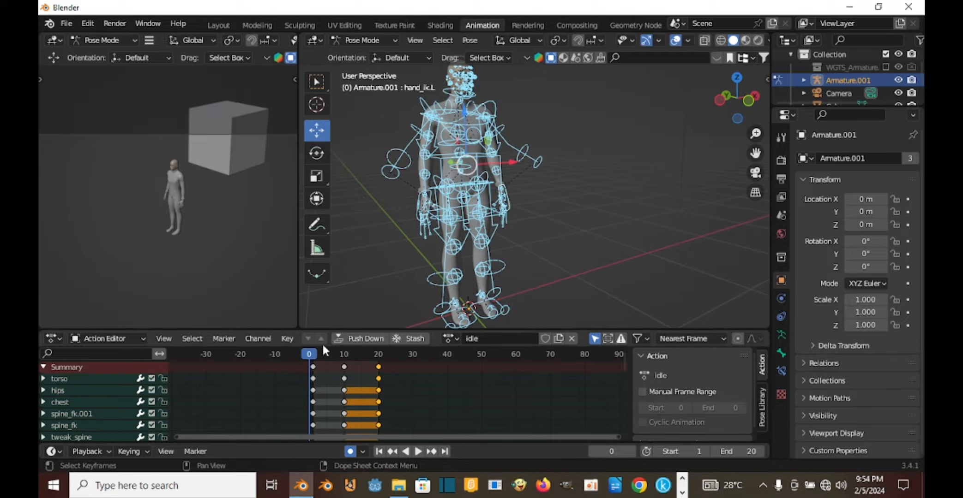
Play the looping idle action and inspect the body motion from several sides, with and without the viewport overlays.
key("space")
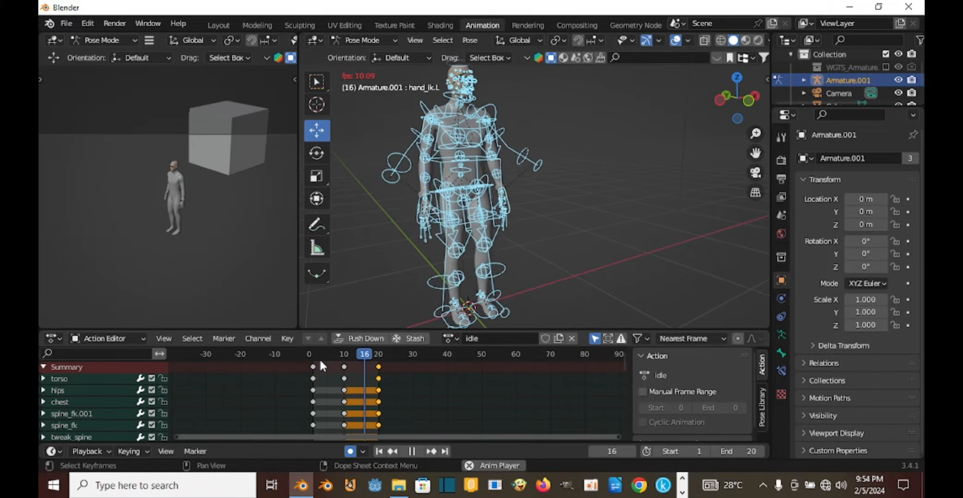
middle_click_drag(397, 273, 600, 252)
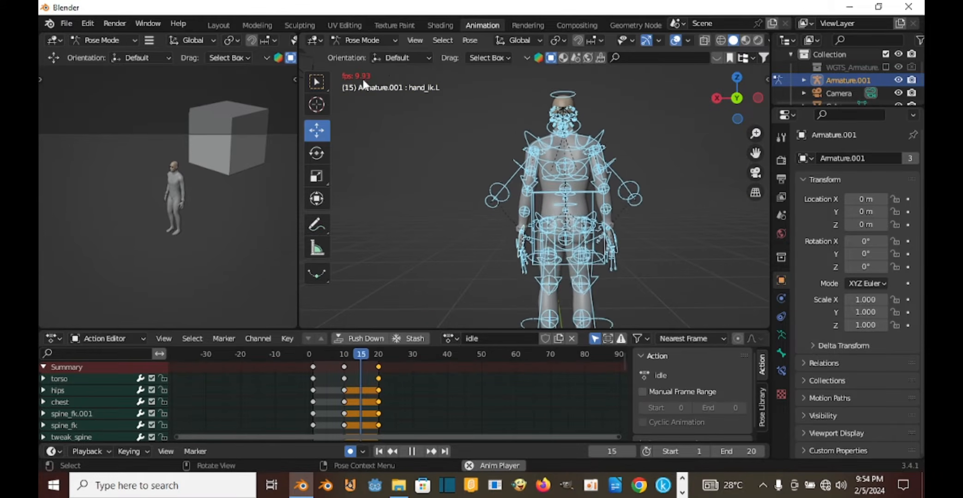
middle_click_drag(514, 129, 431, 174)
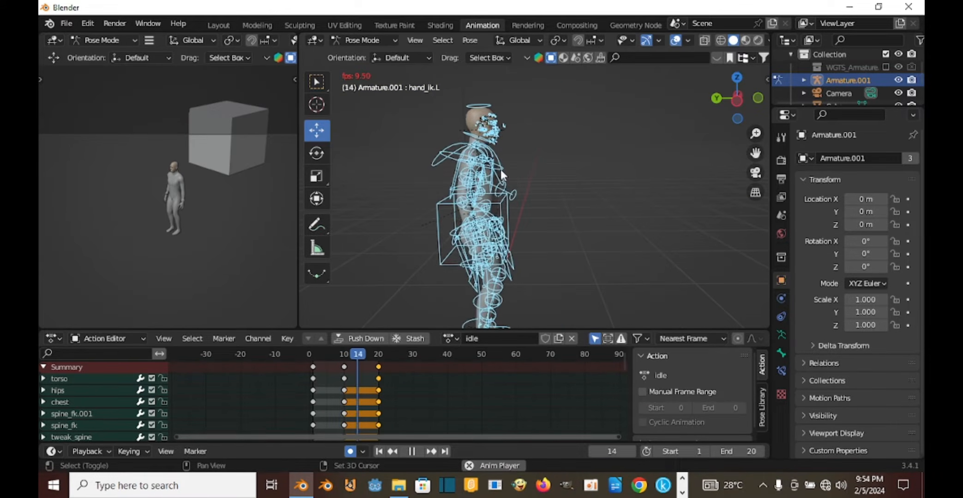
middle_click_drag(500, 170, 518, 185)
middle_click_drag(565, 204, 654, 232)
scroll(605, 210, "up", 2)
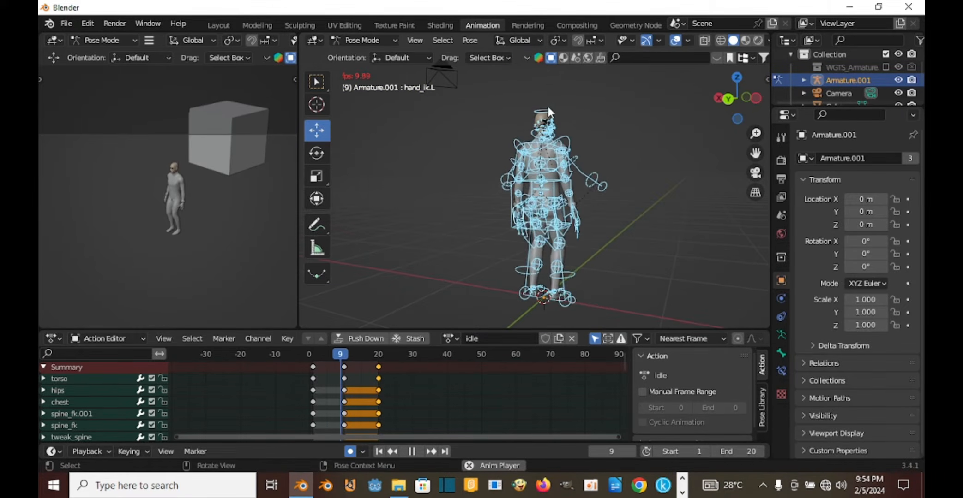
middle_click_drag(548, 109, 549, 134, "shift")
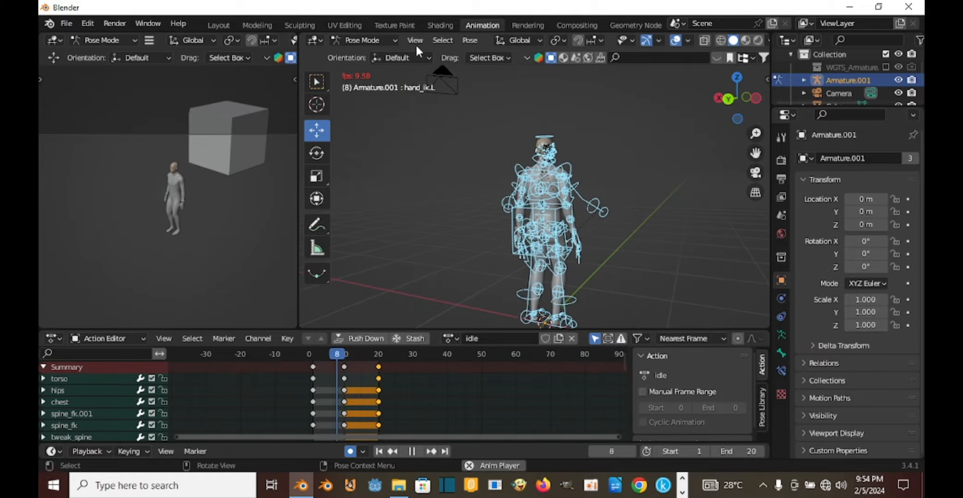
left_click(676, 41)
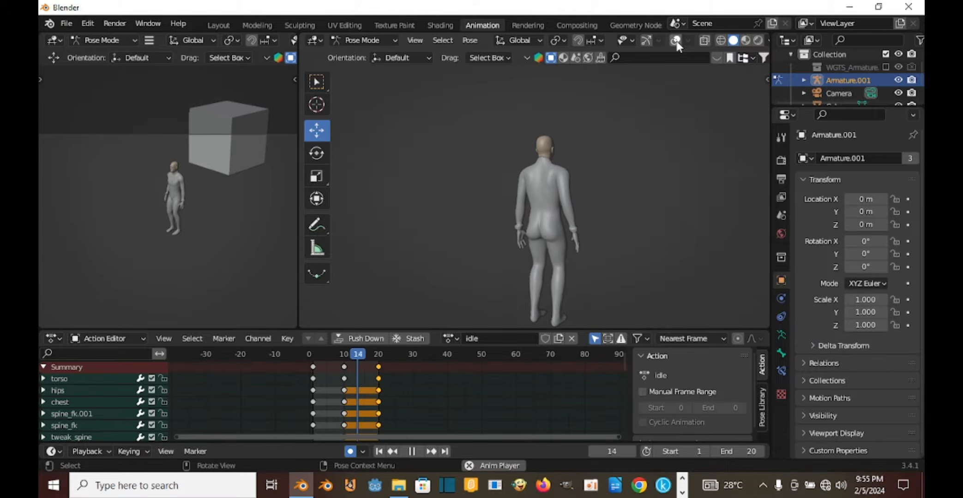
left_click(676, 41)
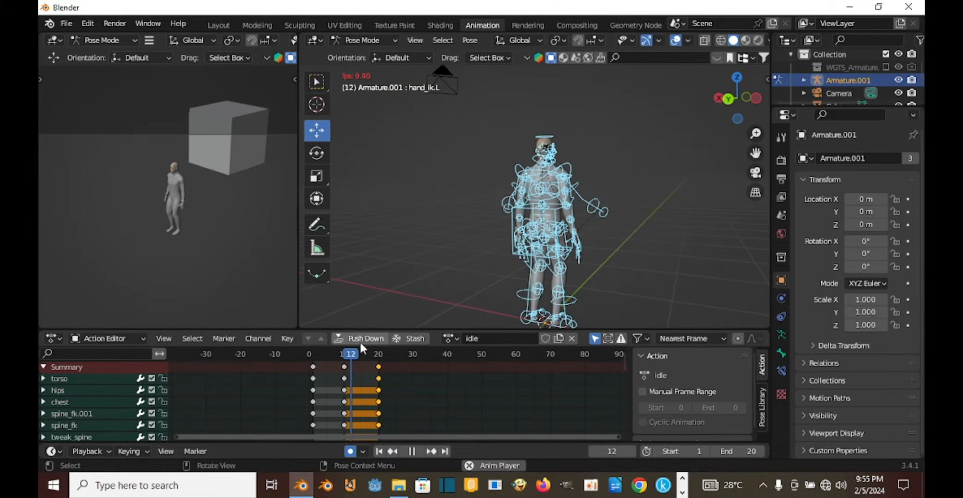
key("space")
At frame 10, select both hand IK controls and move them slightly backward along Y and up along Z.
middle_click_drag(635, 261, 576, 254)
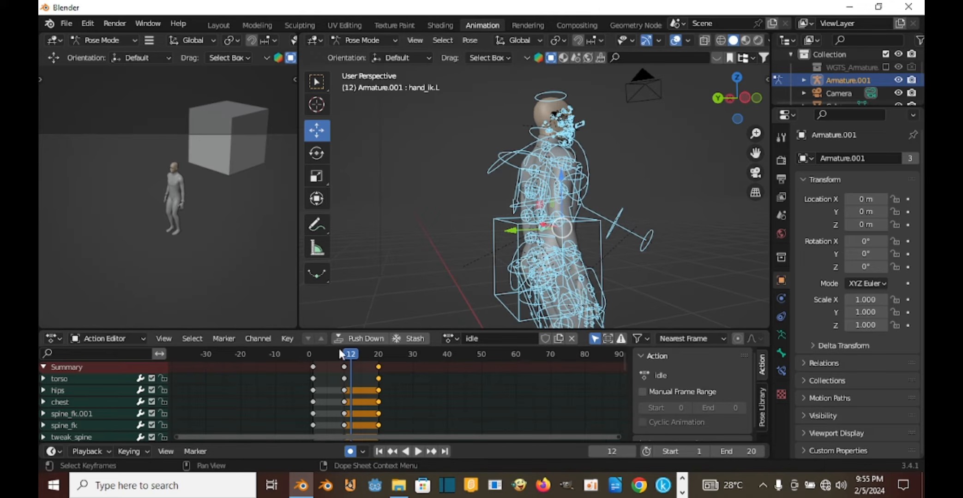
mouse_move(347, 354)
left_mouse_down()
mouse_move(308, 354)
mouse_move(342, 356)
left_mouse_up()
key("space")
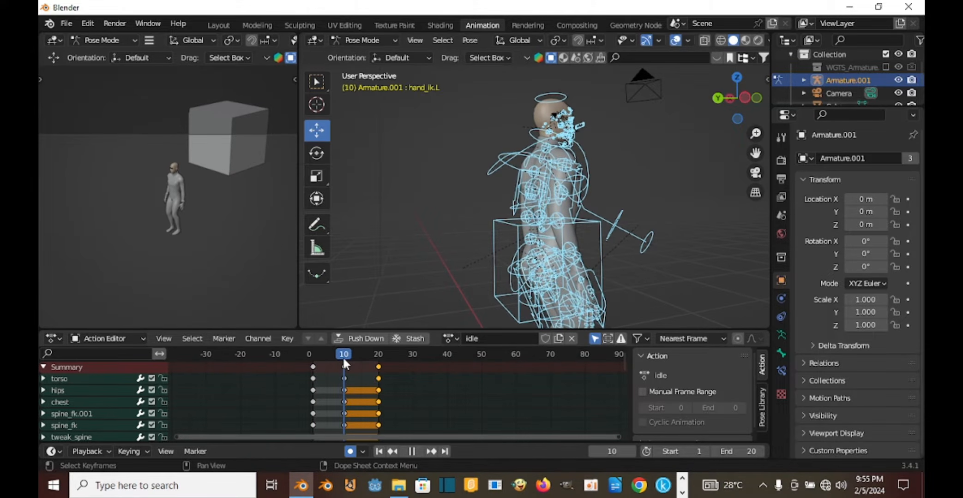
key("space")
middle_click_drag(486, 275, 714, 285)
left_click(594, 279)
middle_click_drag(542, 272, 587, 216)
left_click(537, 224, "shift")
left_click_drag(587, 209, 601, 209)
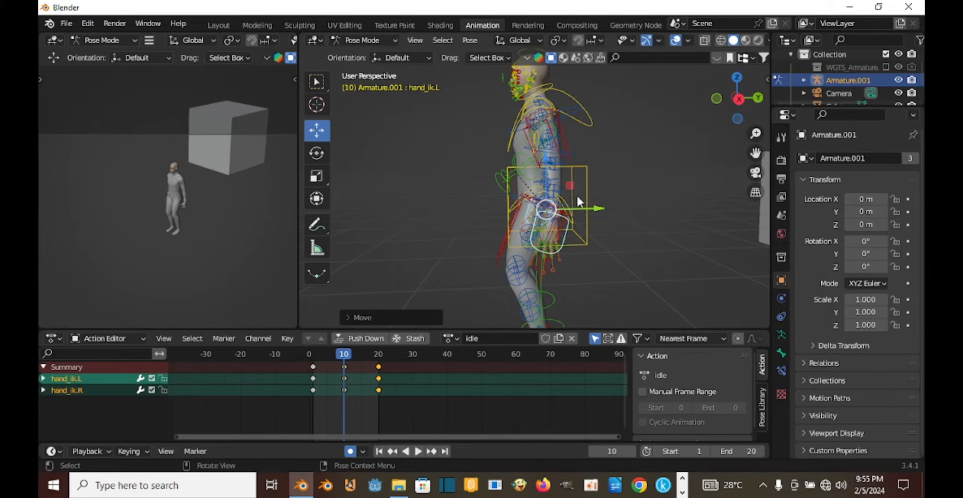
left_click_drag(541, 166, 537, 151)
Play the idle action to check the hand motion from the opposite side, and stop it.
key("space")
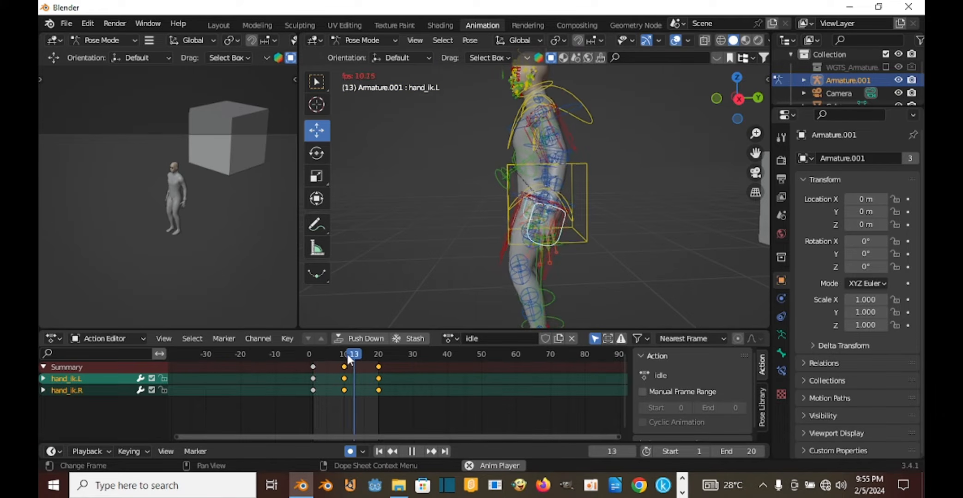
middle_click_drag(549, 234, 412, 235)
middle_click_drag(606, 222, 507, 253)
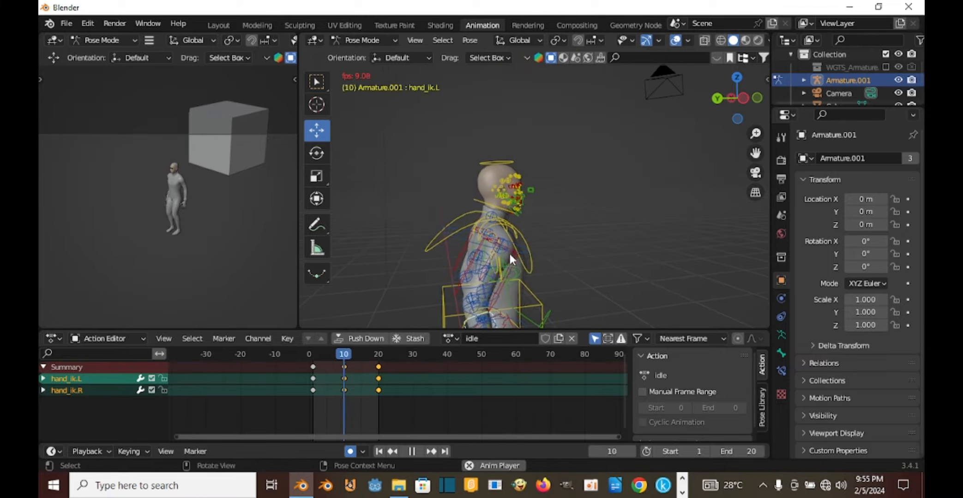
scroll(506, 252, "down", 2)
key("Escape")
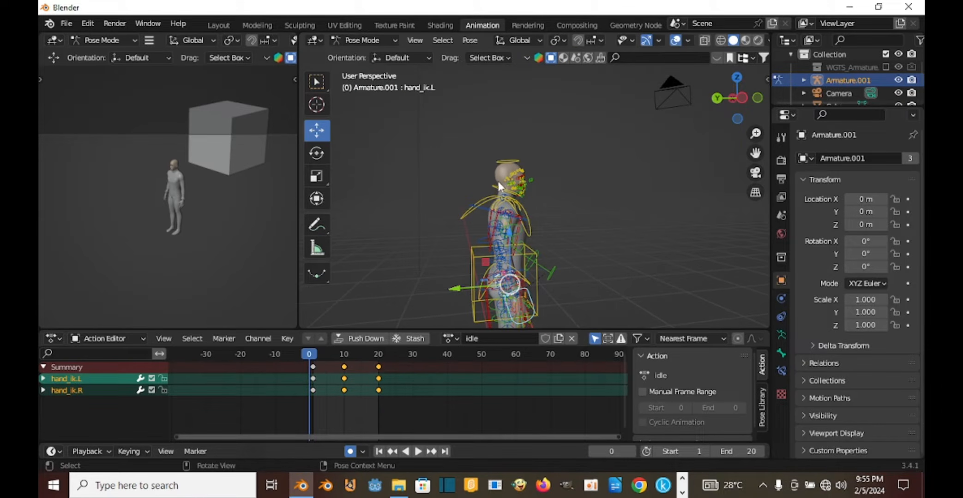
At frame 10 of the idle action, rotate the neck and head controls slightly forward.
left_click(506, 159)
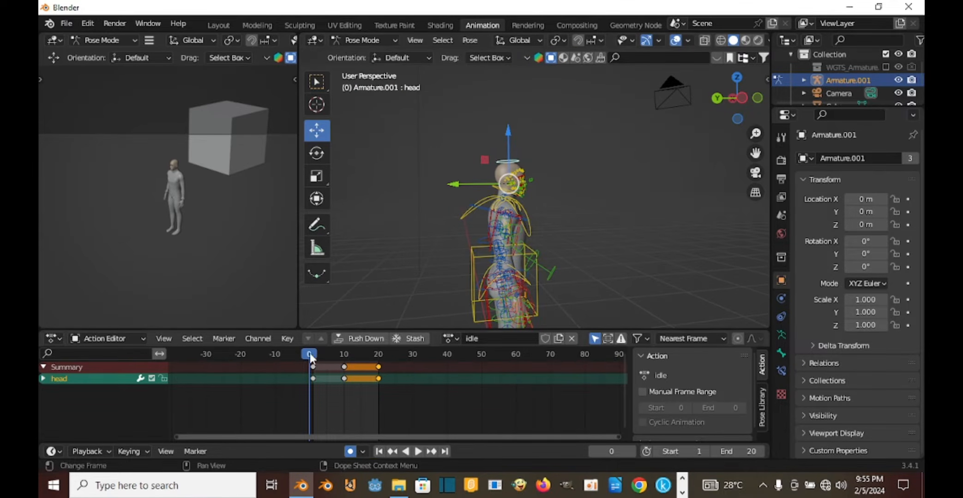
key("space")
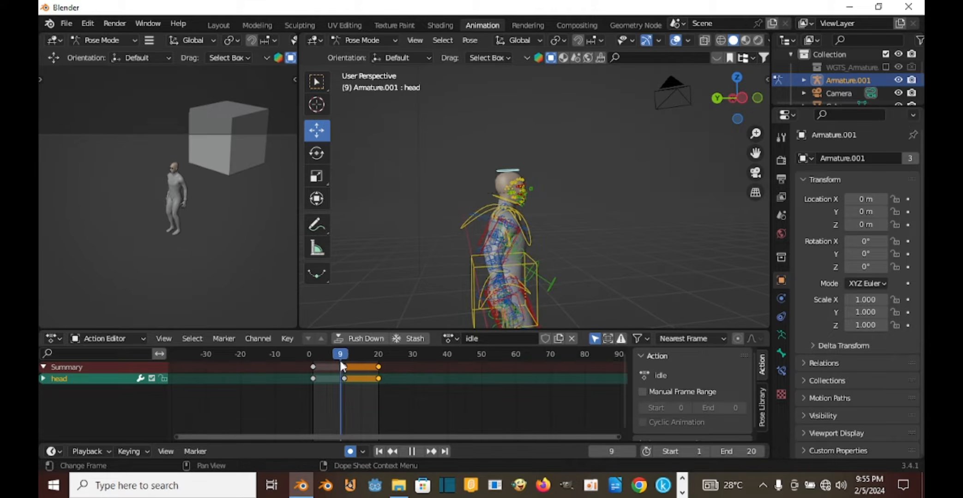
key("space")
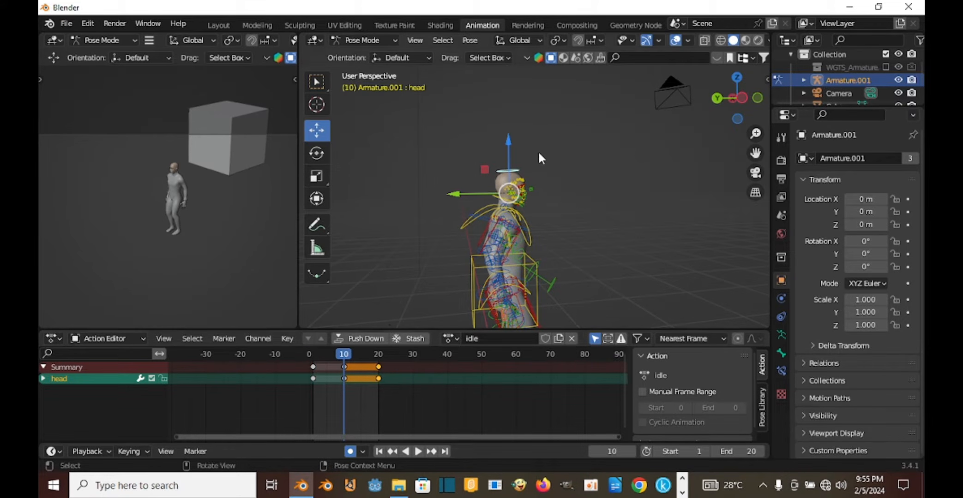
scroll(502, 204, "up", 2)
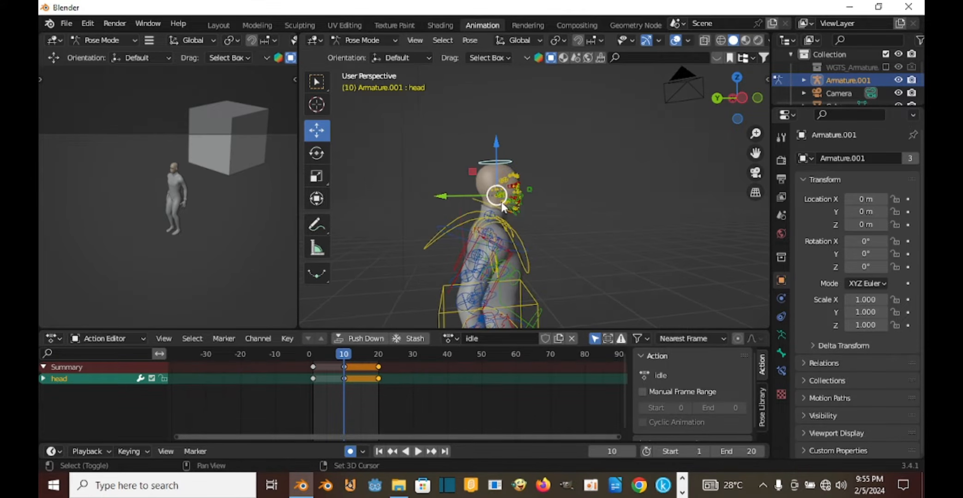
left_click(474, 202, "shift")
key("r")
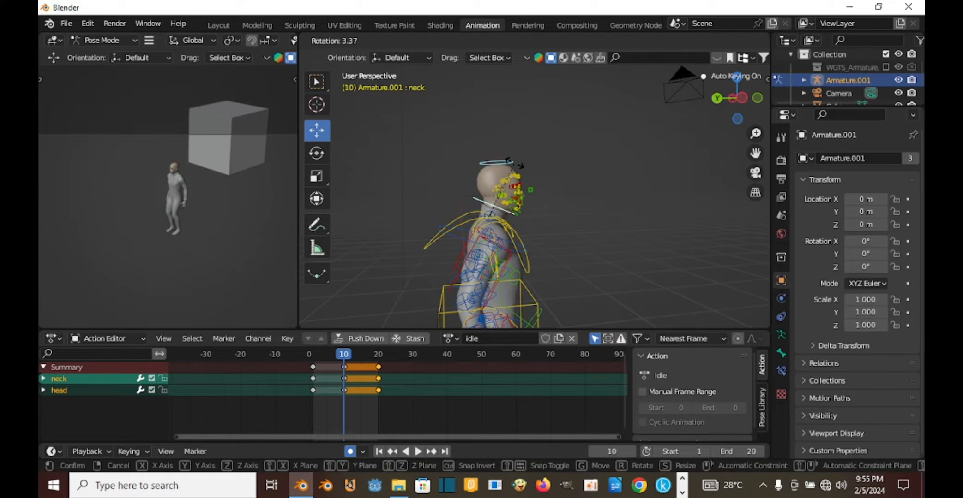
left_click(511, 171)
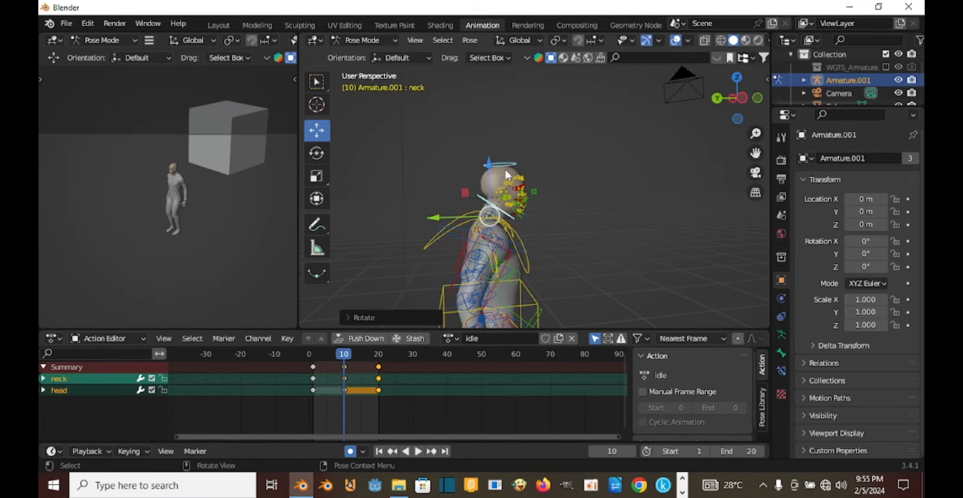
Tilt the head control alone forward by about 16° at frame 10.
left_click(505, 169)
key("r")
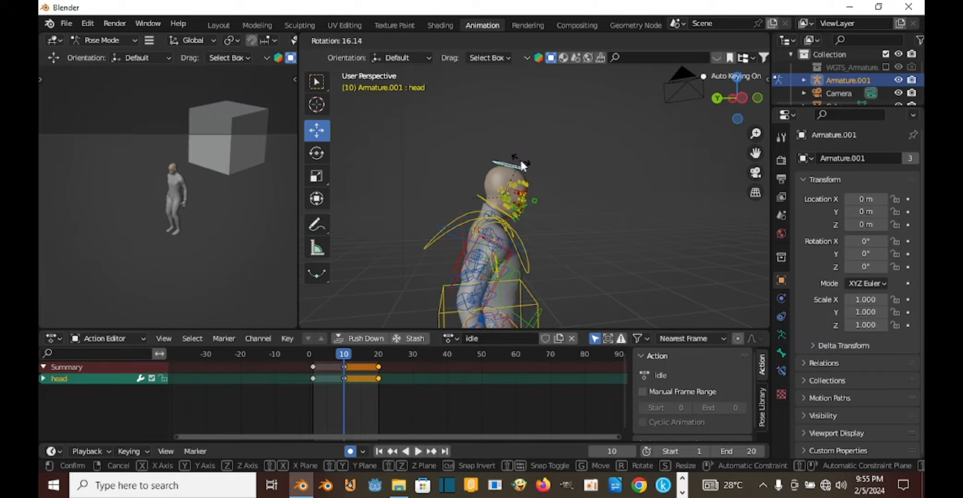
left_click(520, 158)
Play the idle action and check the head's nodding motion from the front and the side.
key("space")
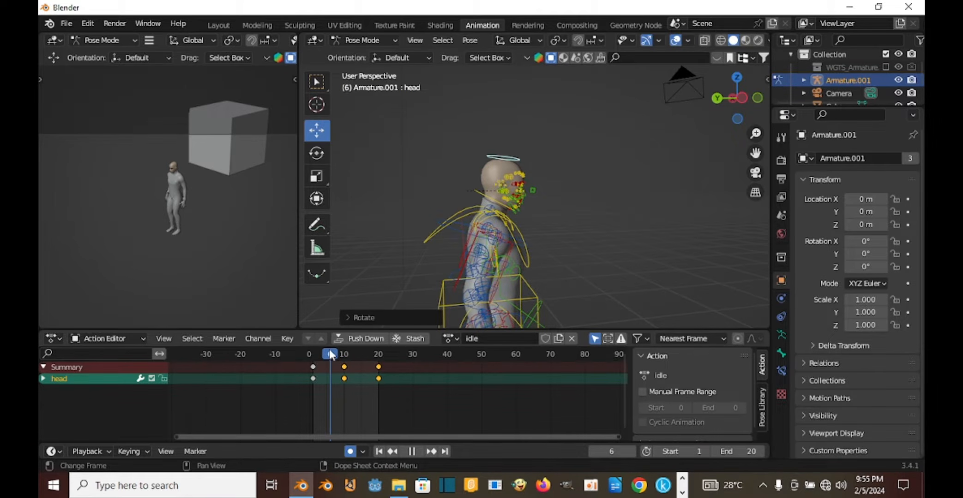
middle_click_drag(558, 120, 552, 227)
scroll(545, 226, "up", 2)
scroll(540, 224, "up", 4)
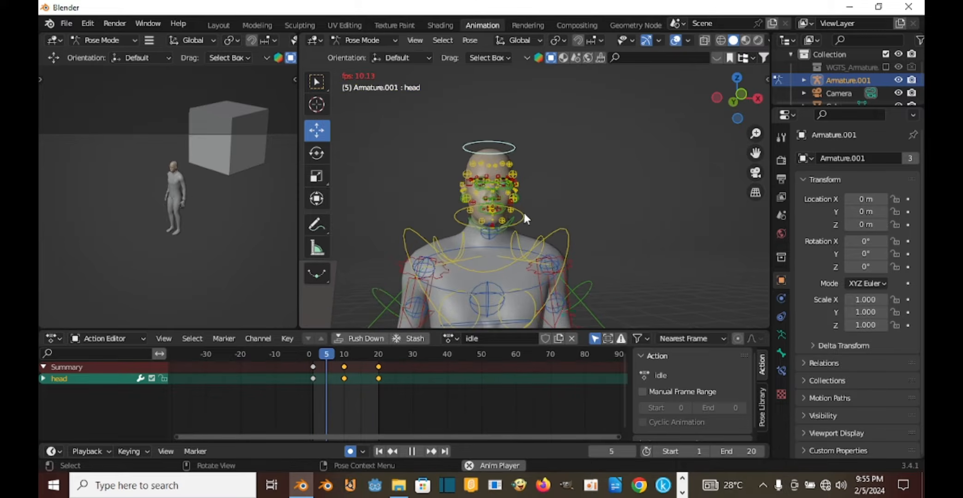
key("Escape")
middle_click_drag(533, 222, 461, 258)
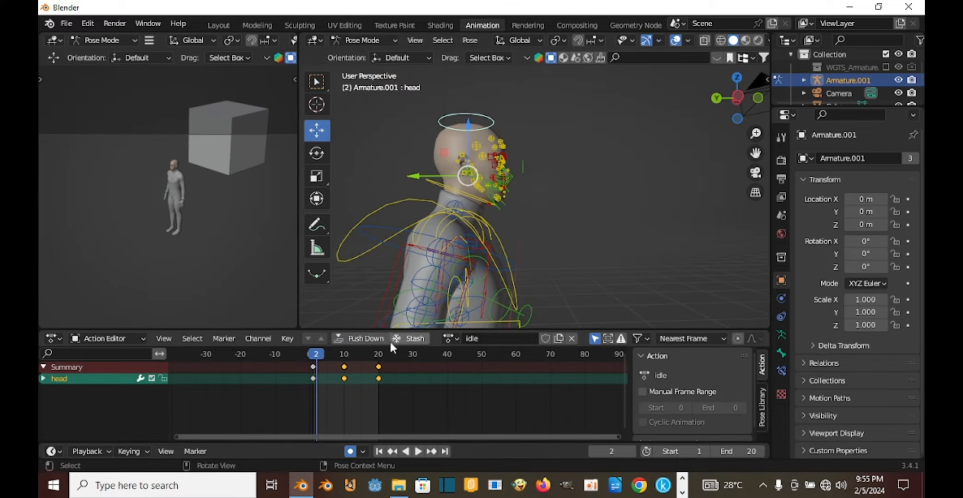
Fine-tune the head control at frame 10 with a rotation of about -1.2°.
left_click(345, 353)
key("r")
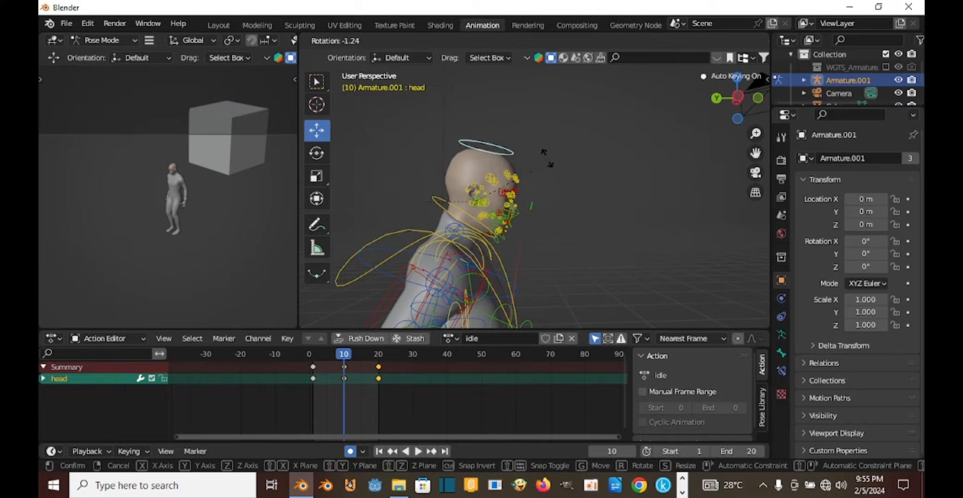
left_click(546, 159)
Rotate the chest control by about 2.2° at frame 10.
scroll(544, 196, "down", 5)
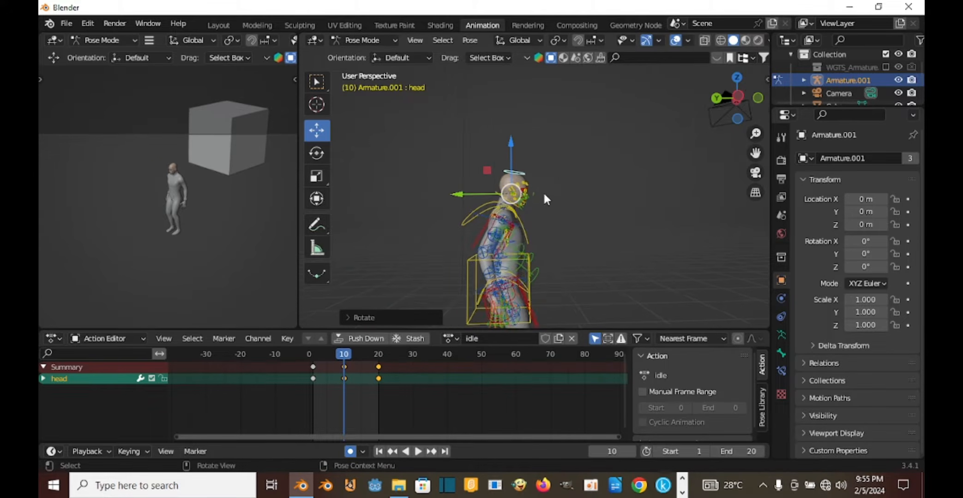
left_click(491, 209)
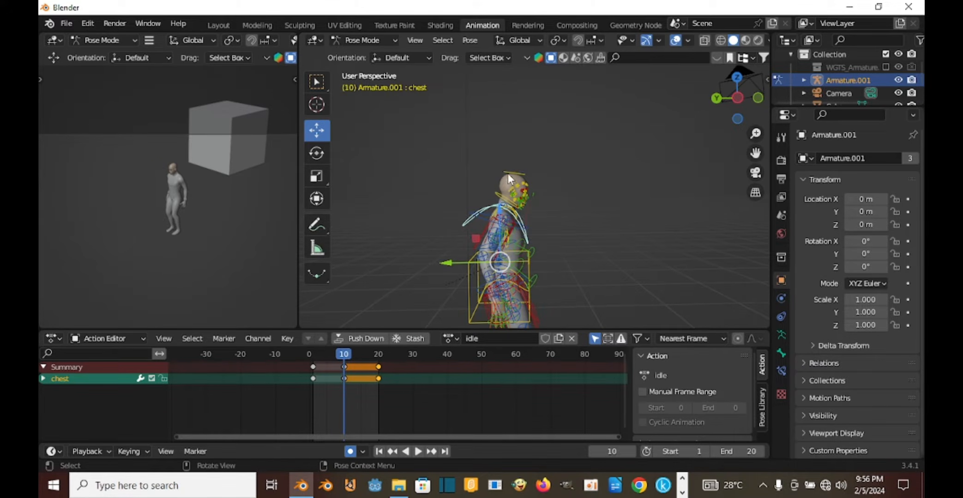
key("r")
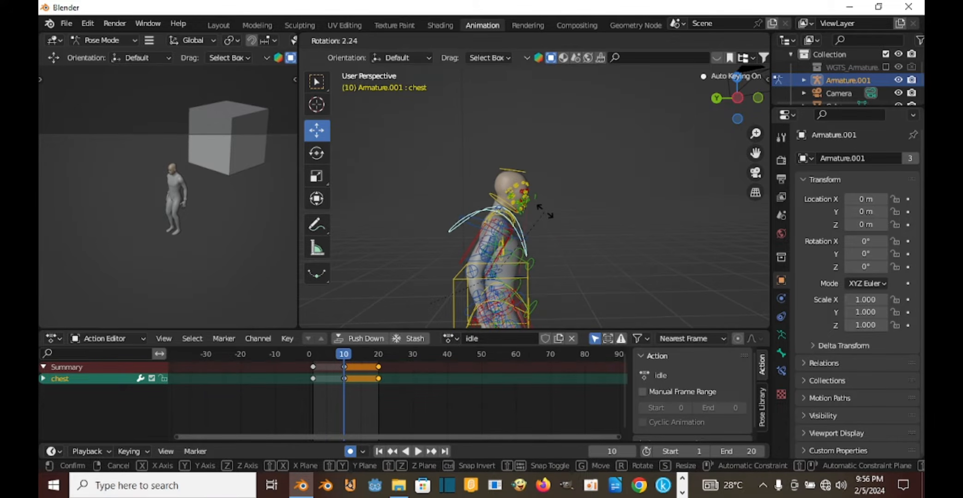
left_click(544, 210)
Play the idle action to check the chest motion, and inspect the rig from several sides down to the feet at frame 1.
key("space")
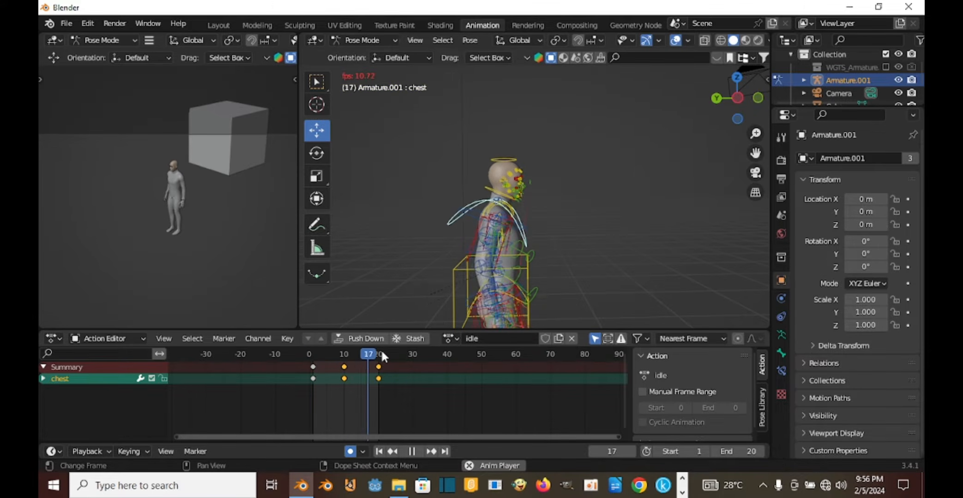
middle_click_drag(474, 224, 567, 248)
key("Escape")
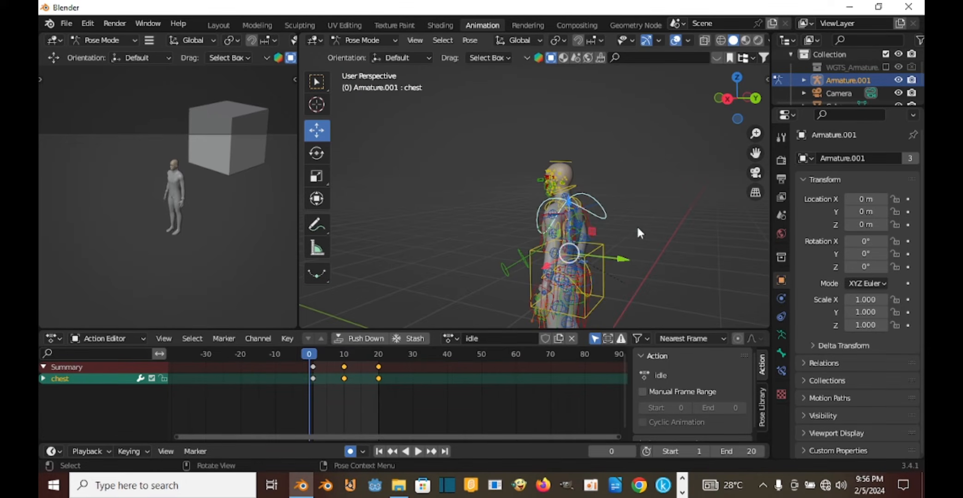
middle_click_drag(637, 229, 487, 206)
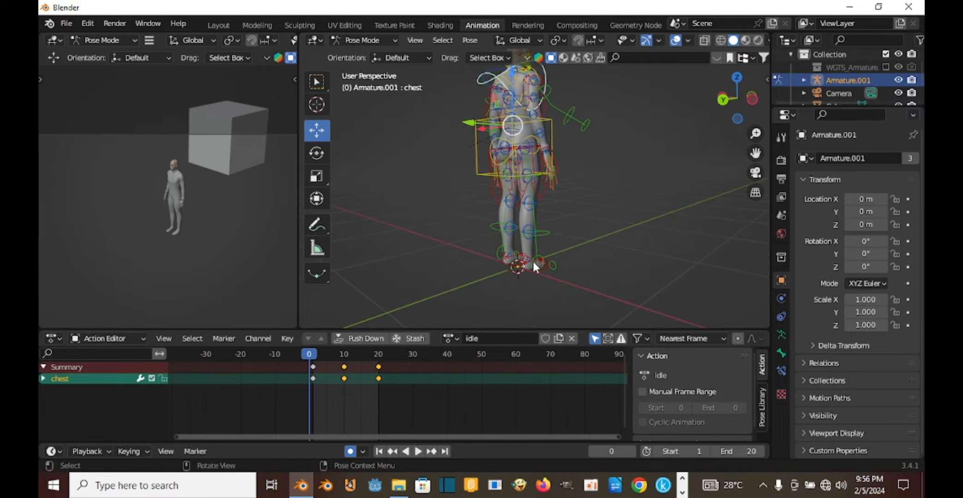
left_click(543, 267)
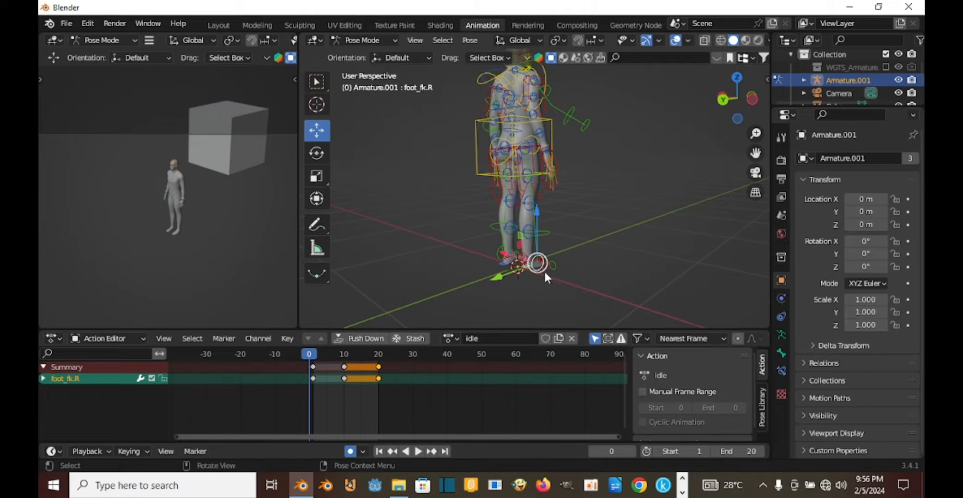
left_click(314, 358)
middle_click_drag(597, 170, 493, 217)
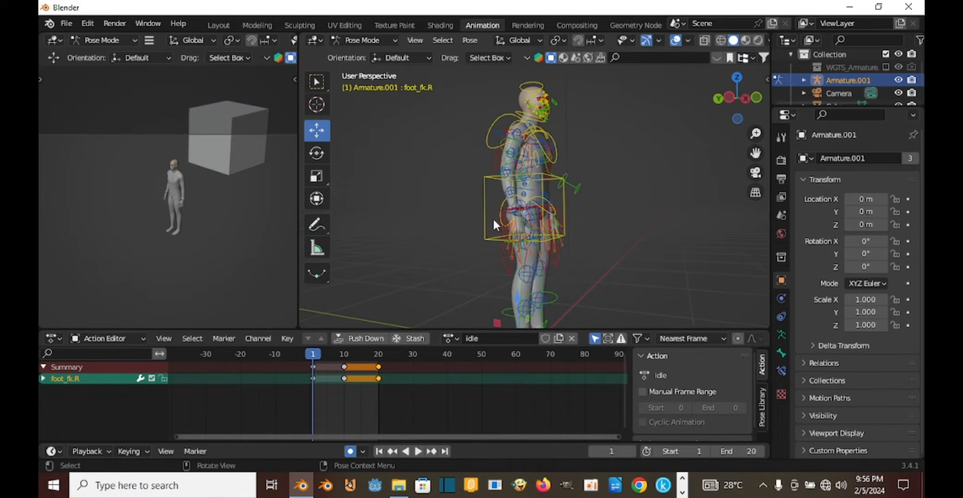
scroll(540, 276, "down", 2)
middle_click_drag(557, 163, 561, 179)
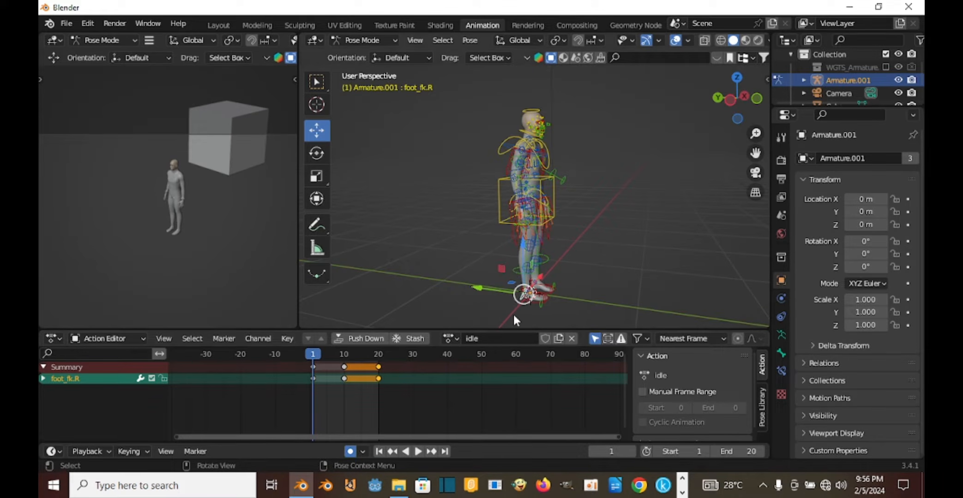
Select all of the rig's controls, clear the keyframe selection and replay the idle action briefly.
left_click(449, 338)
left_click(363, 233)
key("a")
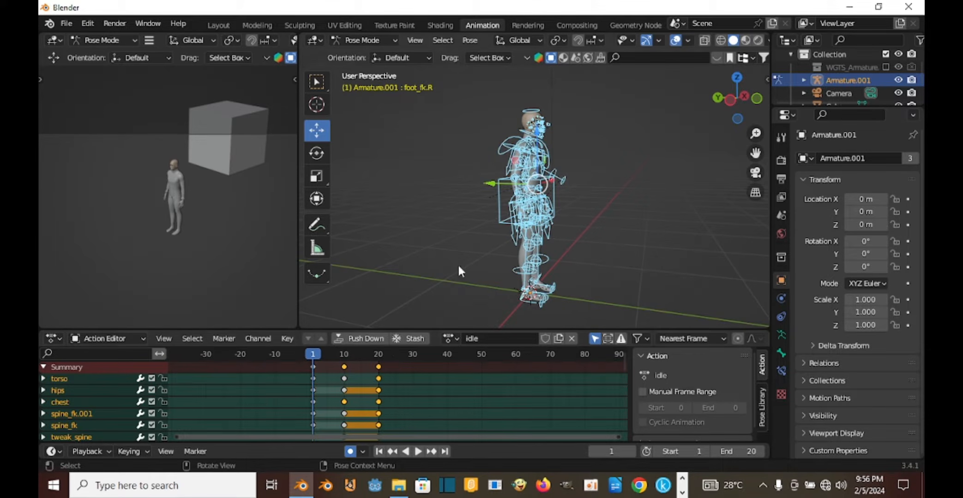
left_click(405, 377)
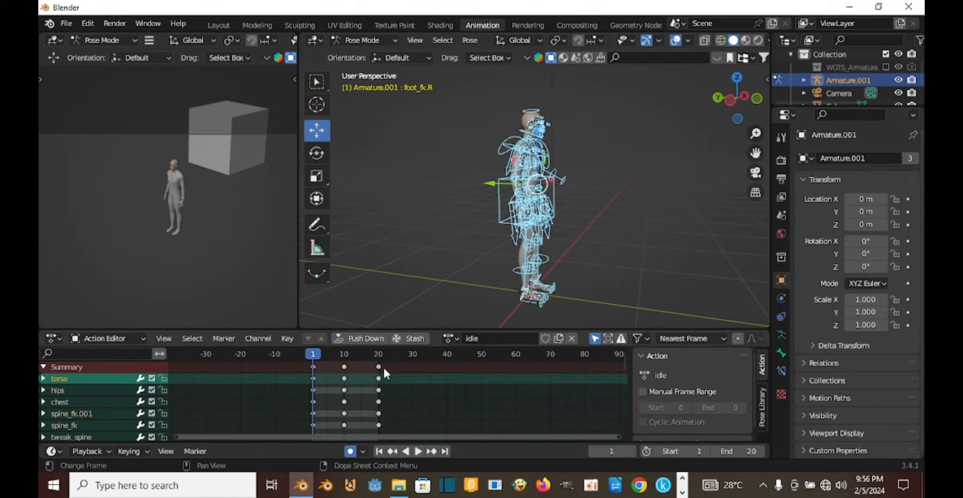
key("space")
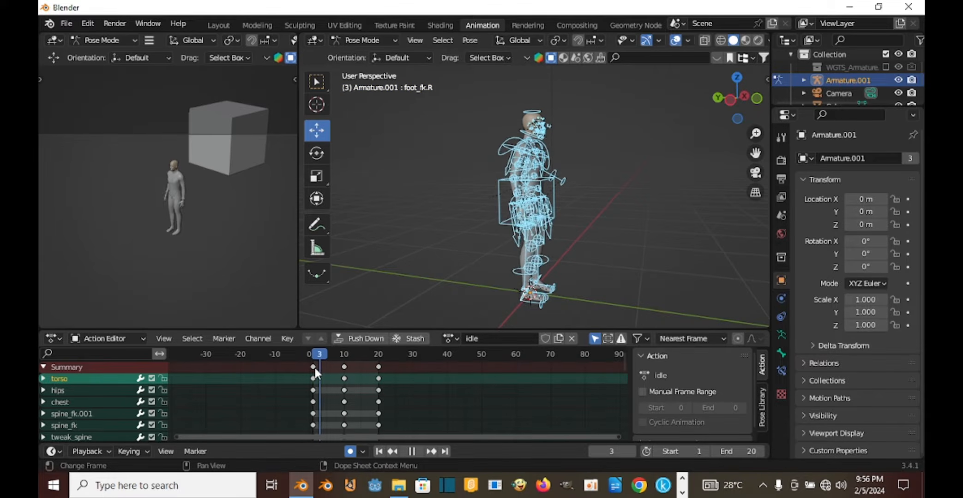
key("space")
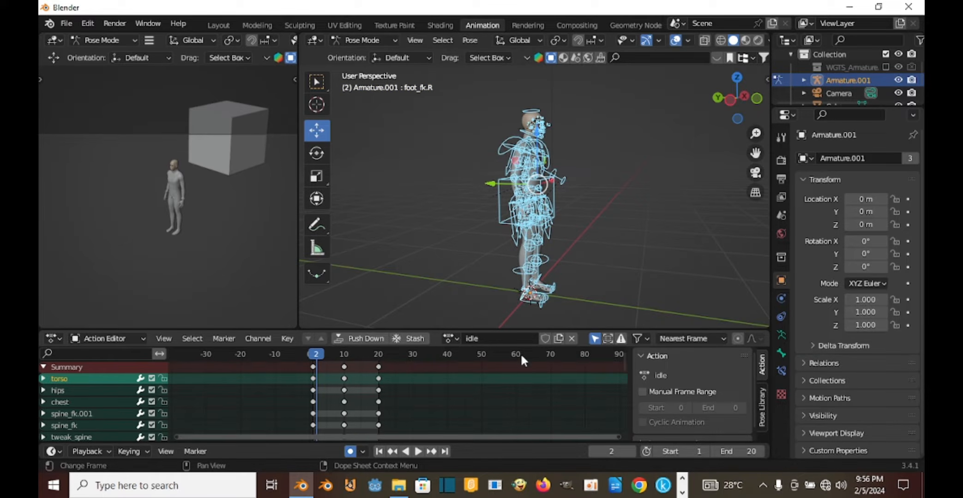
Protect the idle action with a fake user and unlink it from the armature after a short replay from the start.
left_click(544, 339)
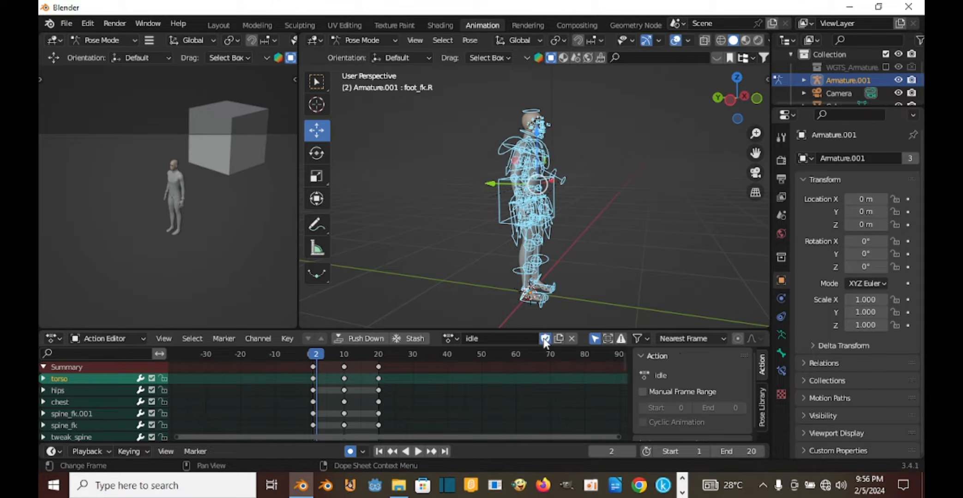
left_click_drag(313, 356, 309, 356)
key("space")
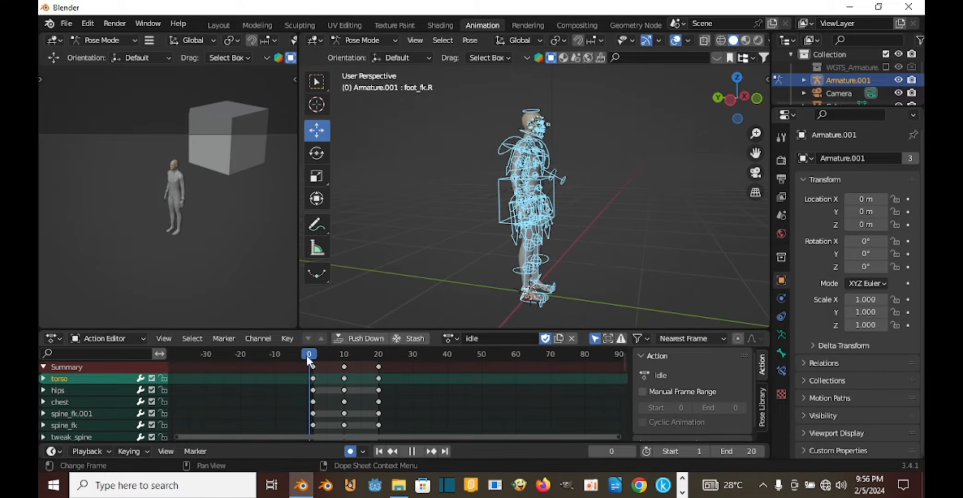
key("space")
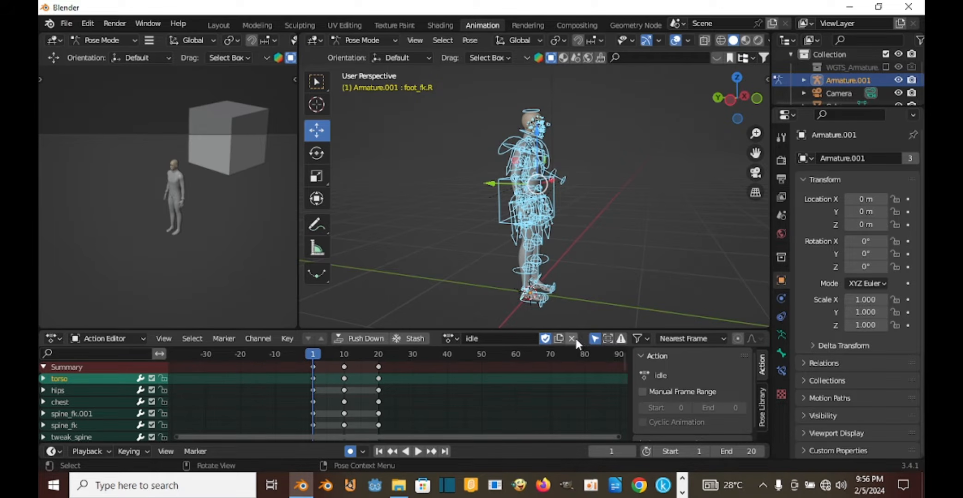
left_click(571, 338)
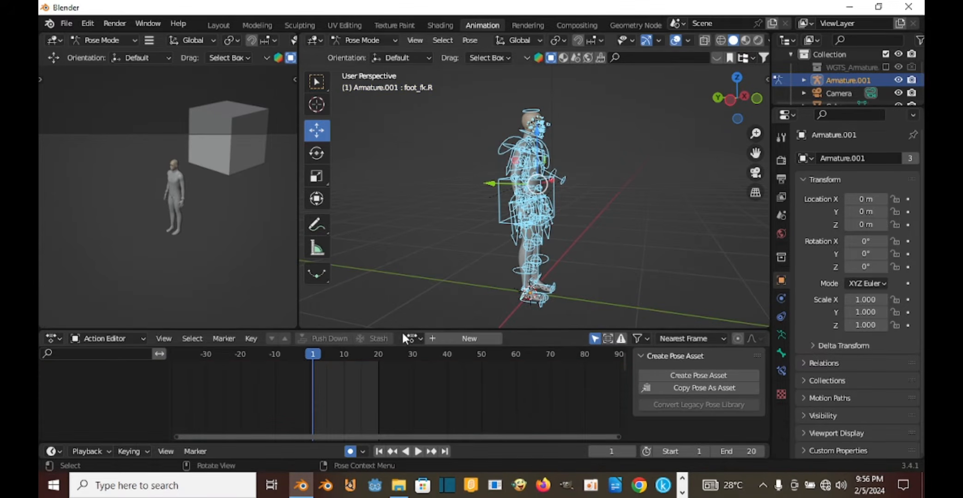
Create a new action for the armature and name it "Foward walk_cycle".
middle_click_drag(693, 184, 641, 199)
scroll(637, 187, "up", 4)
scroll(625, 189, "down", 4)
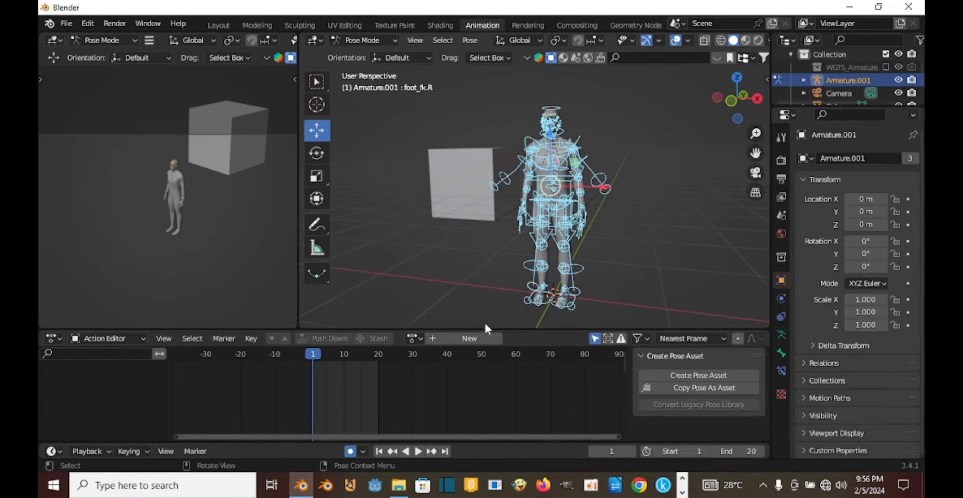
left_click(472, 335)
left_click(473, 335)
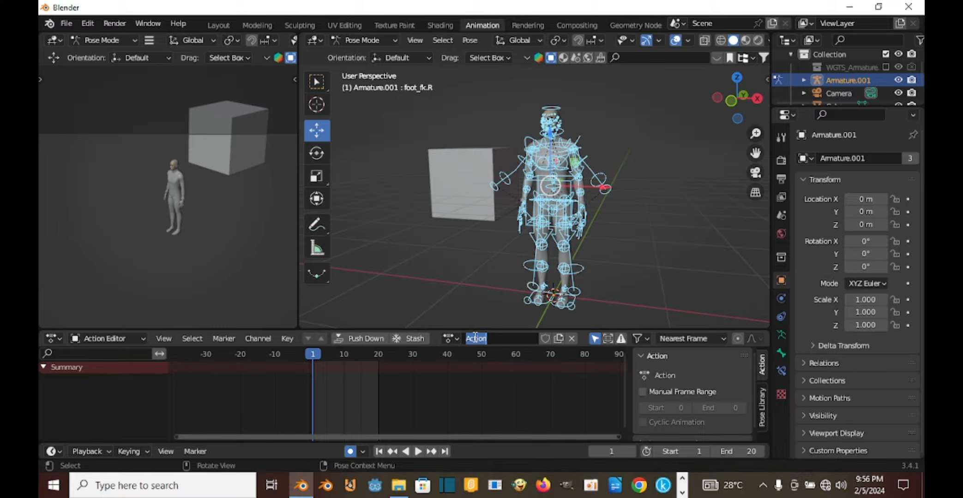
type("F")
type("orwa")
type("d walk")
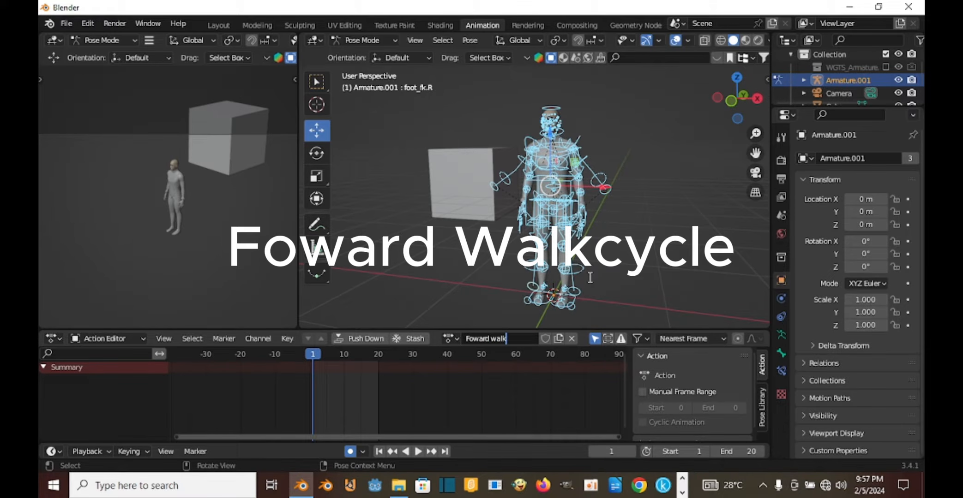
type(" cycle")
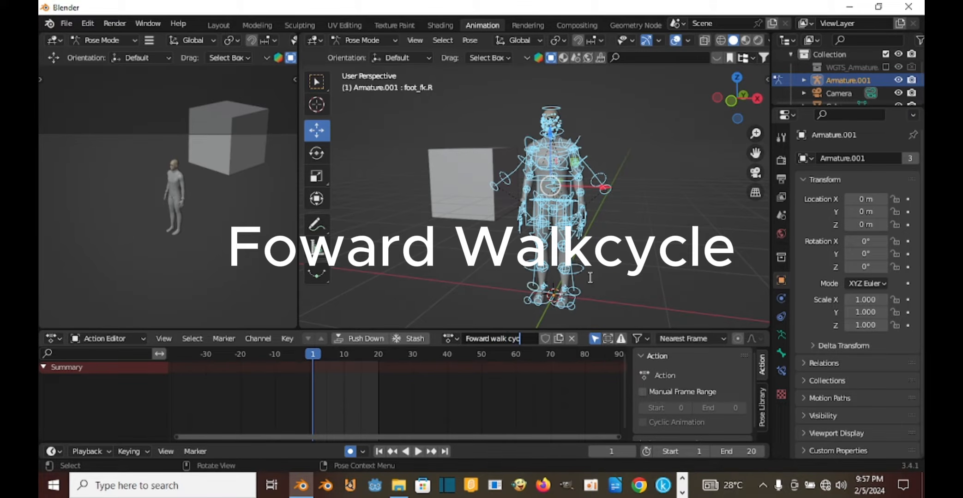
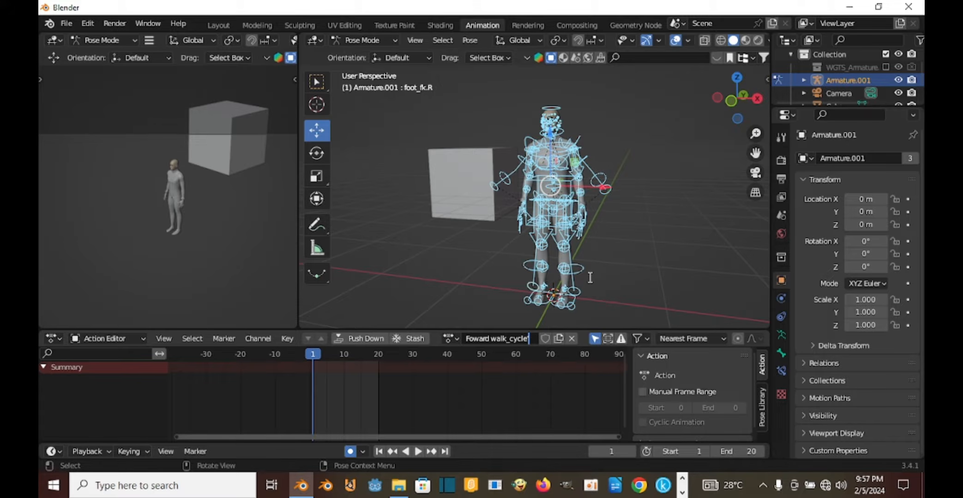
key("Return")
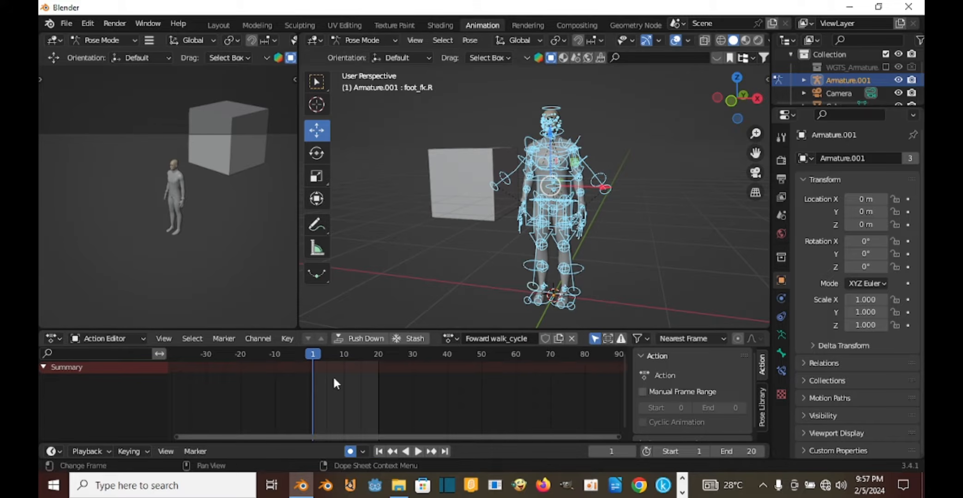
scroll(369, 366, "up", 3)
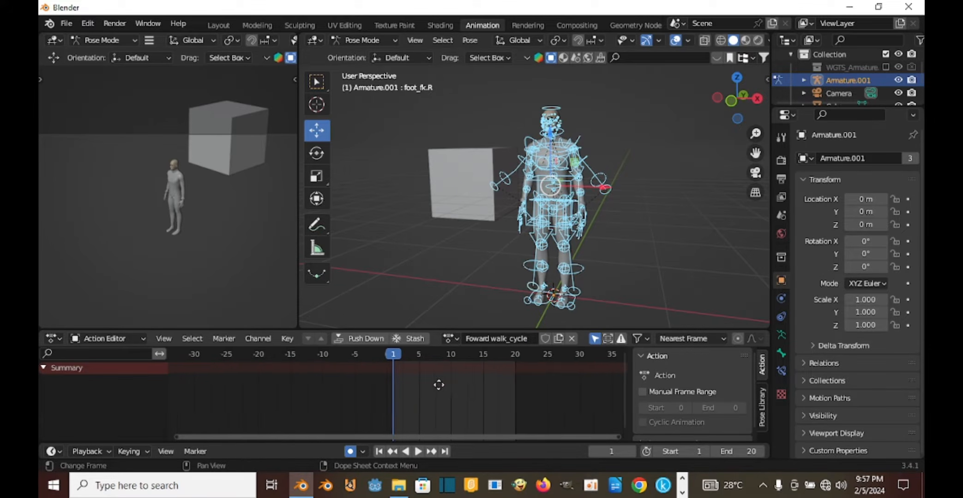
Select the left foot's IK control at frame 1 and move it forward along the Y axis into a stride.
scroll(436, 394, "down", 1)
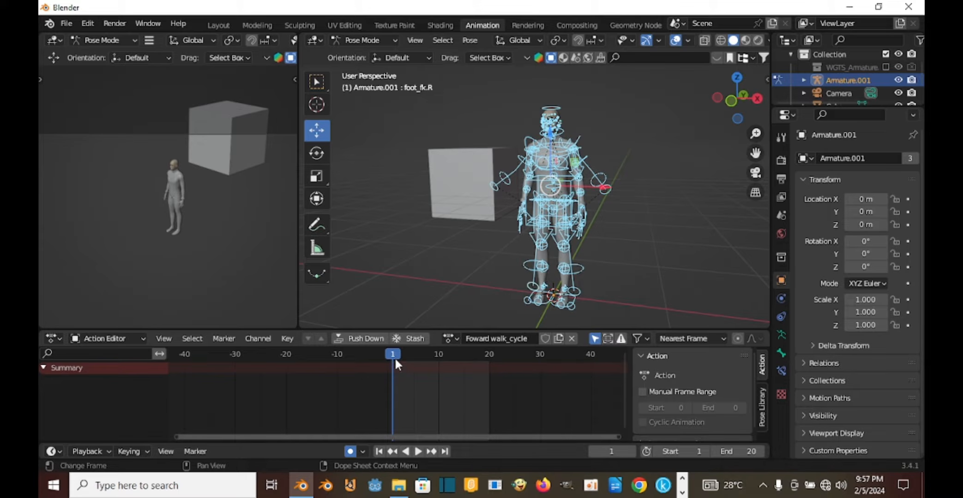
mouse_move(535, 225)
middle_mouse_down()
mouse_move(564, 242)
mouse_move(591, 167)
mouse_move(546, 196)
mouse_move(552, 219)
mouse_move(525, 214)
mouse_move(542, 235)
middle_mouse_up()
left_click(543, 216)
middle_click_drag(542, 181, 531, 231, "shift")
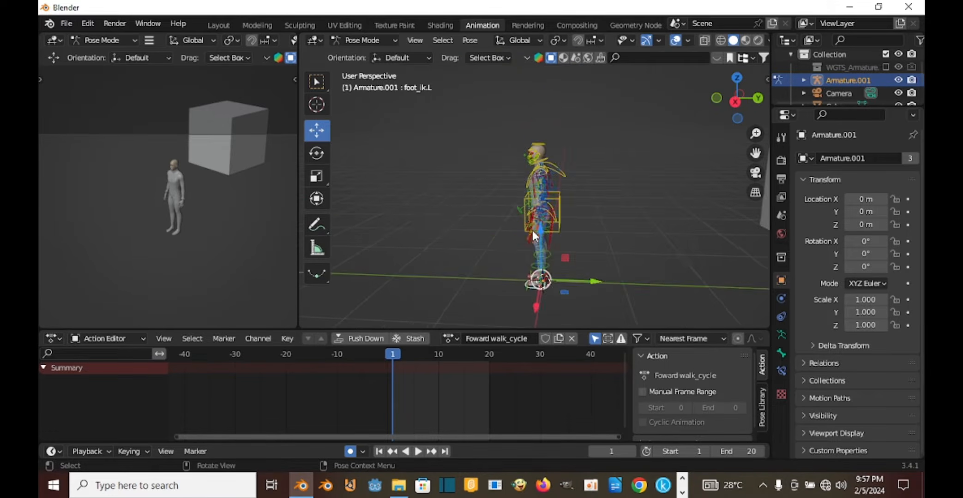
scroll(532, 230, "up", 5)
scroll(550, 190, "down", 4)
middle_click_drag(558, 184, 562, 132, "shift")
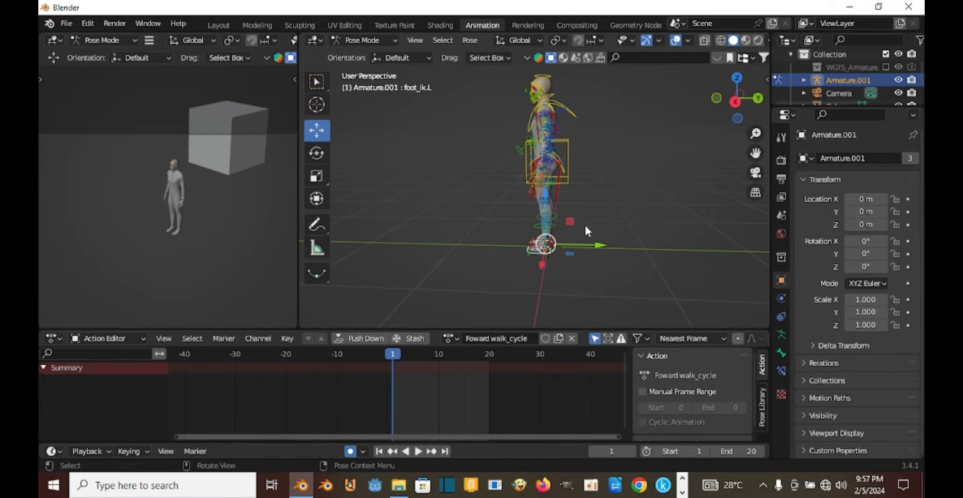
middle_click_drag(571, 162, 619, 165, "shift")
scroll(577, 198, "up", 1)
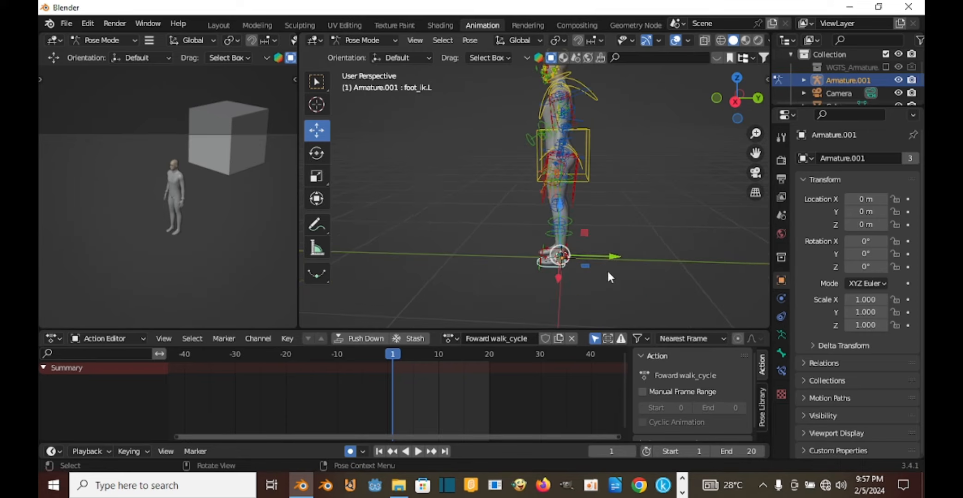
left_click_drag(605, 260, 561, 255)
Move the right foot's IK control backward along the Y axis to open the stride at frame 1.
mouse_move(539, 255)
middle_mouse_down()
mouse_move(516, 257)
mouse_move(538, 257)
middle_mouse_up()
left_click(548, 254)
scroll(546, 255, "up", 3)
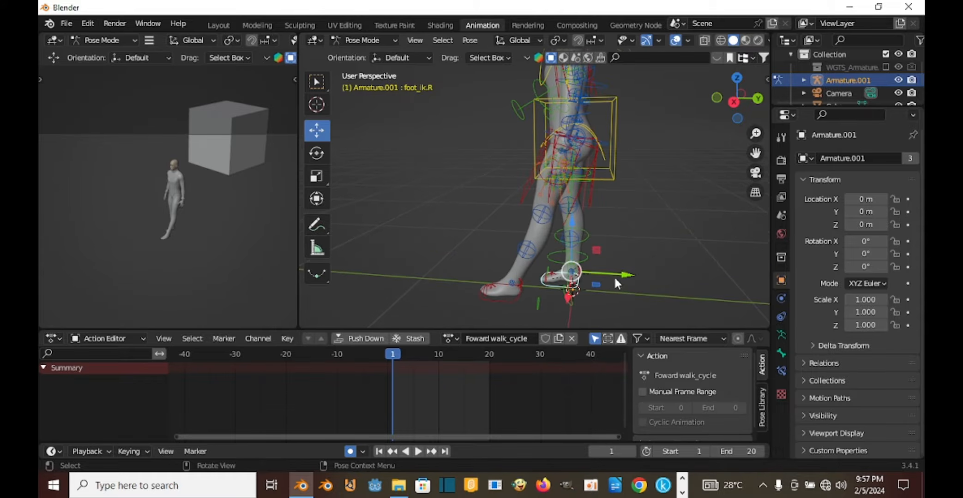
left_click_drag(621, 275, 662, 273)
Lower the torso control along the Z axis so both knees bend in the stride pose.
left_click(612, 118)
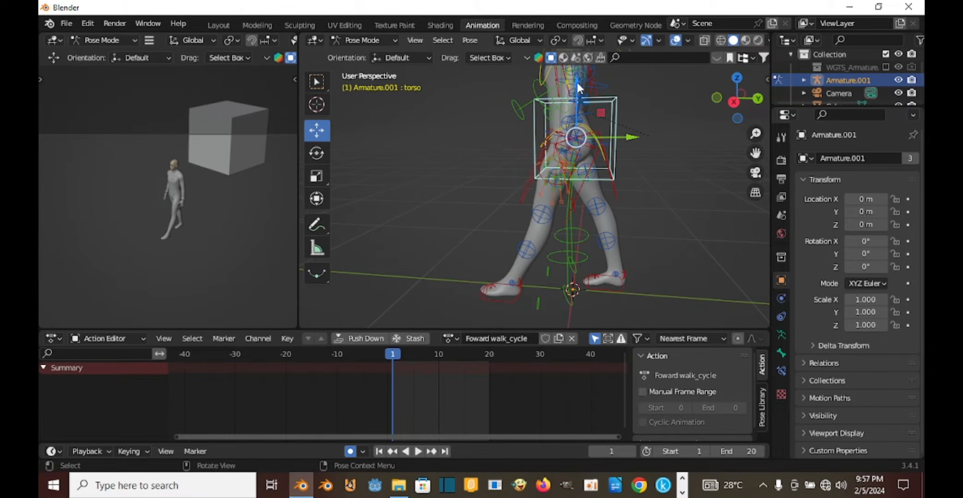
key("g")
left_click_drag(577, 103, 578, 107)
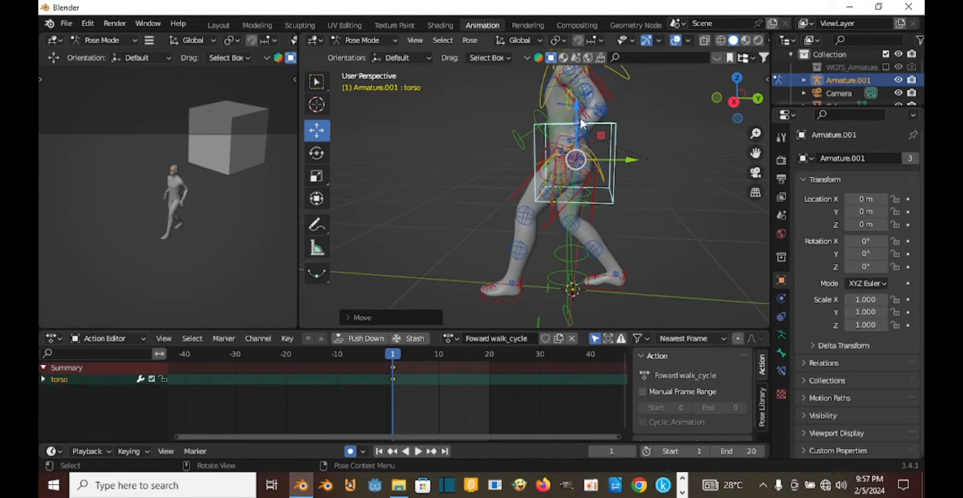
Swing the right hand's IK control forward along the Y axis and rotate the hand to follow the arm.
scroll(579, 125, "down", 2)
middle_click_drag(560, 171, 591, 169)
scroll(590, 166, "up", 3)
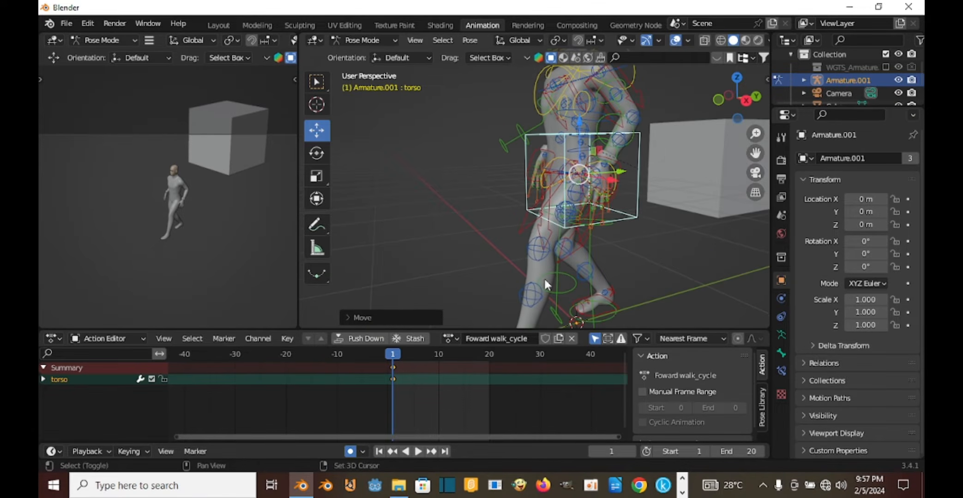
left_click(351, 451)
middle_click_drag(454, 297, 600, 181)
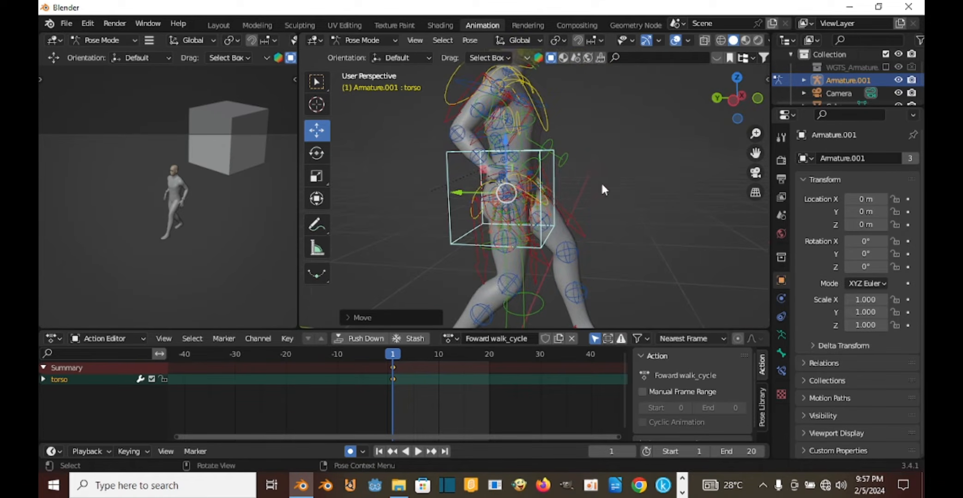
middle_click_drag(519, 183, 529, 197)
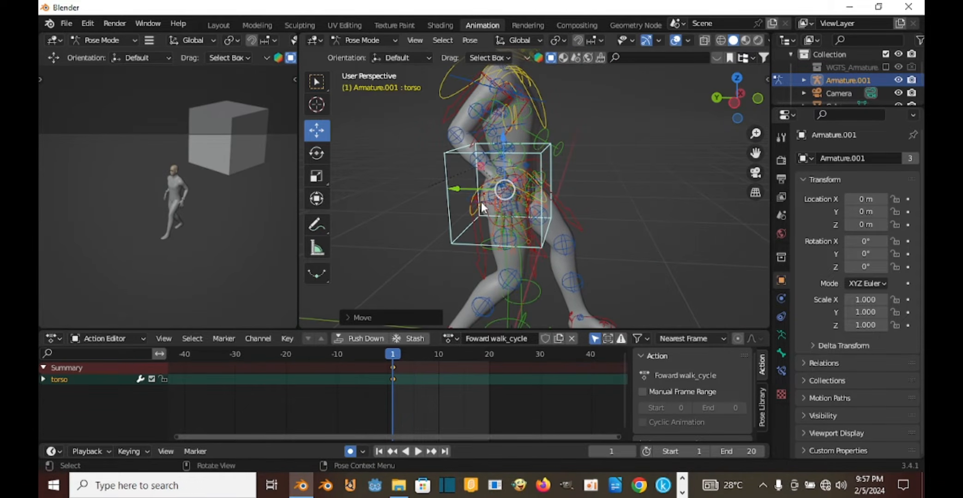
left_click(495, 206)
left_click(515, 217)
middle_click_drag(515, 216, 529, 242)
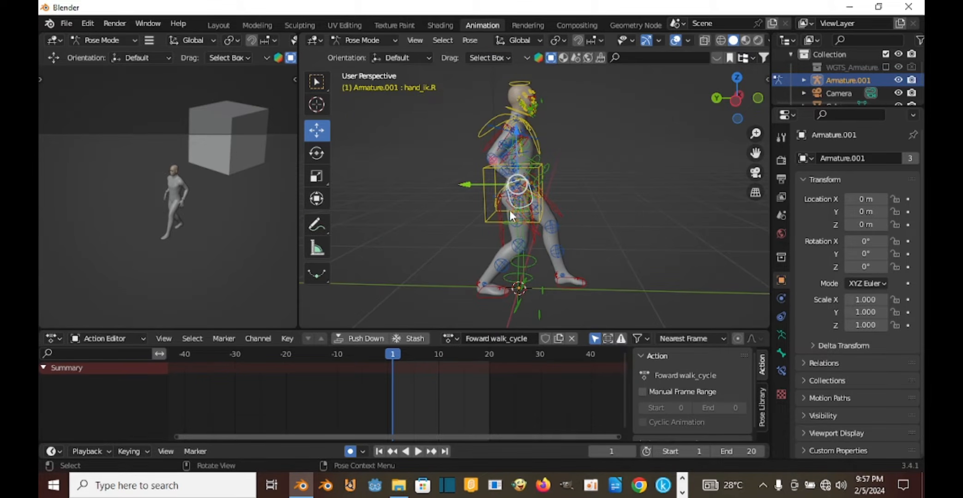
left_click_drag(467, 183, 501, 189)
key("r")
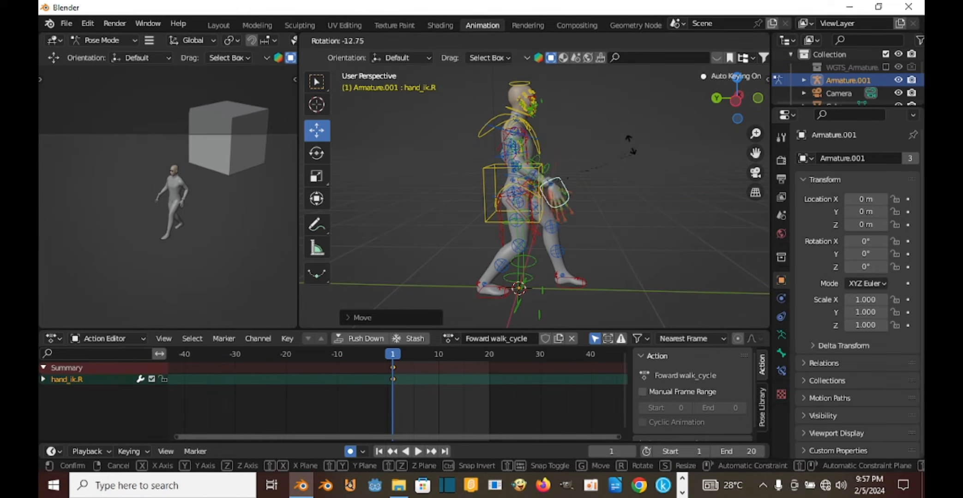
left_click(626, 131)
Refine the right hand's IK control with further moves and a rotation so the arm reaches naturally ahead of the body.
middle_click_drag(625, 134, 476, 320)
key("g")
left_click(518, 223)
key("r")
left_click(614, 197)
key("g")
left_click(539, 231)
key("g")
left_click(530, 206)
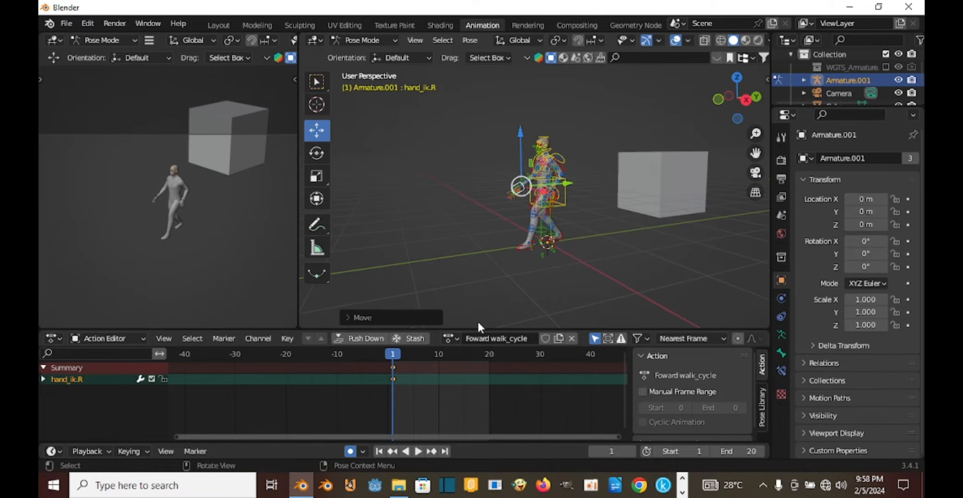
Swing the left hand's IK control behind the hips, rotating it to follow the arm and moving it slightly further back.
scroll(483, 211, "up", 4)
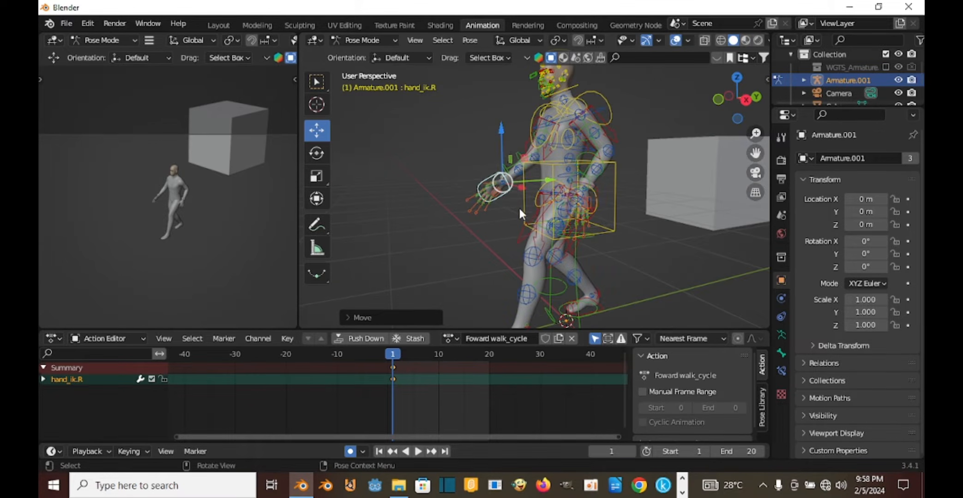
left_click(594, 184)
middle_click_drag(610, 210, 552, 214)
key("g")
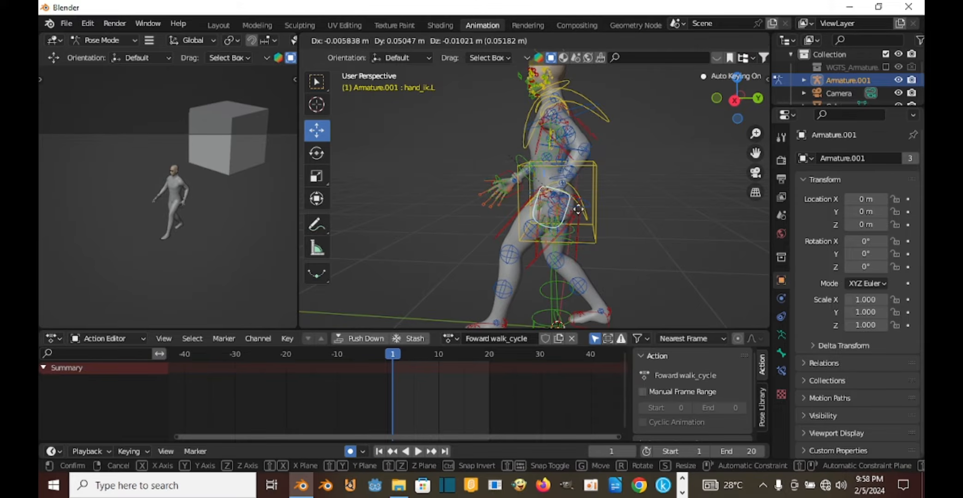
left_click(602, 208)
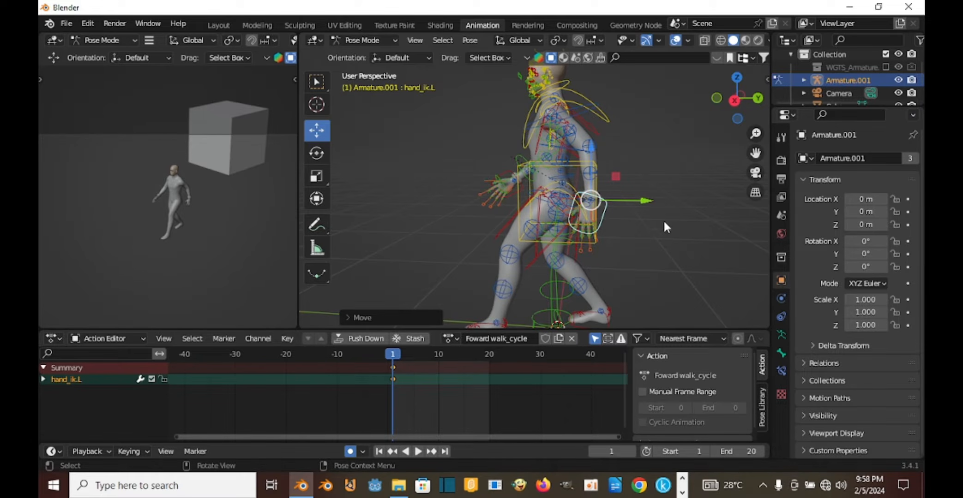
key("r")
left_click(643, 180)
key("g")
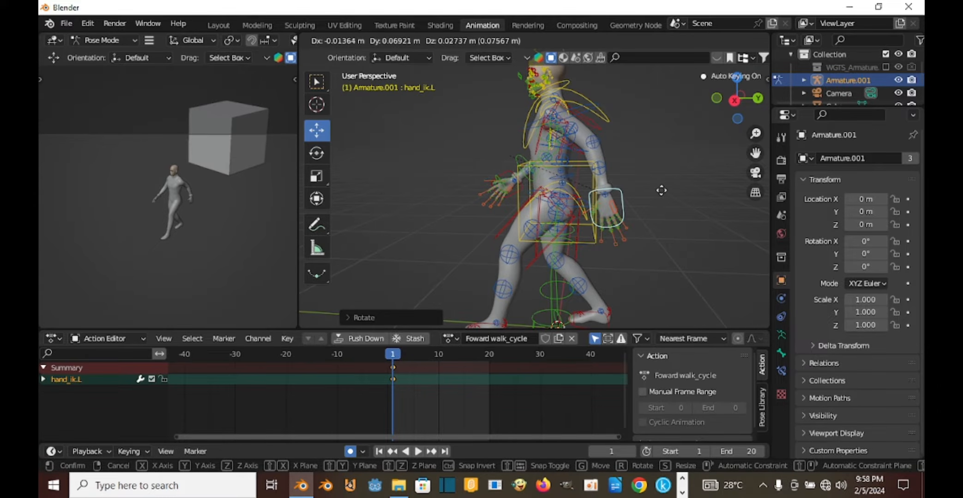
left_click(661, 190)
Lower the left hand's IK control slightly along the Z axis.
middle_click_drag(628, 227, 545, 200)
middle_click_drag(568, 238, 592, 186, "shift")
scroll(593, 187, "down", 2)
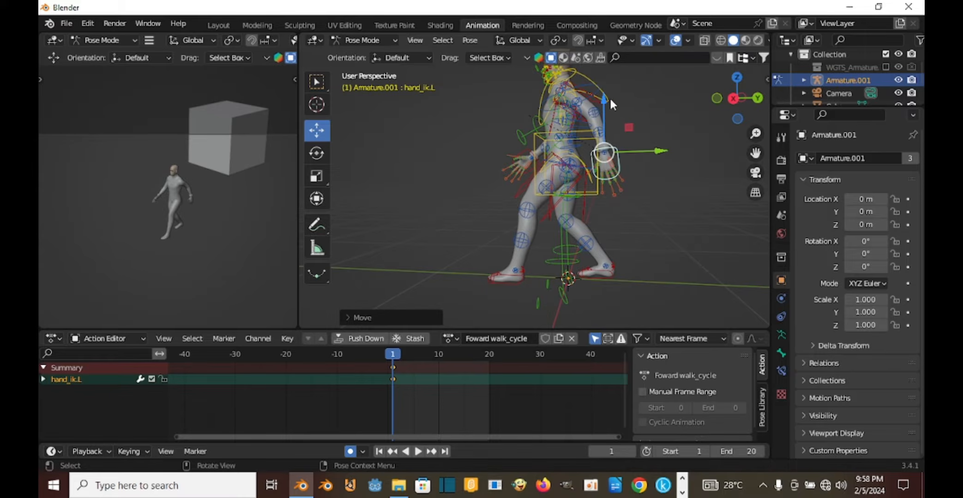
left_click_drag(605, 97, 604, 106)
Raise the torso control slightly along the Z axis to ease the knee bend at frame 1.
middle_click_drag(635, 167, 638, 216)
scroll(623, 188, "up", 2)
scroll(623, 187, "down", 3)
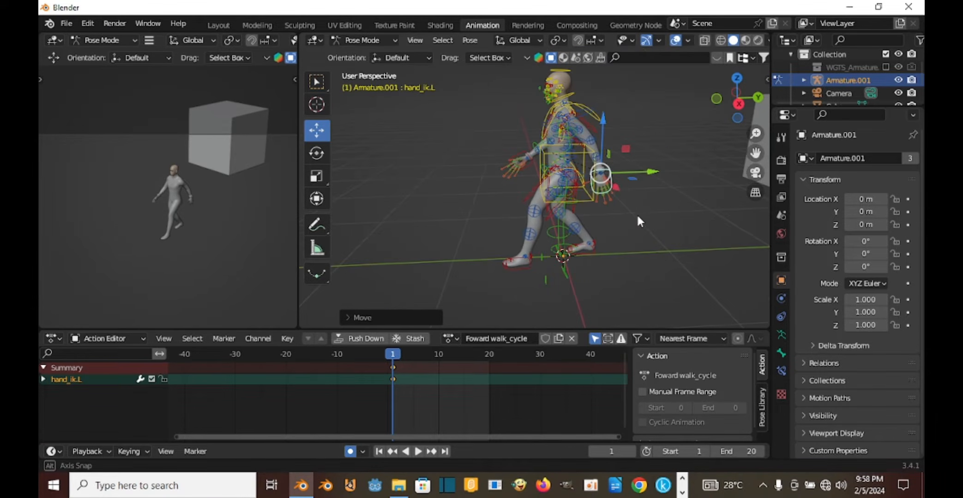
left_click(586, 152)
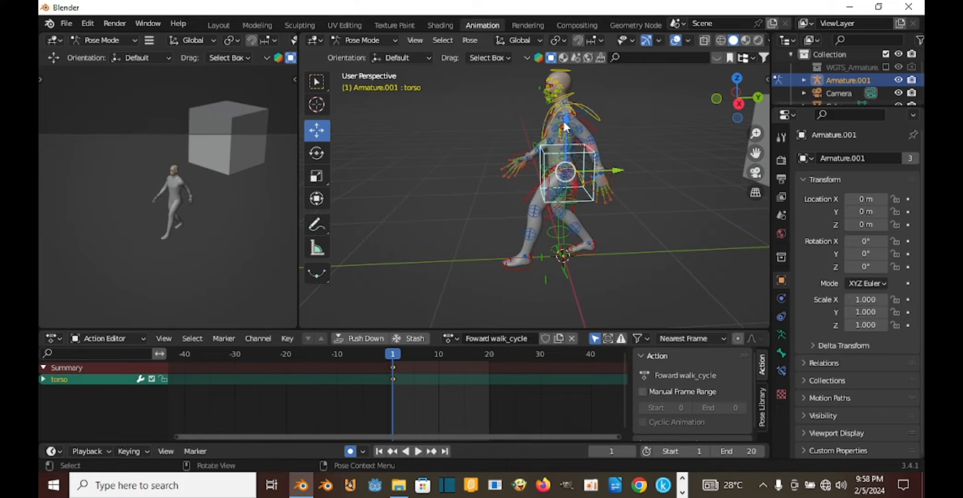
left_click_drag(564, 123, 569, 120)
Raise the right hand's IK control slightly along the Z axis.
scroll(609, 146, "up", 3)
middle_click_drag(617, 166, 582, 257)
left_click(490, 254)
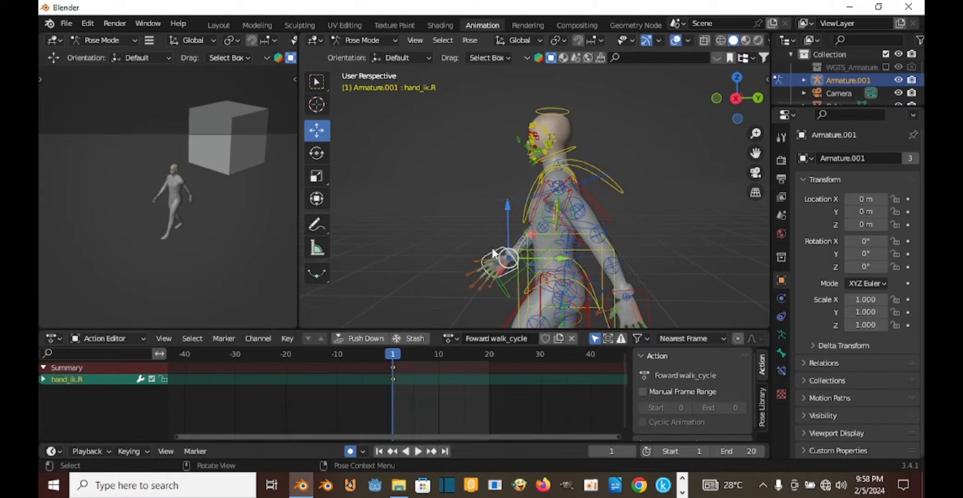
left_click_drag(507, 213, 504, 203)
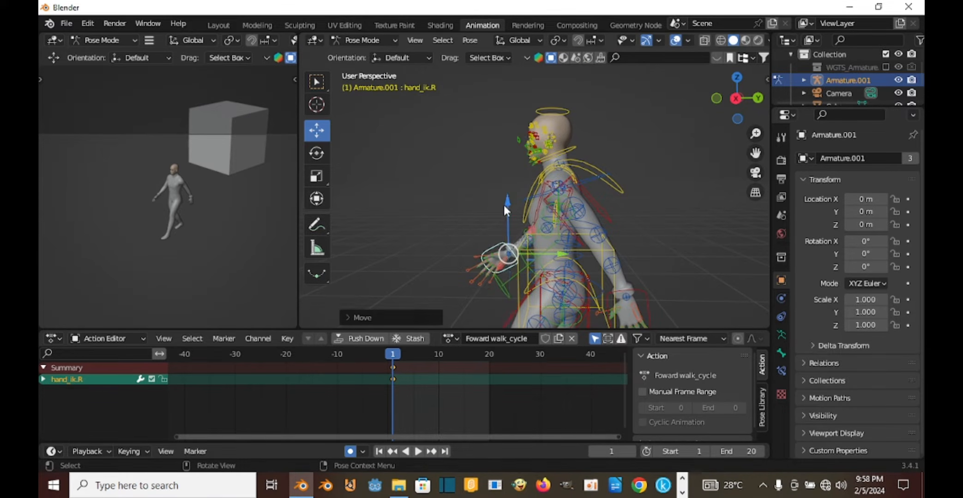
Rotate the torso control slightly about the global Z axis so the left hip turns forward with the leading leg.
middle_click_drag(503, 203, 602, 266)
scroll(588, 280, "up", 2)
left_click(612, 234)
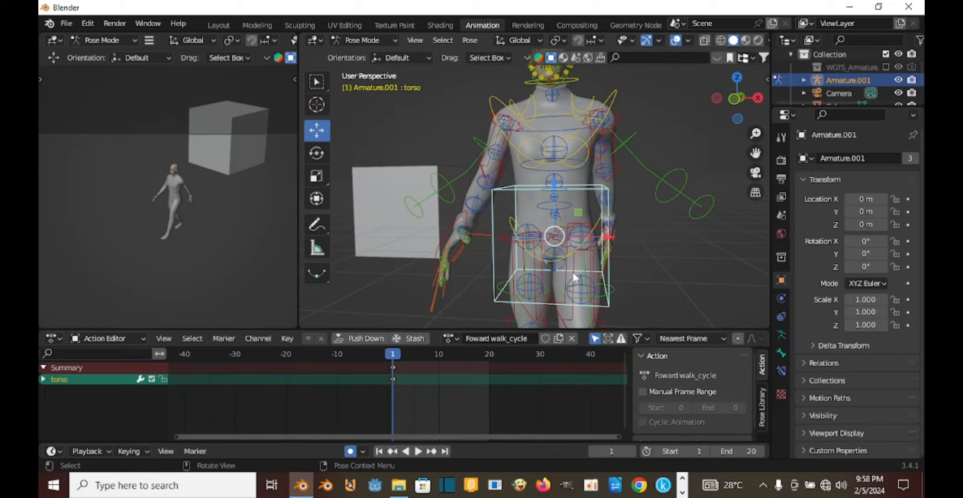
scroll(594, 284, "up", 4)
middle_click_drag(604, 236, 607, 213)
key("r")
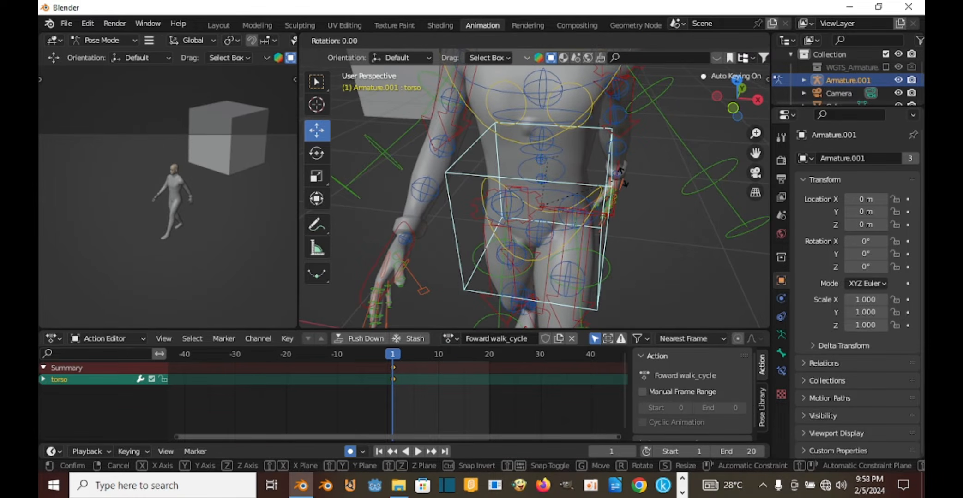
key("z")
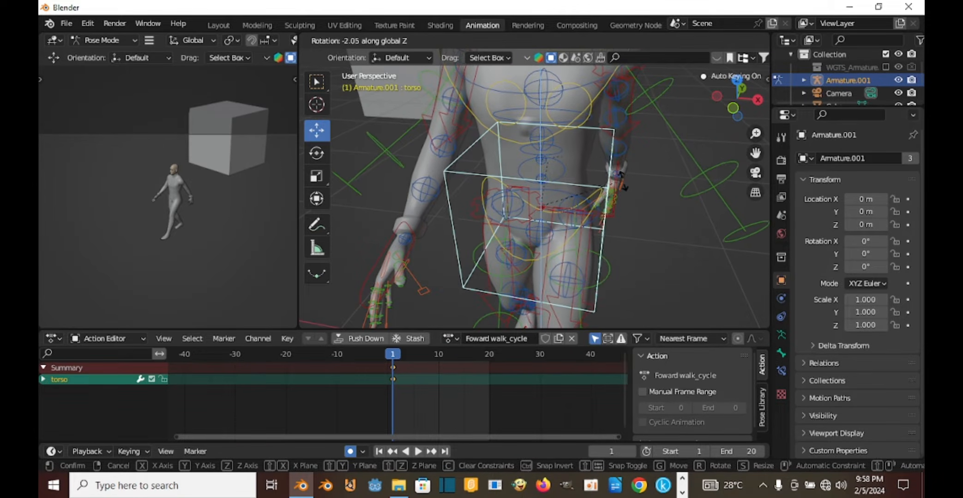
left_click(622, 187)
Rotate the chest control about the global Z axis opposite to the hips, bringing the right shoulder forward.
scroll(625, 194, "down", 4)
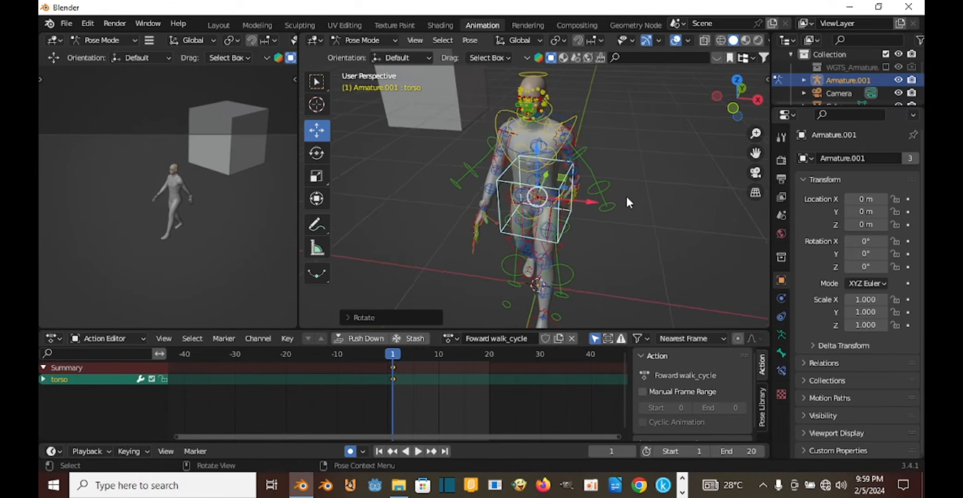
middle_click_drag(625, 195, 582, 182)
scroll(580, 175, "up", 3)
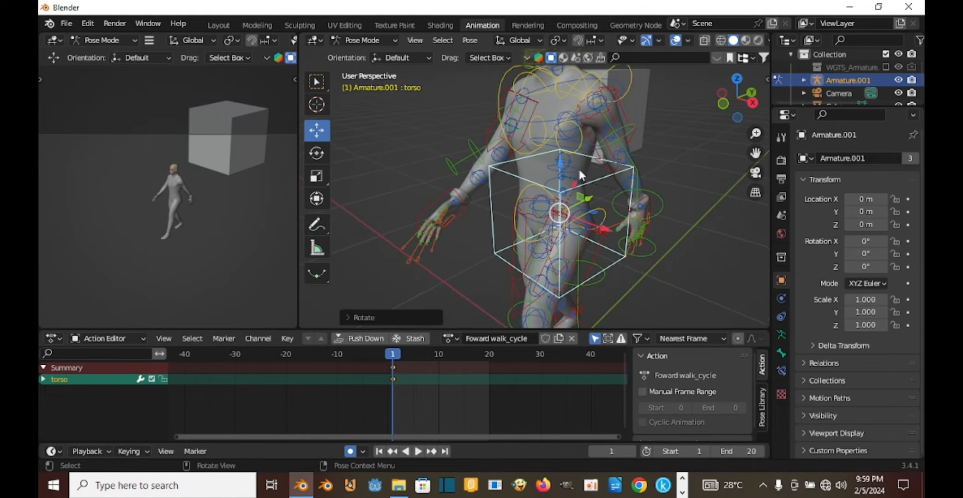
left_click(599, 86)
middle_click_drag(609, 60, 590, 60, "shift")
middle_click_drag(589, 124, 604, 153)
scroll(609, 136, "down", 3)
scroll(608, 228, "up", 1)
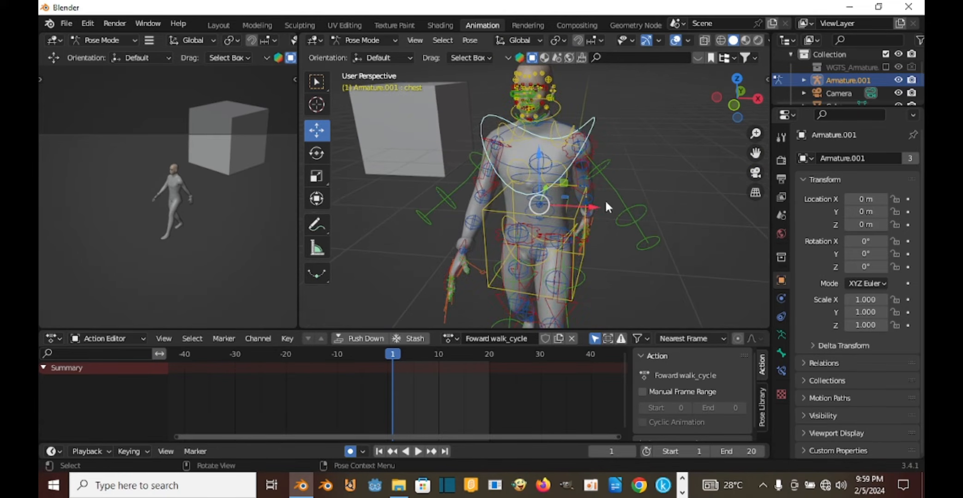
middle_click_drag(590, 235, 619, 204)
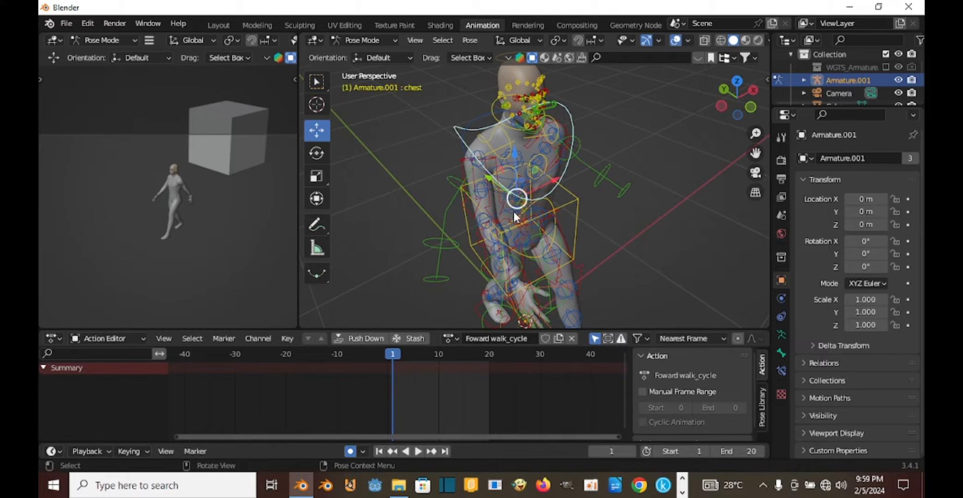
key("r")
key("z")
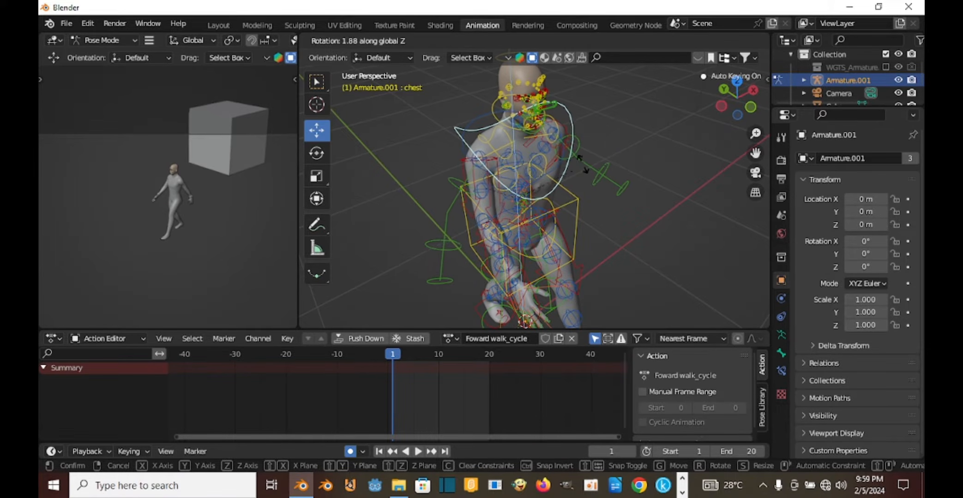
left_click(583, 159)
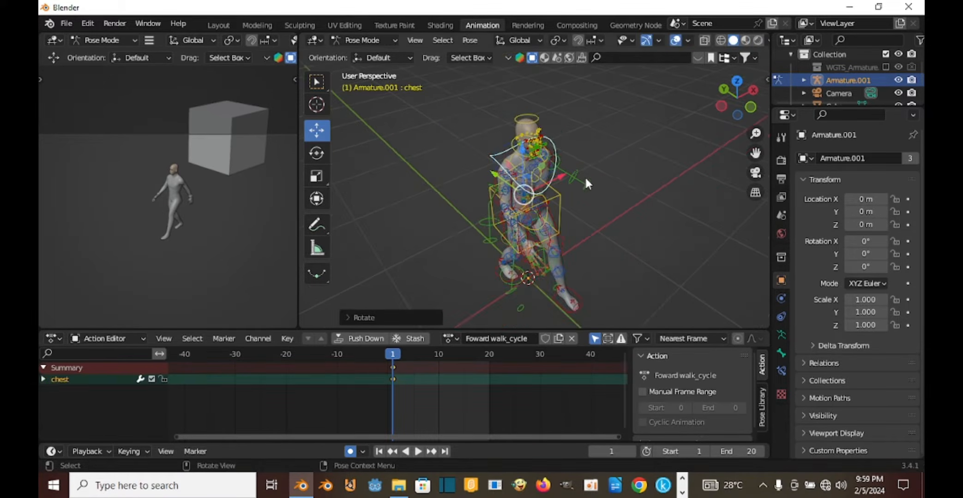
Rotate the head control about the global Z axis, fine-tuning it from above so the face points straight ahead.
middle_click_drag(584, 176, 546, 120)
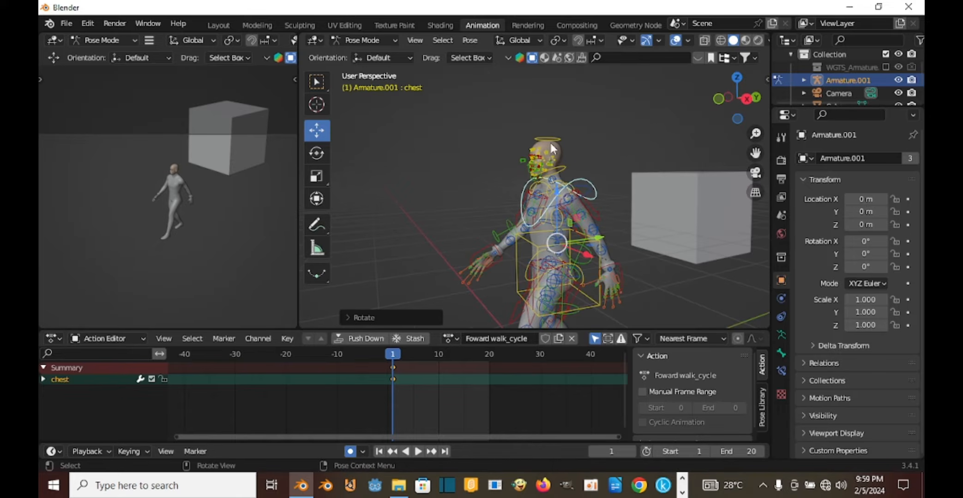
left_click(553, 138)
middle_click_drag(562, 169, 631, 163)
key("r")
key("z")
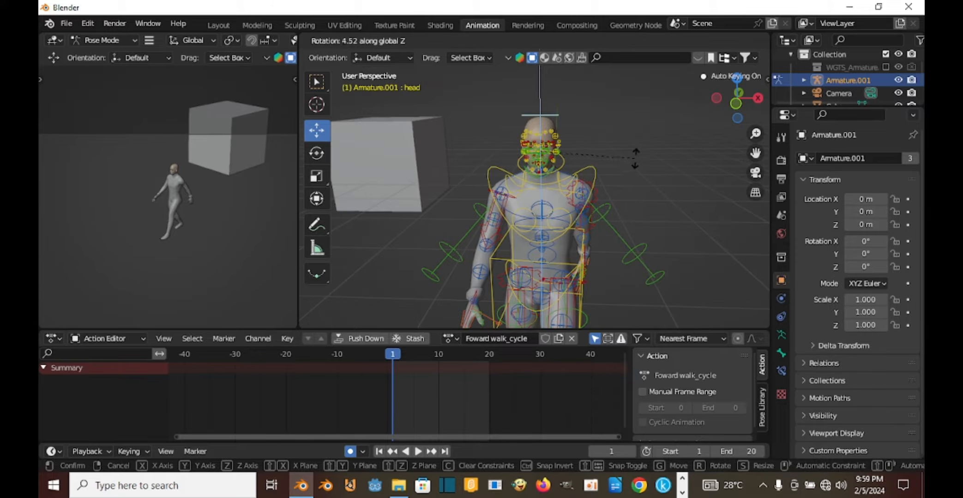
left_click(635, 158)
middle_click_drag(633, 157, 619, 304)
key("r")
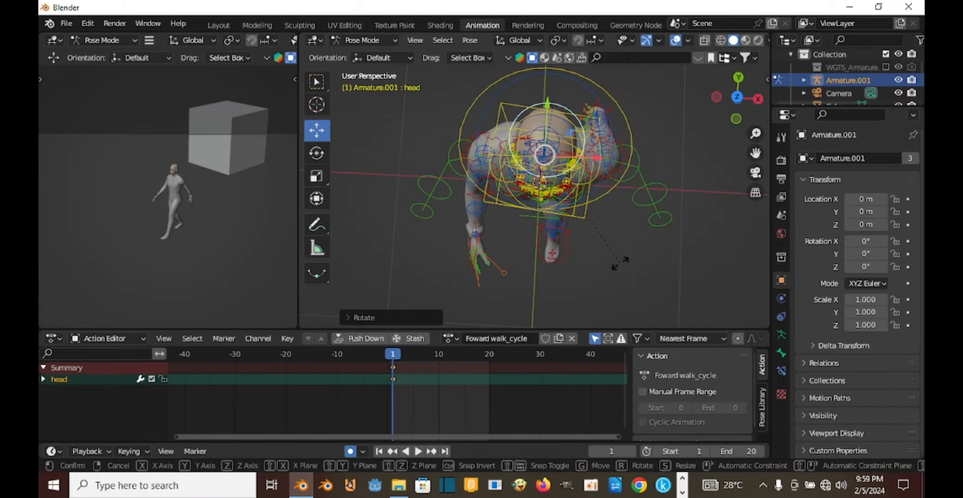
key("z")
left_click(623, 252)
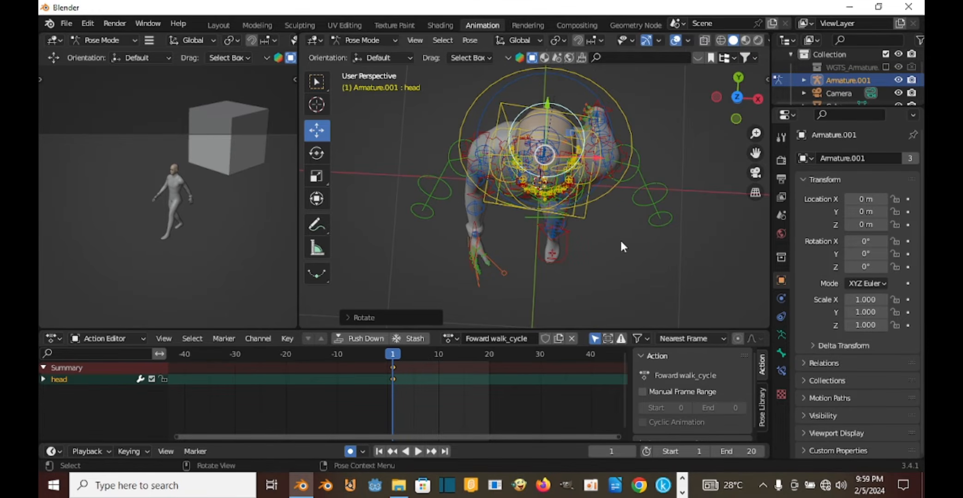
middle_click_drag(620, 239, 585, 191)
scroll(552, 188, "up", 3)
left_click(536, 189)
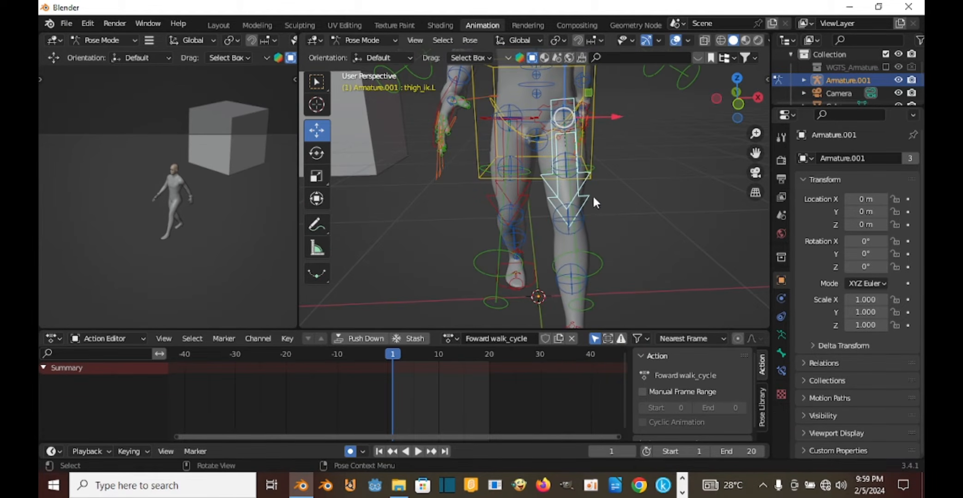
key("r")
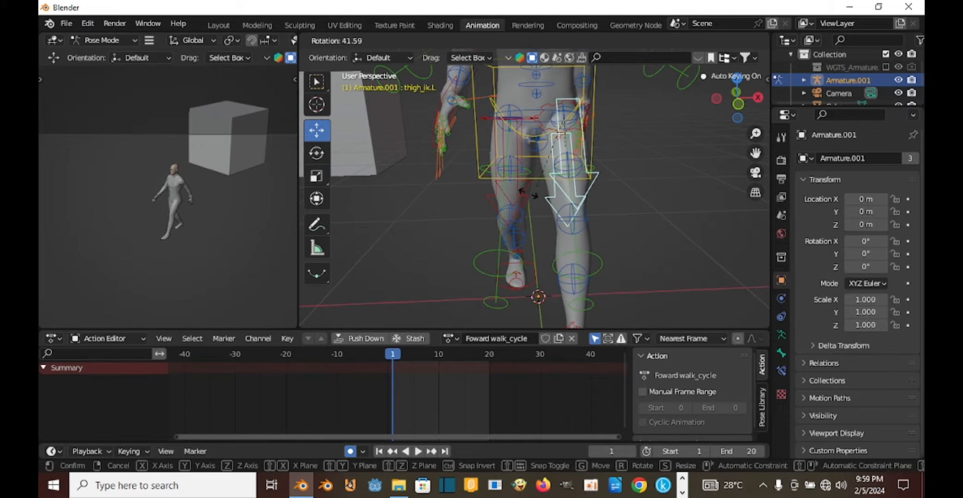
left_click(630, 187)
middle_click_drag(630, 187, 527, 198)
scroll(569, 194, "down", 3)
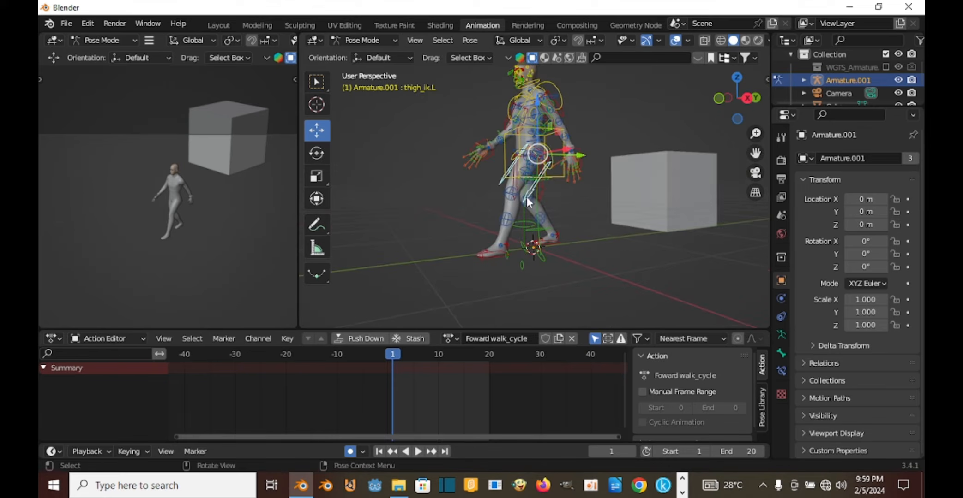
Select all the rig's controls and insert Location & Rotation keyframes on frame 1.
key("a")
middle_click_drag(579, 162, 567, 202)
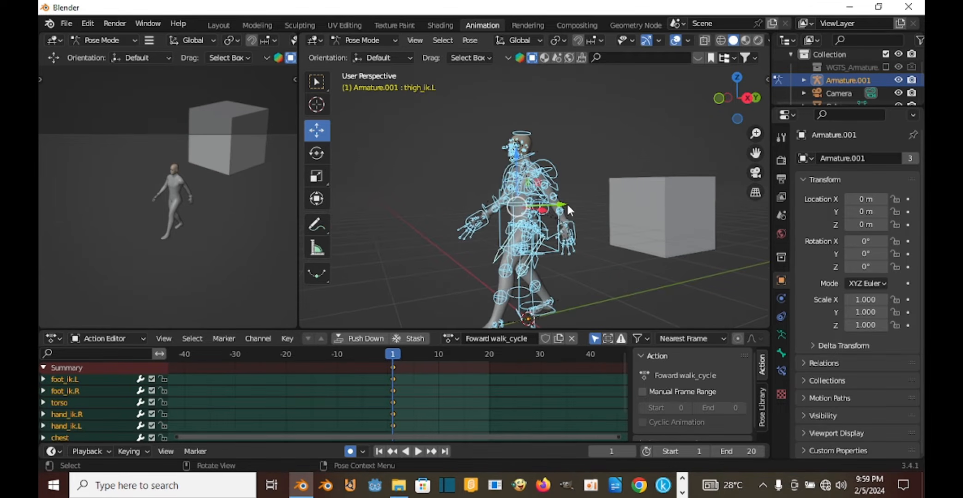
key("i")
left_click(566, 202)
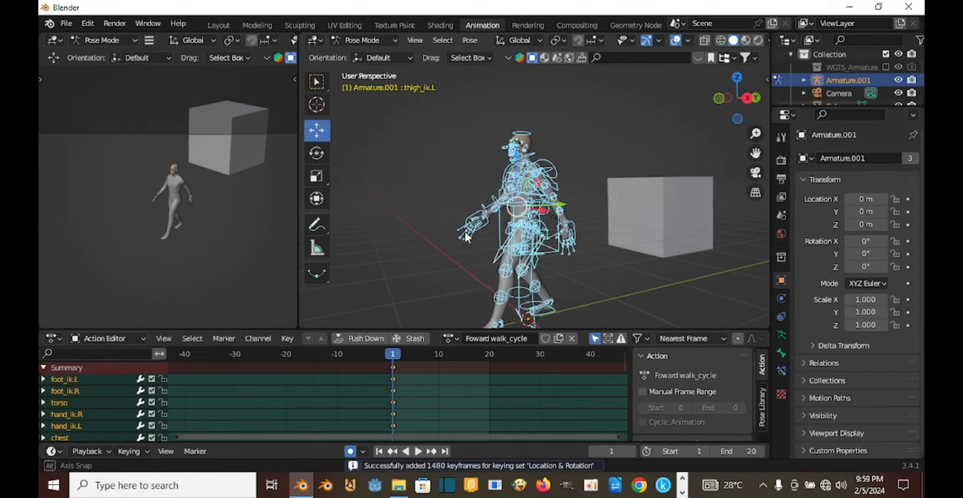
Select and copy all the pose keyframes on frame 1 of the forward walk-cycle action.
middle_click_drag(465, 233, 570, 224)
scroll(516, 224, "up", 4)
scroll(560, 188, "down", 2)
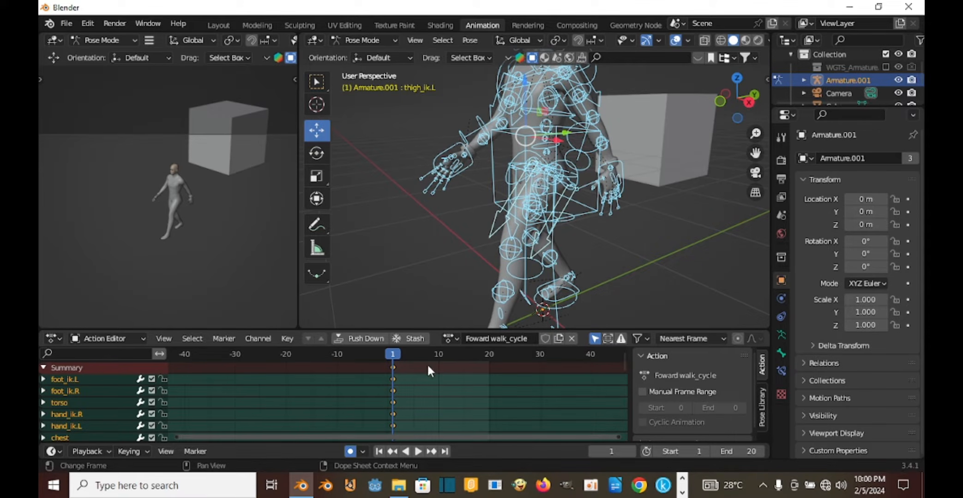
key("ctrl")
left_click(393, 365)
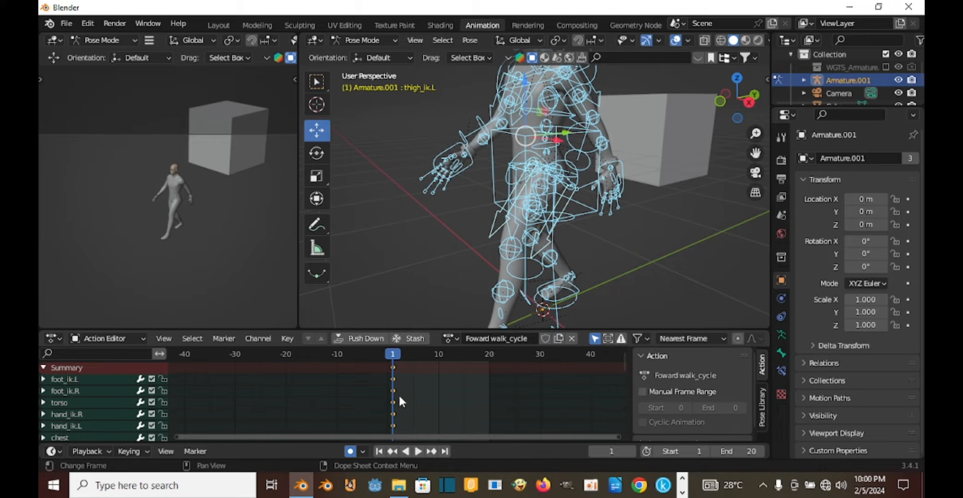
key("ctrl")
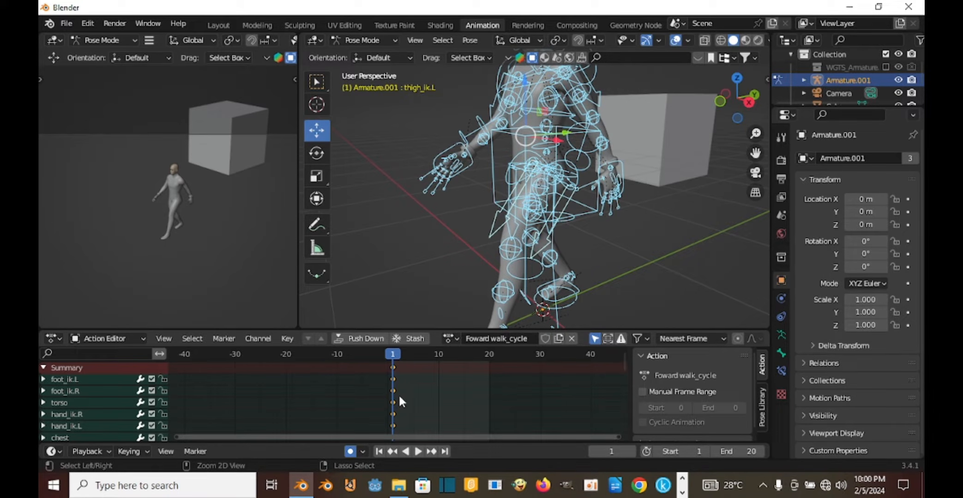
left_click(43, 368)
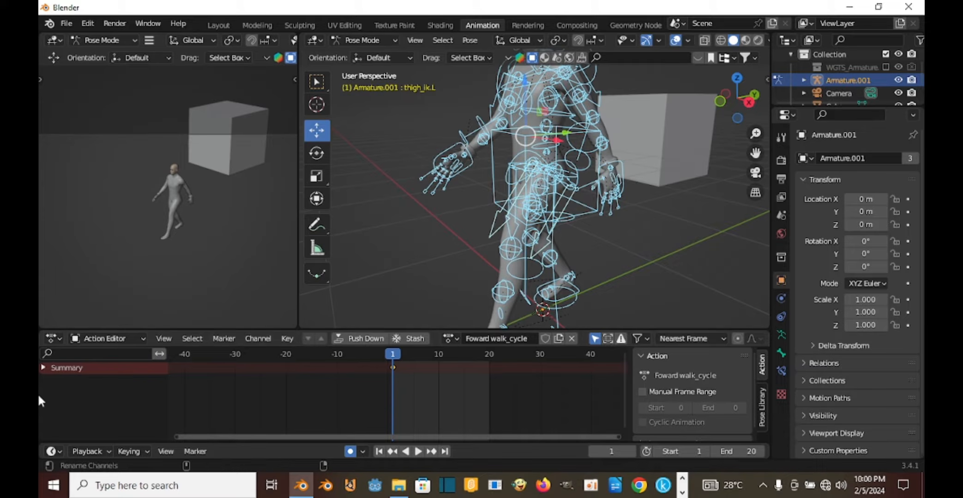
left_click(43, 367)
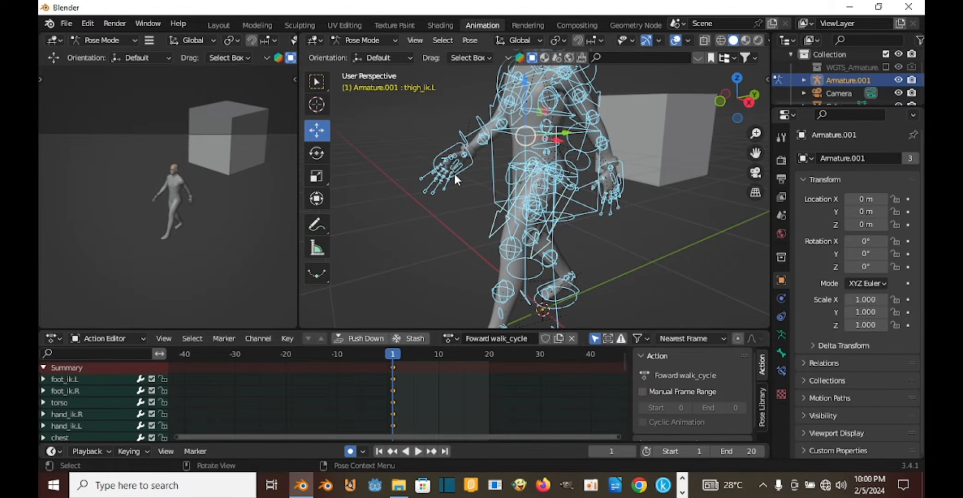
Paste the copied pose keyframes flipped on frame 10 so the opposite leg and arm lead.
scroll(455, 174, "down", 2)
middle_click_drag(455, 174, 453, 198, "shift")
middle_click_drag(453, 198, 418, 194)
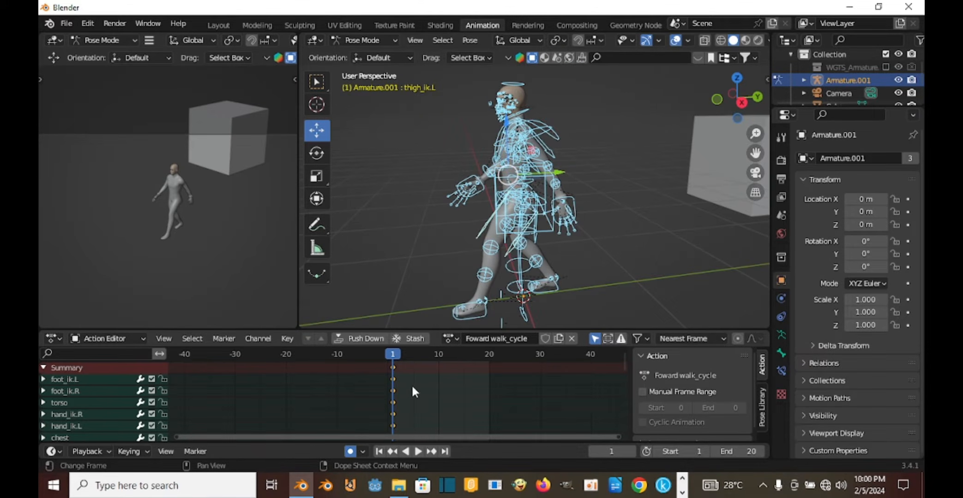
left_click(436, 355)
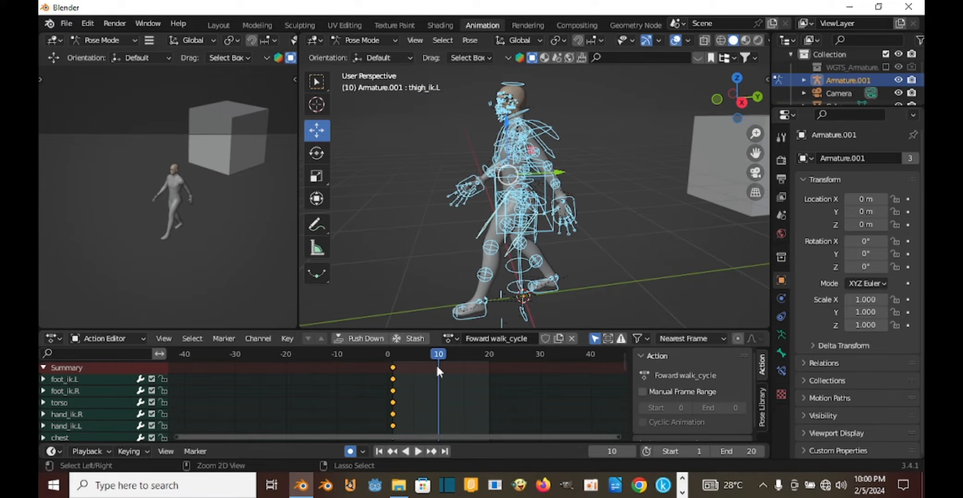
key("ctrl+v")
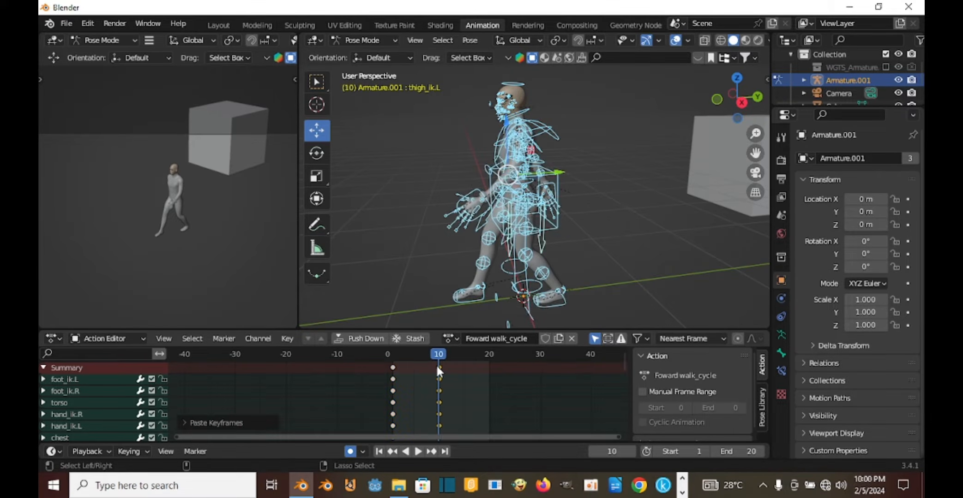
middle_click_drag(521, 223, 452, 211)
middle_click_drag(556, 185, 512, 211)
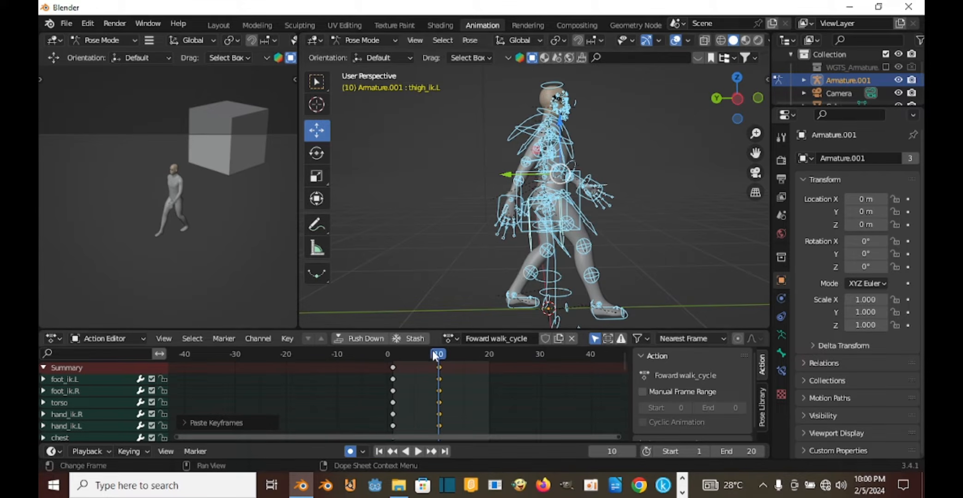
Preview the walk cycle and paste the copied first-frame pose keyframes at frame 20.
key("space")
left_click_drag(441, 360, 375, 366)
key("space")
middle_click_drag(460, 285, 468, 270)
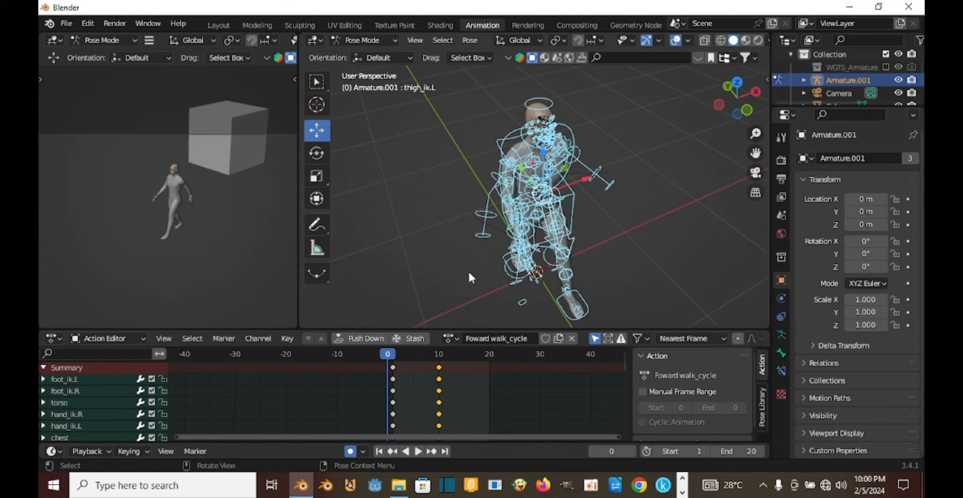
key("space")
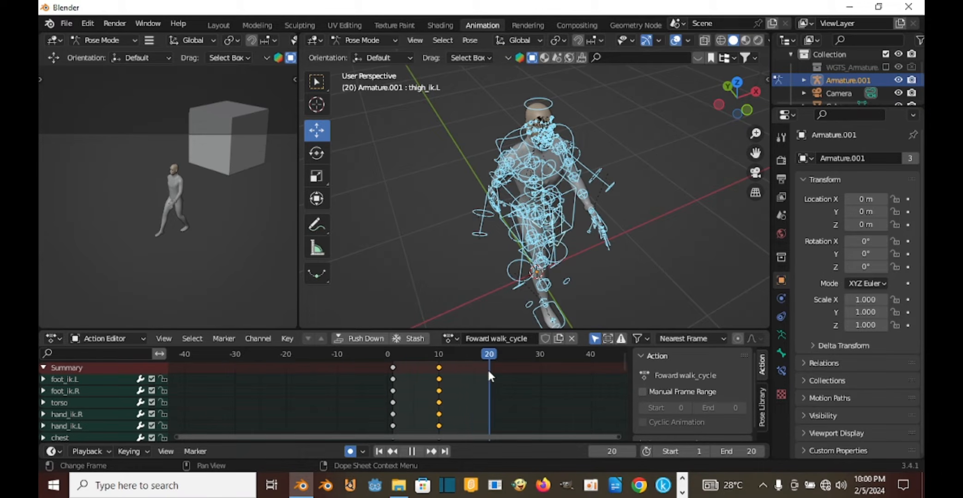
key("space")
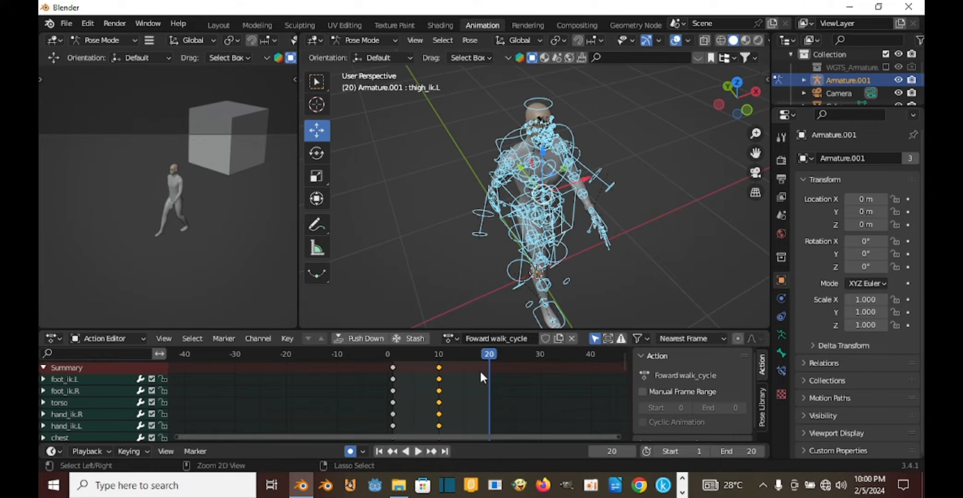
key("ctrl+v")
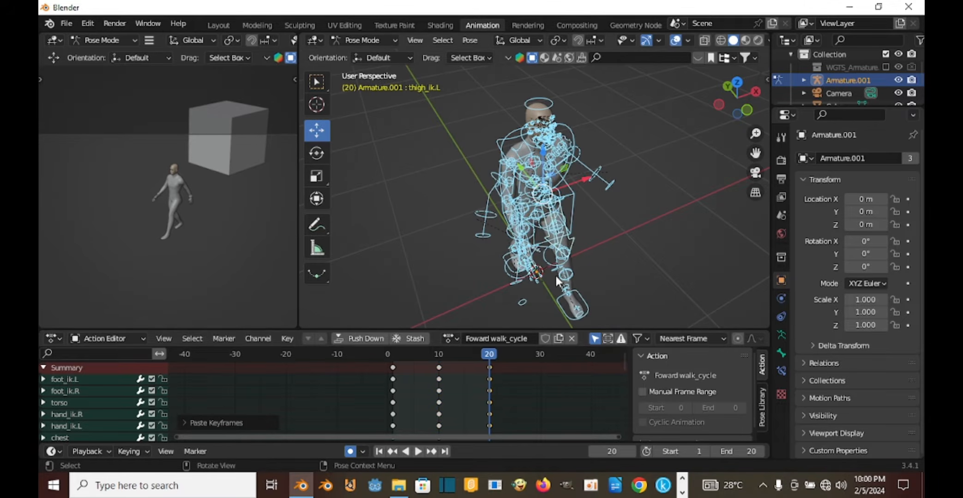
middle_click_drag(493, 217, 443, 259)
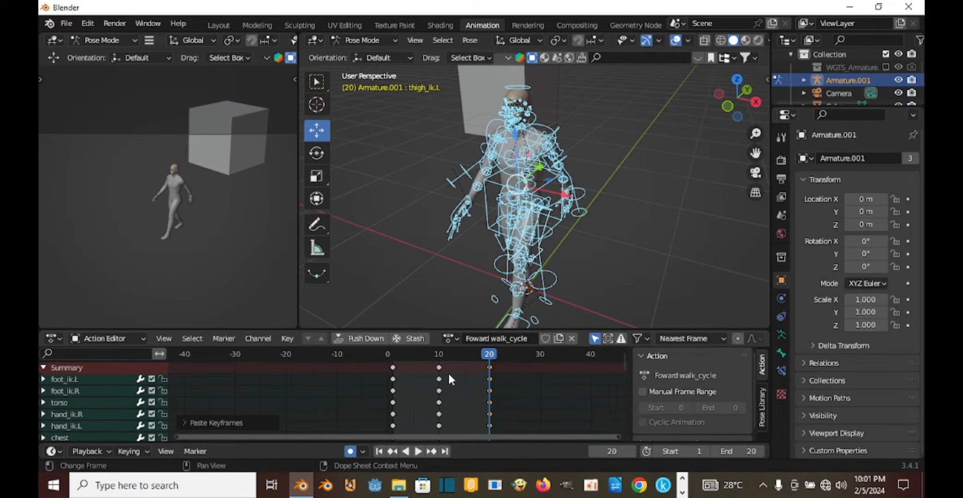
At frame 5, raise the torso control vertically until the bent legs straighten into the passing pose.
mouse_move(483, 355)
left_mouse_down()
mouse_move(393, 354)
mouse_move(498, 363)
left_mouse_up()
middle_click_drag(526, 180, 513, 151)
middle_click_drag(690, 194, 595, 256)
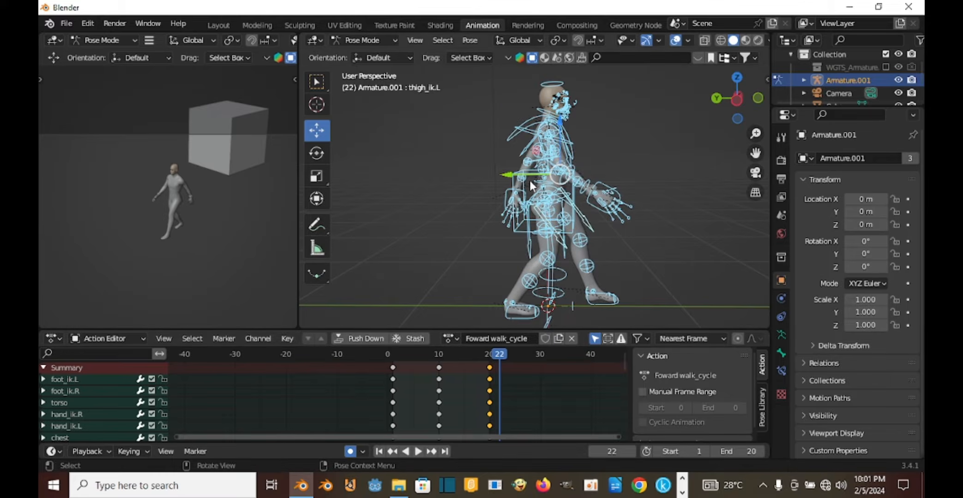
middle_click_drag(504, 296, 503, 262, "shift")
scroll(402, 360, "up", 2)
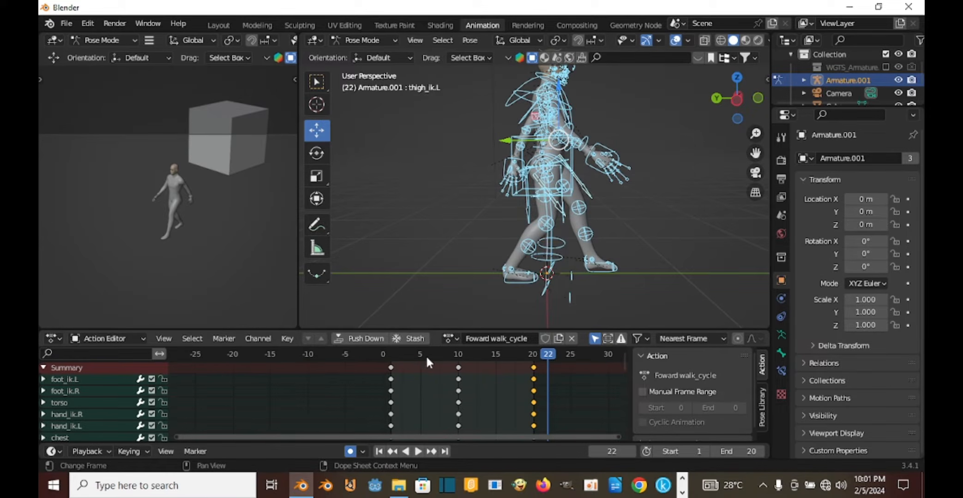
left_click(421, 355)
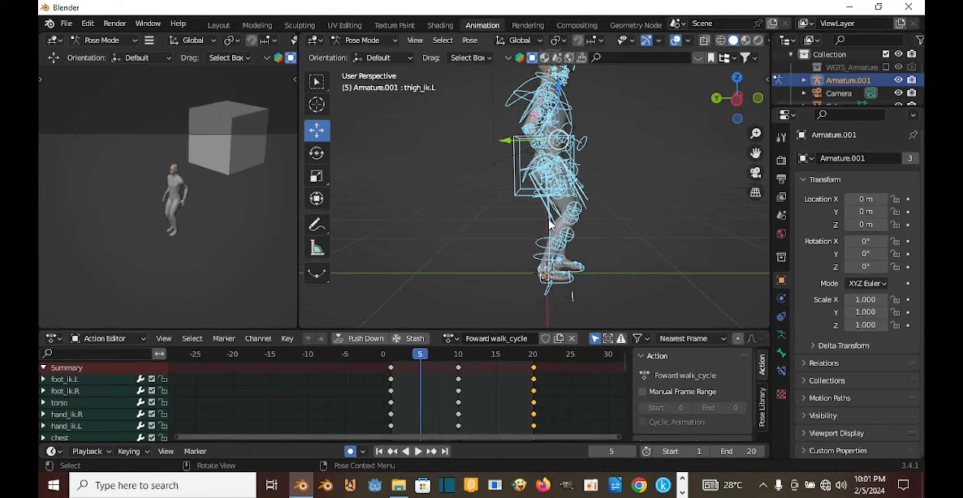
scroll(551, 214, "down", 2)
middle_click_drag(552, 215, 492, 227, "shift")
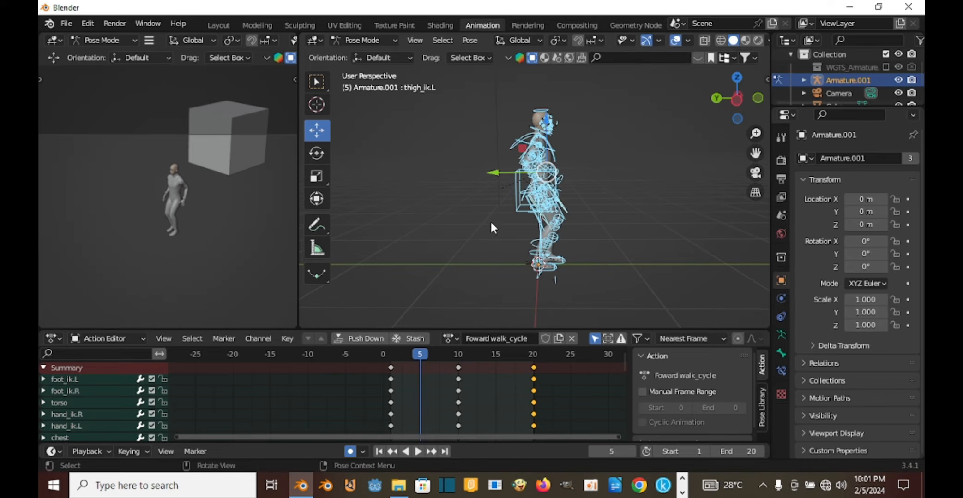
left_click(518, 207)
scroll(555, 199, "up", 2)
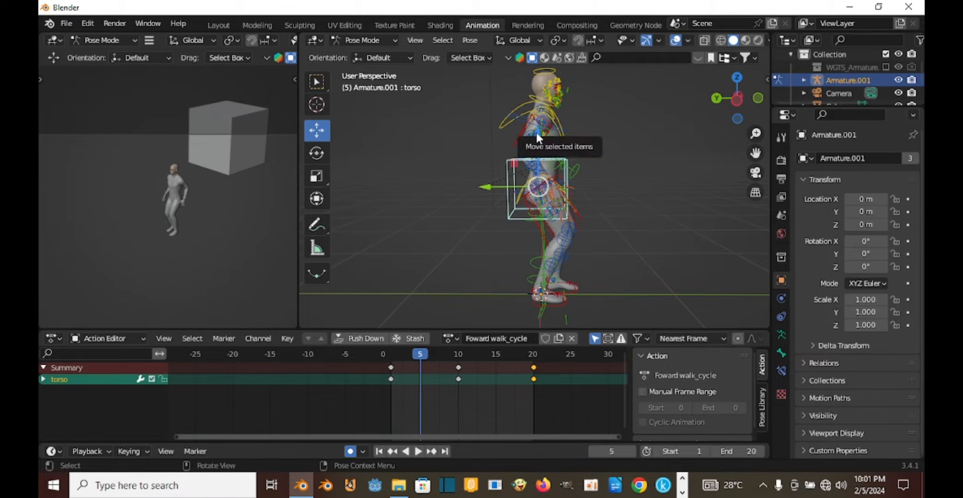
left_click_drag(535, 130, 539, 118)
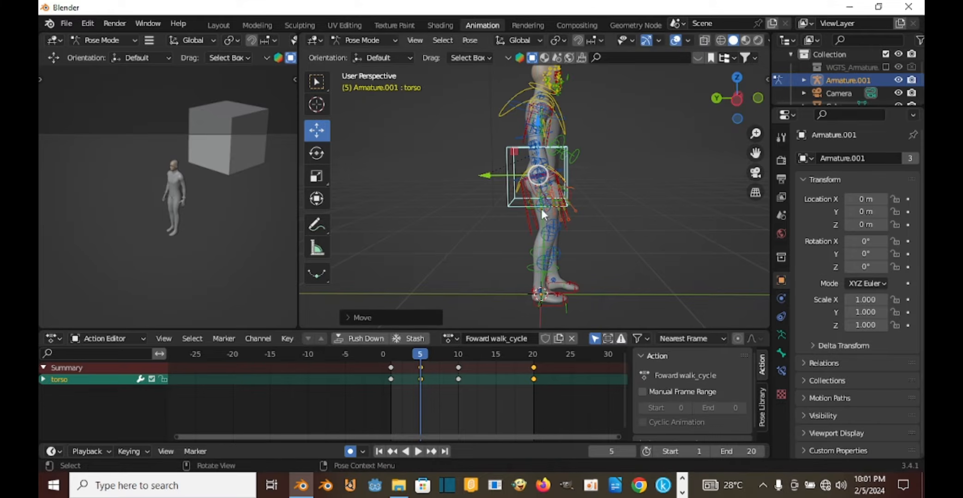
scroll(540, 227, "up", 1)
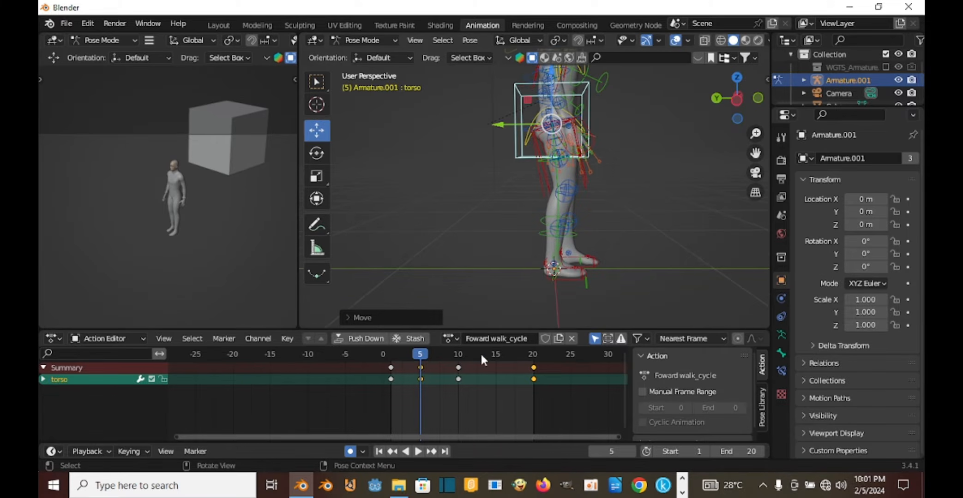
At frame 5, raise the right foot IK control about 0.15 m and rotate it about 33° so the toes point down.
key("space")
left_click_drag(407, 358, 403, 358)
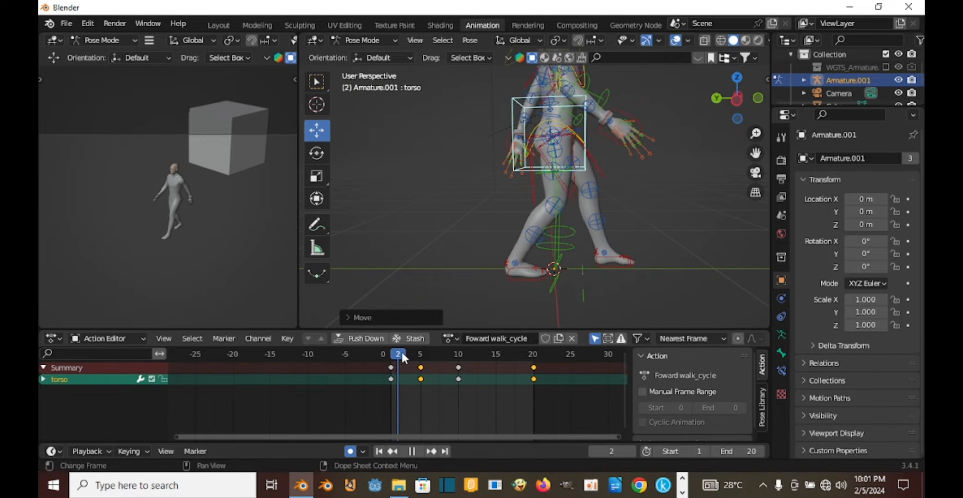
key("space")
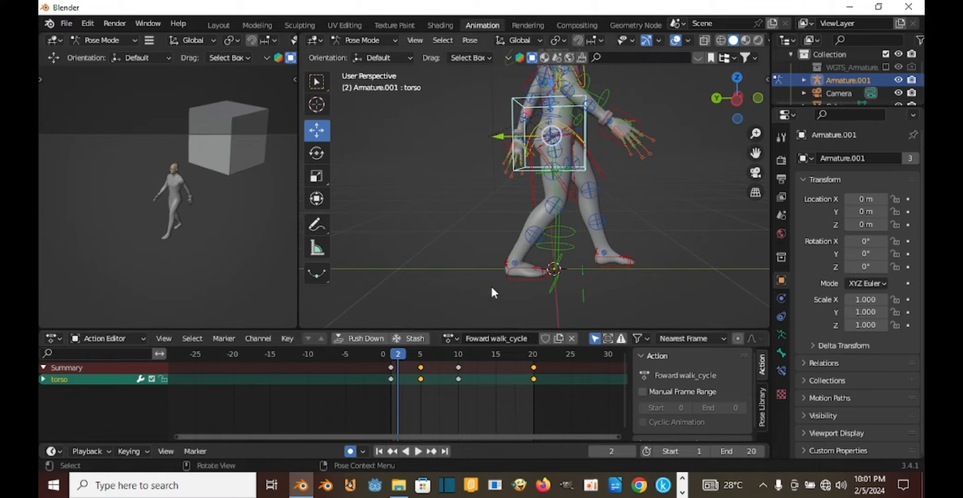
left_click(517, 280)
left_click_drag(398, 359, 418, 355)
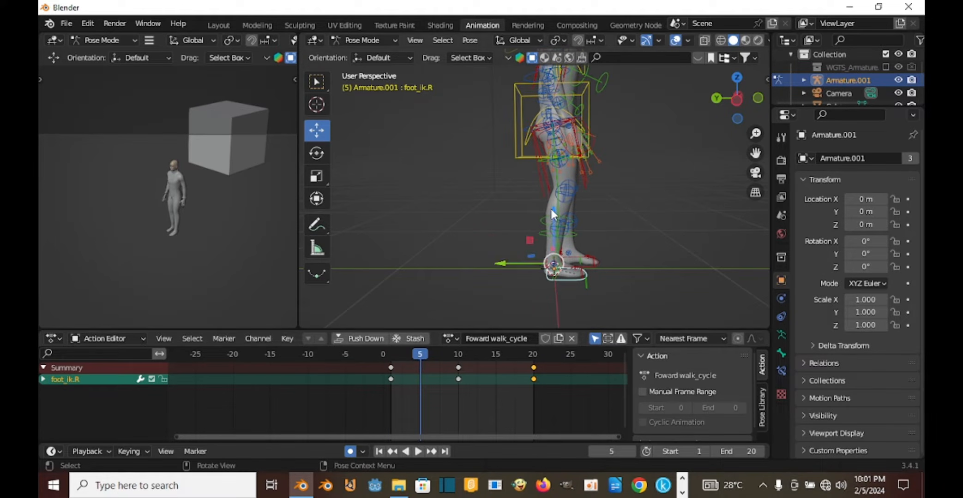
key("g")
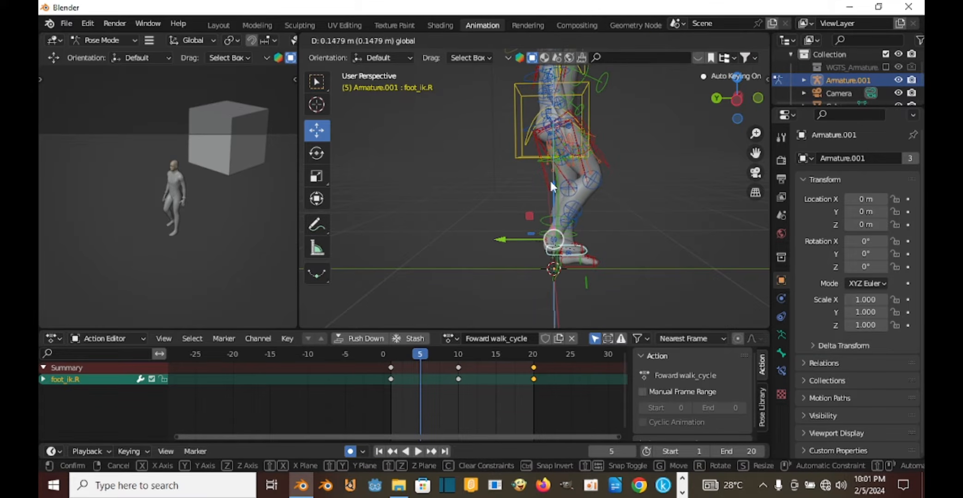
left_click(549, 180)
key("r")
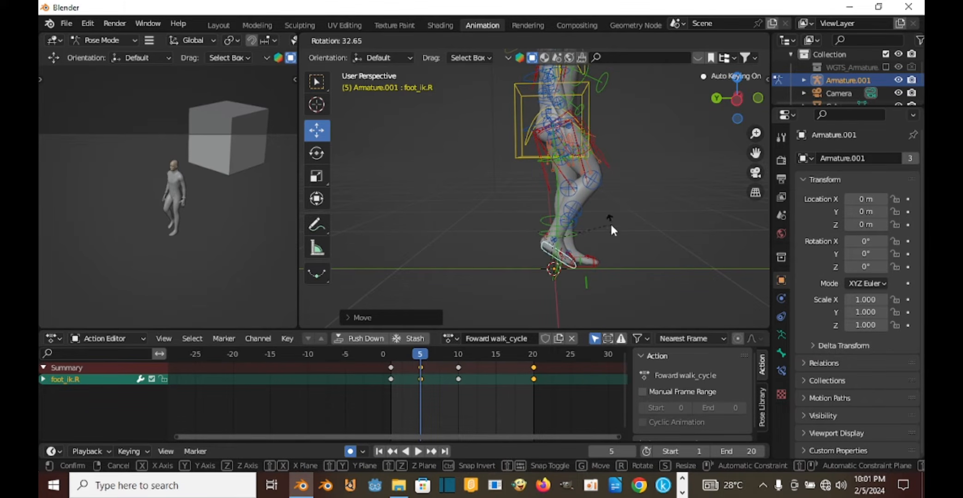
left_click(611, 225)
Fine-tune the lifted right foot at frame 5 by nudging its IK control slightly upward and backward.
scroll(606, 229, "down", 3)
middle_click_drag(606, 228, 606, 209)
scroll(606, 209, "up", 4)
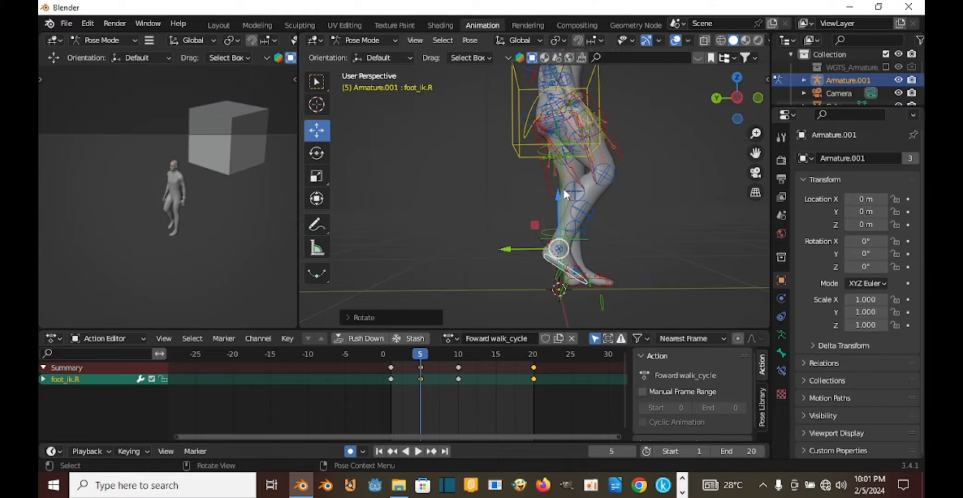
key("g")
left_click(561, 198)
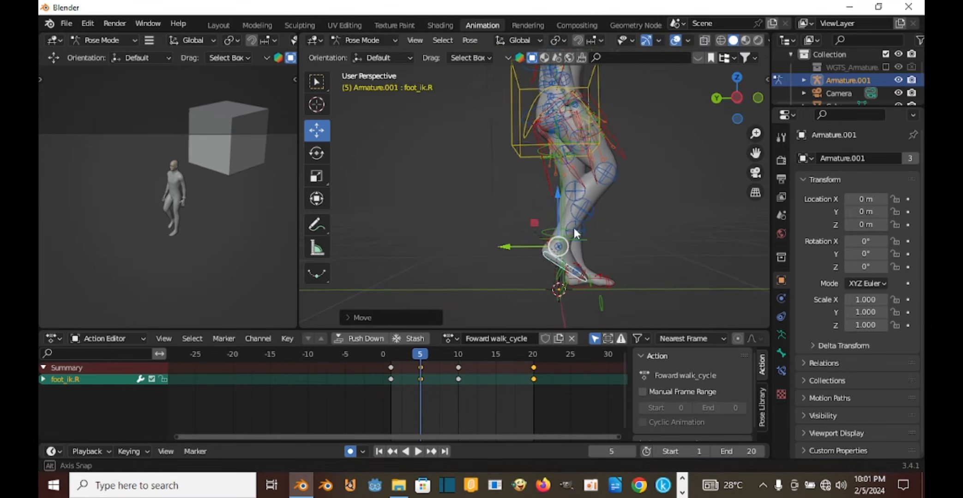
middle_click_drag(572, 226, 588, 247)
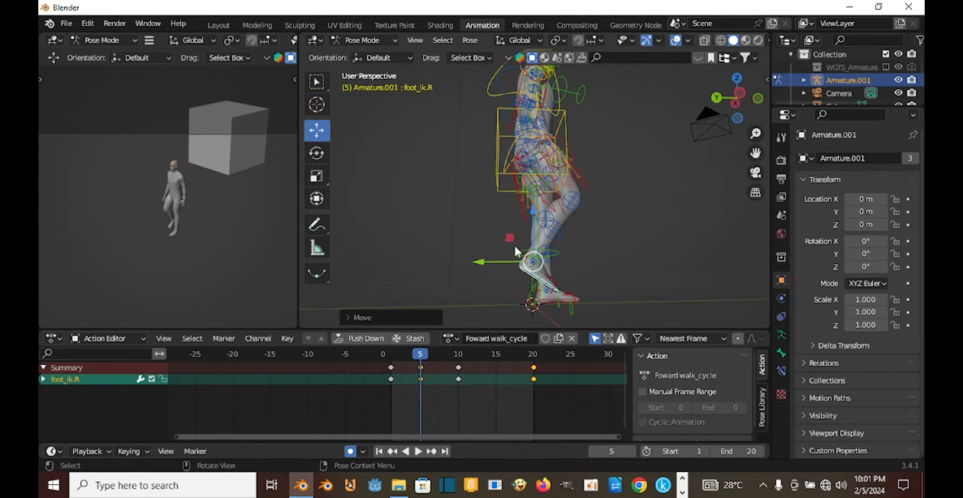
mouse_move(490, 264)
left_mouse_down()
mouse_move(479, 265)
mouse_move(488, 264)
left_mouse_up()
At frame 5, shift the right hand IK control slightly backward and rotate it to hang more naturally.
scroll(509, 269, "down", 3)
scroll(584, 258, "up", 5)
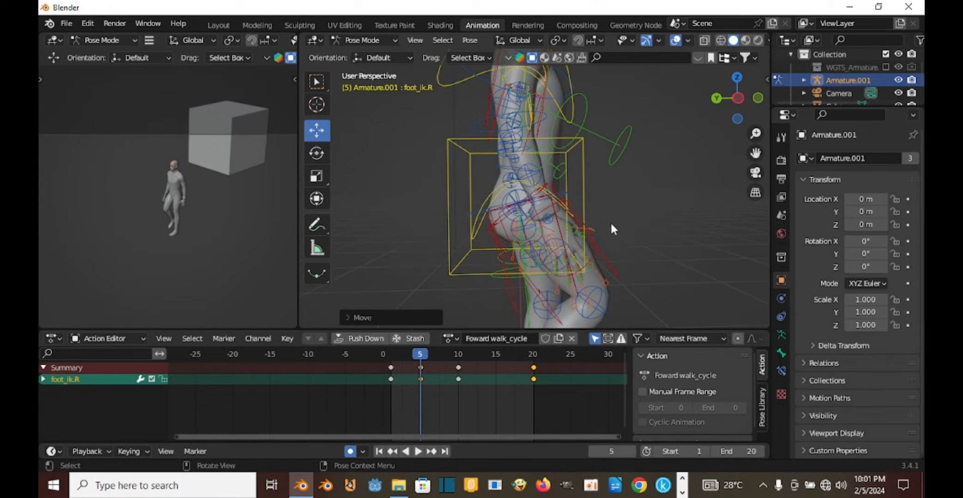
left_click(576, 212)
mouse_move(578, 224)
middle_mouse_down()
mouse_move(555, 229)
mouse_move(600, 222)
mouse_move(487, 223)
mouse_move(567, 235)
mouse_move(674, 212)
mouse_move(585, 234)
middle_mouse_up()
key("g")
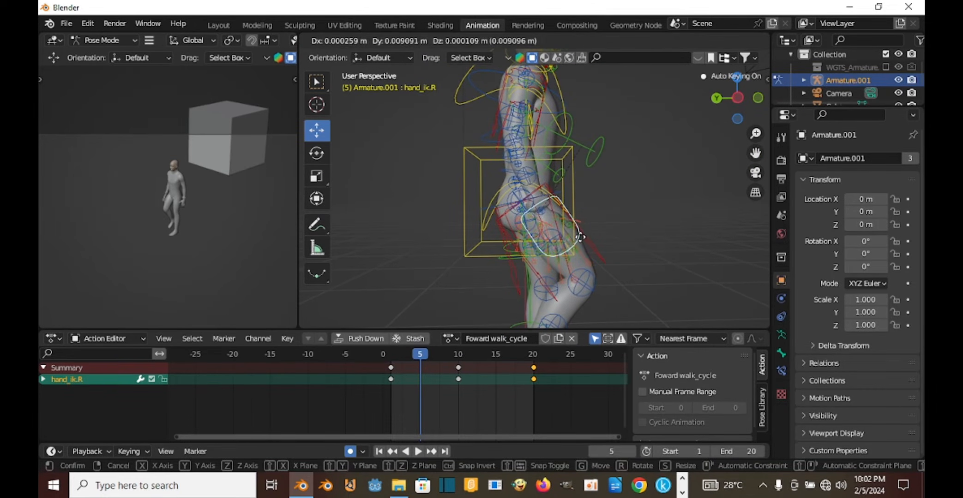
left_click(578, 235)
key("r")
left_click(589, 241)
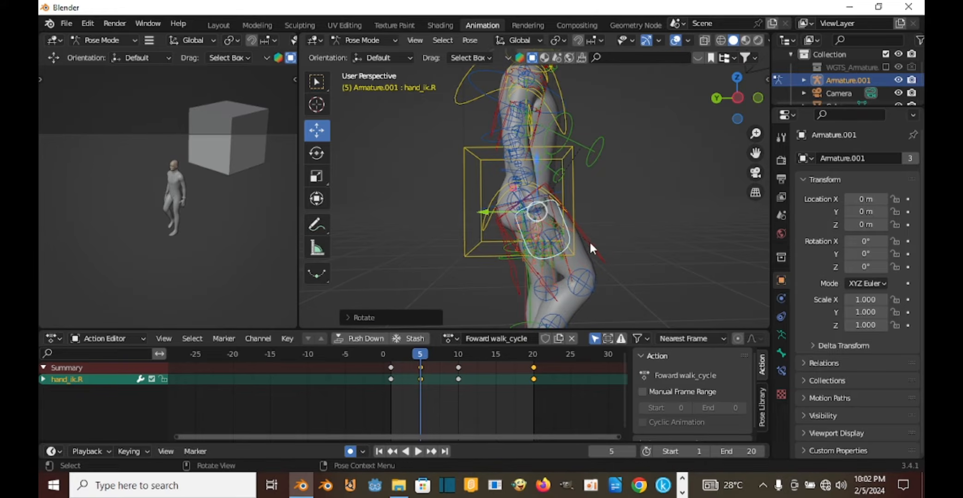
Reposition the right hand IK control beside the thigh, judging it from an angled view.
middle_click_drag(589, 241, 509, 220)
key("g")
left_click(559, 292)
scroll(559, 292, "down", 2)
scroll(542, 246, "up", 2)
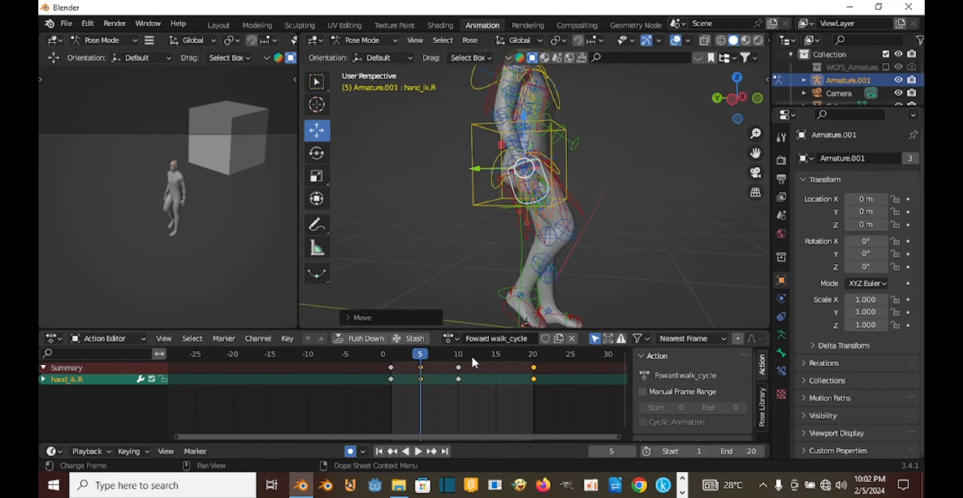
Insert Location & Rotation keyframes for all of the rig's bones at frame 5.
mouse_move(417, 354)
left_mouse_down()
mouse_move(369, 353)
mouse_move(452, 365)
mouse_move(382, 361)
mouse_move(420, 371)
left_mouse_up()
key("a")
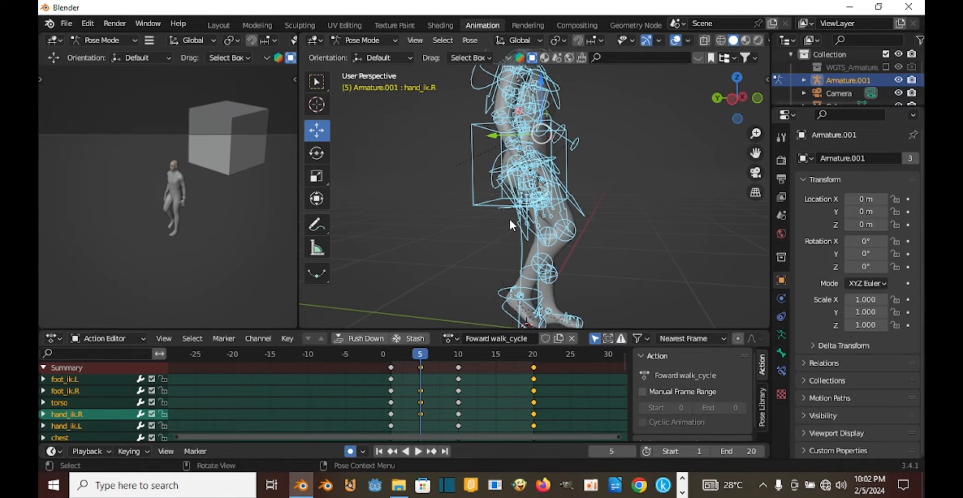
key("i")
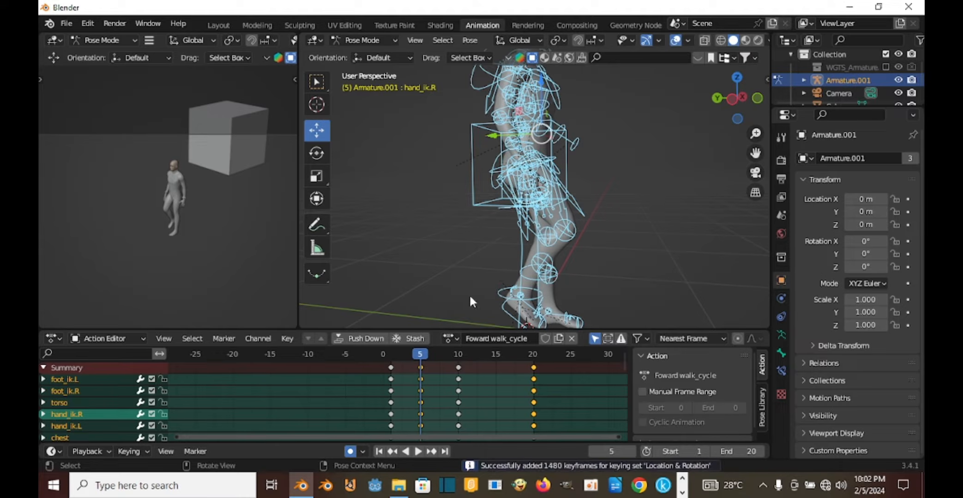
mouse_move(572, 219)
middle_mouse_down()
mouse_move(543, 216)
mouse_move(576, 227)
mouse_move(533, 219)
mouse_move(568, 227)
mouse_move(604, 211)
mouse_move(575, 192)
mouse_move(591, 203)
mouse_move(579, 209)
middle_mouse_up()
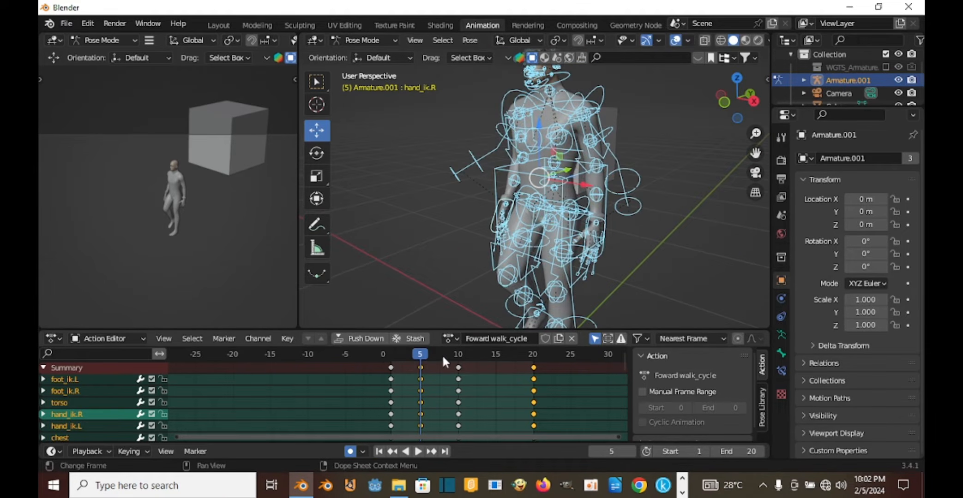
At frame 15, raise the torso control about 0.09 m to straighten the legs, and fine-tune its height.
key("space")
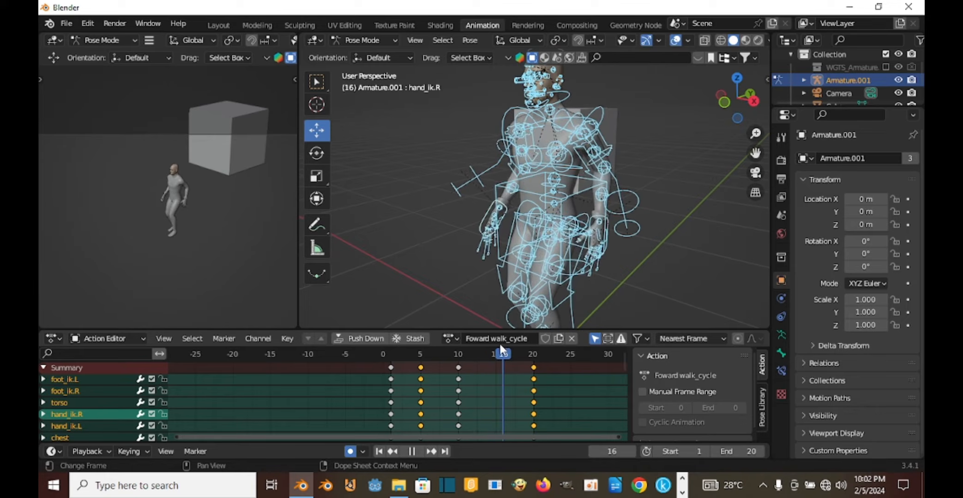
key("space")
middle_click_drag(511, 294, 487, 176)
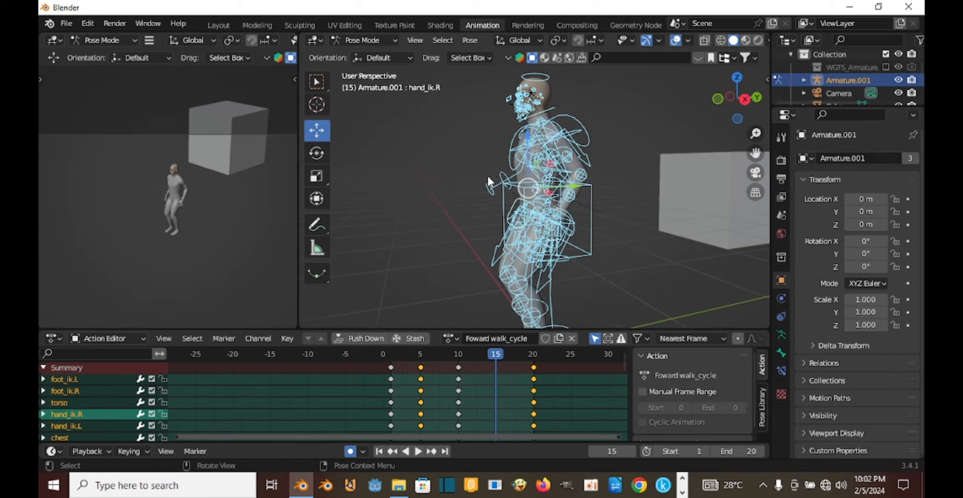
left_click(585, 196)
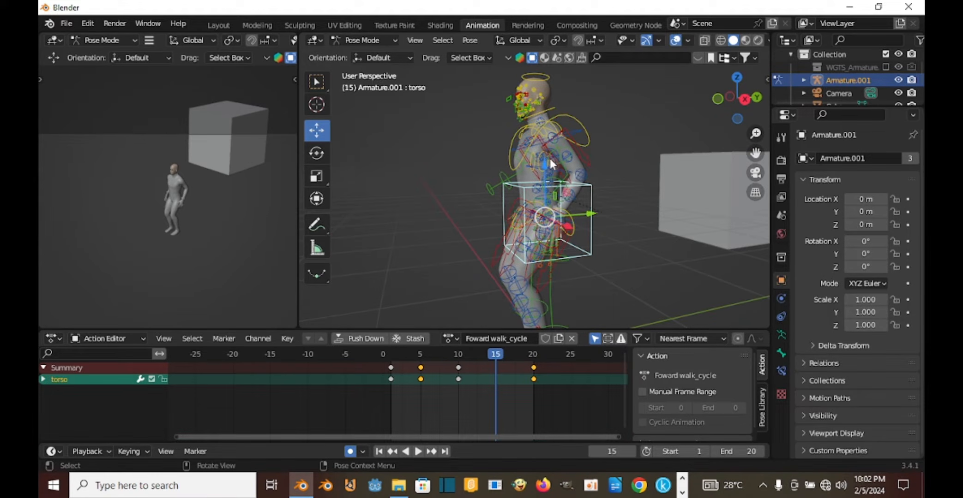
key("g")
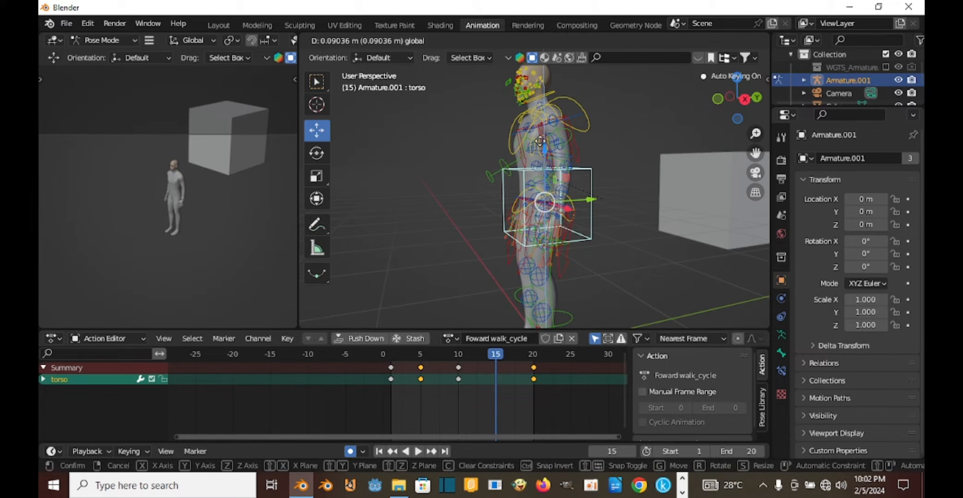
left_click_drag(540, 142, 541, 139)
scroll(577, 213, "down", 3)
middle_click_drag(579, 217, 544, 205)
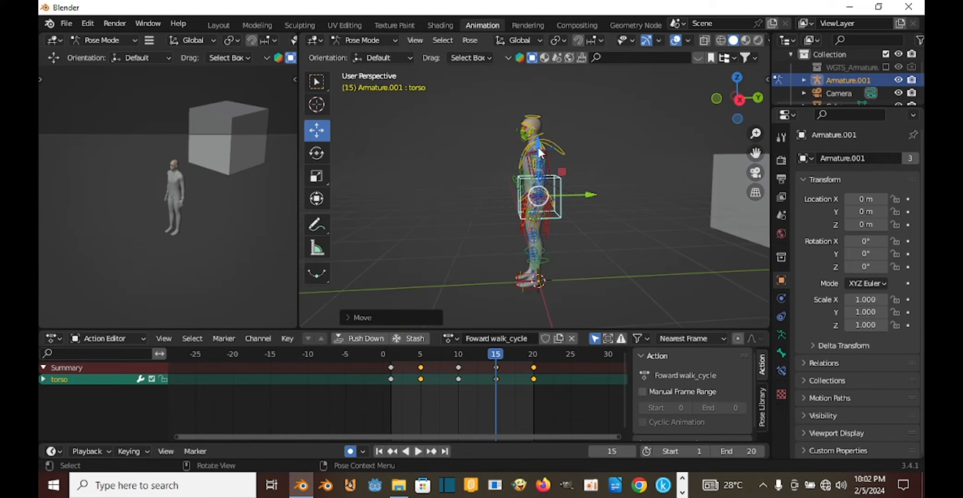
left_click_drag(540, 152, 538, 153)
scroll(535, 261, "up", 3)
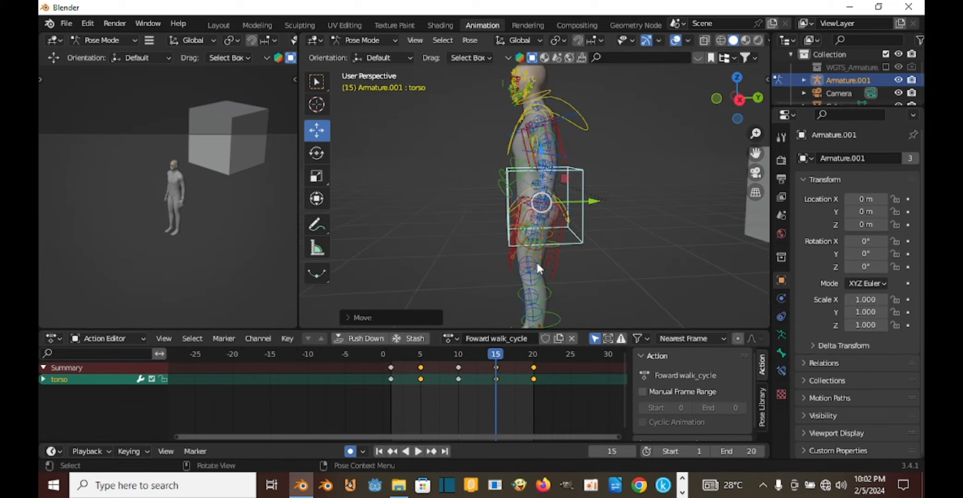
Check the contact pose at frame 10, and at frame 15 raise the left foot IK control off the ground to bend the knee.
middle_click_drag(535, 262, 533, 220)
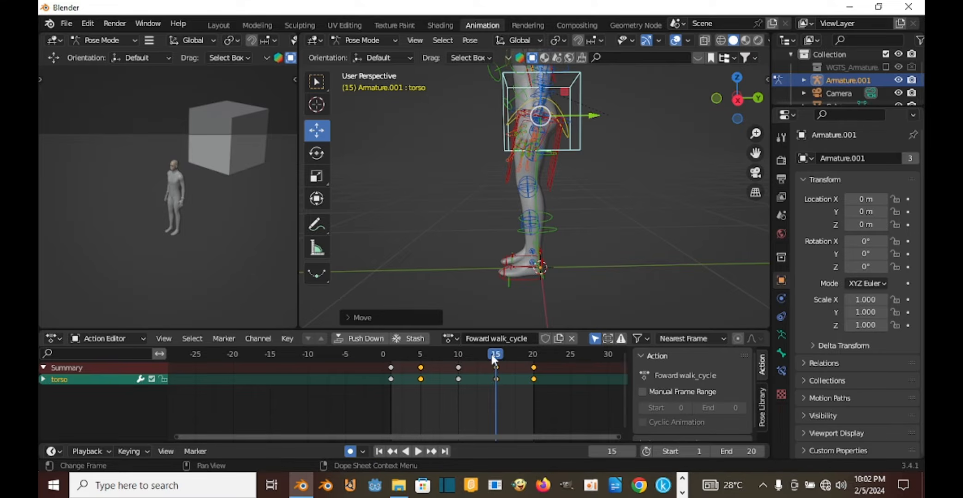
left_click_drag(490, 353, 461, 359)
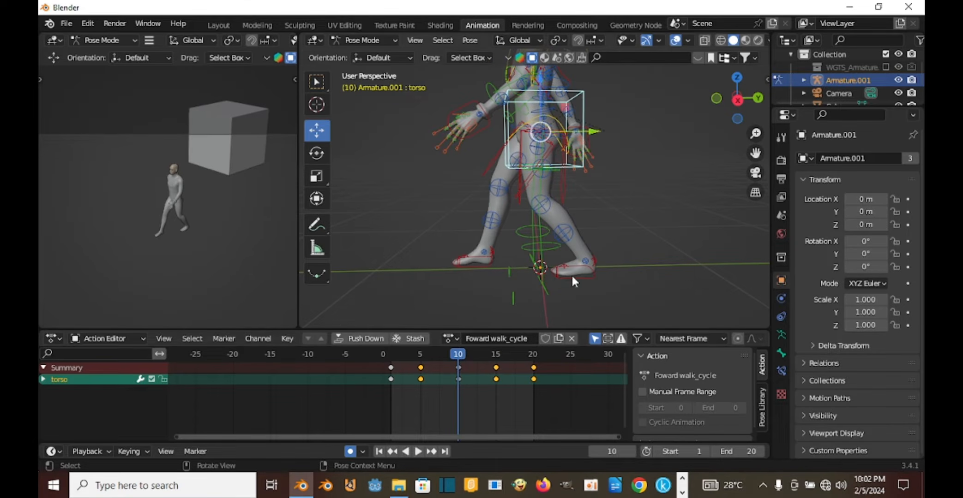
left_click(572, 273)
left_click(465, 354)
left_click_drag(476, 354, 495, 358)
key("g")
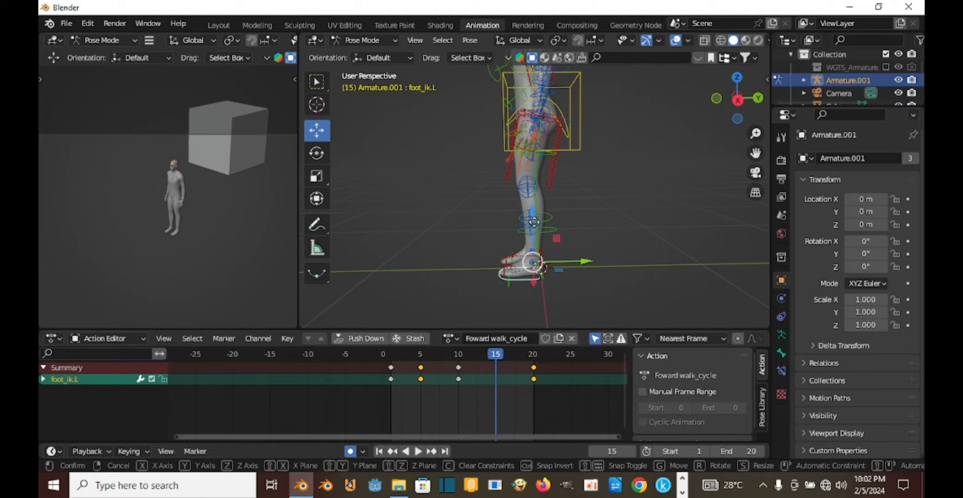
left_click(555, 229)
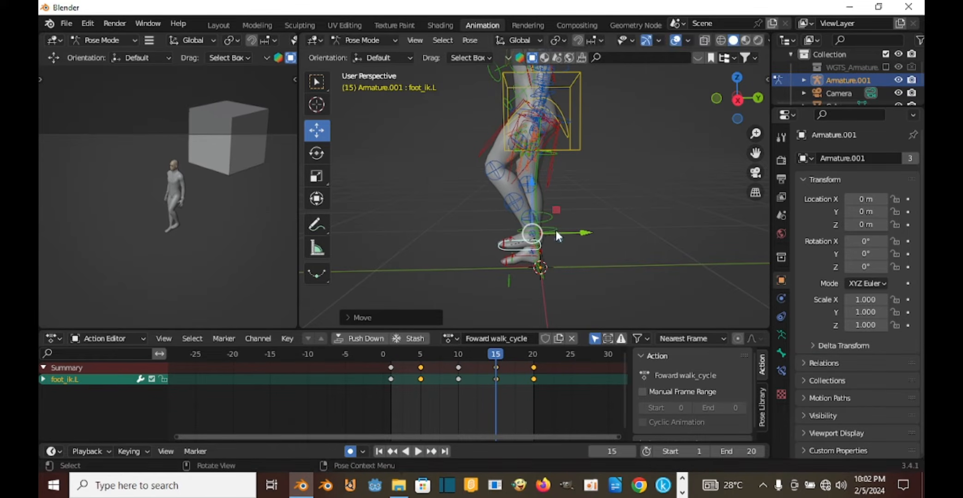
Rotate the left foot IK control about 33 degrees so the toes point down, and lower it slightly along Z.
key("r")
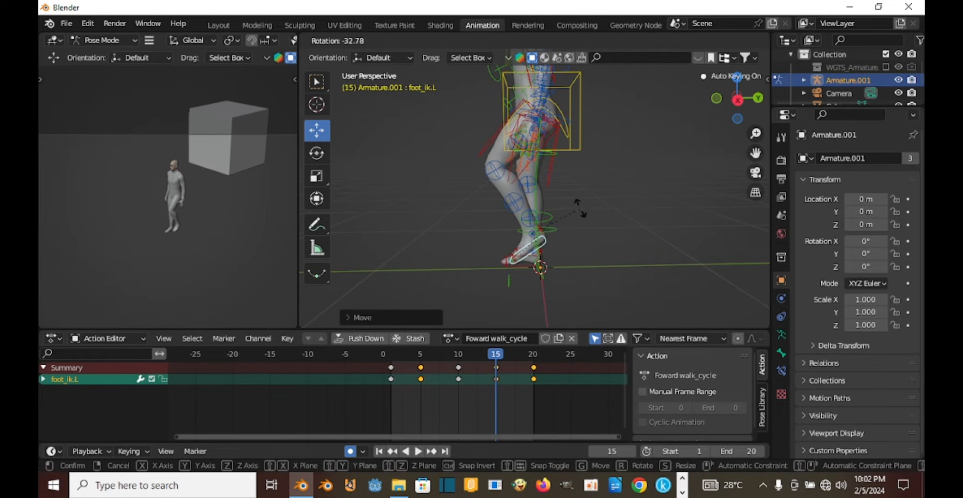
left_click(576, 207)
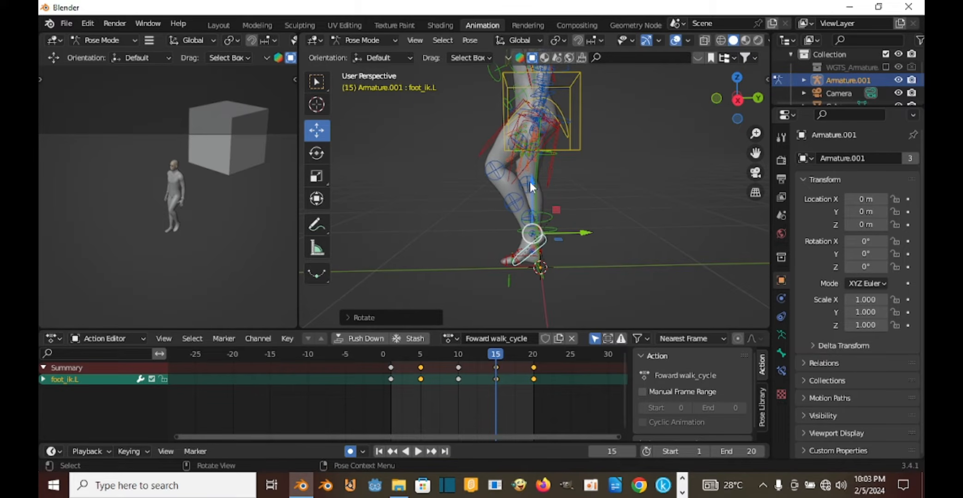
key("g")
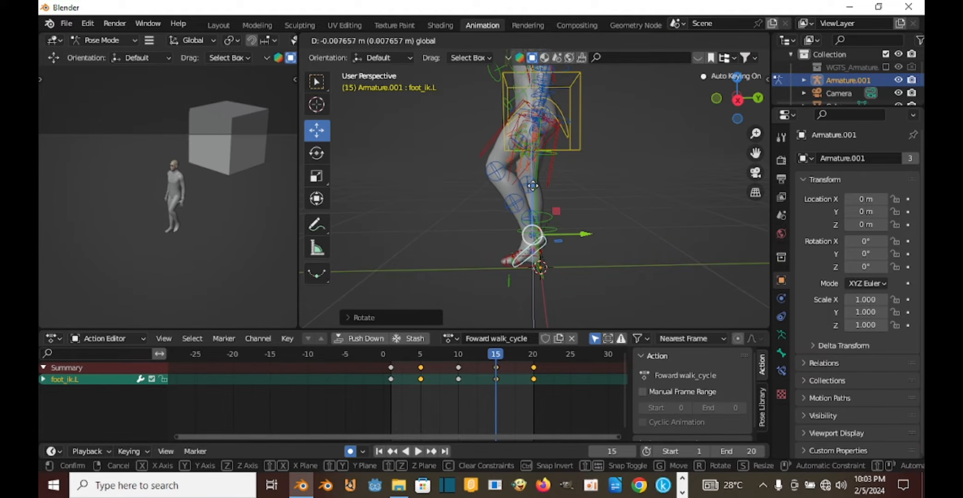
left_click(532, 186)
Check the frame 15 pose from the front, and shift the left hand IK control slightly beside the thigh.
middle_click_drag(532, 186, 623, 262)
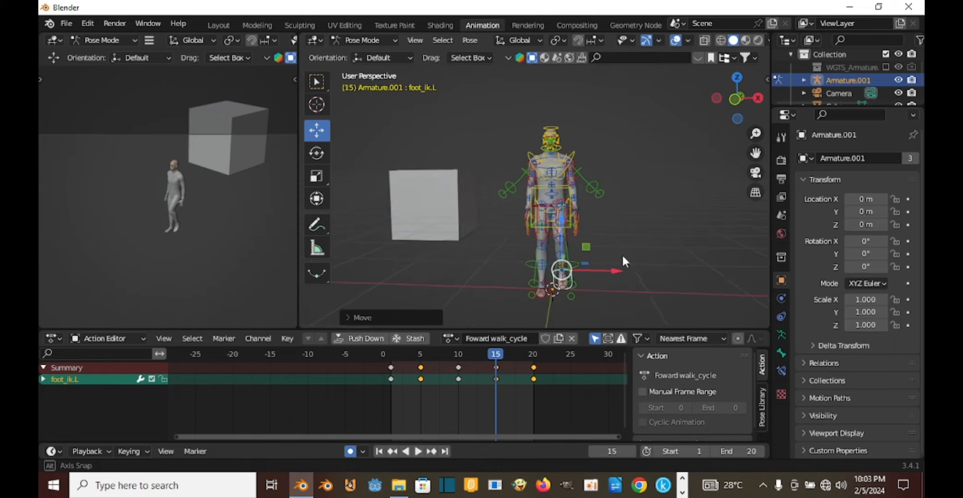
key("space")
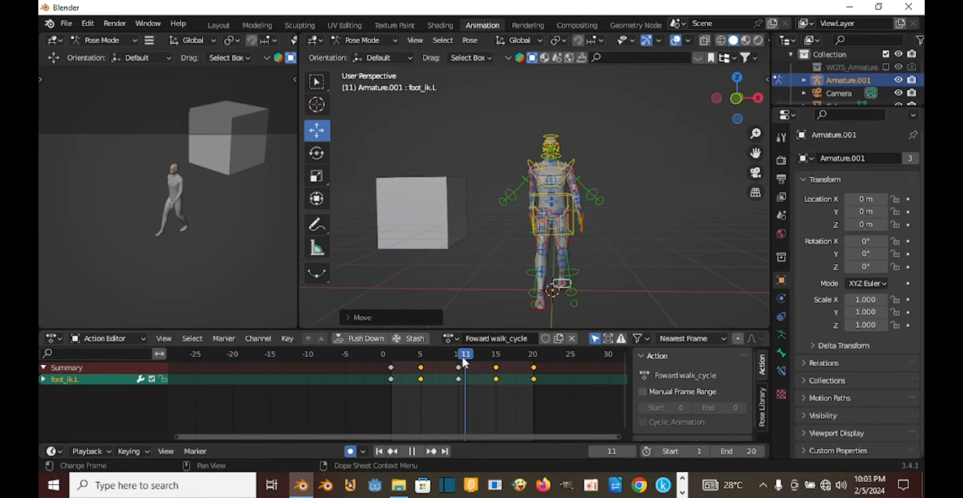
key("space")
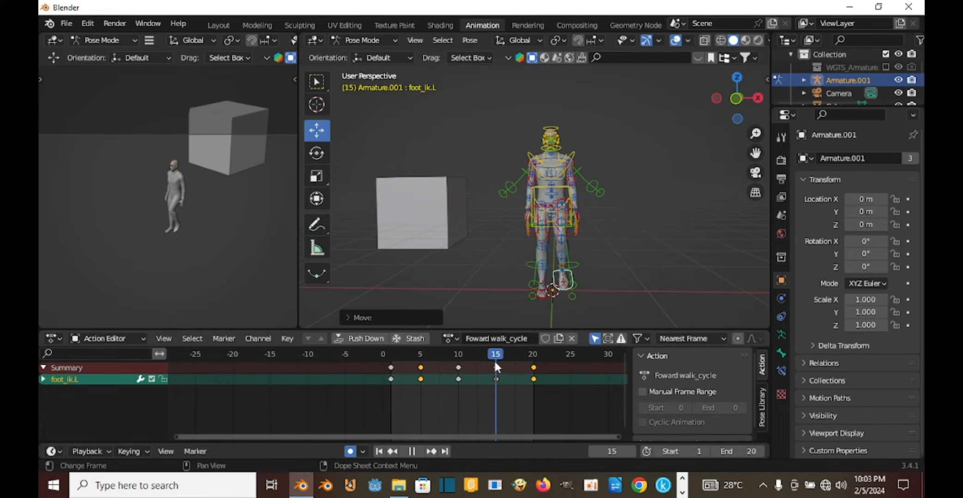
left_click(494, 359)
middle_click_drag(515, 242, 468, 228)
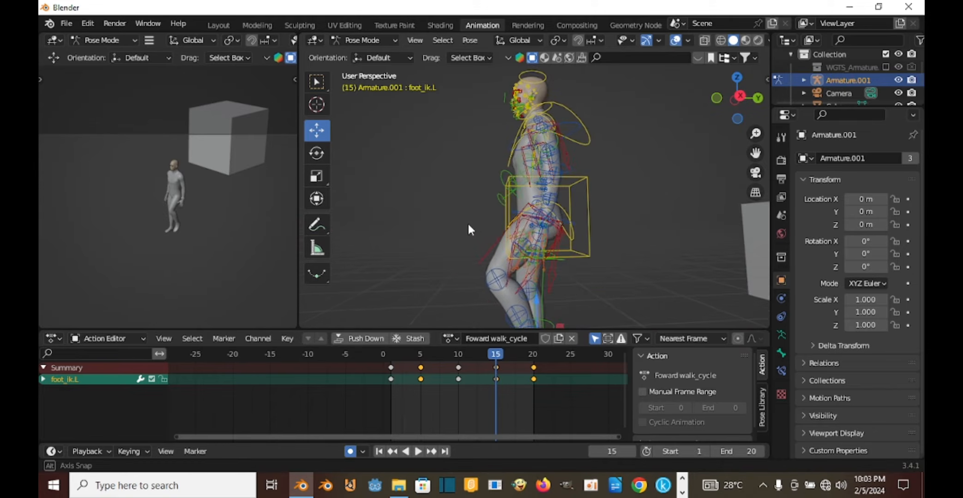
scroll(529, 270, "up", 4)
left_click(519, 305)
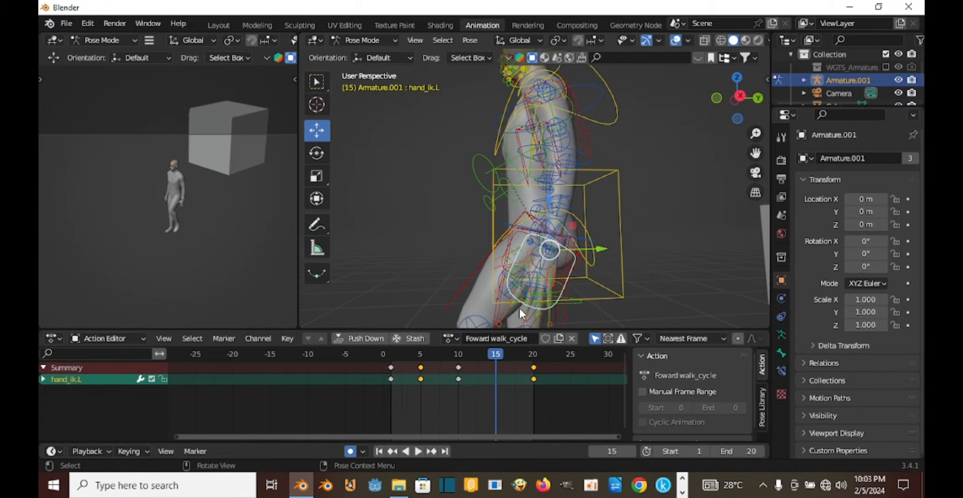
left_click_drag(545, 249, 544, 242)
scroll(546, 263, "down", 5)
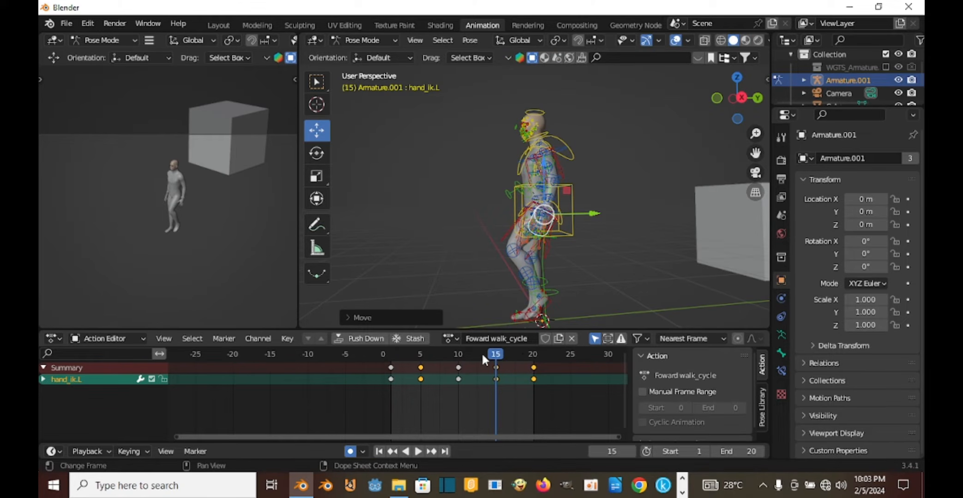
Play back the walk cycle and examine the arm and leg motion from the side, front and back.
key("space")
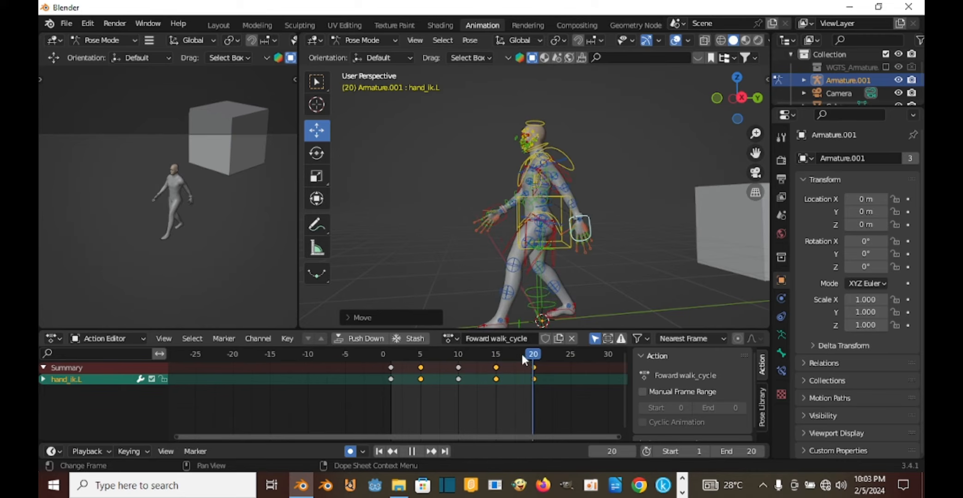
left_click_drag(386, 368, 373, 369)
key("space")
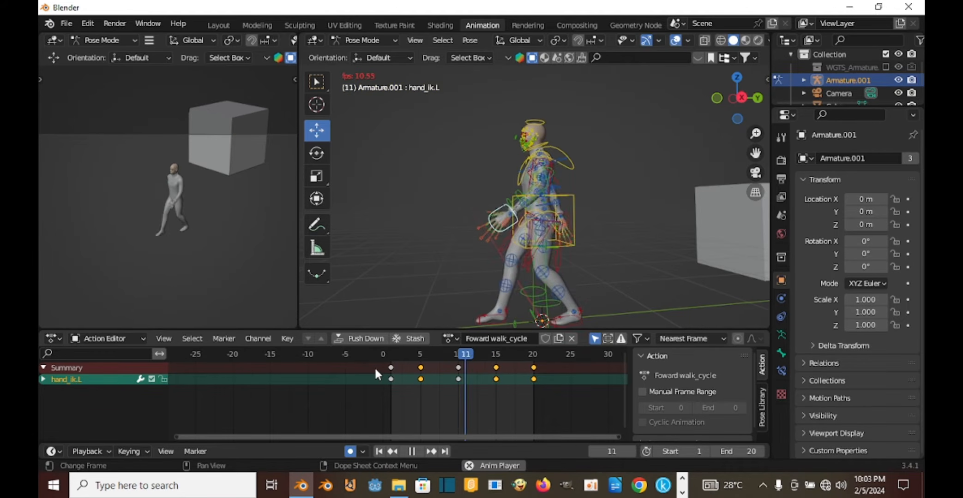
middle_click_drag(619, 201, 529, 249)
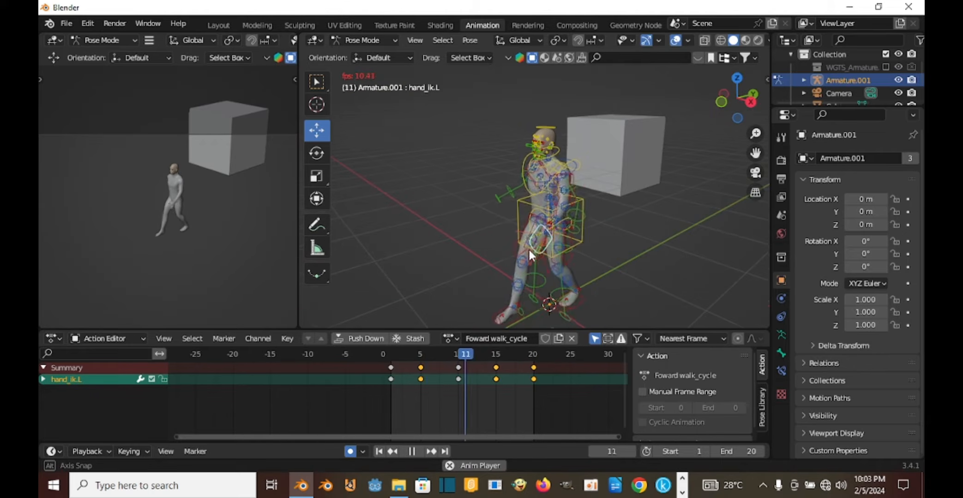
scroll(230, 252, "up", 6)
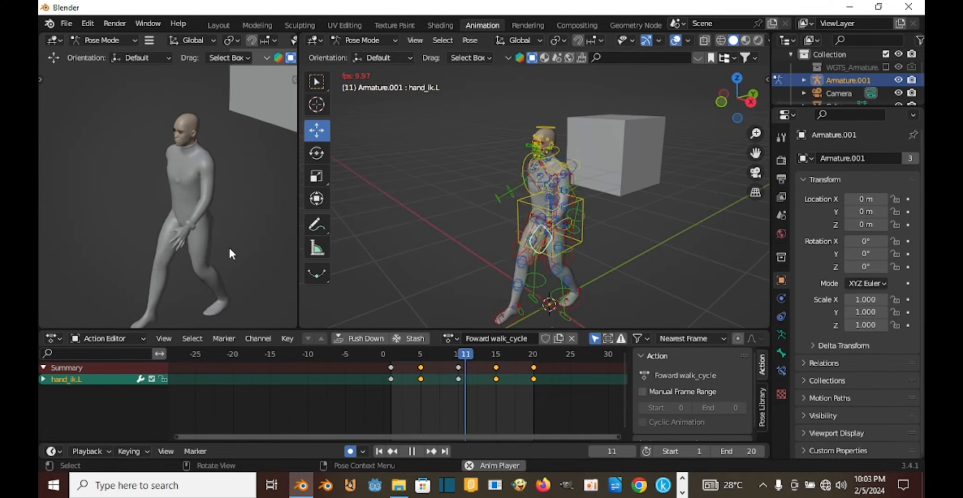
scroll(225, 222, "down", 4)
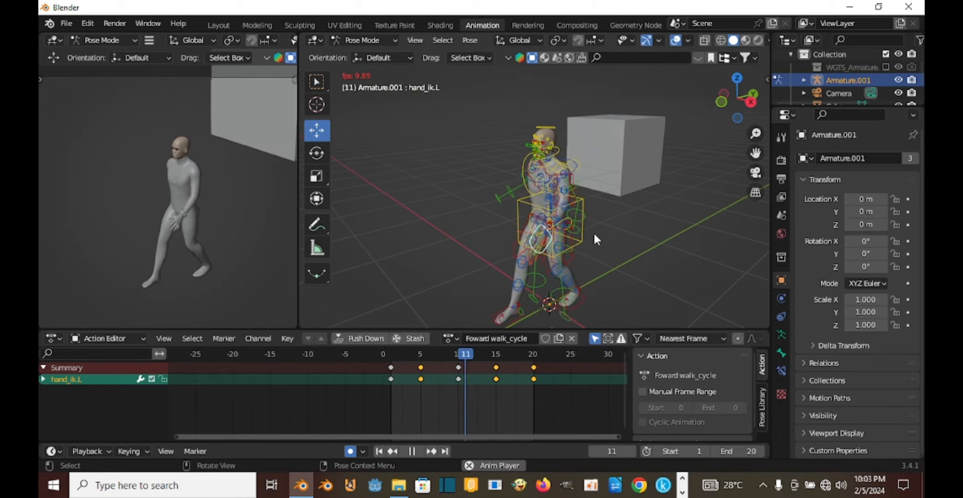
middle_click_drag(596, 239, 547, 314)
scroll(582, 227, "up", 3)
scroll(547, 314, "up", 4)
middle_click_drag(554, 230, 341, 242)
scroll(573, 203, "down", 2)
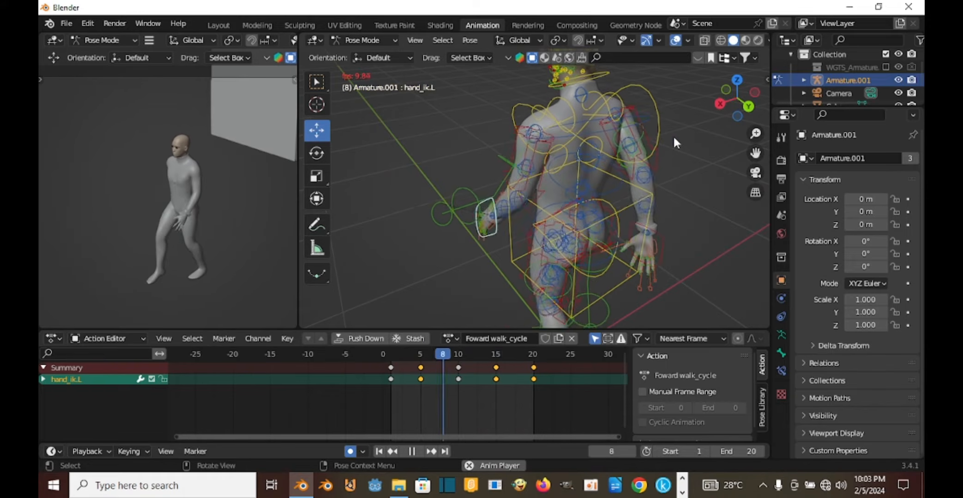
middle_click_drag(648, 234, 360, 218)
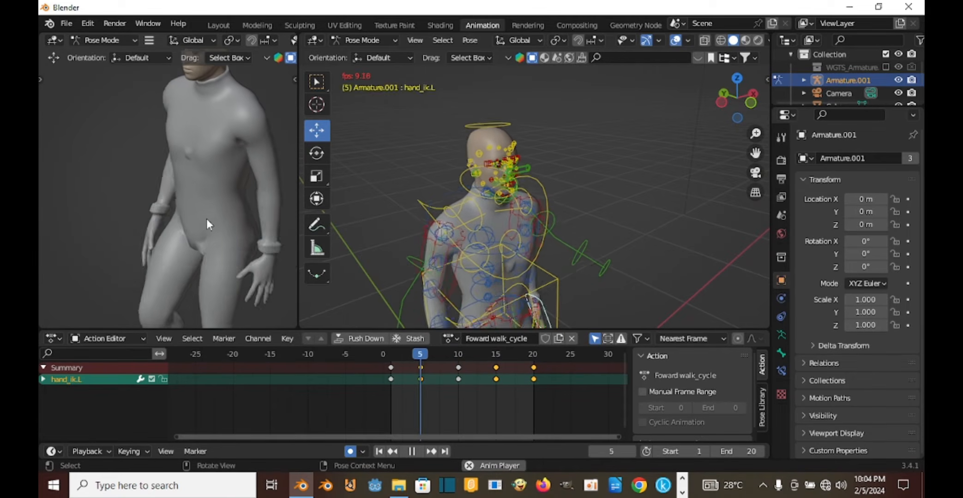
Examine the looping walk in the overlay-free viewport, both up close and from the front, and stop the playback.
left_click_drag(210, 206, 227, 247)
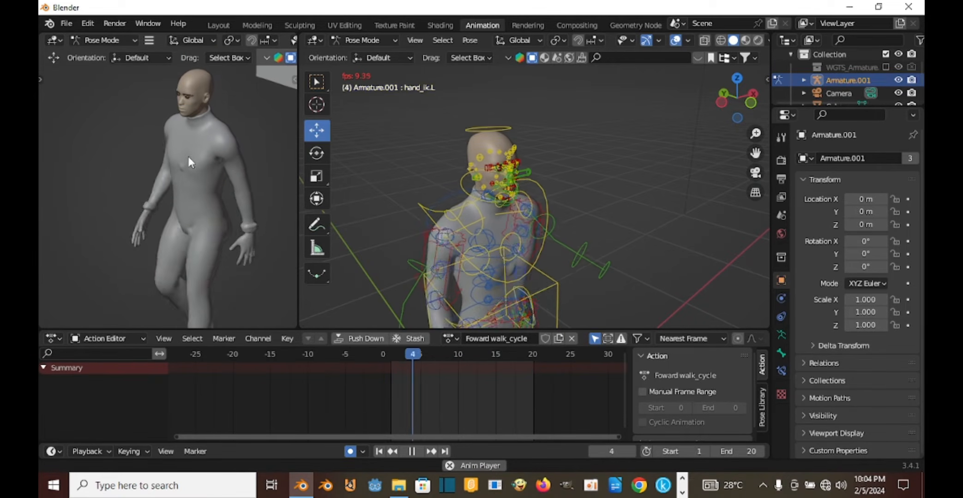
middle_click_drag(188, 158, 193, 216, "shift")
scroll(189, 167, "up", 3)
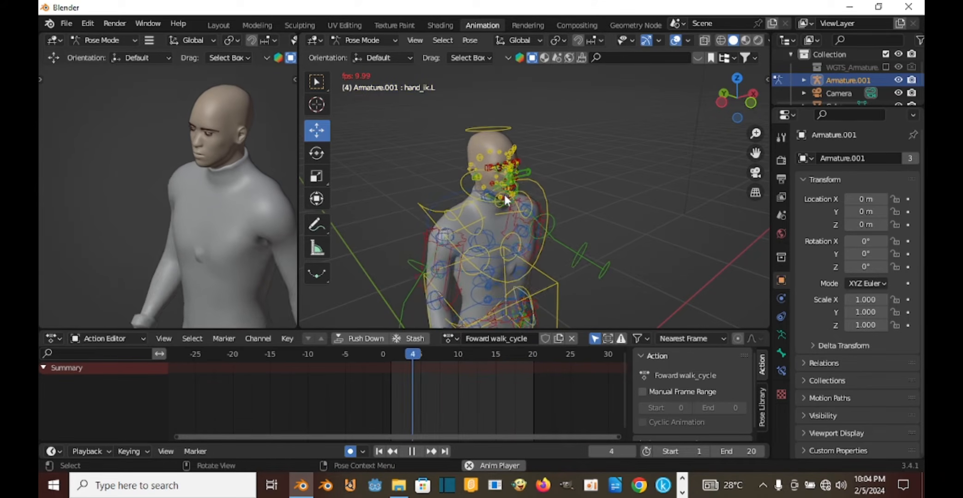
scroll(249, 196, "down", 5)
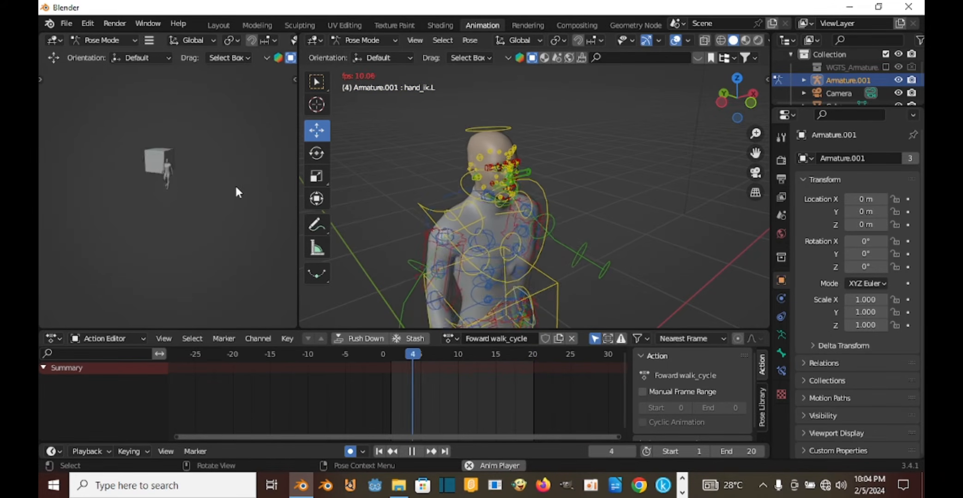
scroll(185, 161, "up", 3)
middle_click_drag(155, 148, 139, 210)
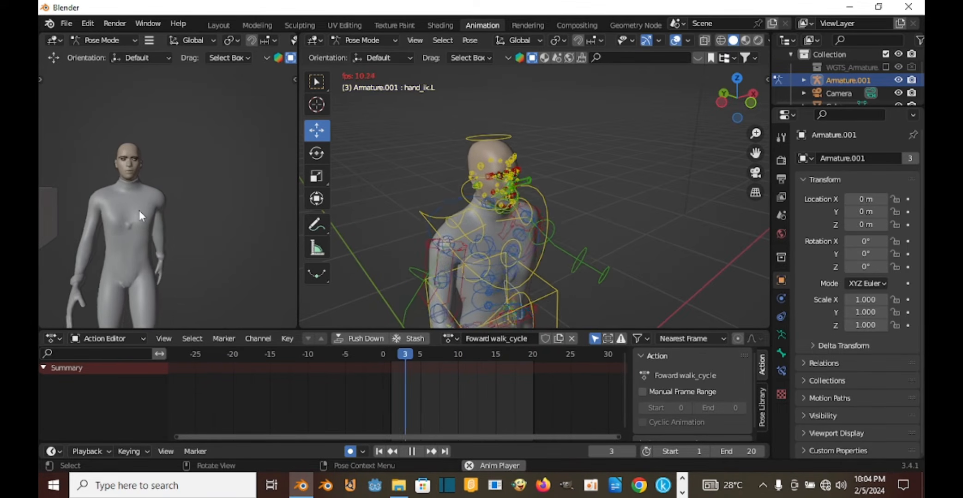
scroll(200, 226, "down", 3)
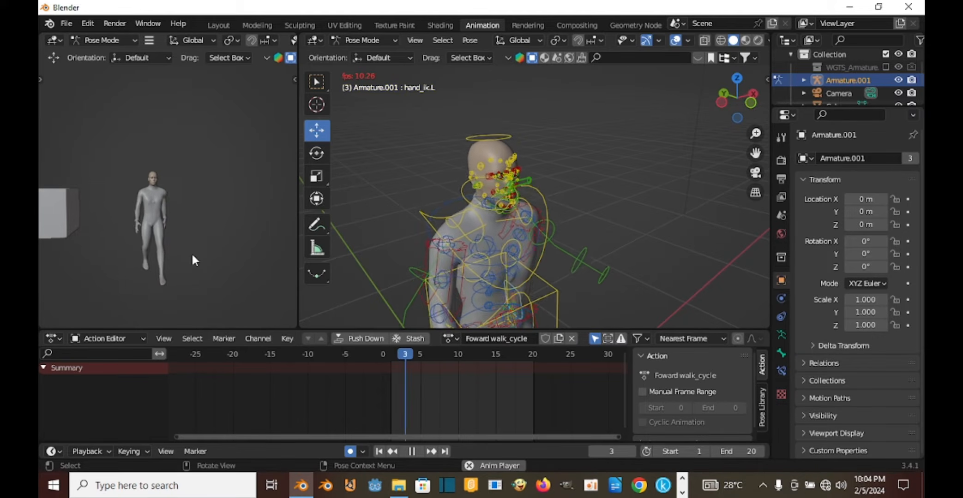
middle_click_drag(452, 239, 452, 271)
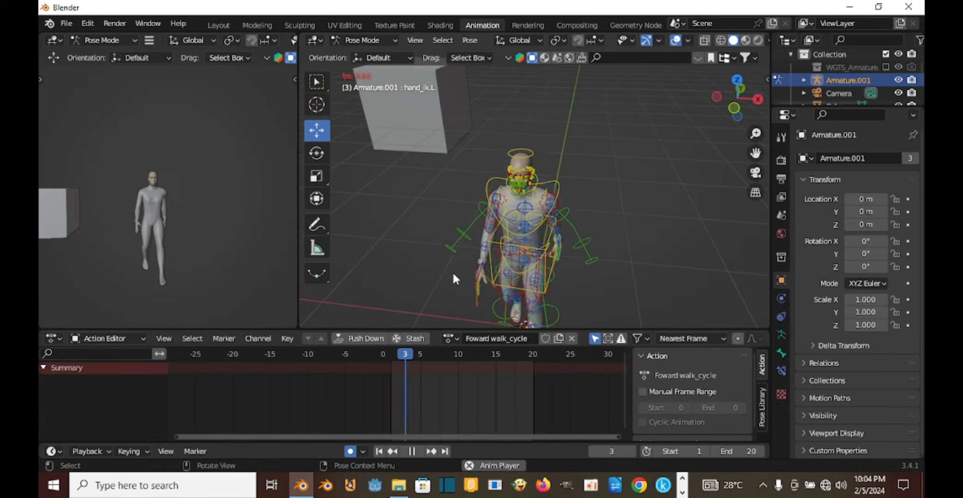
key("Escape")
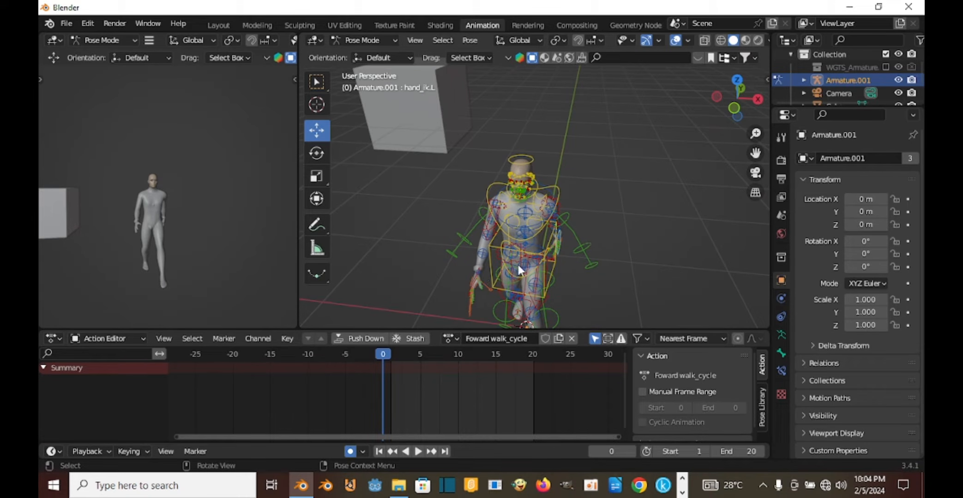
Insert Location & Rotation keyframes for all of the rig's bones at frame 15.
key("a")
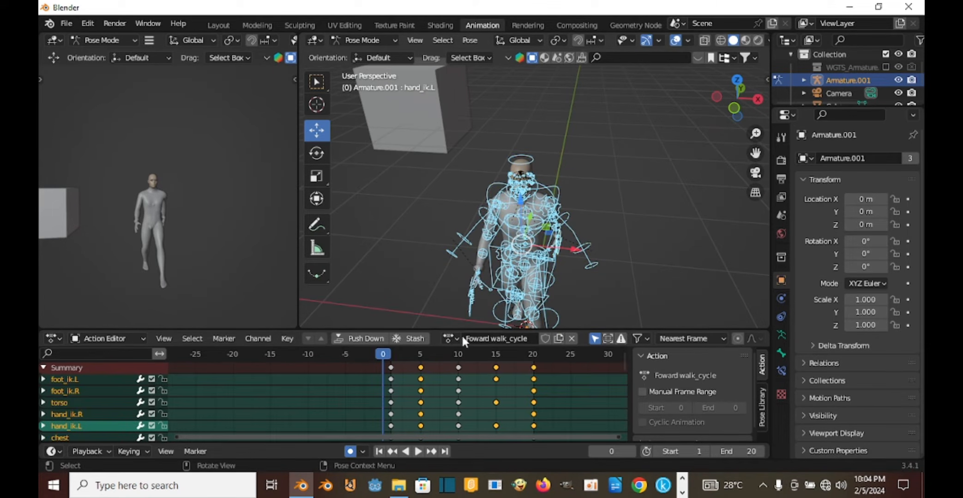
key("space")
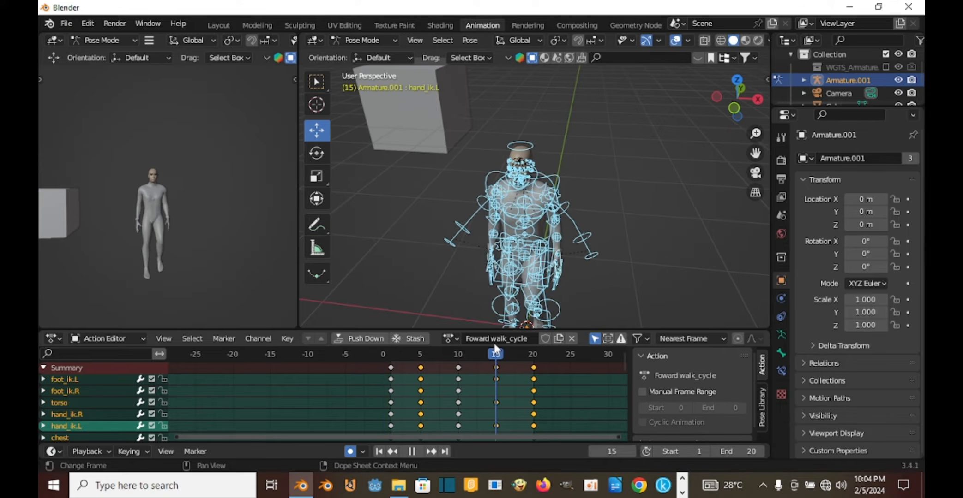
key("space")
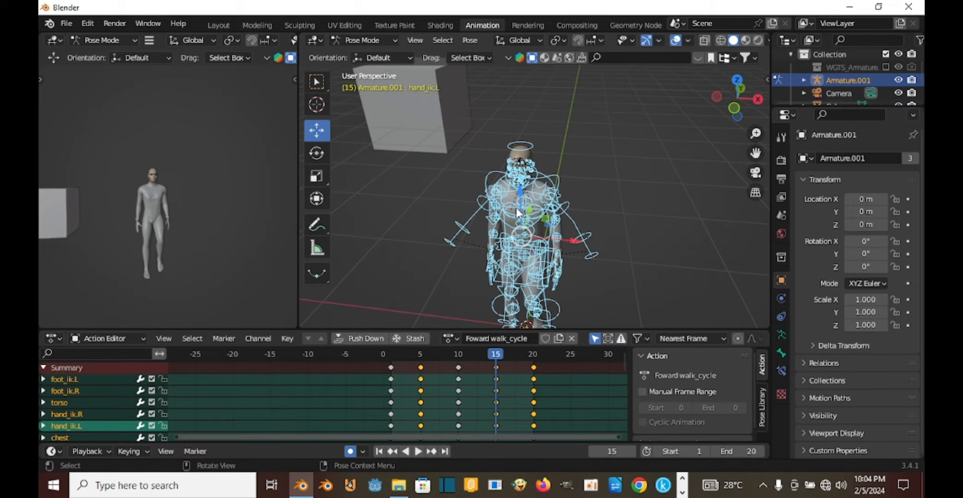
key("i")
Scrub through the cycle, return to frame 1, and turn on the fake user for the Foward walk_cycle action.
key("space")
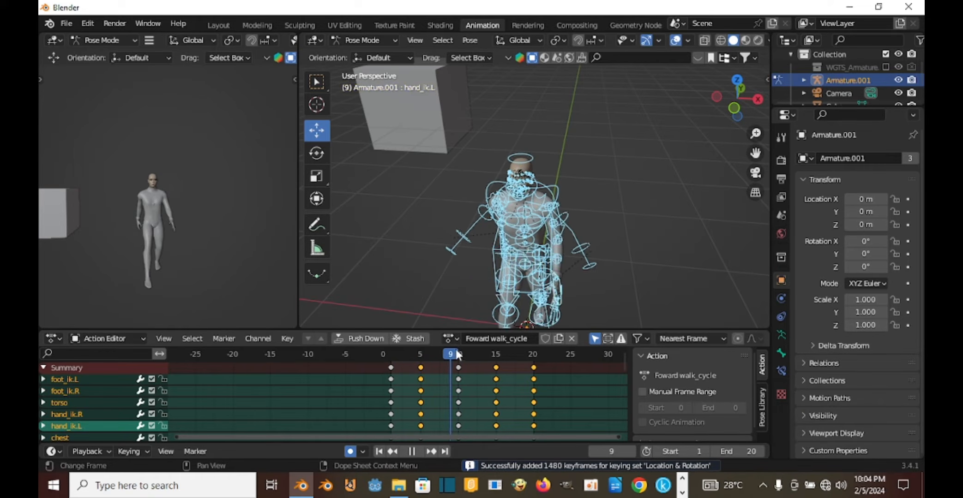
left_click_drag(456, 351, 524, 356)
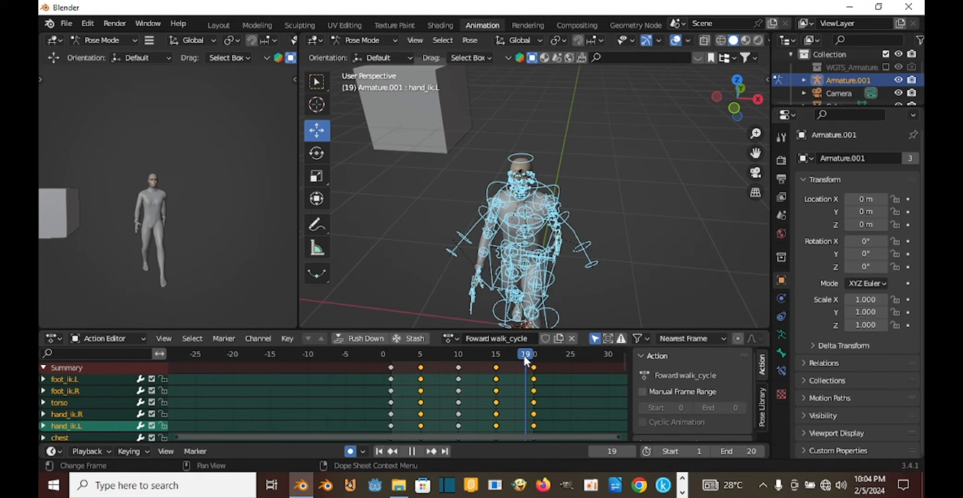
key("space")
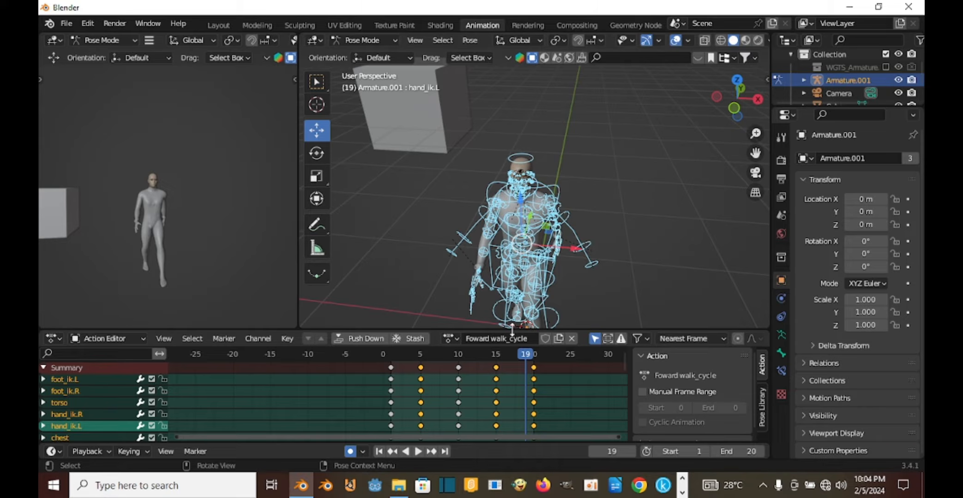
key("space")
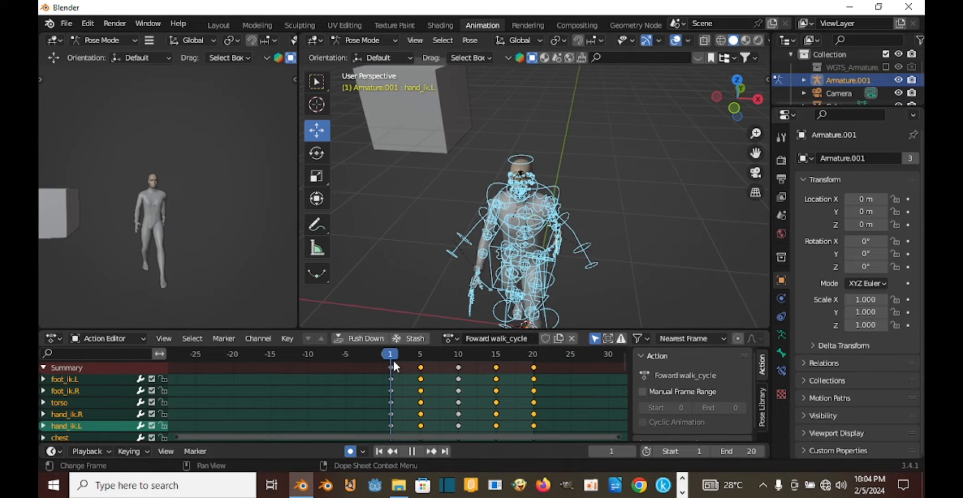
key("space")
left_click(545, 338)
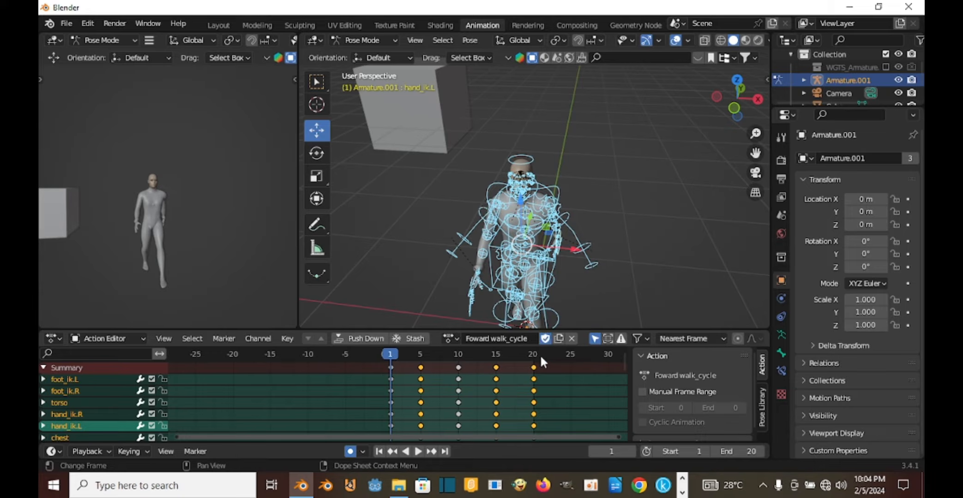
Unlink the Foward walk_cycle action from the rig and assign it again from the list of stored actions.
left_click(573, 339)
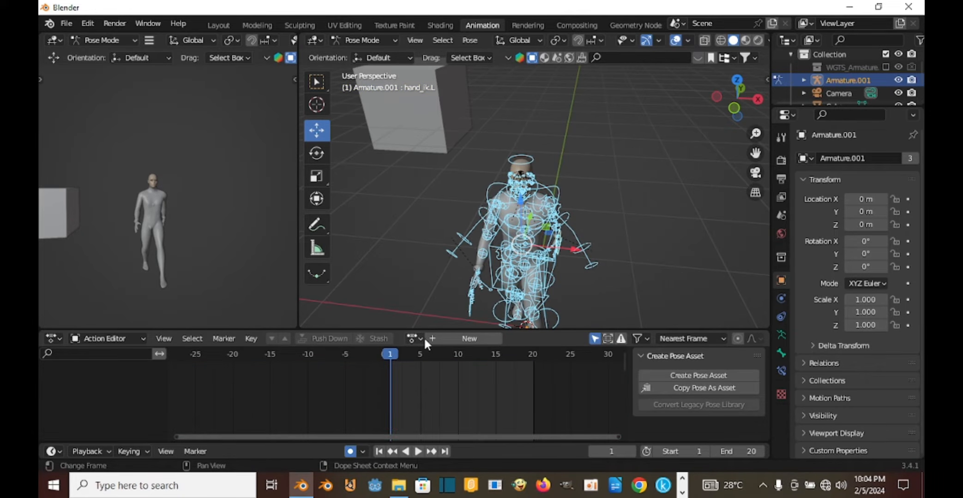
left_click(416, 339)
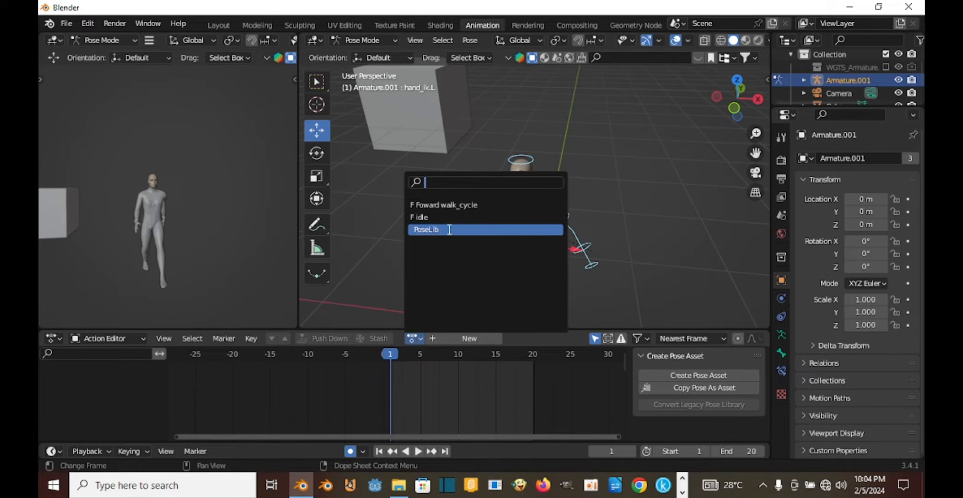
left_click(445, 206)
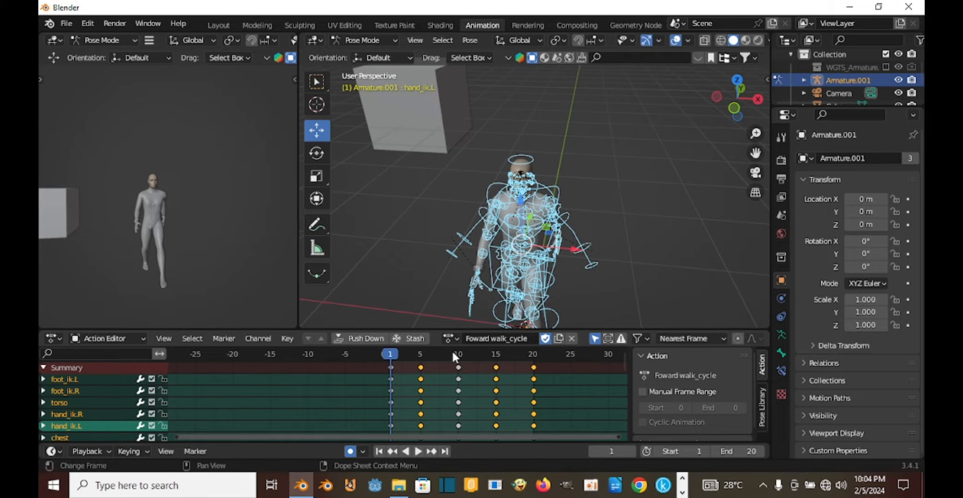
Duplicate the Foward walk_cycle action and rename the copy backward walk_cycle.
middle_click_drag(466, 273, 541, 227)
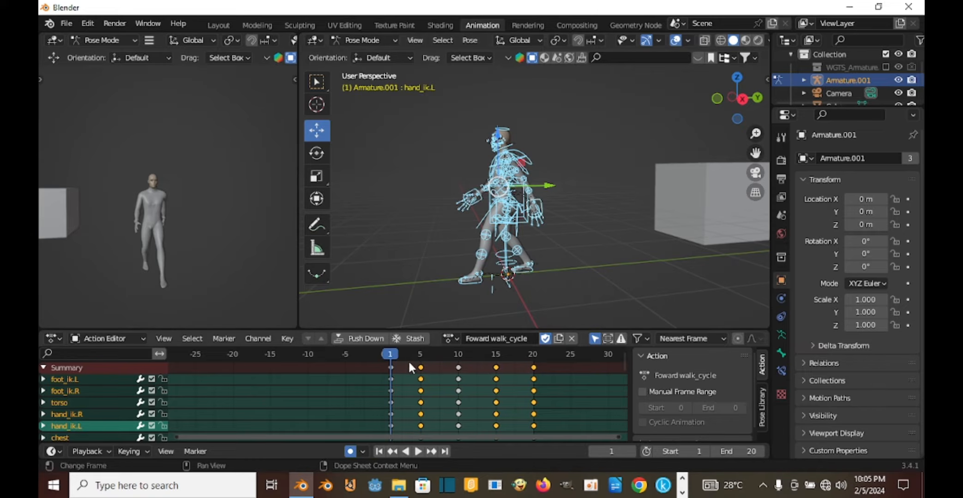
scroll(544, 256, "up", 4)
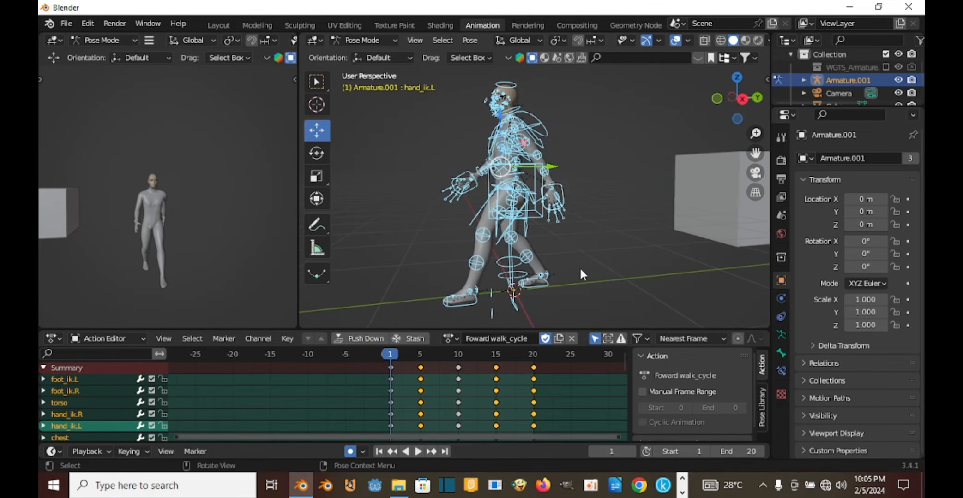
middle_click_drag(580, 274, 504, 226)
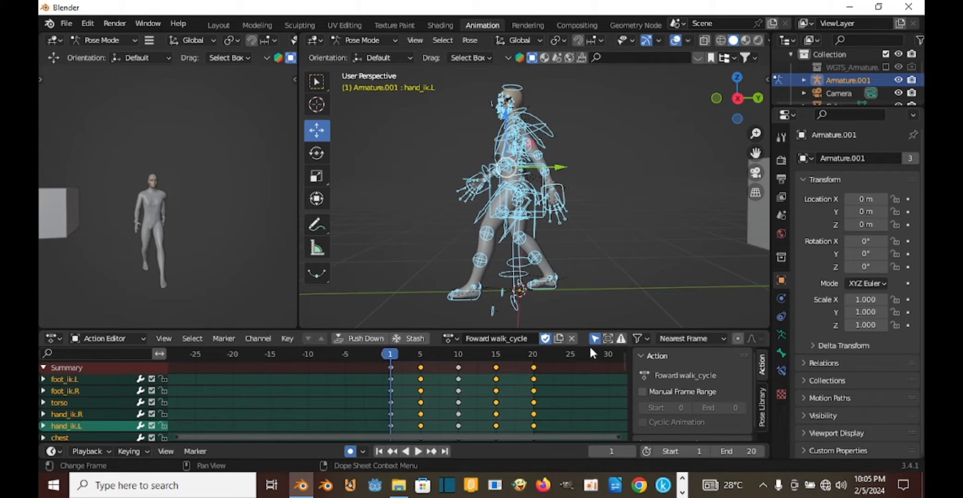
left_click(560, 338)
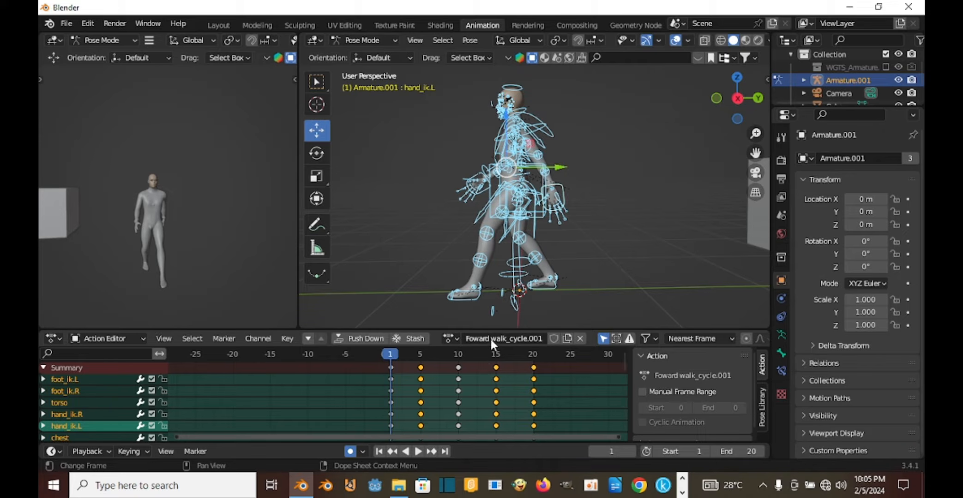
left_click(450, 339)
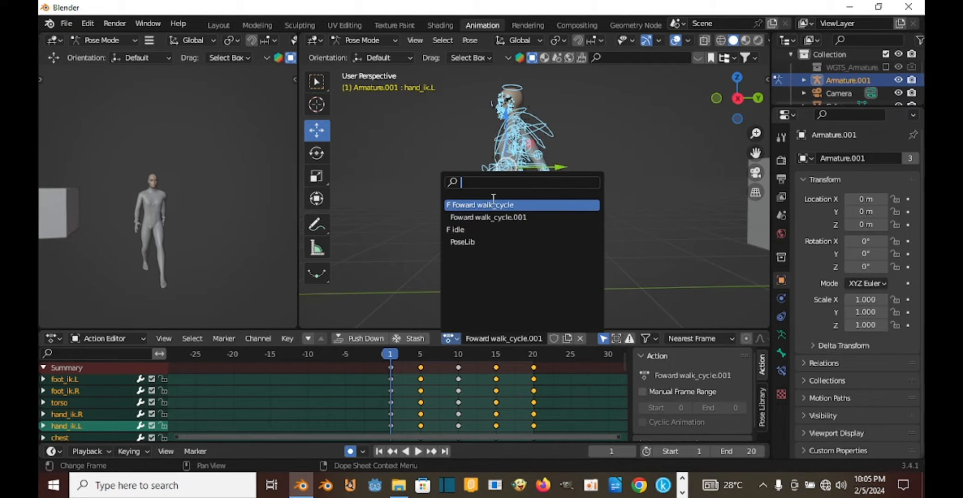
left_click(453, 337)
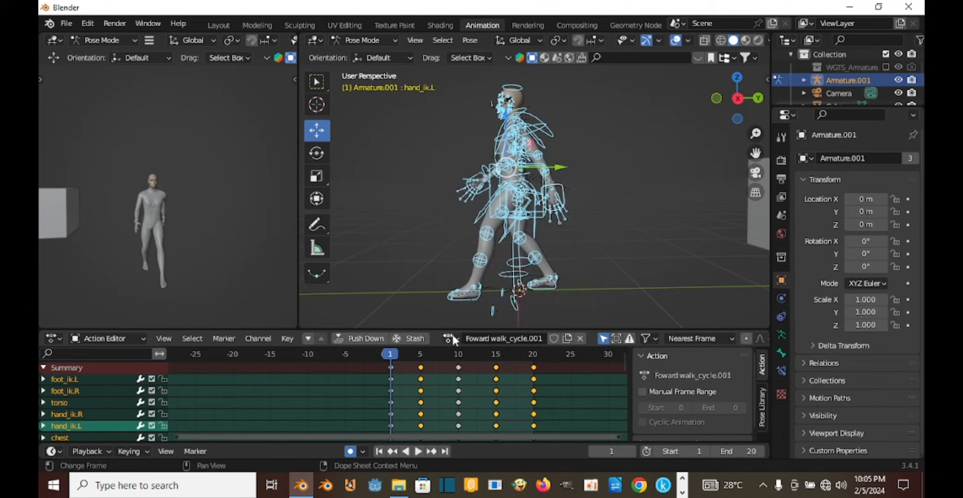
left_click(542, 340)
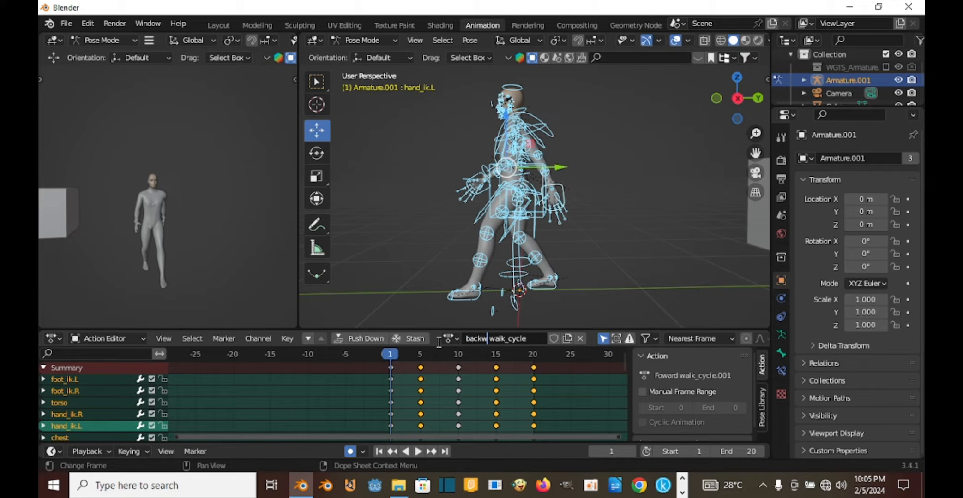
key("Return")
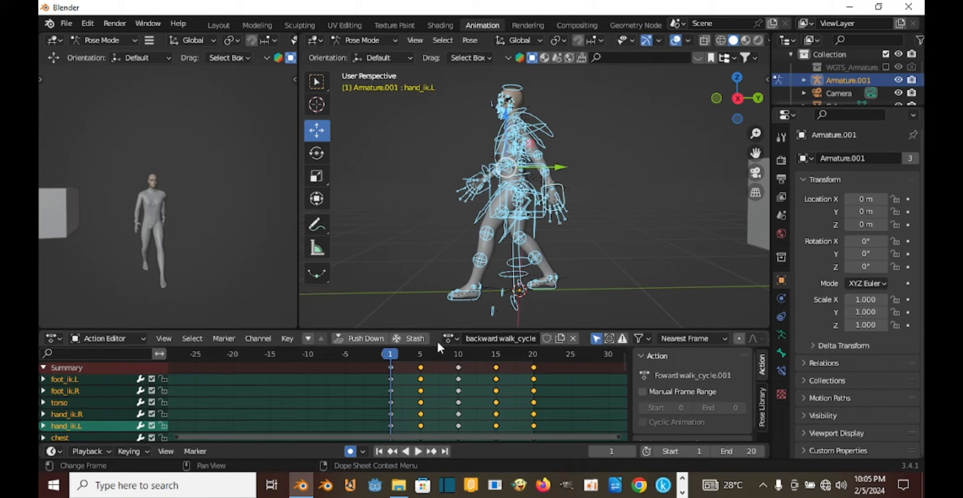
Select all keyframes of the backward walk_cycle action and set the scene's end frame to 40.
left_click_drag(390, 357, 458, 361)
left_click(389, 356)
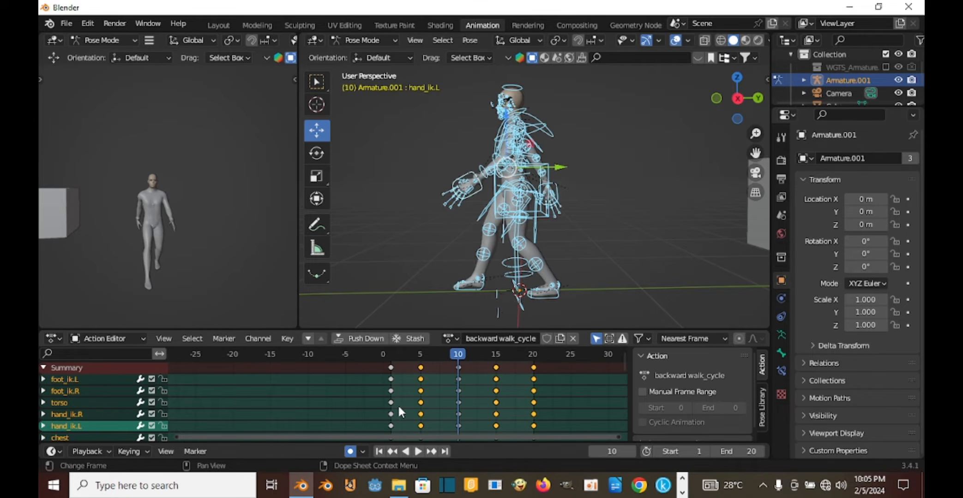
scroll(399, 406, "down", 2)
scroll(402, 408, "down", 4)
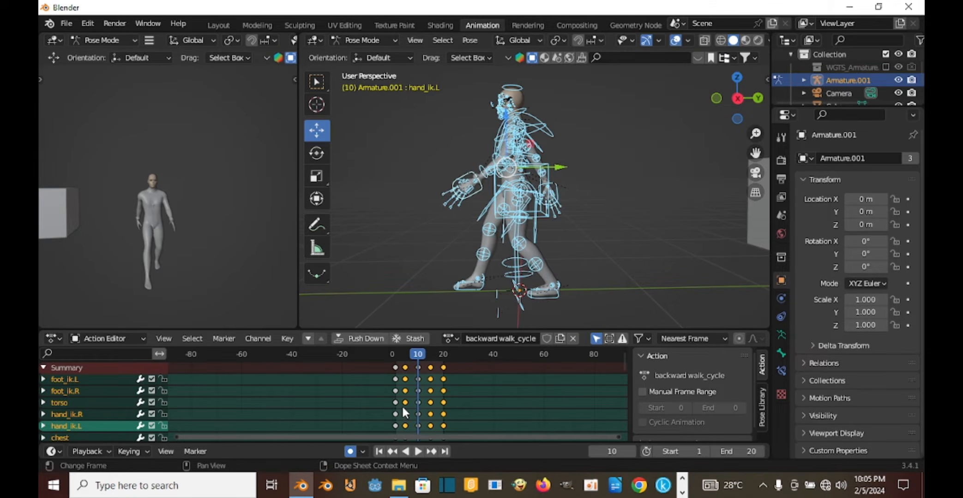
key("a")
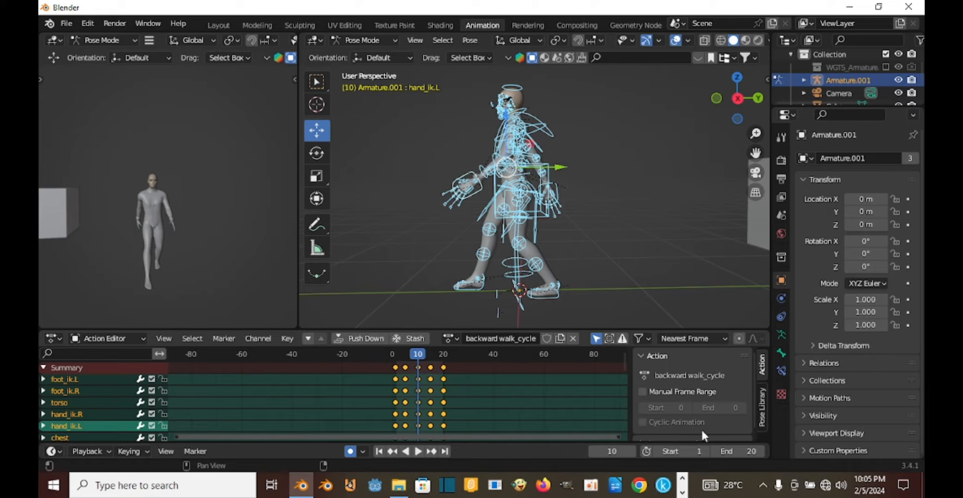
left_click(726, 451)
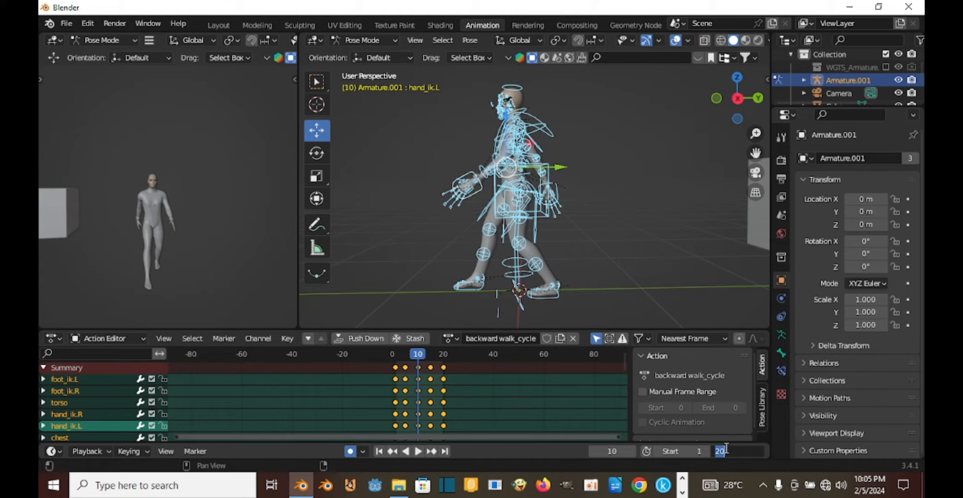
key("Return")
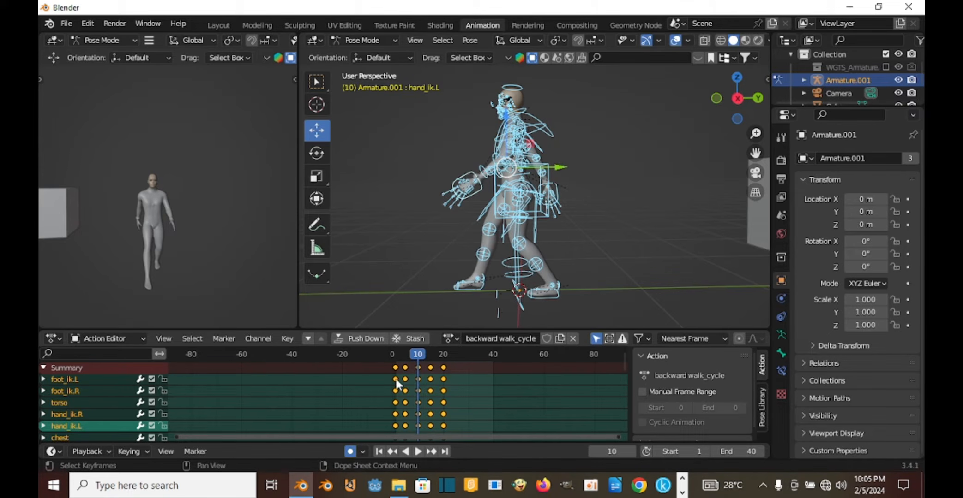
Move all the selected keyframes later in the timeline so that they start at frame 20.
left_click_drag(397, 384, 424, 379)
left_click_drag(443, 379, 463, 385)
scroll(509, 384, "up", 4)
middle_click_drag(502, 387, 406, 379)
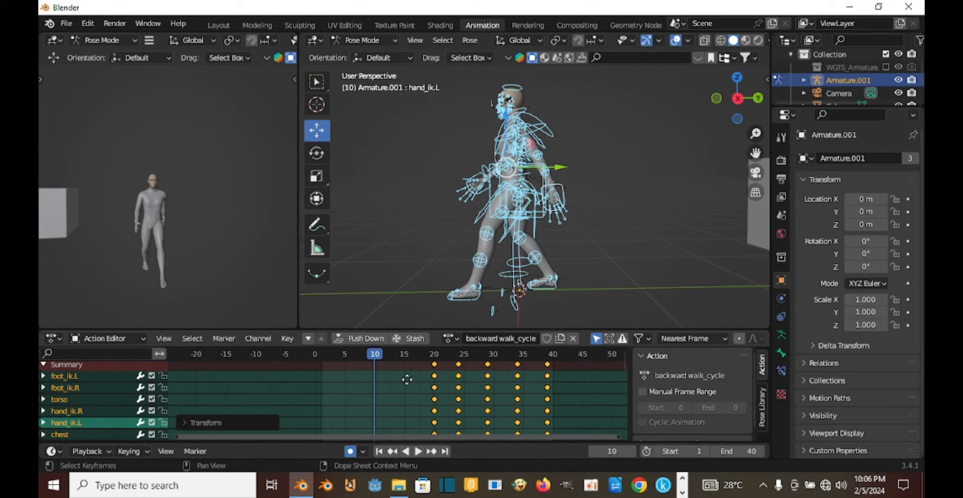
Collapse the bone channels so that only the Summary row is listed.
left_click(43, 365)
left_click(44, 364)
left_click(44, 365)
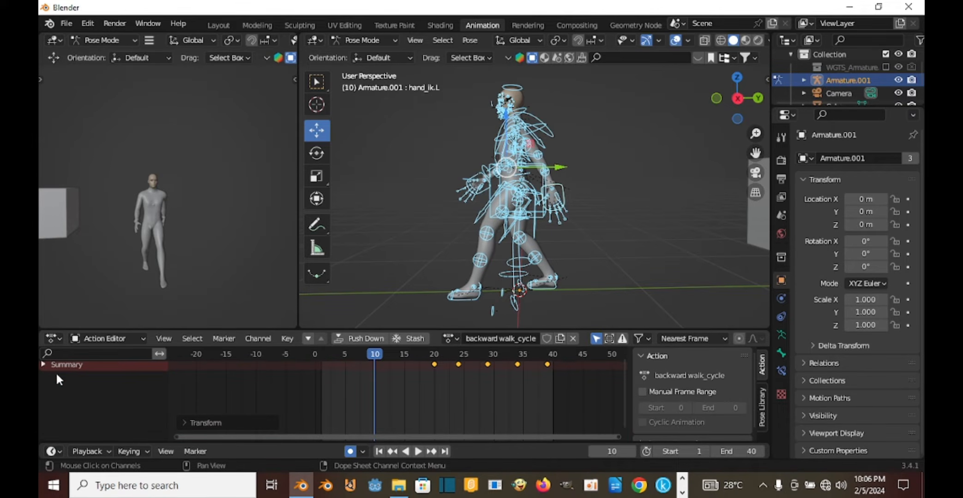
scroll(56, 372, "up", 1)
left_click(43, 365)
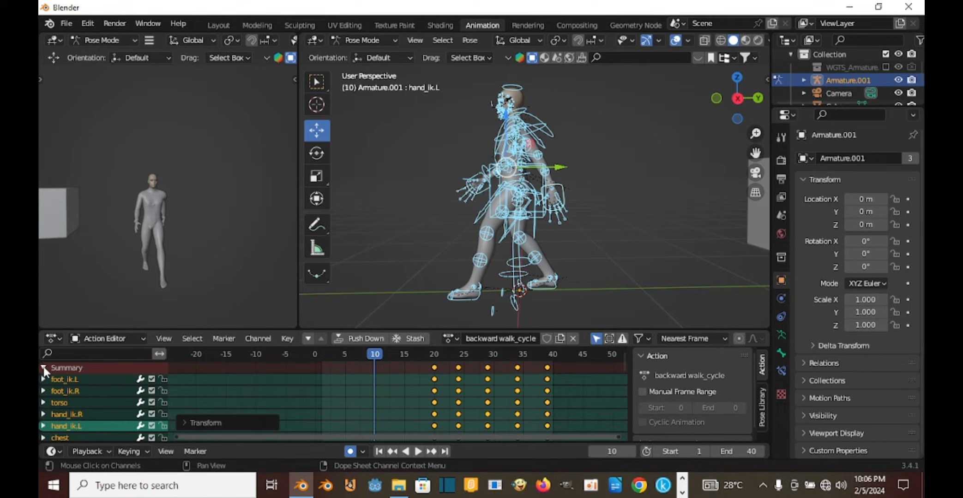
left_click(44, 367)
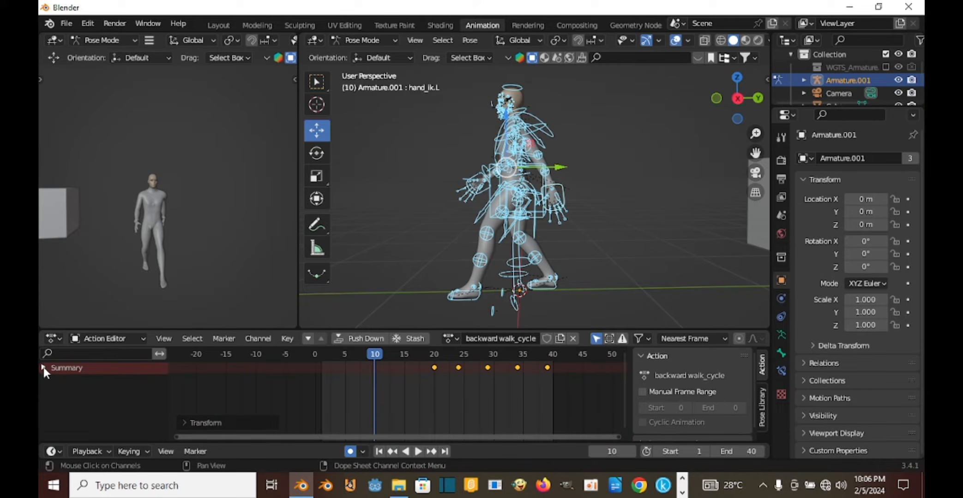
middle_click_drag(448, 384, 408, 379)
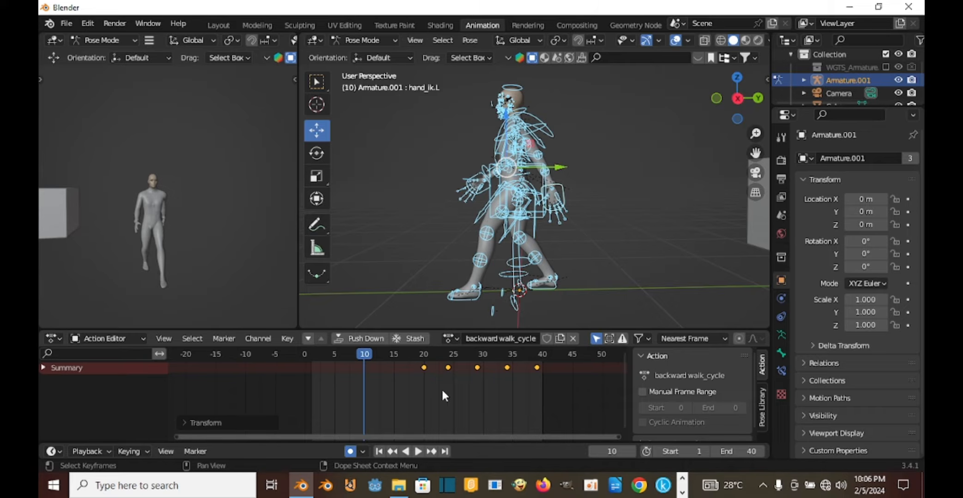
Select all the Summary keyframes and shift them one frame later, ending at frame 40.
left_click(420, 375)
left_click_drag(403, 388, 552, 361)
key("g")
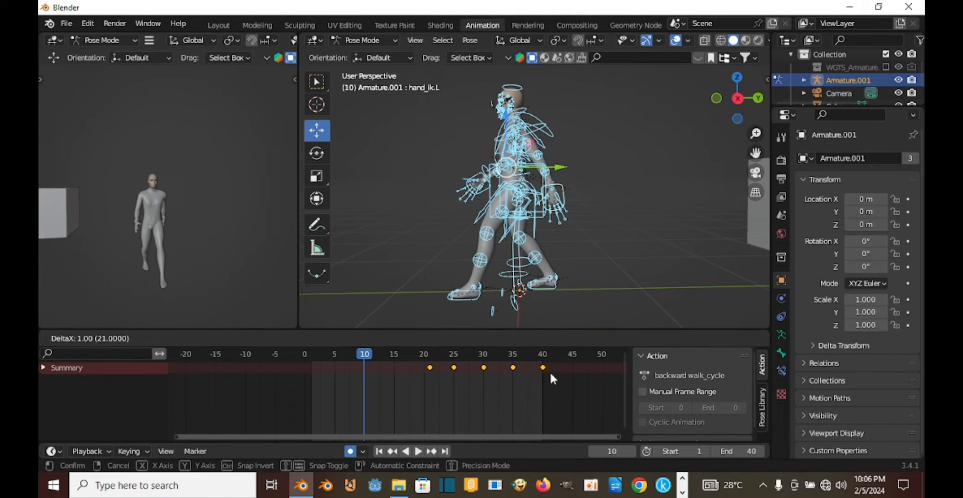
left_click(550, 373)
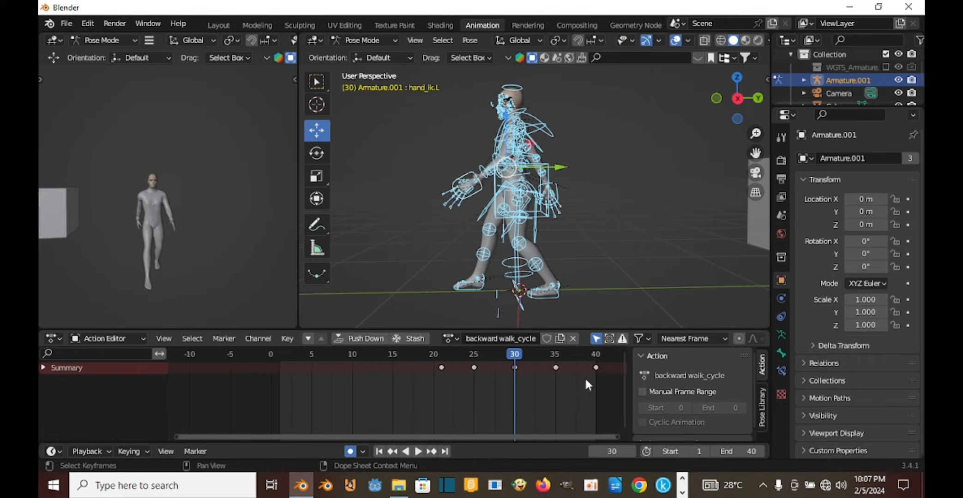
Move the last pose's keyframes from frame 40 to frame 1.
key("b")
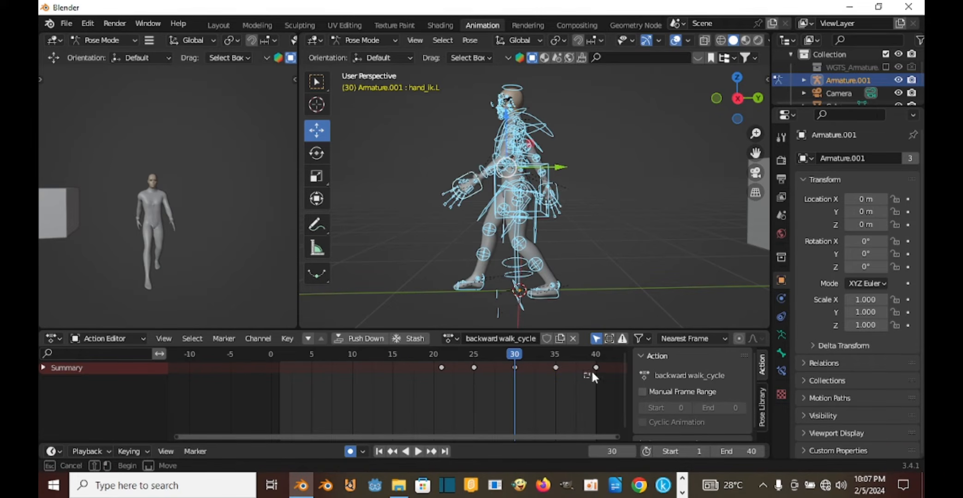
left_click_drag(611, 352, 610, 353)
key("g")
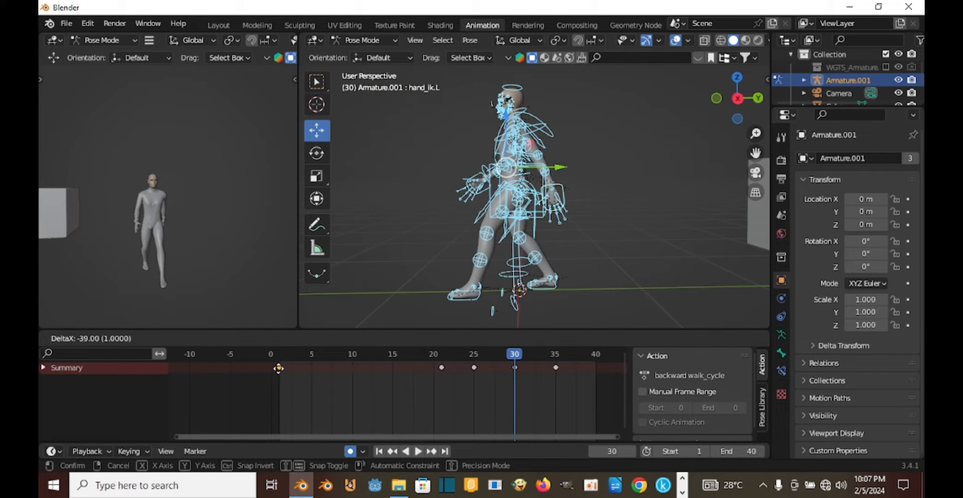
left_click(280, 374)
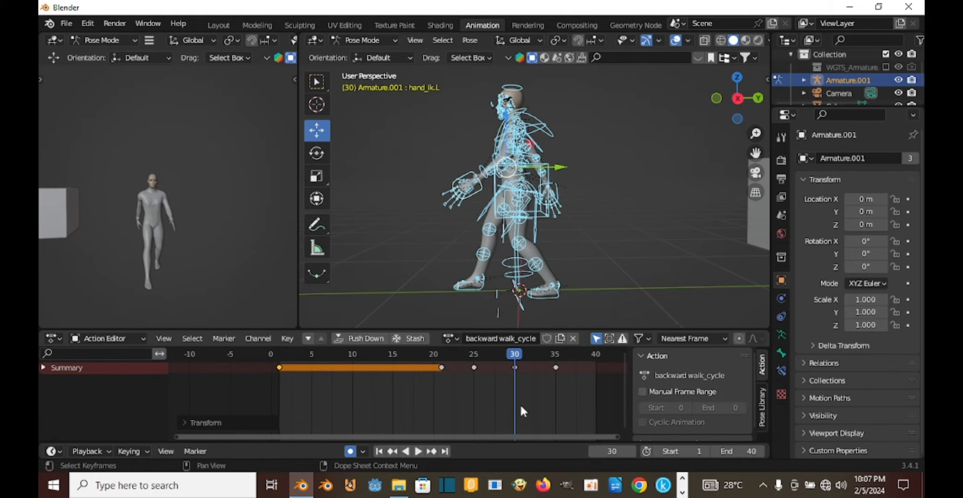
Move the frame 35 keyframes to frame 5 and the frame 30 keyframes to frame 10.
left_click(557, 367)
key("g")
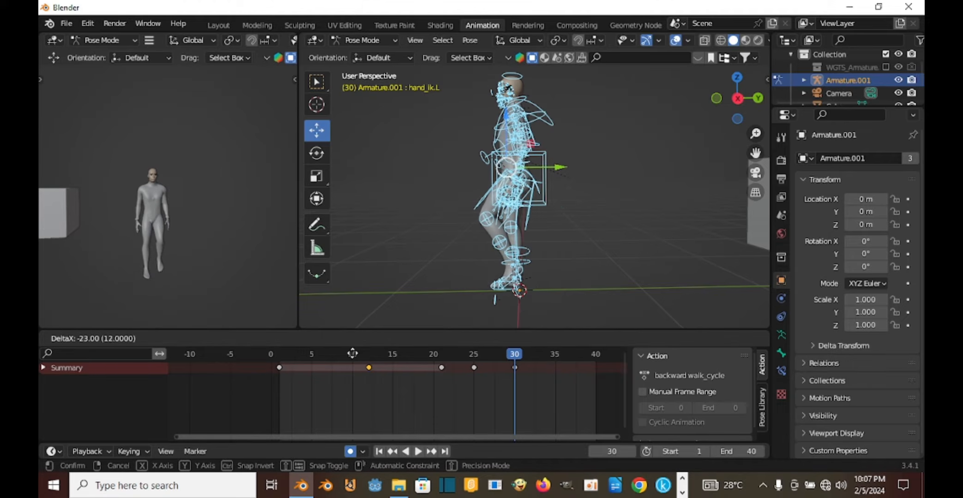
left_click(323, 376)
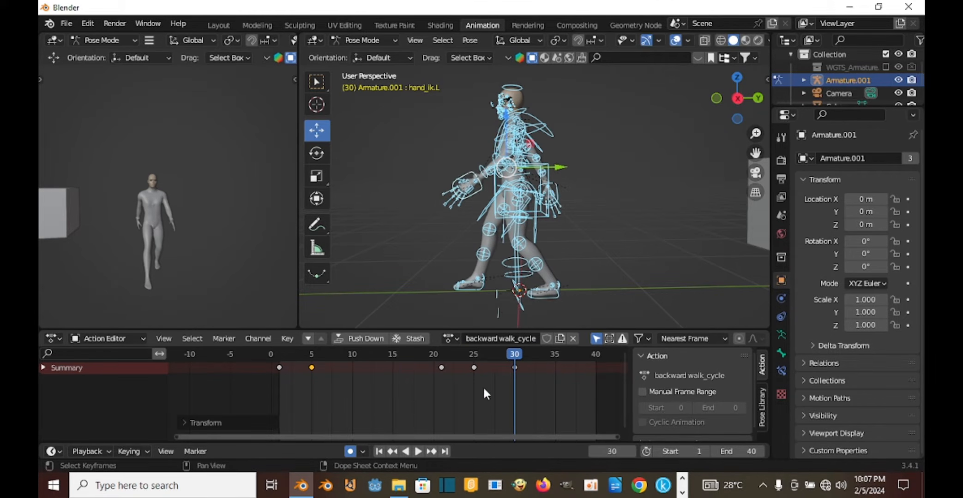
left_click(513, 367)
key("g")
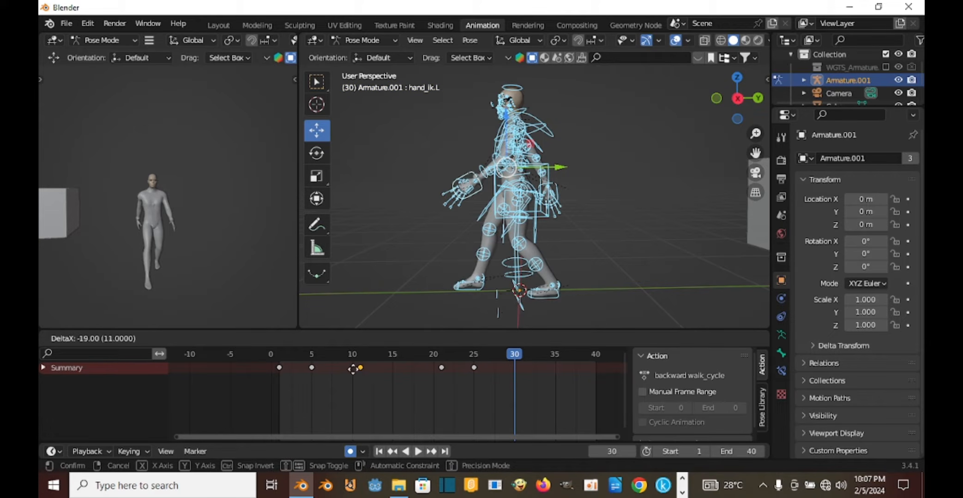
left_click(353, 369)
Play back the reordered poses from the beginning of the timeline, and stop the playback at frame 1.
left_click(270, 354)
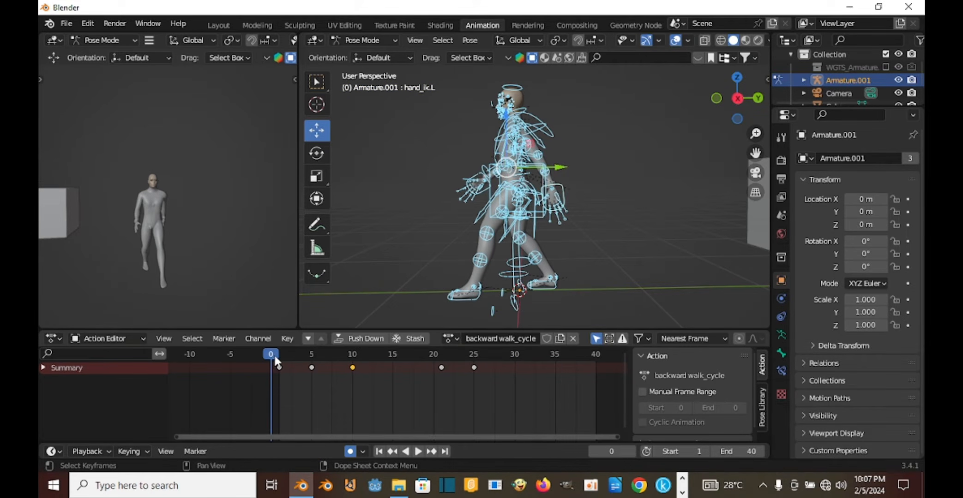
key("space")
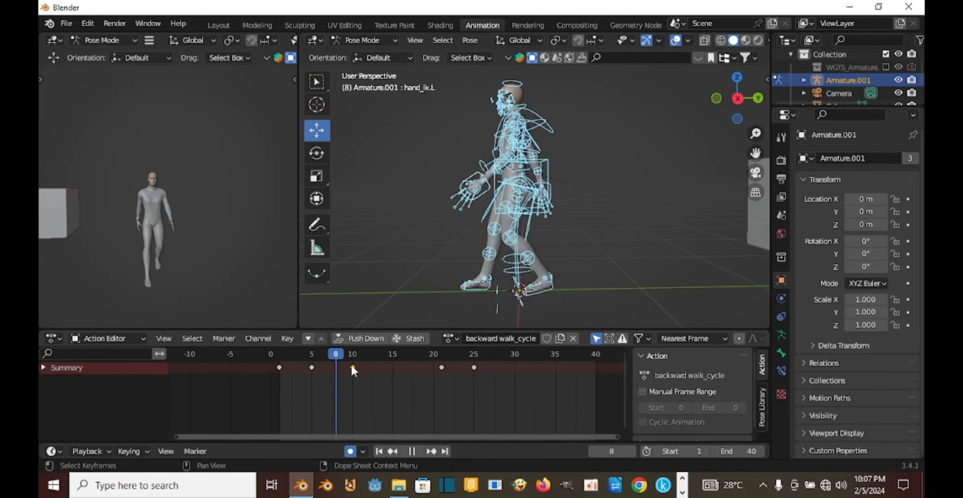
key("space")
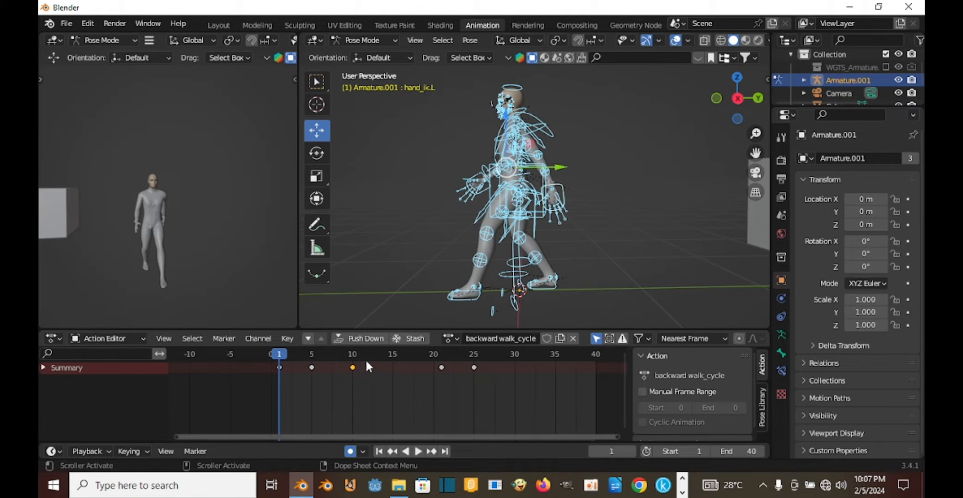
Move the frame 25 keyframes to frame 15 and the frame 21 keyframes to frame 20, and start playback.
left_click(473, 367)
key("g")
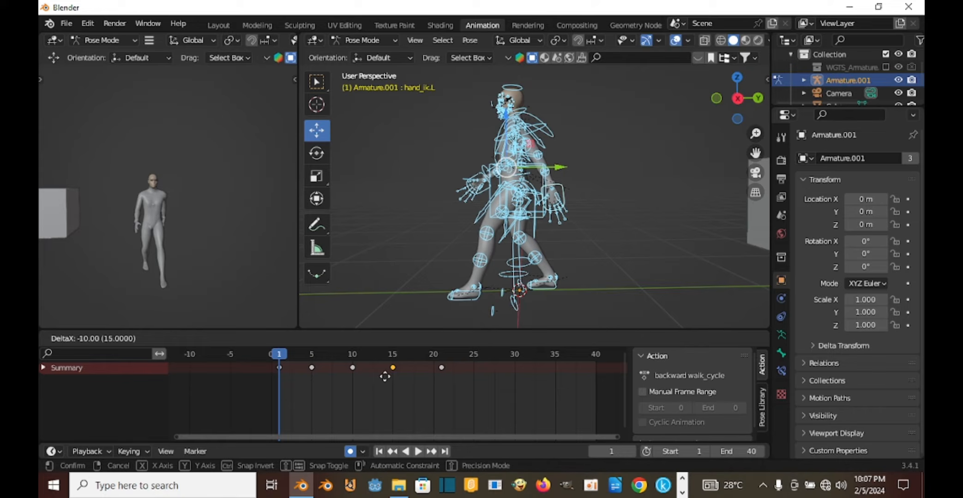
left_click(381, 374)
left_click(442, 367)
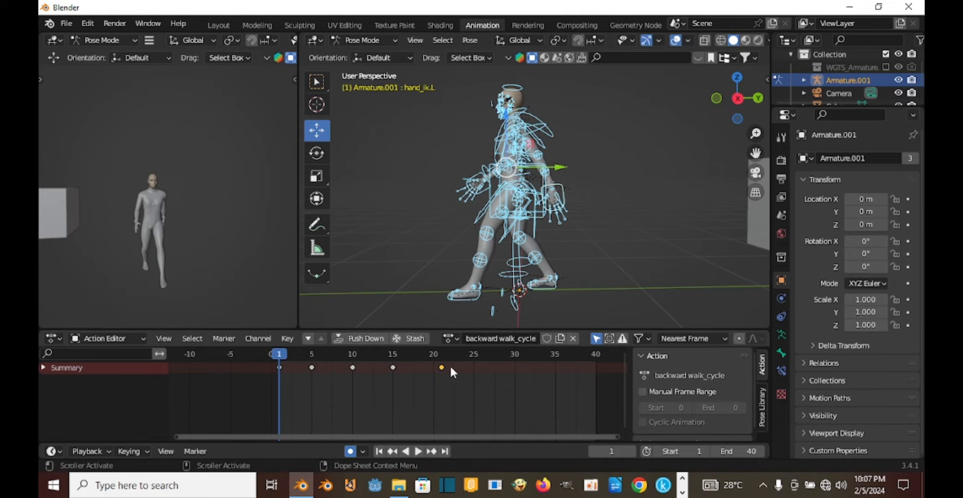
key("g")
left_click(432, 369)
key("space")
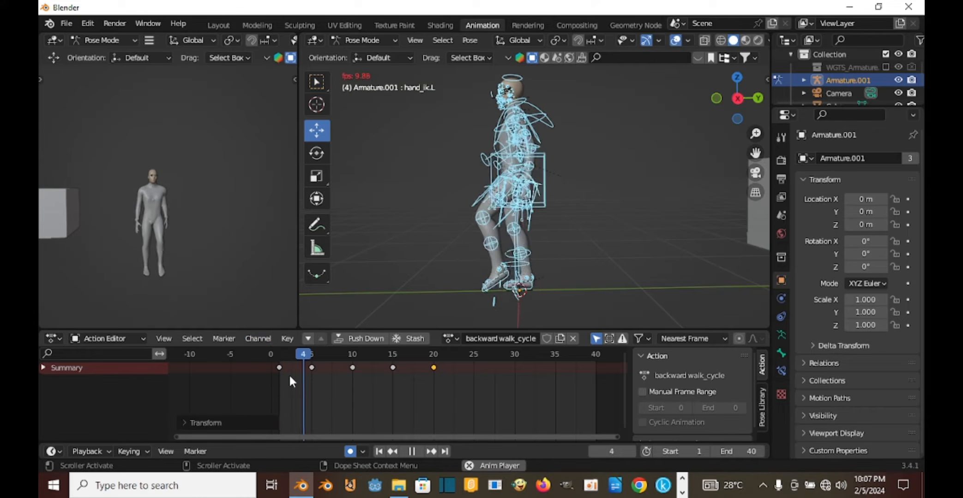
Set the animation's end frame to 20, play back the shortened backward walk cycle and stop the playback.
middle_click_drag(488, 251, 580, 216)
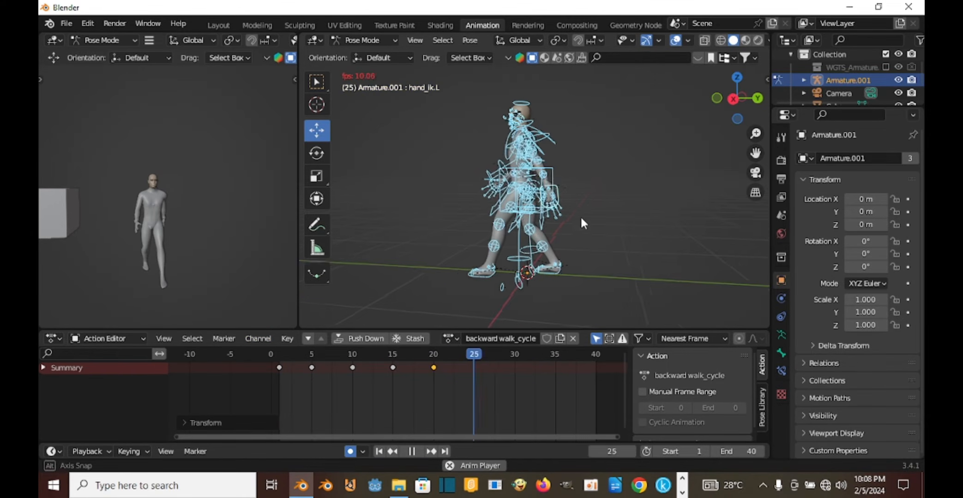
key("space")
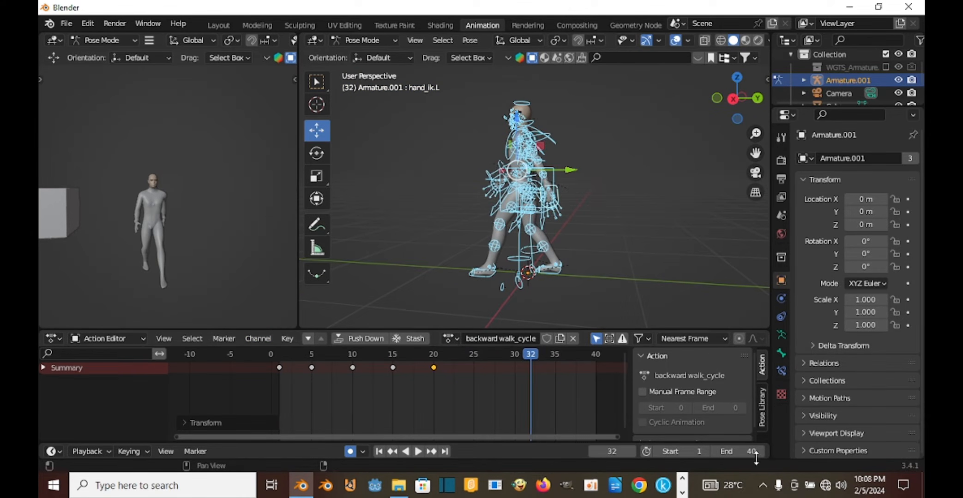
double_click(730, 453)
type("20")
key("Return")
key("space")
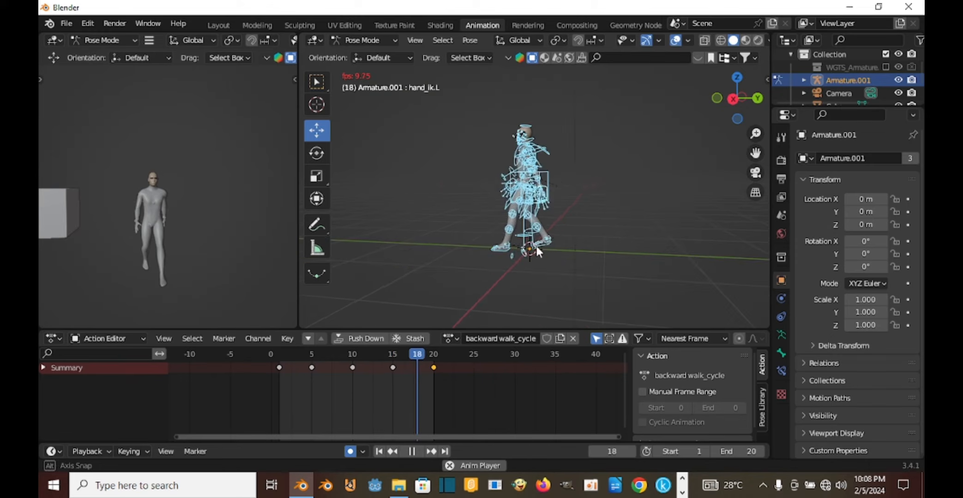
middle_click_drag(536, 246, 546, 214)
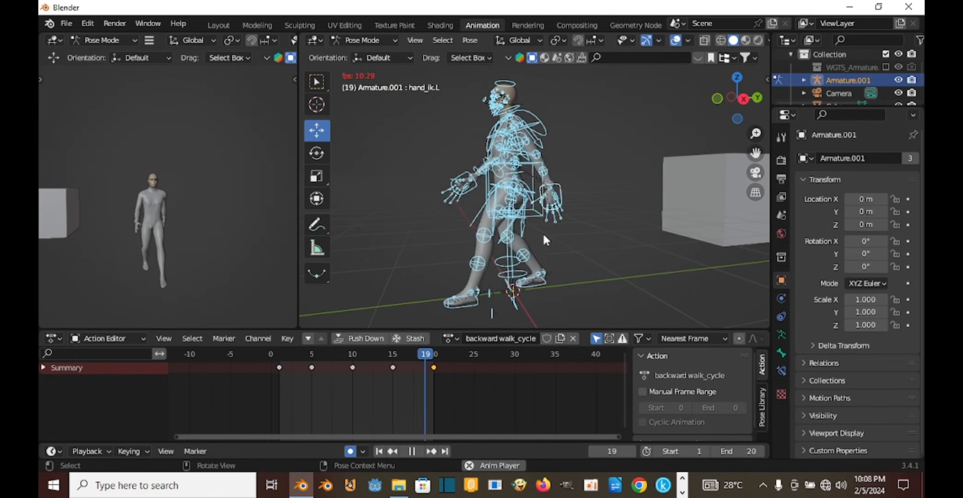
key("space")
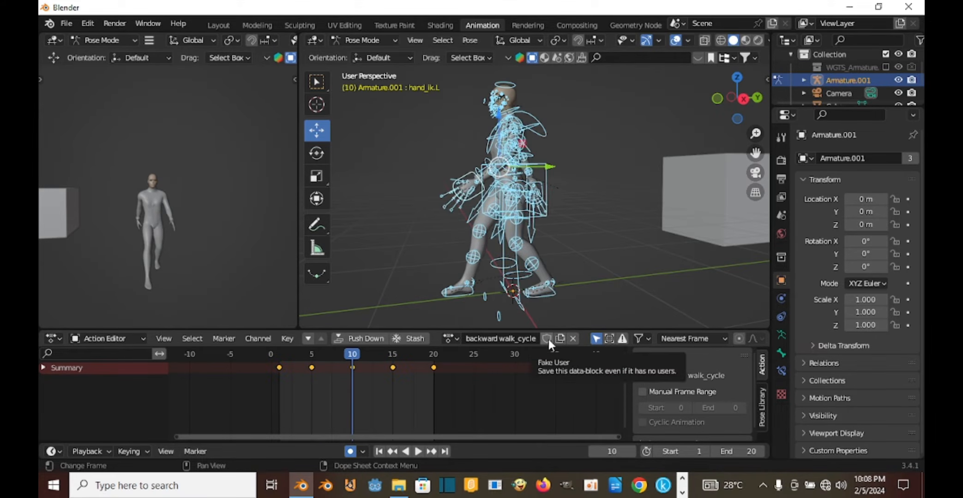
Protect the backward walk_cycle action with a fake user and unlink it from the armature.
left_click(547, 339)
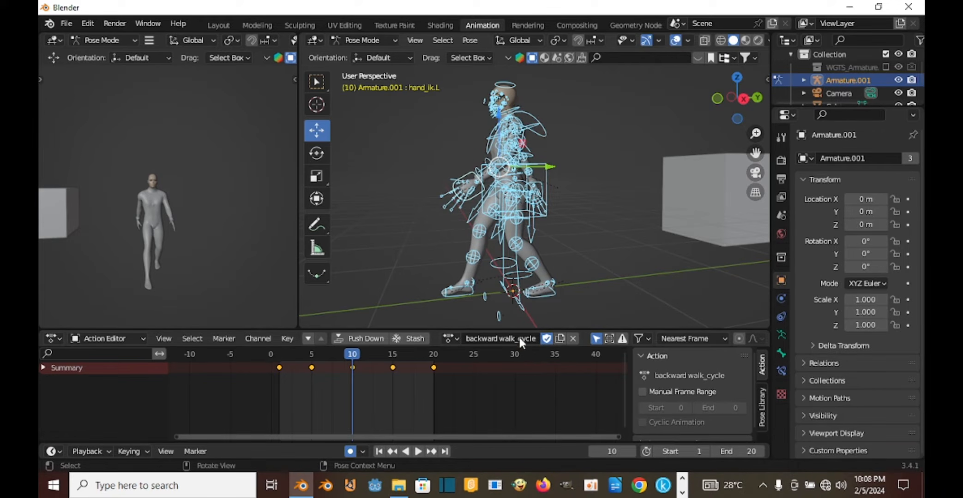
left_click(574, 339)
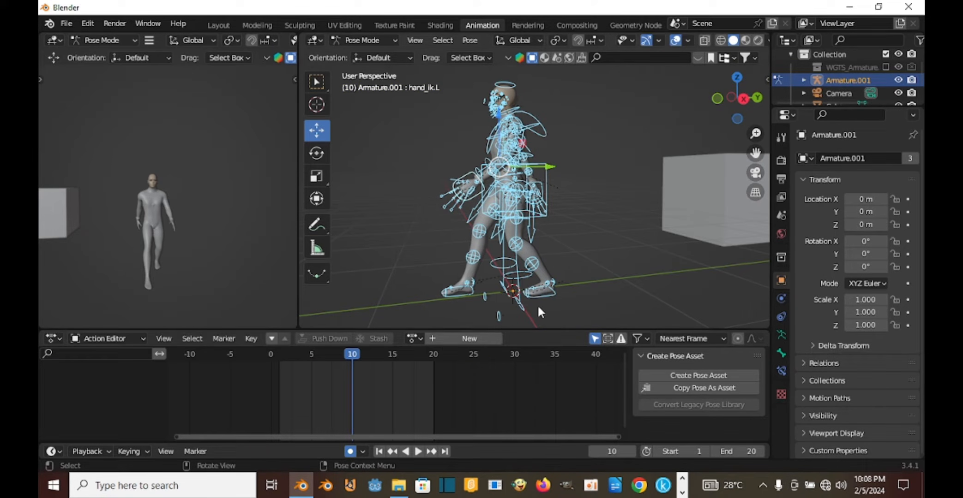
Save the project as Player in the 3d Game Assets folder.
middle_click_drag(561, 190, 483, 184)
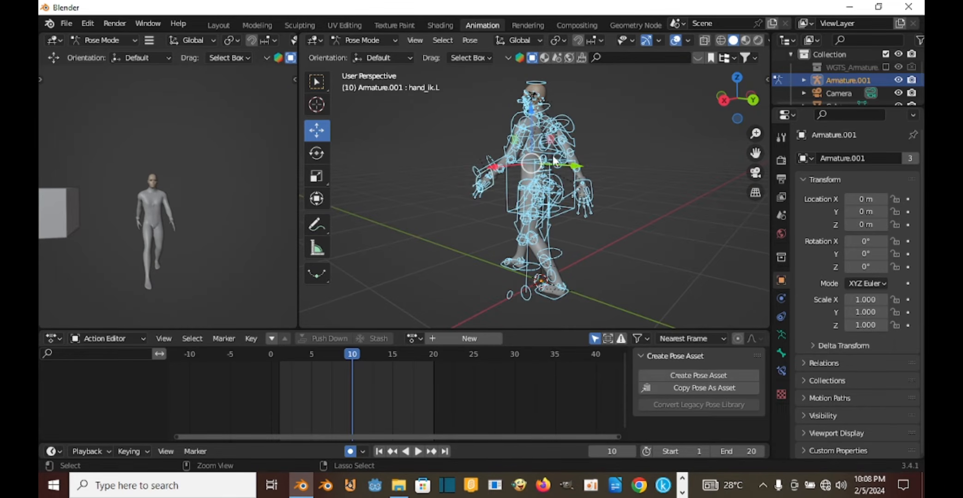
key("ctrl+s")
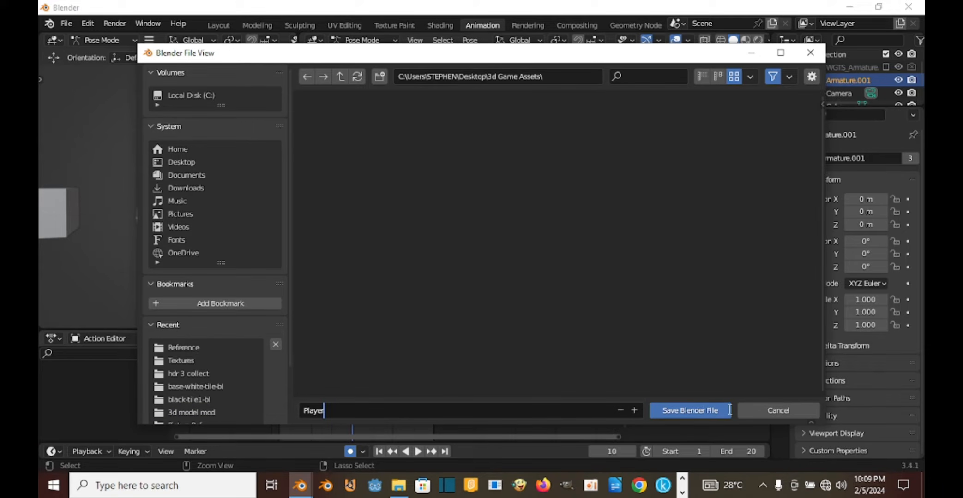
left_click(726, 410)
left_click(726, 409)
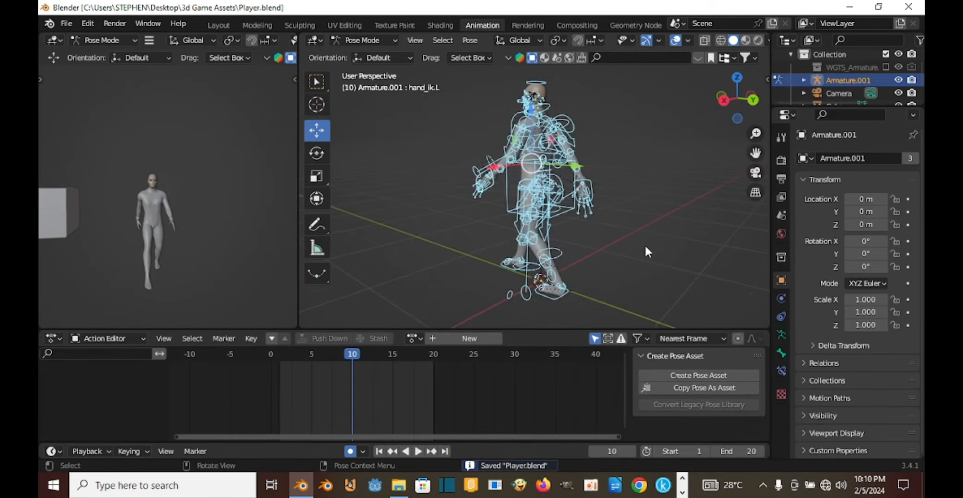
middle_click_drag(582, 245, 549, 252)
scroll(549, 252, "up", 3)
scroll(600, 222, "down", 3)
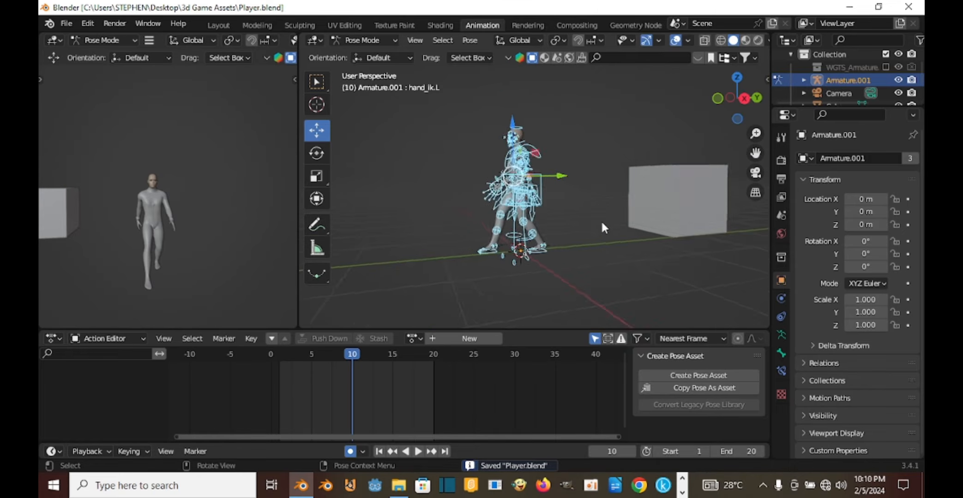
middle_click_drag(601, 222, 663, 228)
middle_click_drag(578, 208, 551, 214)
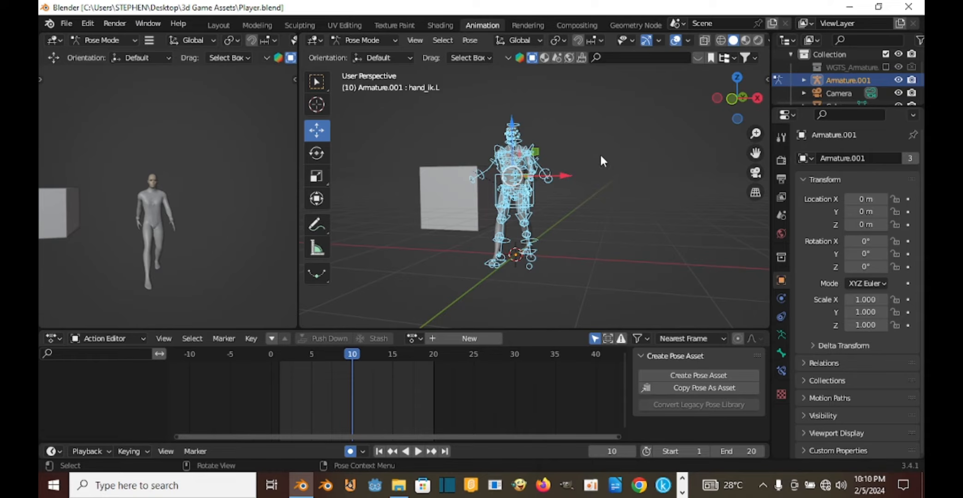
middle_click_drag(599, 153, 602, 190)
scroll(554, 129, "up", 3)
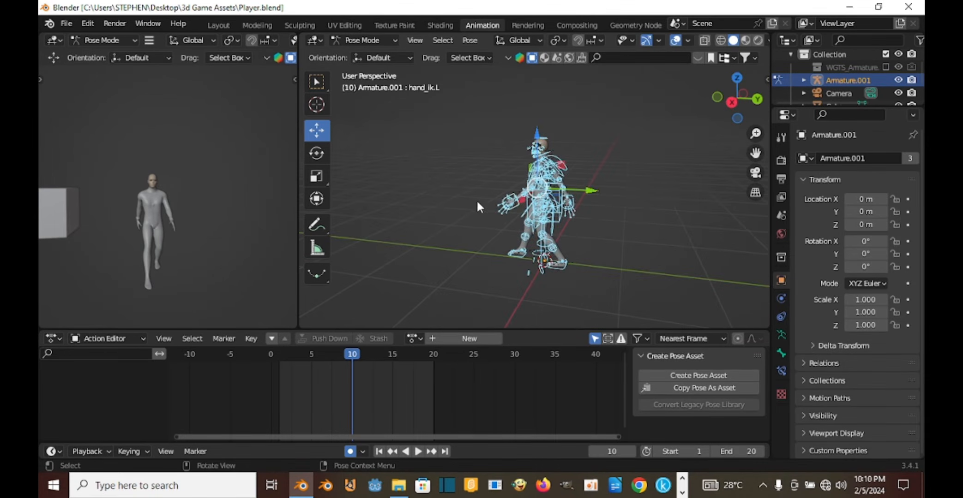
middle_click_drag(476, 199, 591, 171)
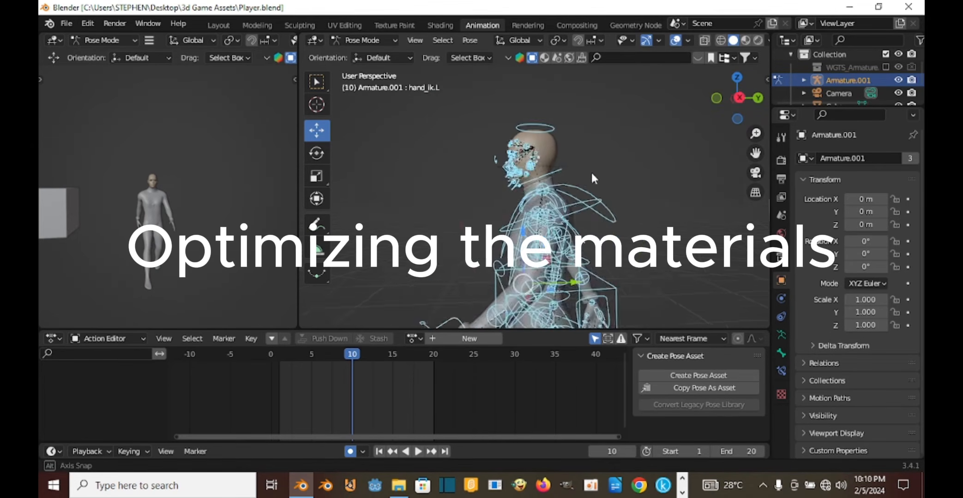
Switch the character's armature from Pose Mode to Object Mode.
left_click(358, 38)
left_click(363, 60)
scroll(562, 176, "up", 3)
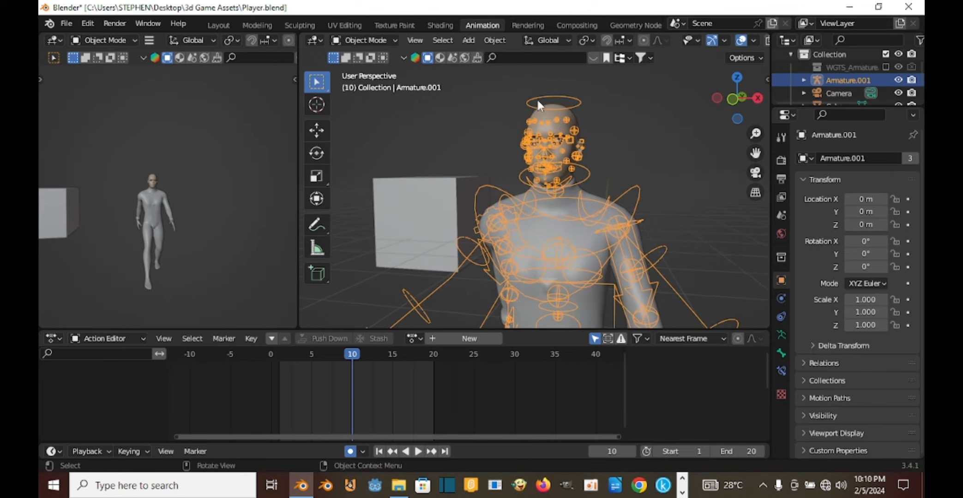
scroll(563, 117, "up", 4)
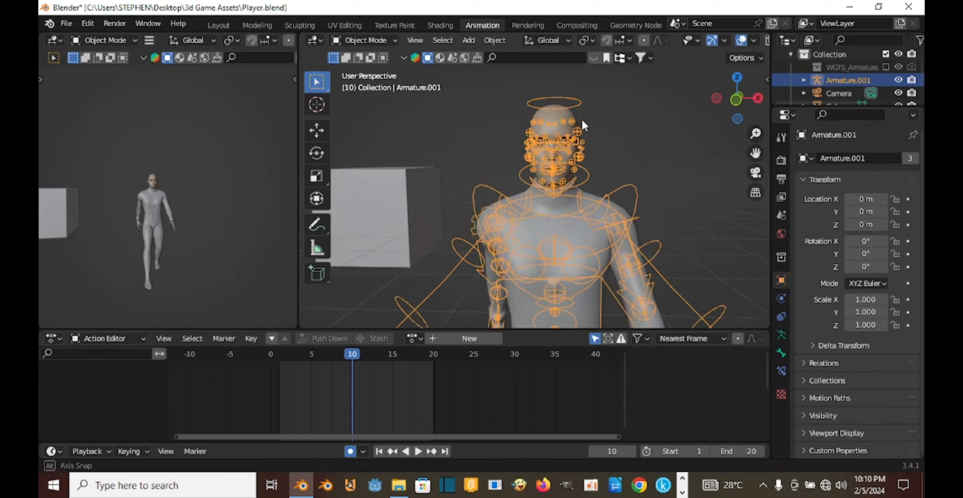
scroll(556, 87, "down", 4)
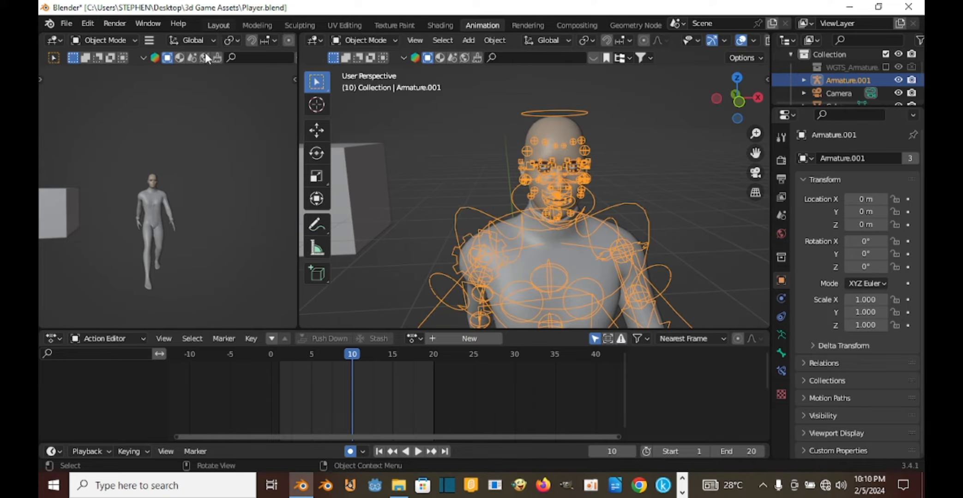
Switch to the Layout workspace and hide the armature so only the textured character shows.
left_click(210, 25)
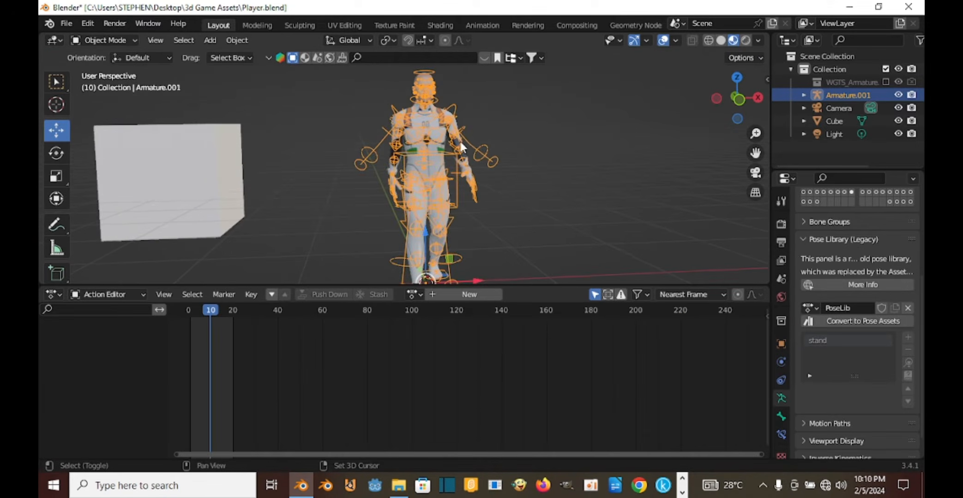
scroll(460, 146, "up", 3)
scroll(436, 179, "down", 2)
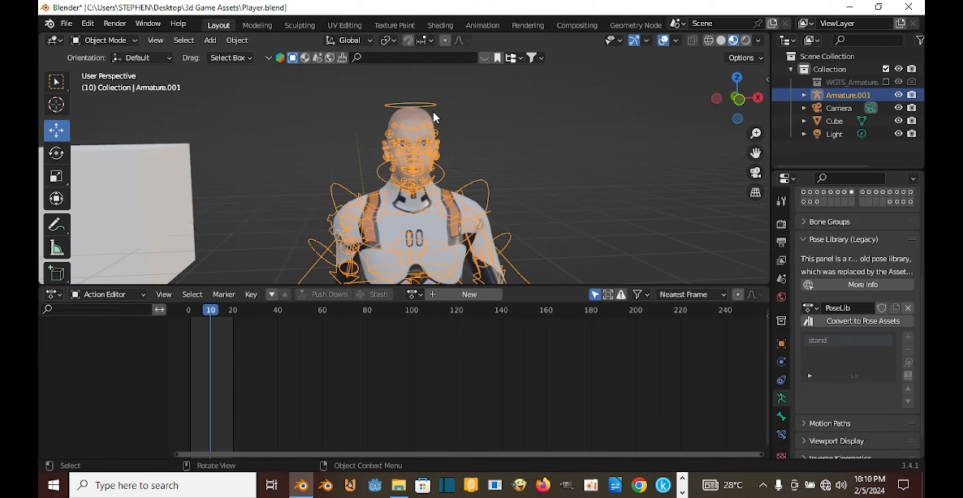
key("h")
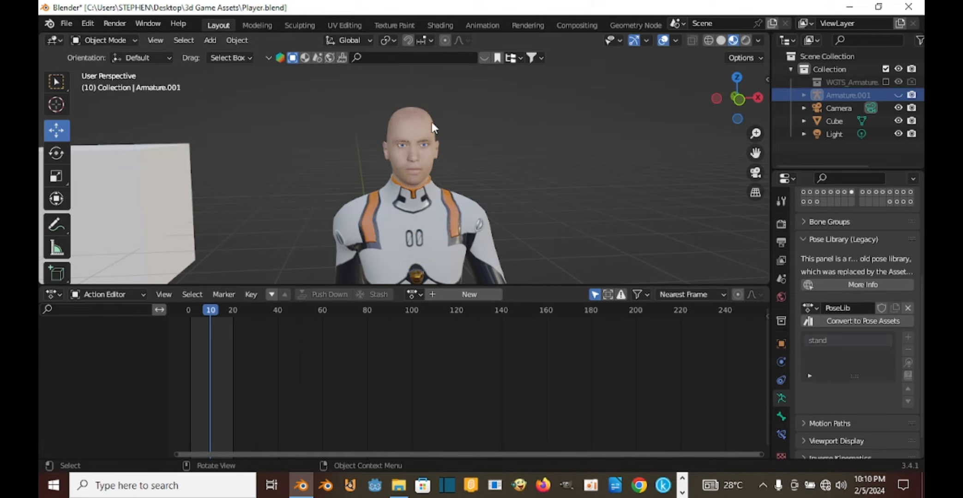
Select the Human body mesh by its head and open the Shading workspace with the character in close view.
scroll(460, 169, "up", 4)
scroll(443, 122, "down", 2)
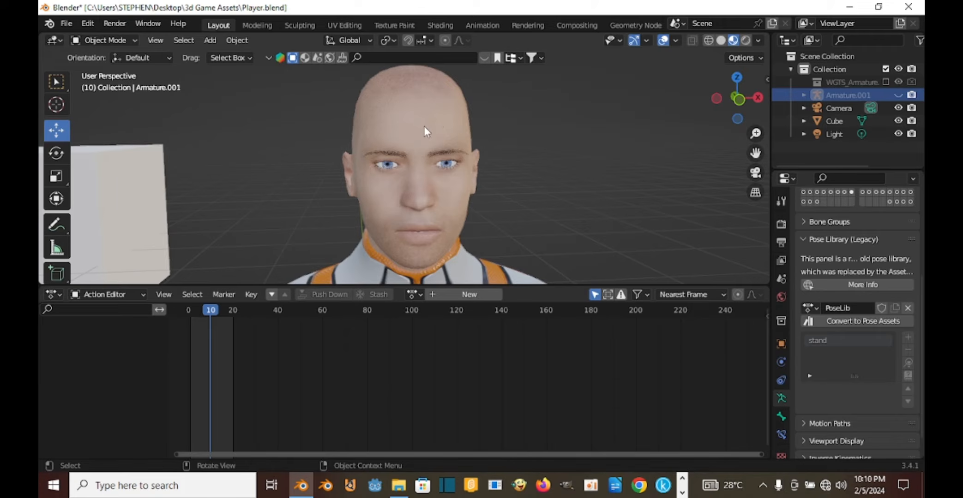
left_click(423, 127)
scroll(424, 138, "down", 2)
scroll(420, 135, "up", 3)
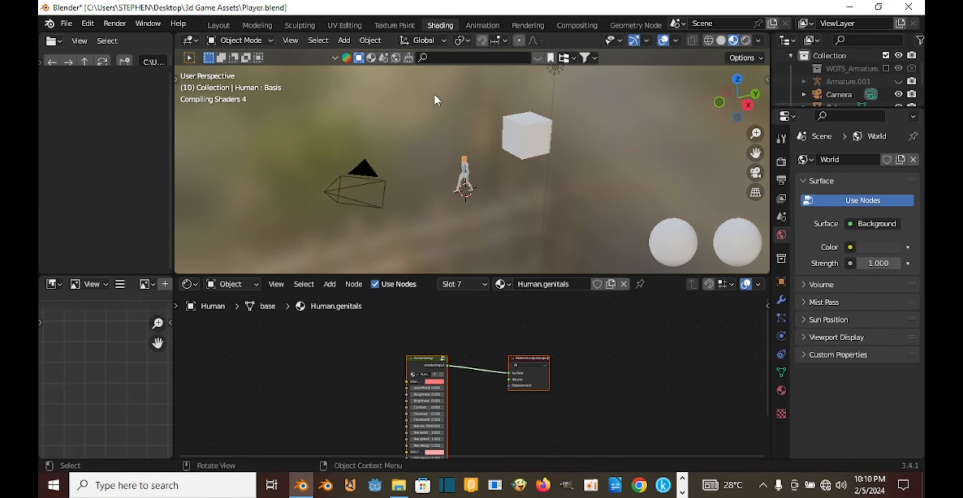
scroll(484, 164, "up", 6)
middle_click_drag(488, 169, 556, 157)
scroll(556, 157, "up", 7)
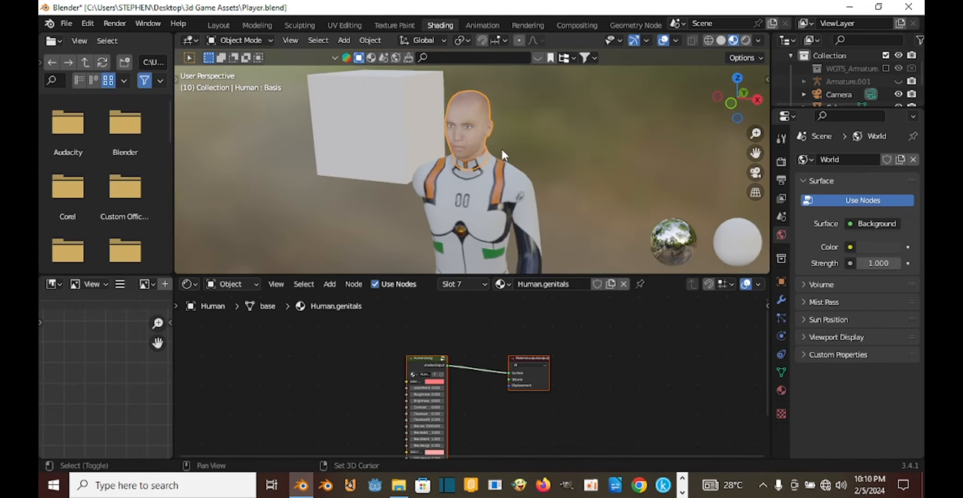
Enlarge the shader node area and bring the character's face into close front view in material preview.
left_click_drag(422, 273, 430, 210)
scroll(446, 142, "down", 3)
middle_click_drag(446, 142, 494, 119)
scroll(495, 131, "up", 6)
scroll(500, 124, "up", 2)
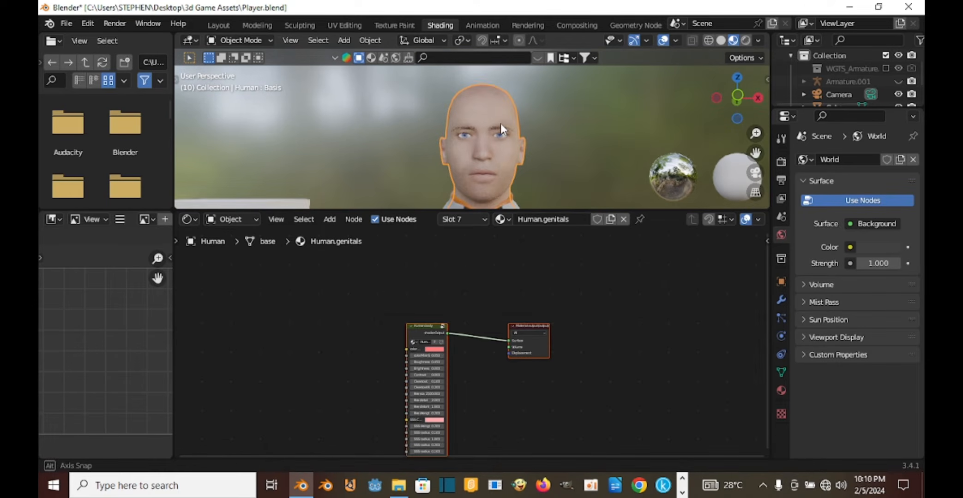
scroll(498, 158, "up", 1)
scroll(499, 158, "up", 2)
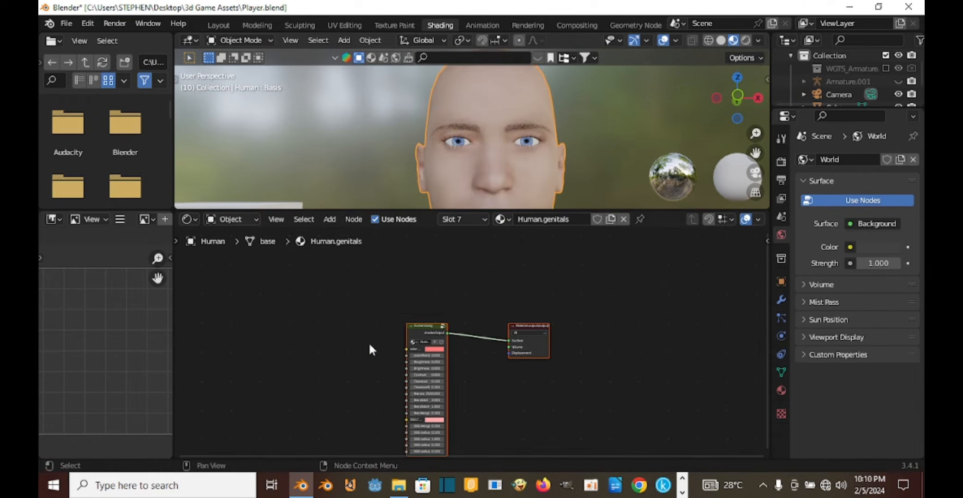
Reposition the Human.body group node beside the material output and enter the node group.
scroll(389, 353, "up", 8)
middle_click_drag(413, 332, 452, 341)
left_click_drag(401, 324, 389, 248)
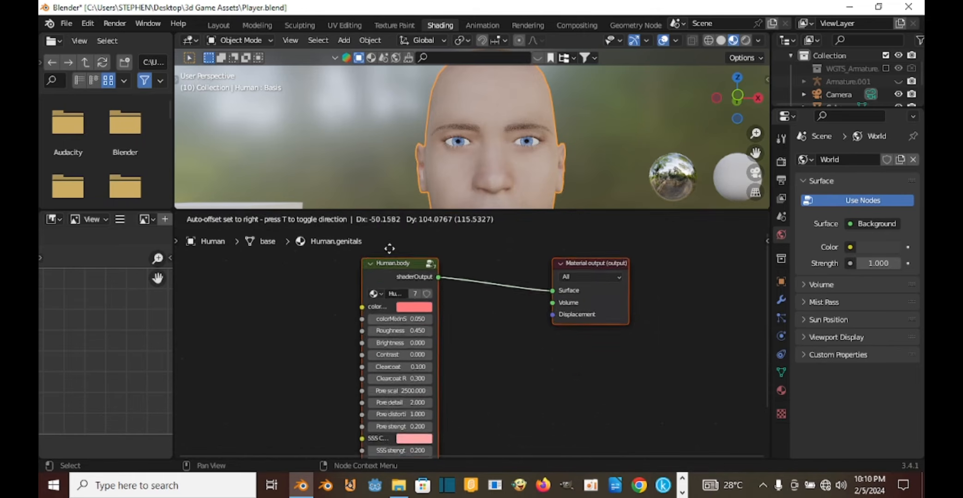
left_click(387, 289)
left_click(387, 289)
left_click_drag(392, 305, 448, 292)
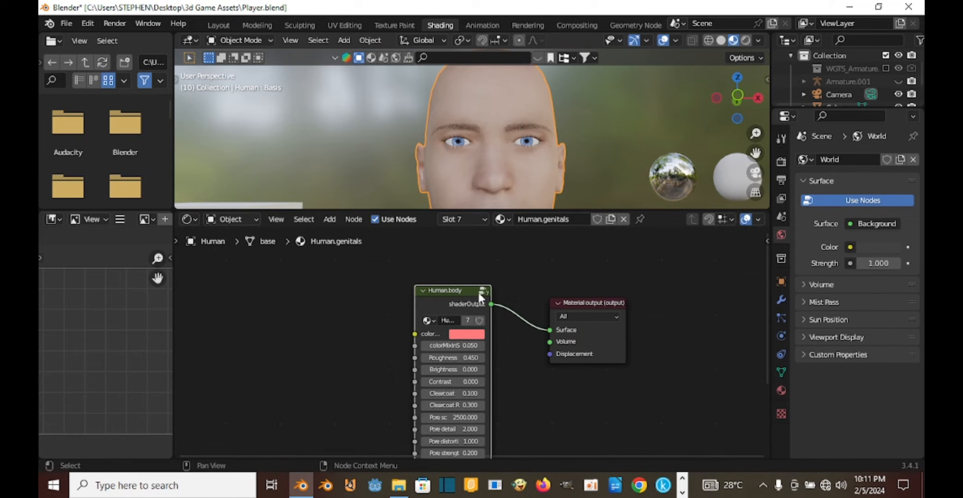
left_click(482, 292)
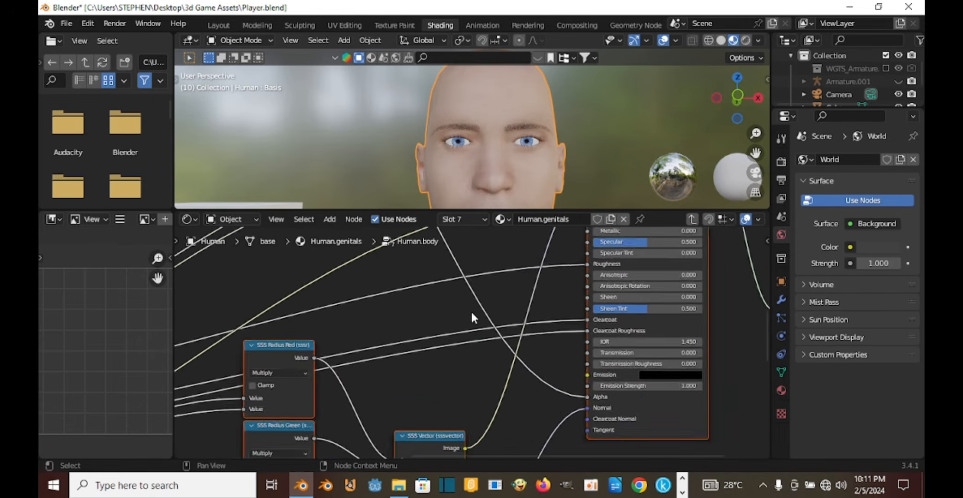
Locate the diffuseTexture node inside the Human.body group, select it and examine its skin image.
scroll(471, 310, "down", 3)
scroll(491, 310, "up", 6)
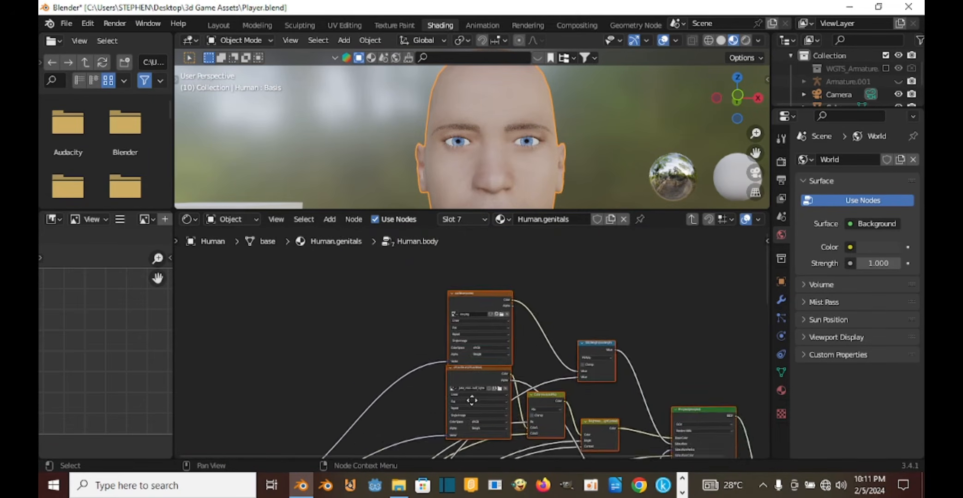
scroll(504, 391, "up", 2)
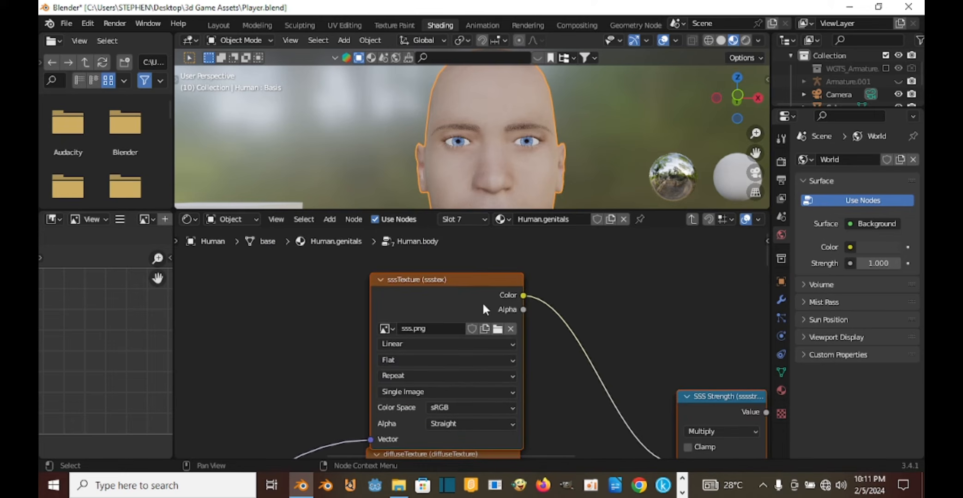
scroll(464, 313, "down", 5, "shift")
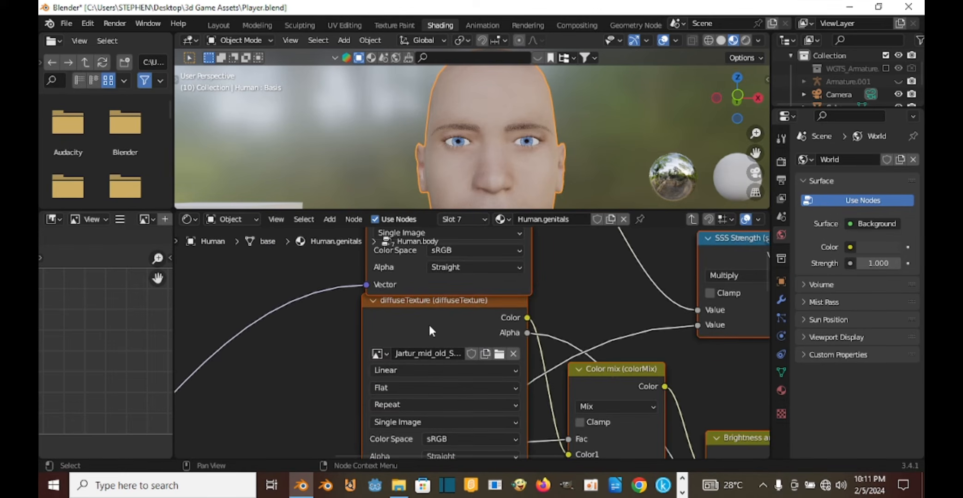
left_click_drag(451, 327, 406, 332)
scroll(406, 331, "down", 3)
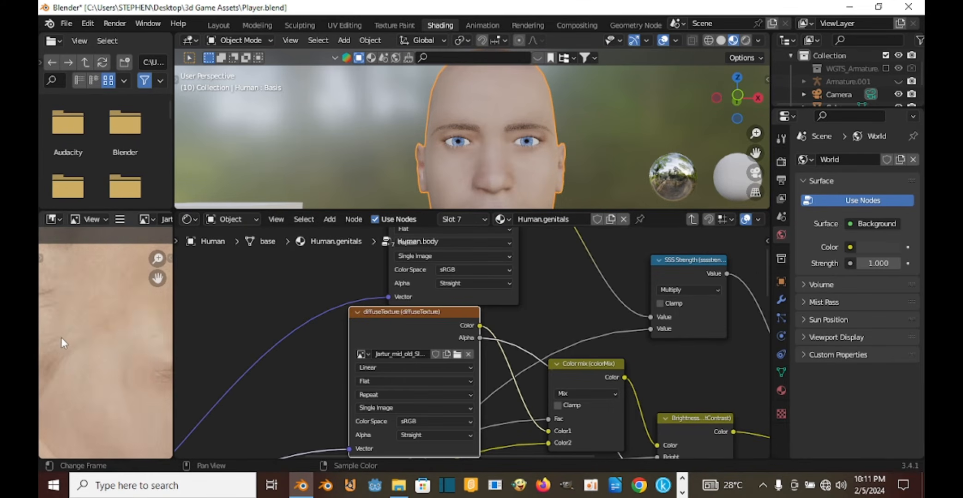
scroll(61, 338, "down", 4)
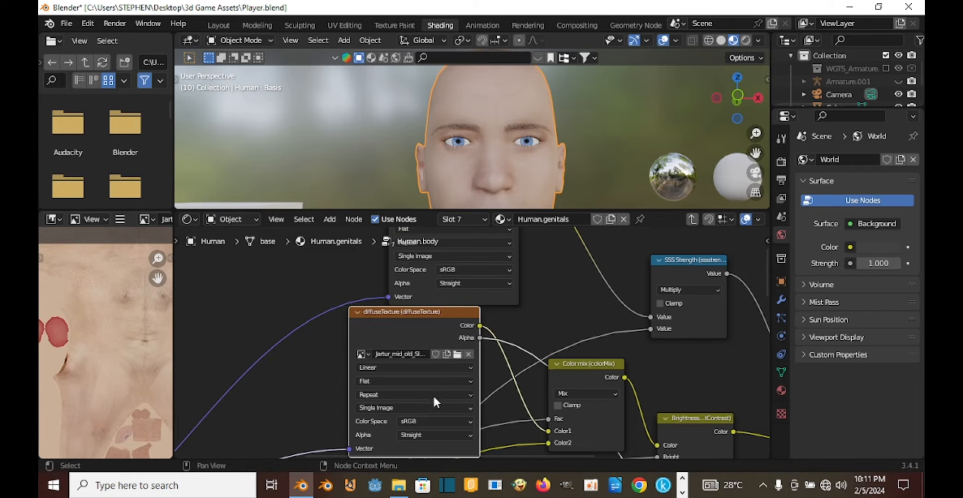
Open the Human mesh's material properties and bring the first entries of its material slots into view.
key("ctrl")
left_click(781, 391)
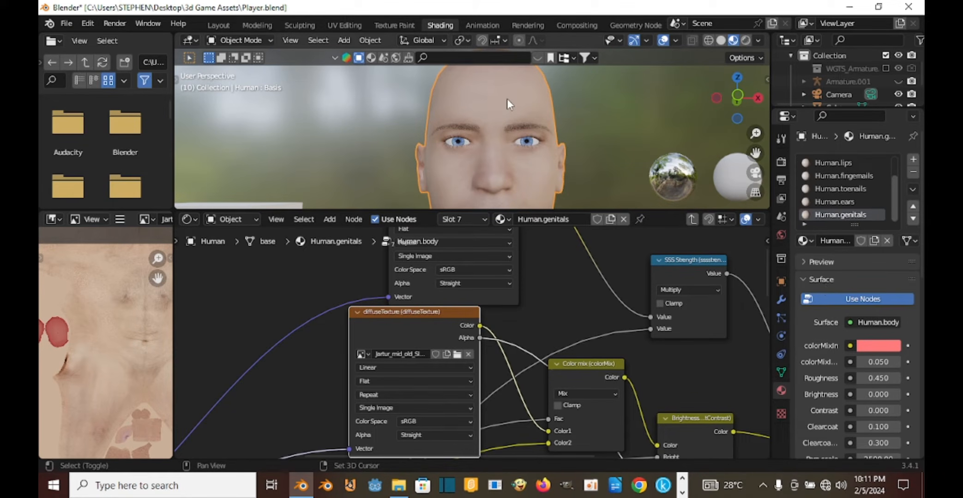
middle_click_drag(507, 98, 485, 106)
scroll(850, 186, "up", 2)
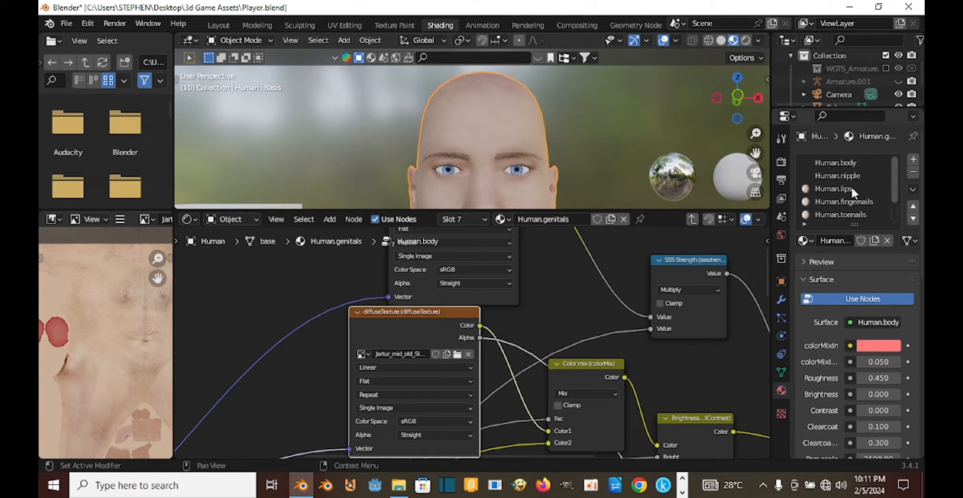
Make the Human.body material slot active and bring its group node and material output into view.
left_click(840, 161)
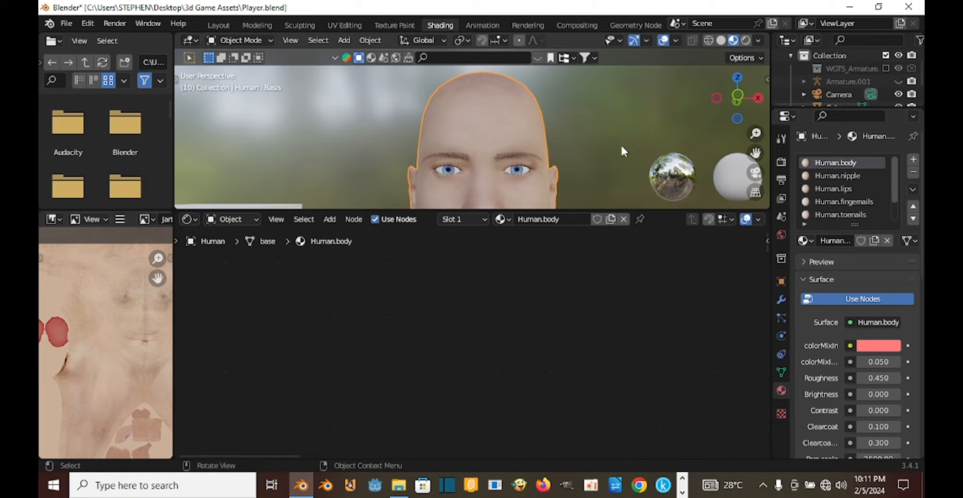
scroll(571, 141, "up", 3)
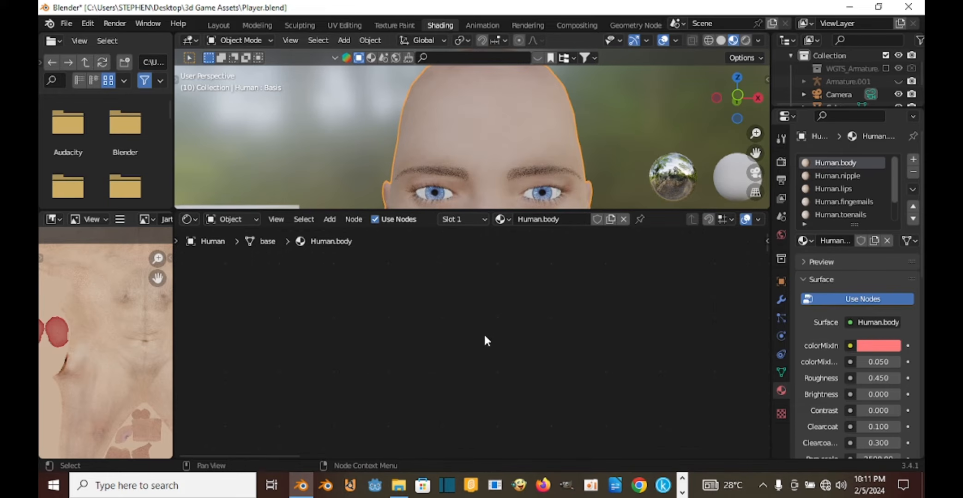
scroll(616, 340, "down", 5)
scroll(600, 365, "up", 5)
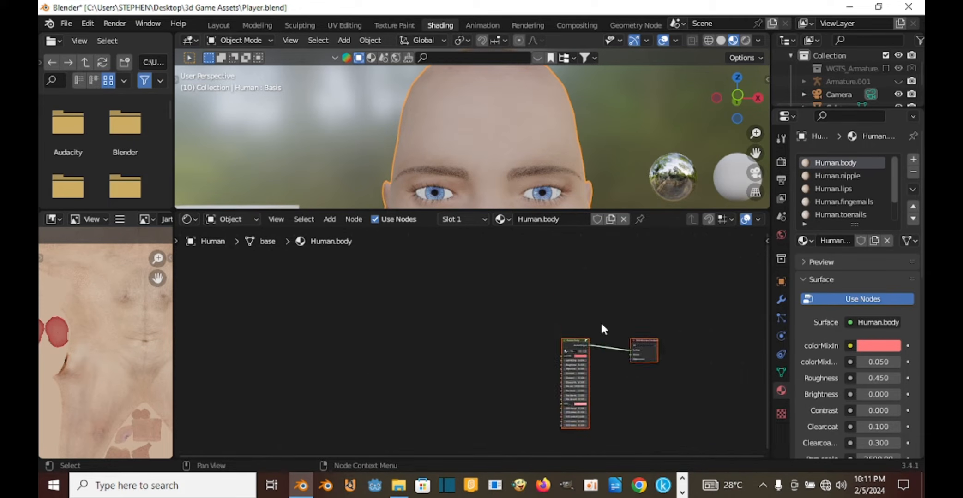
middle_click_drag(648, 328, 549, 359)
scroll(459, 315, "up", 2)
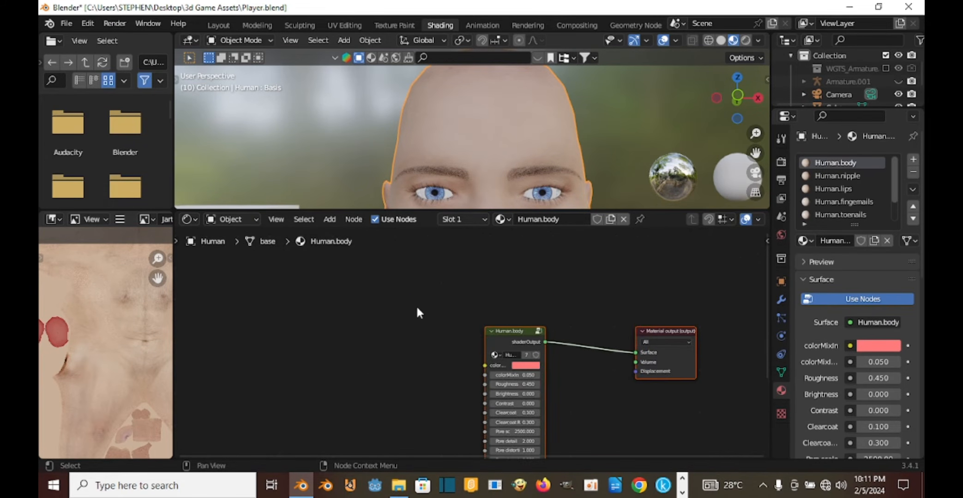
Paste the copied diffuseTexture node into the Human.body material and place it above the Human.body group node.
scroll(98, 363, "down", 4)
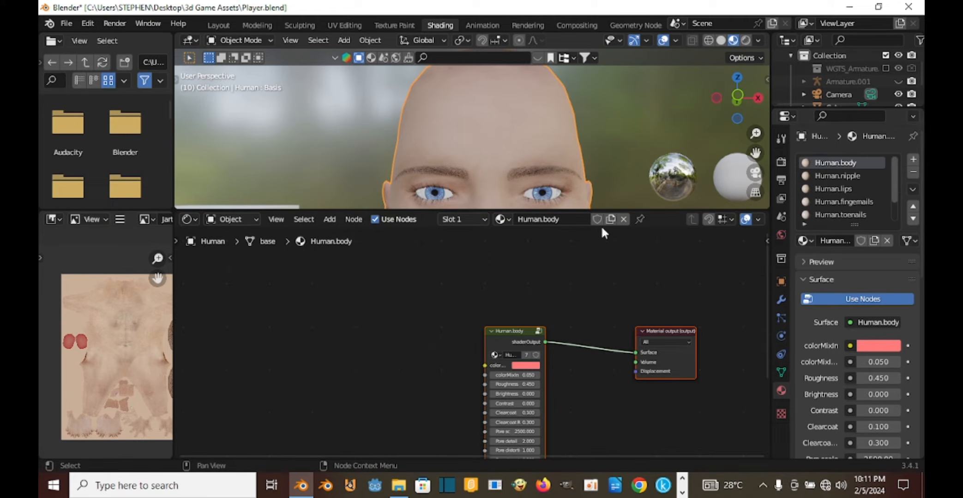
scroll(487, 310, "up", 2)
left_click(433, 323)
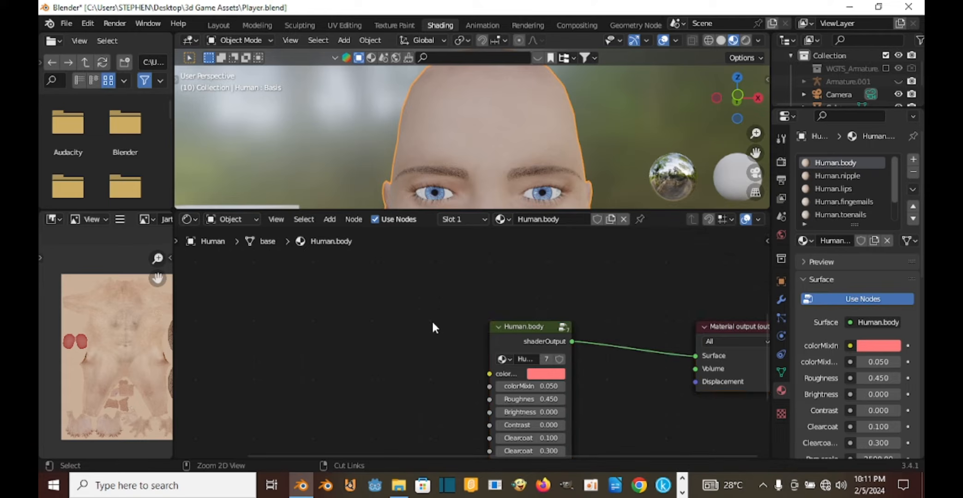
scroll(463, 356, "down", 3)
middle_click_drag(464, 357, 497, 449)
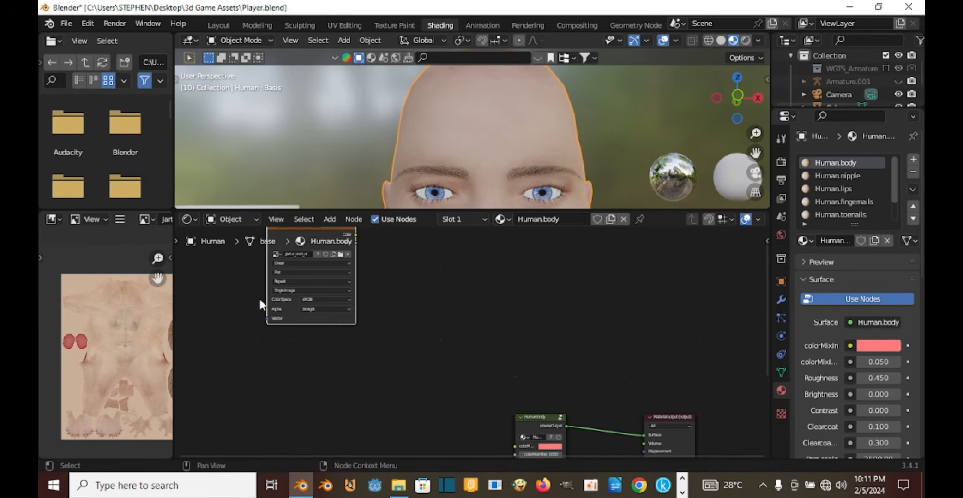
middle_click_drag(357, 271, 363, 314)
left_click_drag(314, 272, 551, 331)
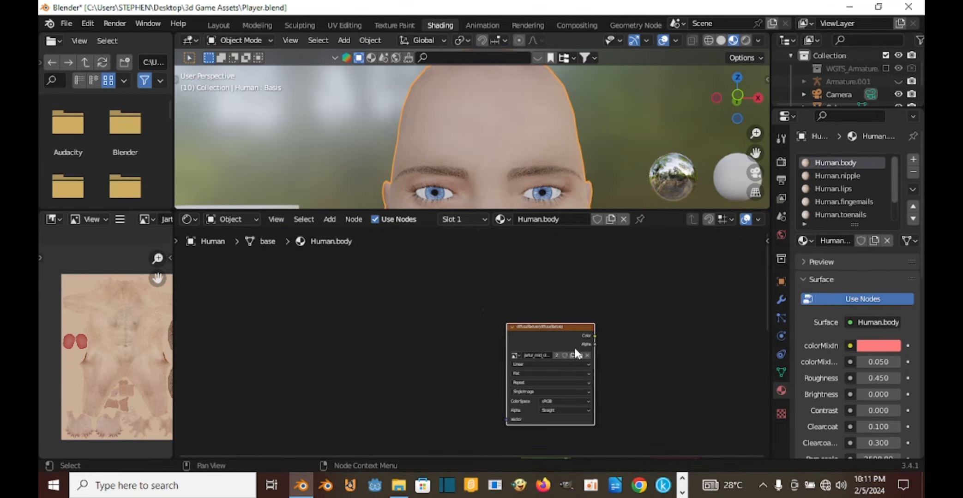
Look inside the Human.body group and at the Human.nipple material, and return to the Human.body material's top-level nodes.
middle_click_drag(600, 381, 528, 243)
scroll(625, 247, "up", 1)
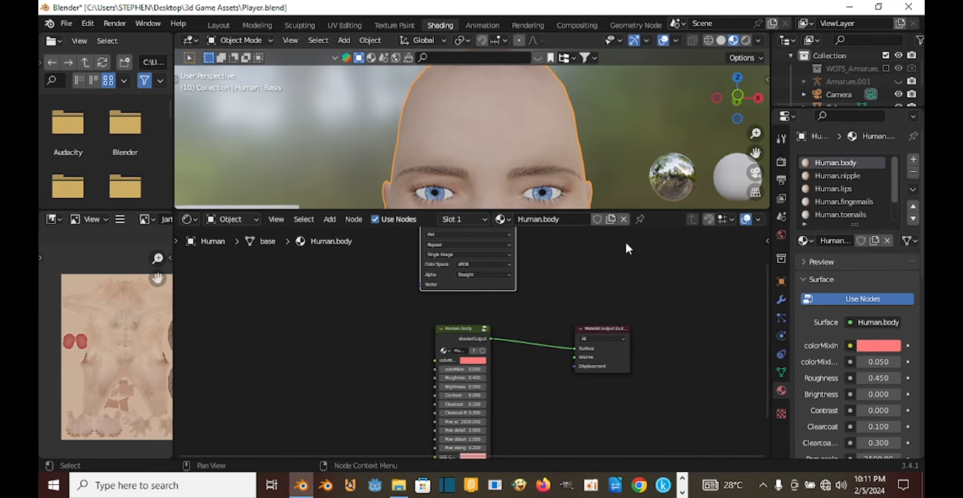
left_click(485, 328)
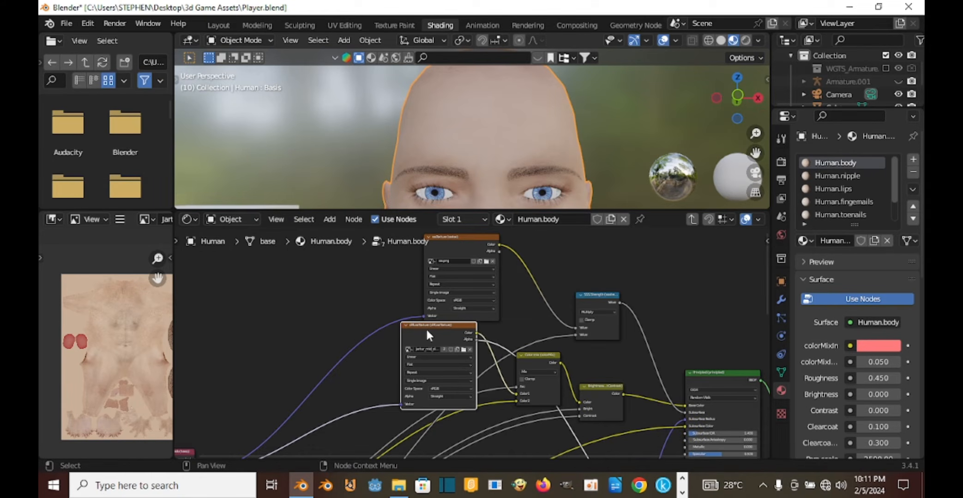
left_click(857, 176)
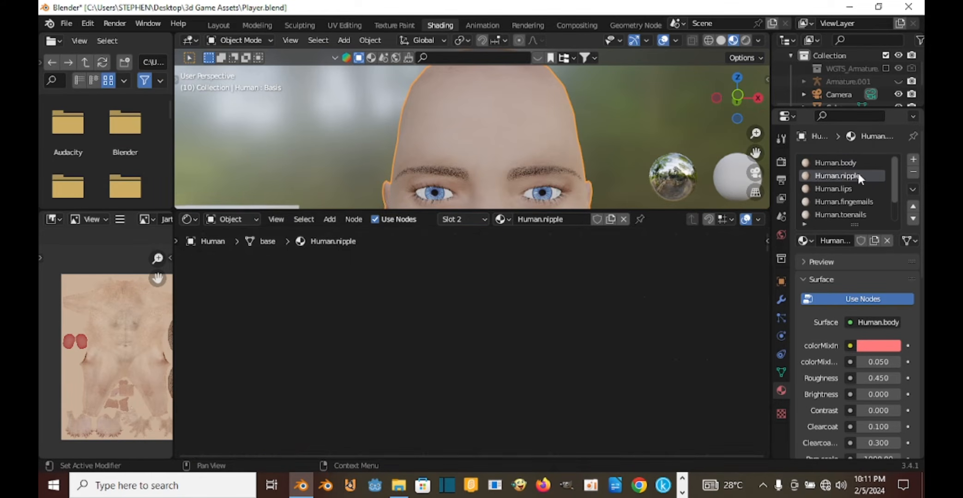
left_click(848, 161)
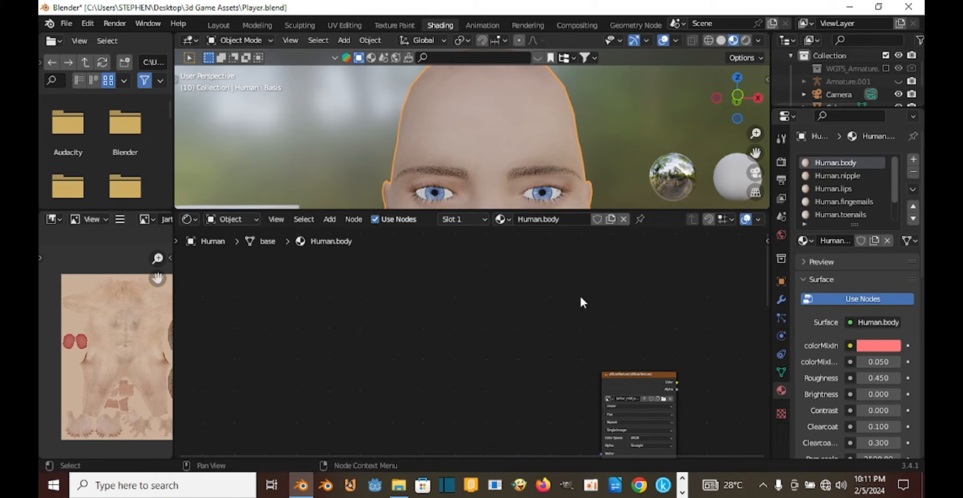
middle_click_drag(579, 294, 540, 234)
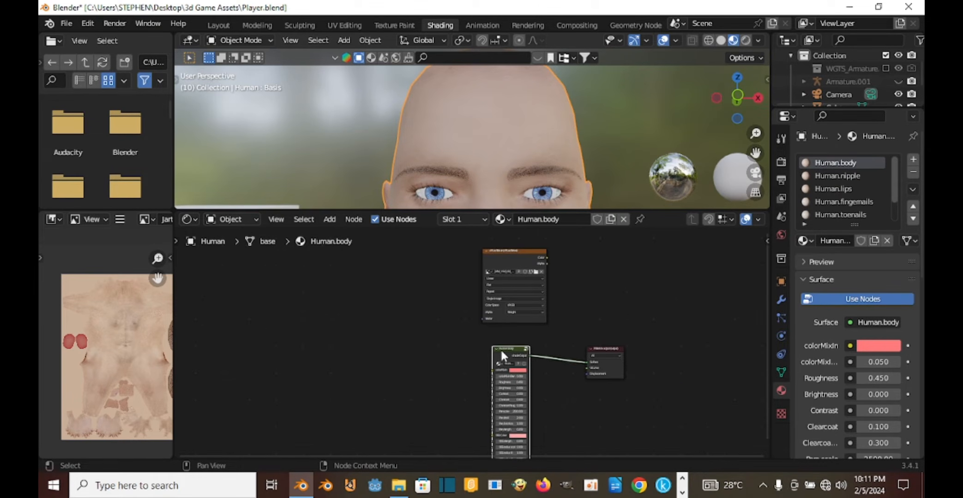
Move the Human.body group node farther from the material output and place the diffuseTexture node on its input side.
left_click_drag(500, 348, 410, 347)
middle_click_drag(410, 320, 441, 358)
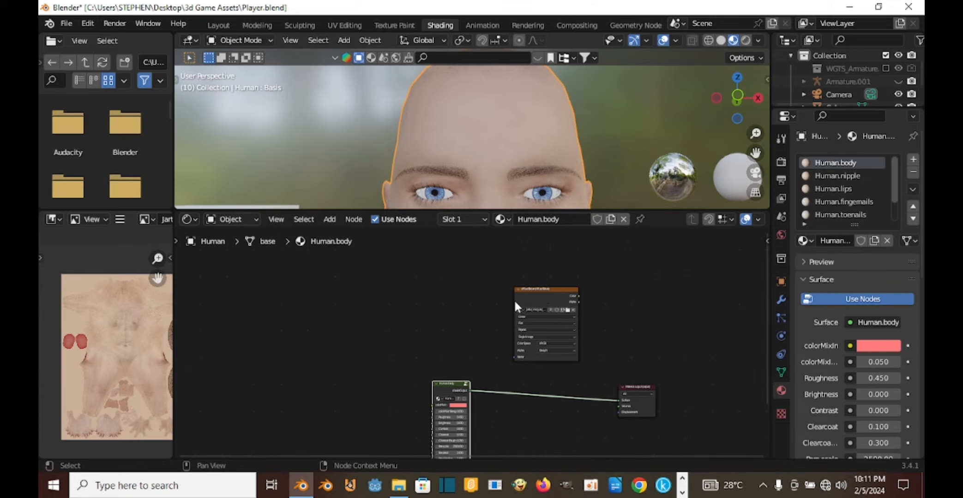
left_click_drag(543, 294, 319, 353)
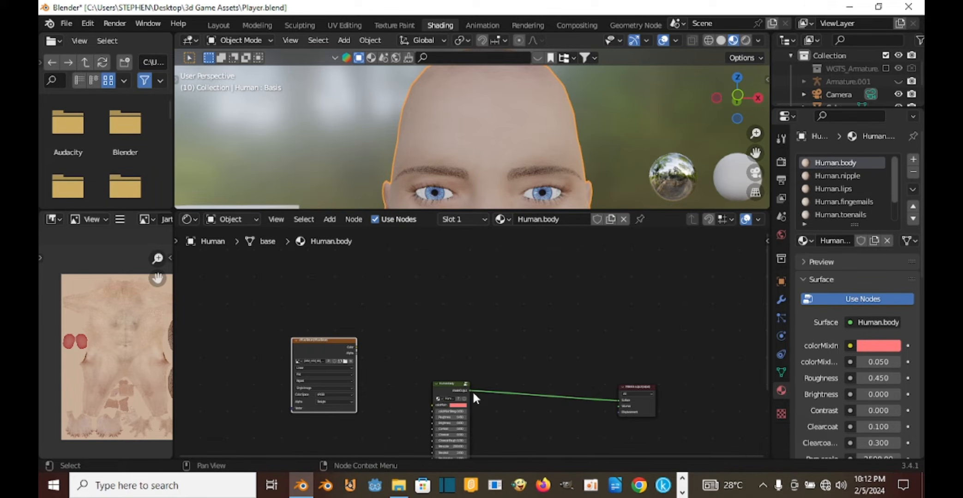
left_click_drag(470, 391, 447, 352)
left_click(609, 407)
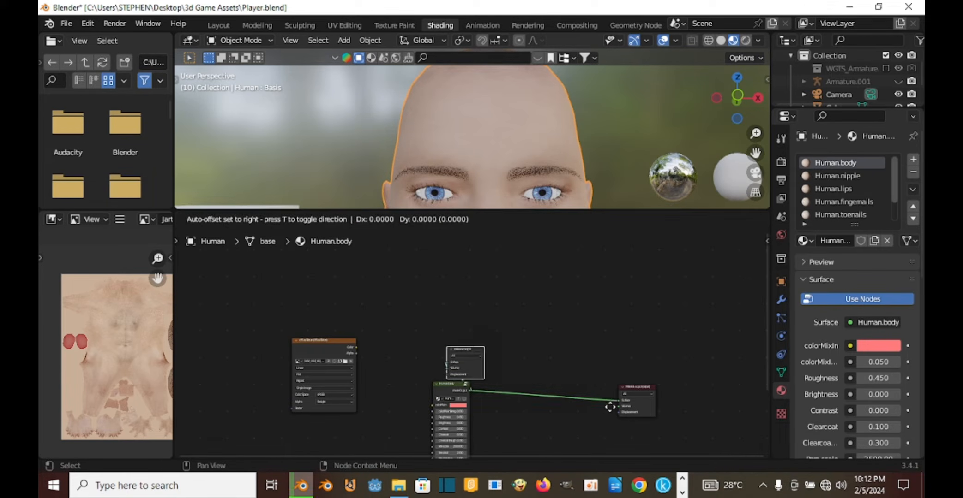
right_click(627, 398)
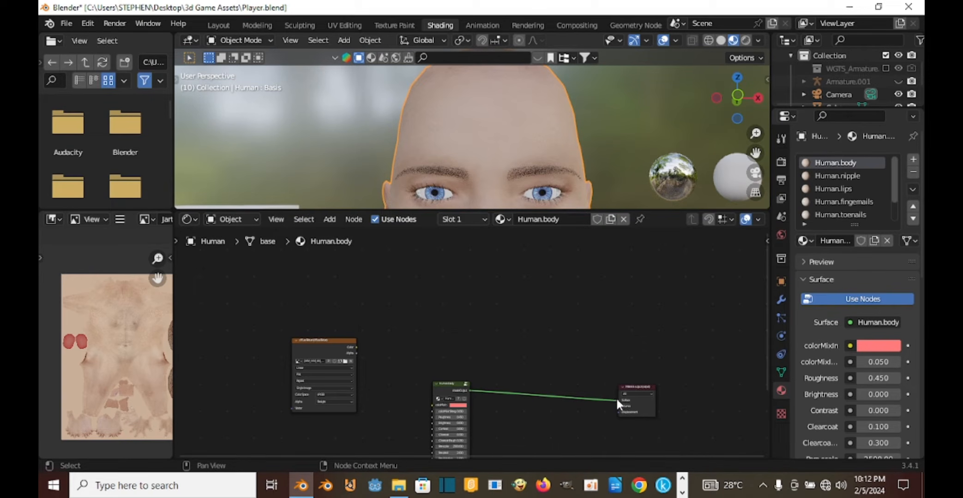
Disconnect the Human.body group from the material output, move it aside and place the diffuseTexture node between them.
left_click_drag(616, 400, 525, 335)
left_click_drag(457, 383, 367, 401)
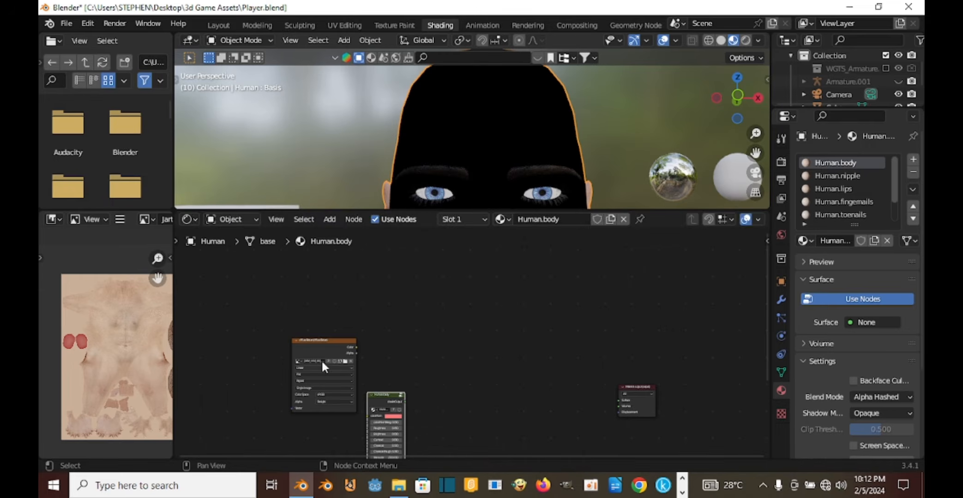
left_click_drag(321, 360, 460, 362)
scroll(460, 362, "up", 2)
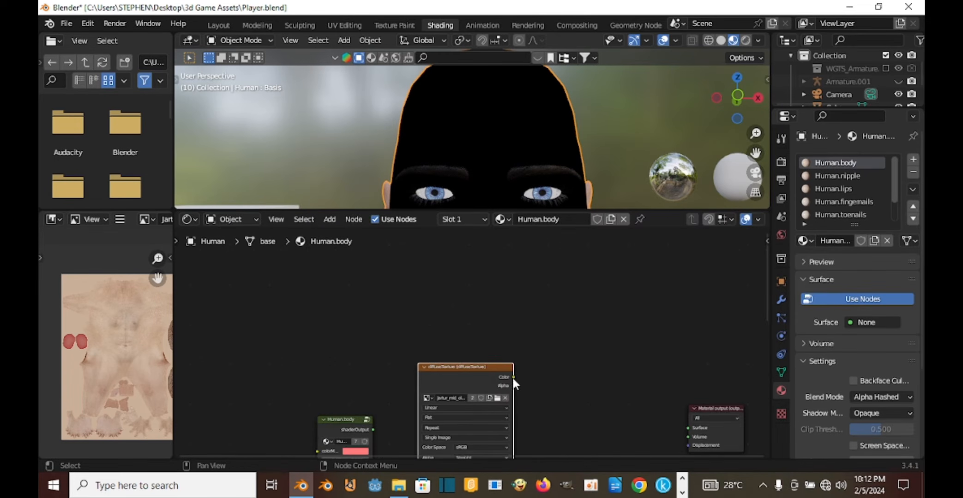
left_click_drag(513, 376, 547, 375)
key("Escape")
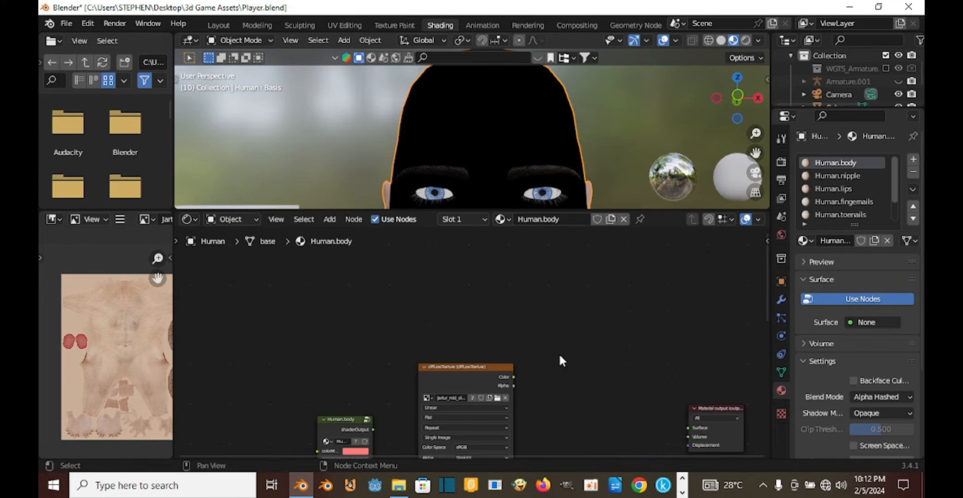
right_click(560, 360)
left_click(330, 219)
mouse_move(356, 257)
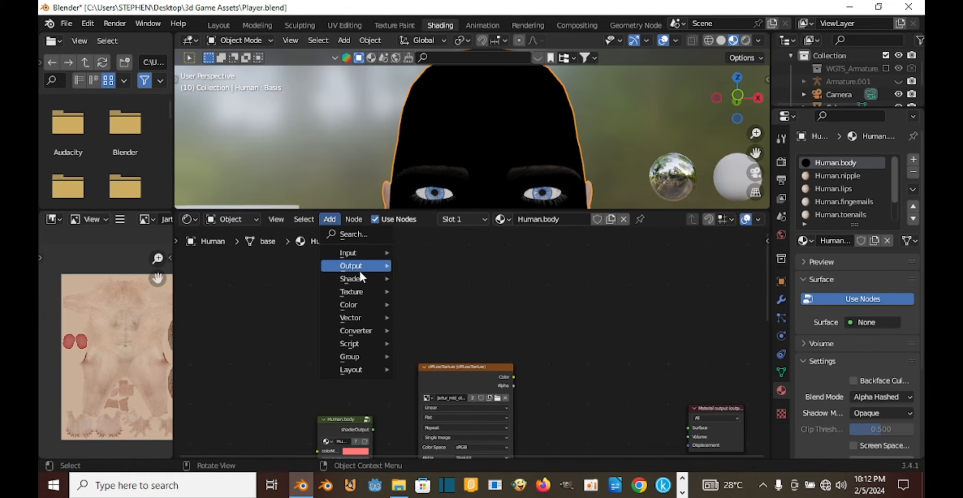
mouse_move(355, 278)
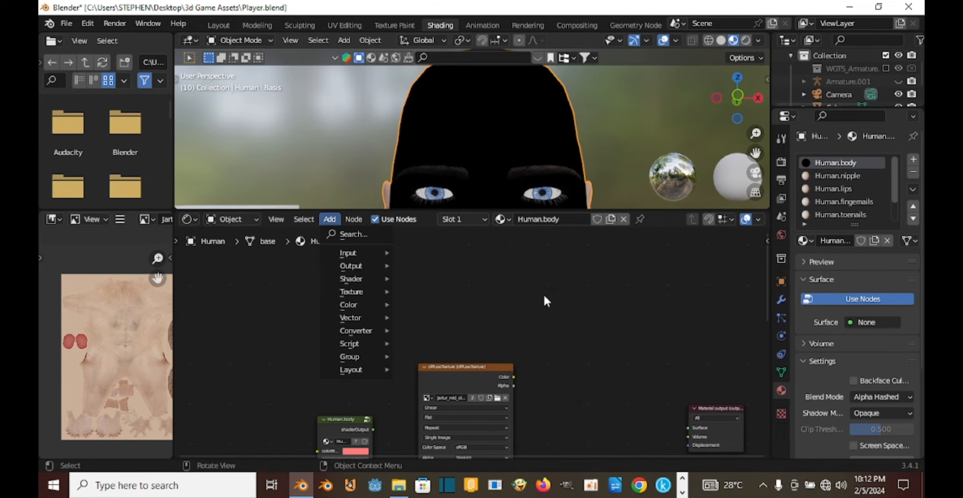
Add a Principled BSDF shader node and position it between the diffuseTexture node and the material output.
key("shift+a")
mouse_move(508, 315)
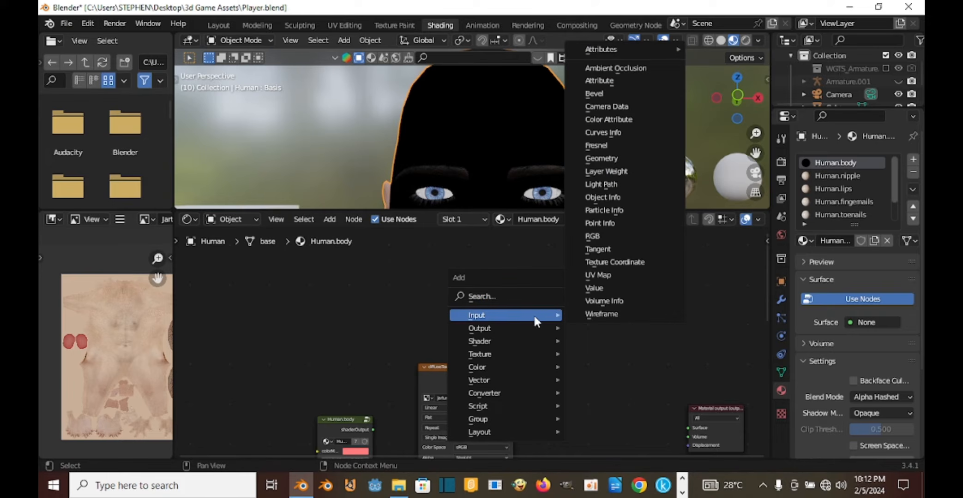
mouse_move(498, 341)
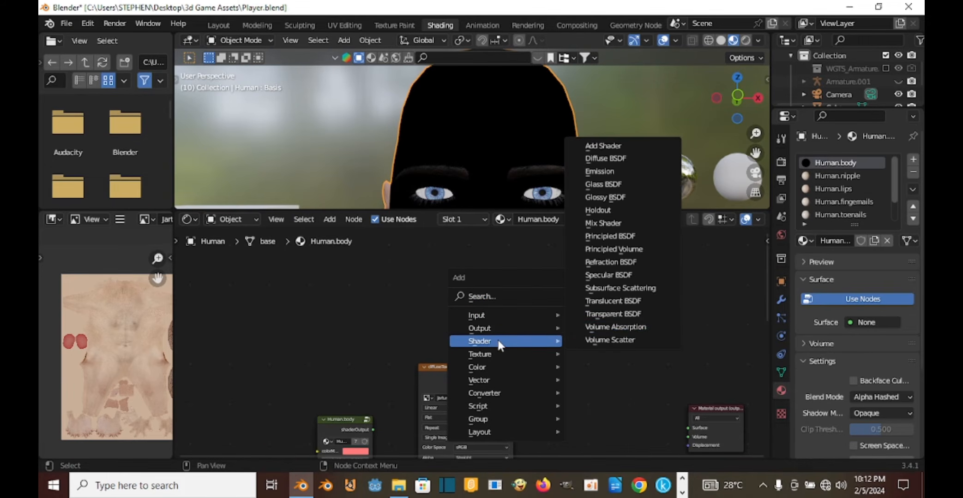
left_click(637, 236)
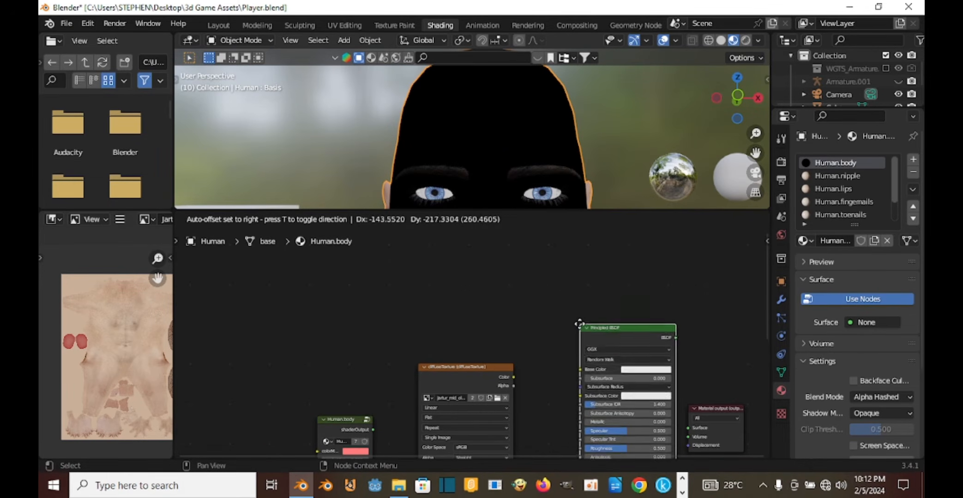
left_click(566, 334)
scroll(616, 270, "up", 4)
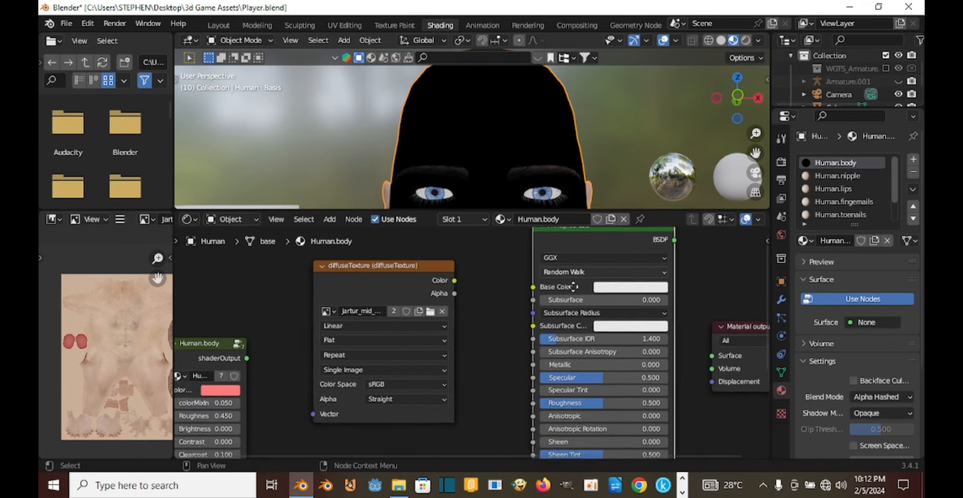
middle_click_drag(573, 287, 519, 320)
left_click_drag(545, 273, 521, 326)
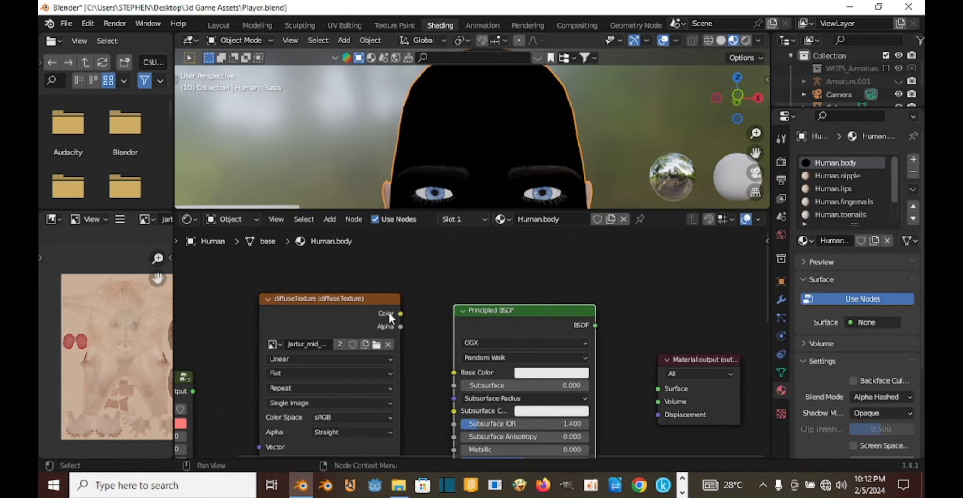
Connect the diffuseTexture Color to the Principled BSDF's Base Color and its BSDF output to the material output's Surface.
left_click_drag(400, 314, 454, 372)
left_click_drag(595, 326, 655, 389)
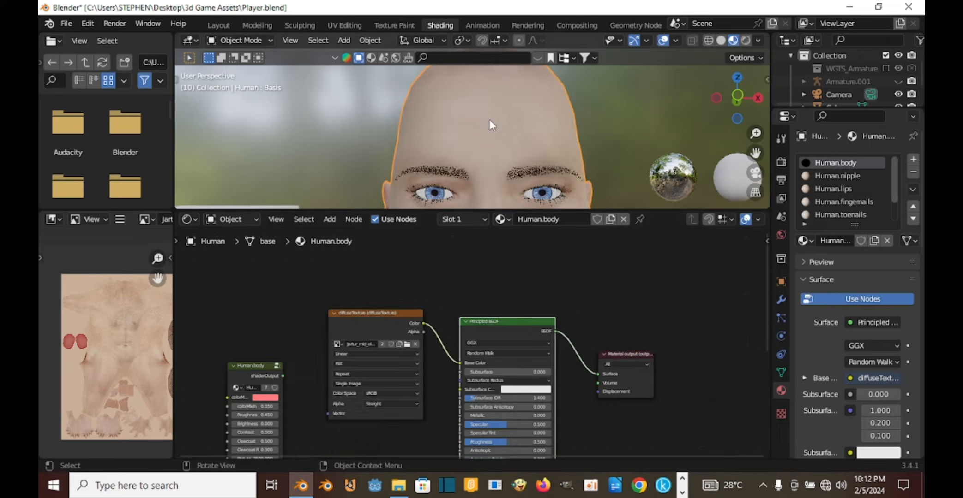
scroll(489, 120, "down", 6)
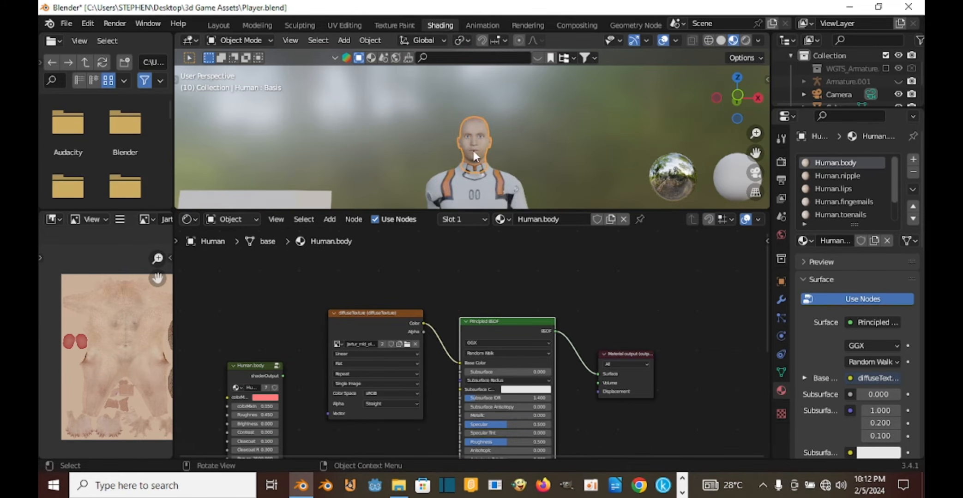
scroll(480, 164, "up", 5)
Move the Human.body group and diffuseTexture nodes farther away from the Principled BSDF node to free up space.
middle_click_drag(353, 323, 491, 297)
left_click_drag(406, 338, 313, 346)
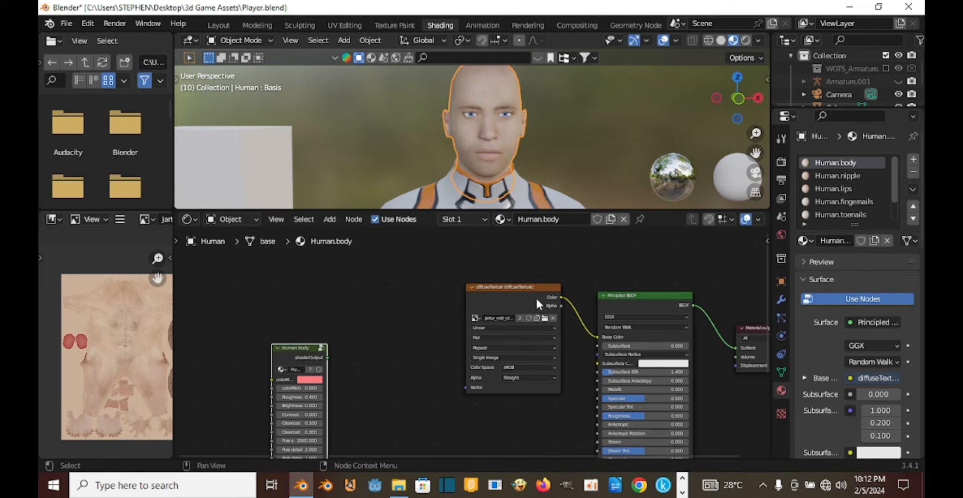
left_click_drag(535, 297, 446, 288)
Enter the Human.body node group and locate the normal map node near its bump nodes, bringing it into close view.
scroll(456, 390, "up", 1)
middle_click_drag(456, 390, 477, 334)
scroll(321, 338, "up", 4)
middle_click_drag(321, 338, 266, 340)
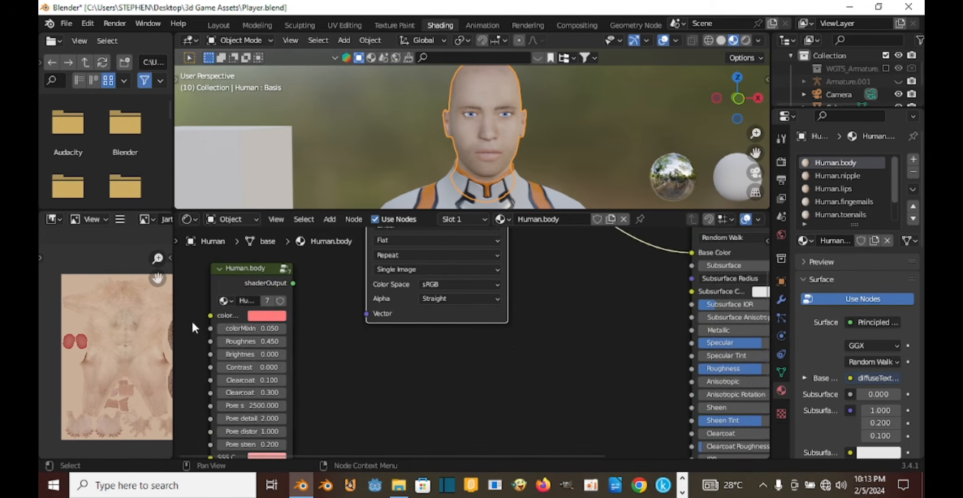
middle_click_drag(192, 320, 277, 323)
left_click(364, 272)
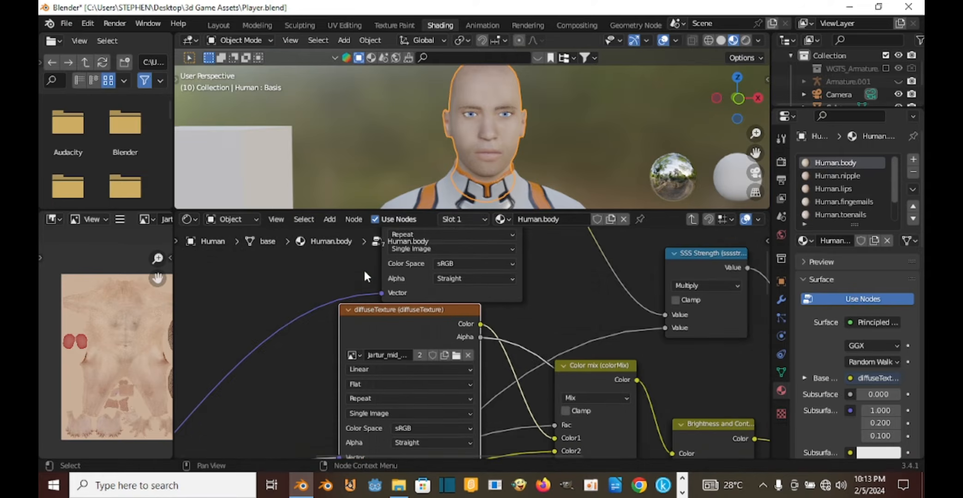
scroll(474, 344, "down", 5)
scroll(488, 404, "down", 1)
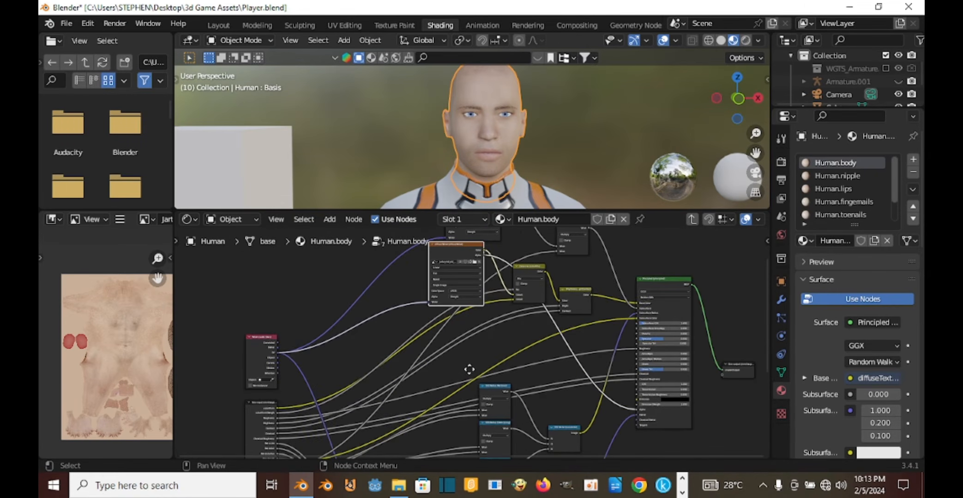
middle_click_drag(468, 370, 473, 224)
middle_click_drag(487, 395, 516, 294)
scroll(575, 365, "up", 4)
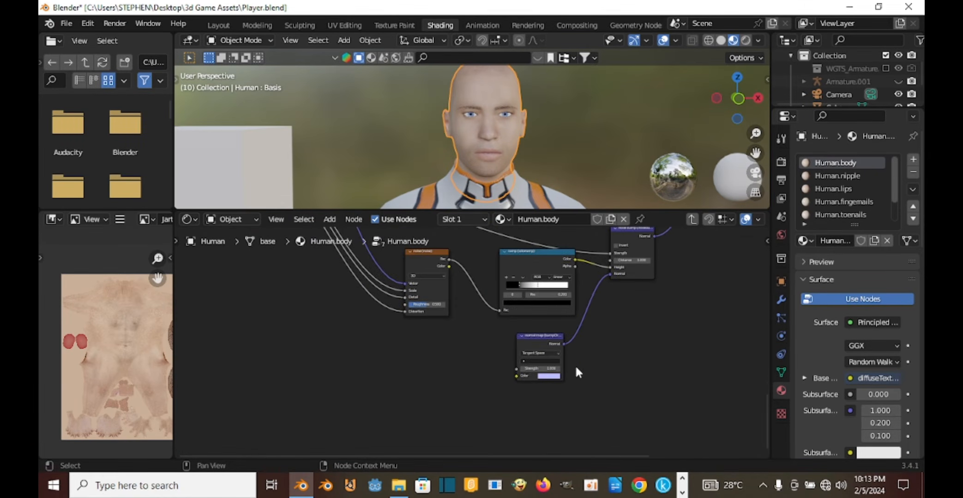
middle_click_drag(526, 329, 414, 359)
middle_click_drag(531, 353, 544, 268)
scroll(429, 326, "up", 5)
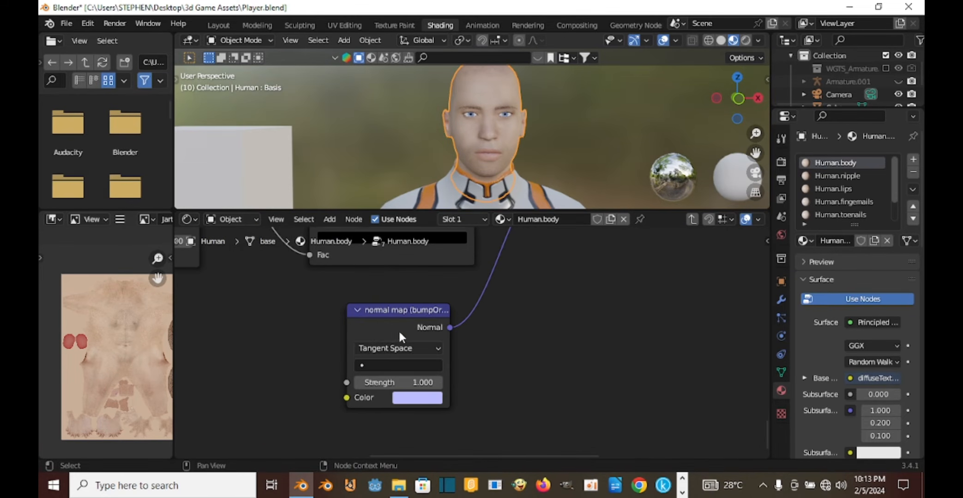
Examine the Human.body group's node links, from the normal map across to the diffuse texture and the Principled BSDF.
left_click_drag(389, 336, 362, 347)
middle_click_drag(472, 344, 597, 293)
scroll(494, 302, "down", 6)
scroll(495, 301, "down", 4)
middle_click_drag(471, 268, 568, 426)
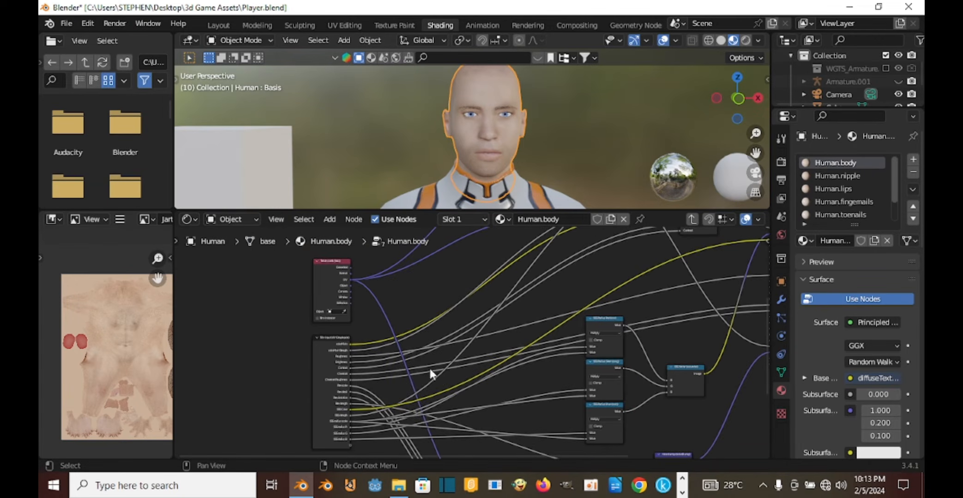
middle_click_drag(428, 333, 372, 397)
middle_click_drag(462, 338, 383, 418)
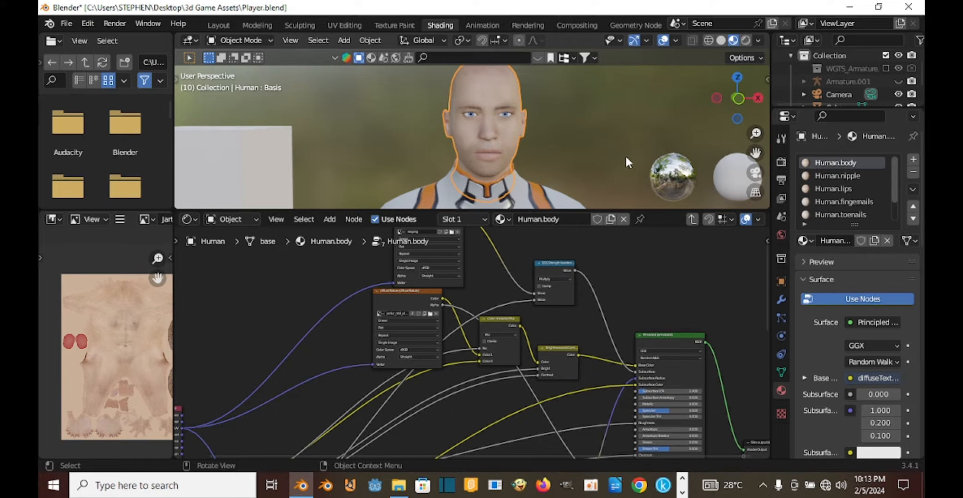
Enlarge the 3D viewport and show the character's head and shoulders at an angle.
left_click_drag(484, 210, 475, 293)
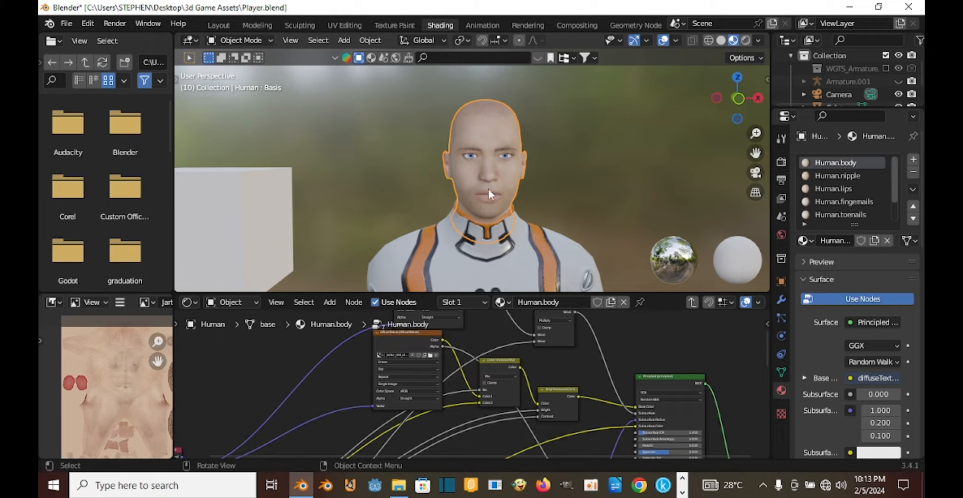
scroll(525, 181, "down", 4)
middle_click_drag(525, 181, 450, 121)
scroll(455, 180, "up", 3)
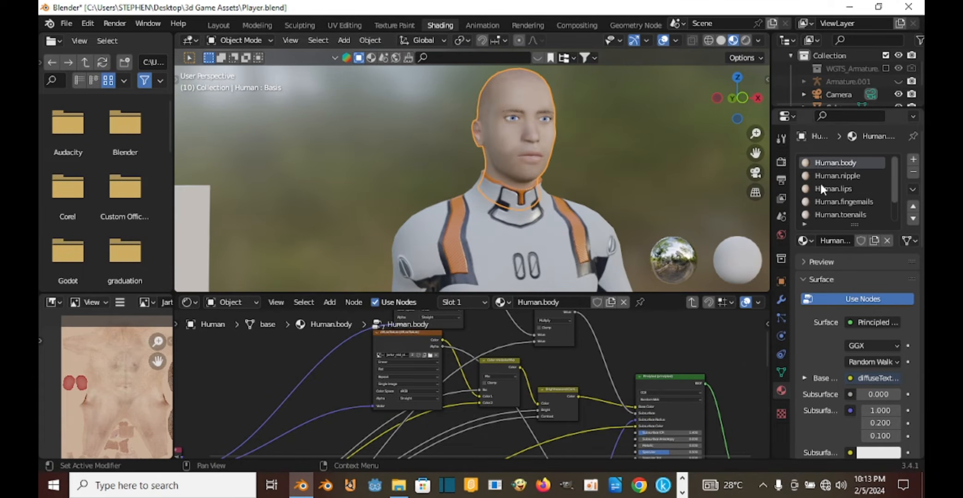
Paste the diffuseTexture node into the Human.lips material and spread it and the material output around the Human.body group.
scroll(845, 195, "down", 1)
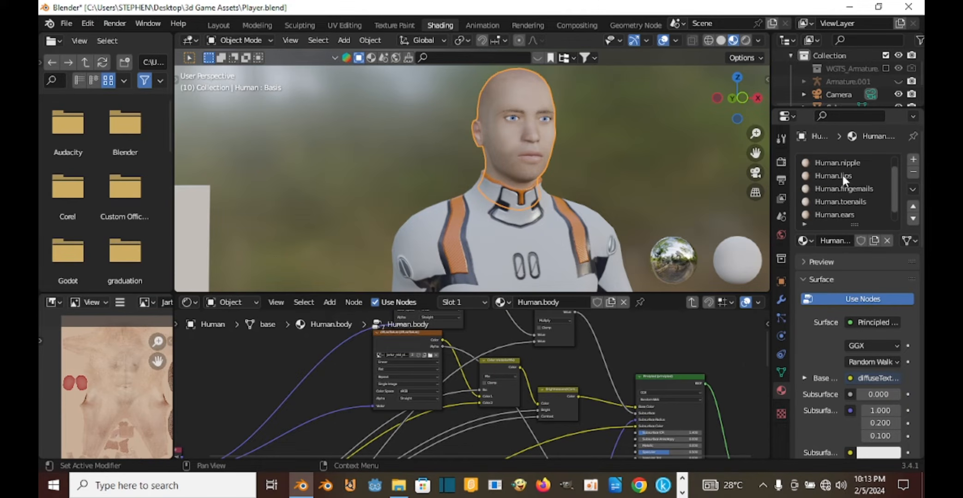
left_click(842, 174)
scroll(541, 396, "down", 4)
scroll(549, 383, "up", 3)
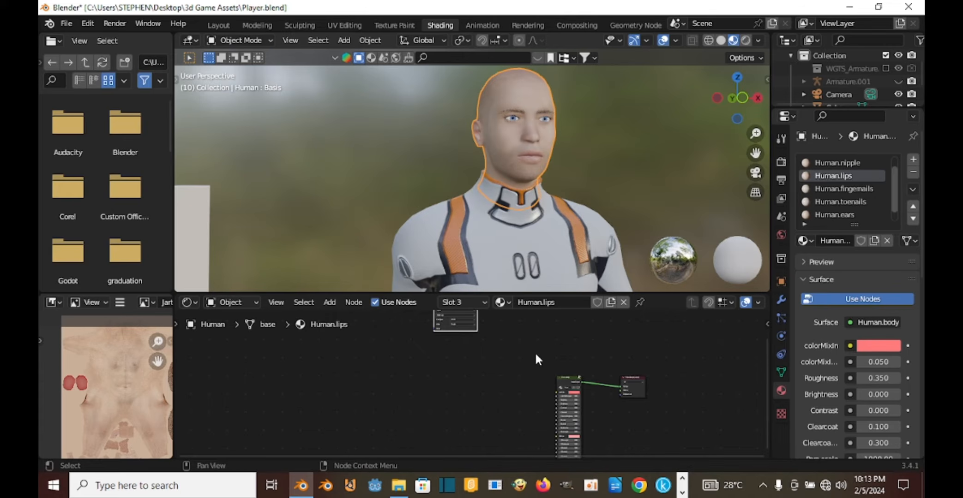
middle_click_drag(535, 353, 506, 390)
left_click_drag(455, 324, 510, 402)
scroll(551, 409, "up", 4)
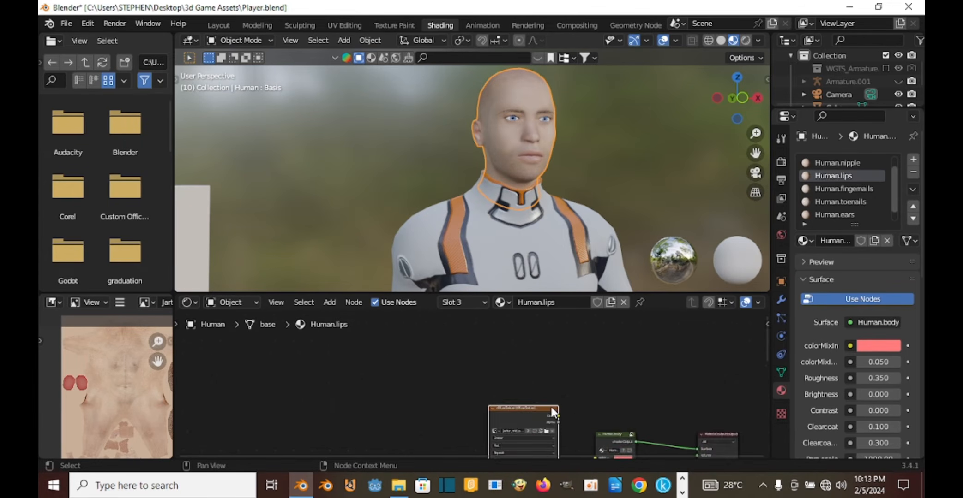
middle_click_drag(595, 407, 474, 386)
left_click_drag(598, 418, 637, 380)
left_click_drag(422, 403, 448, 377)
Add a Principled BSDF linked to the Human.lips material output and connect the diffuseTexture Color to its Base Color.
key("shift+a")
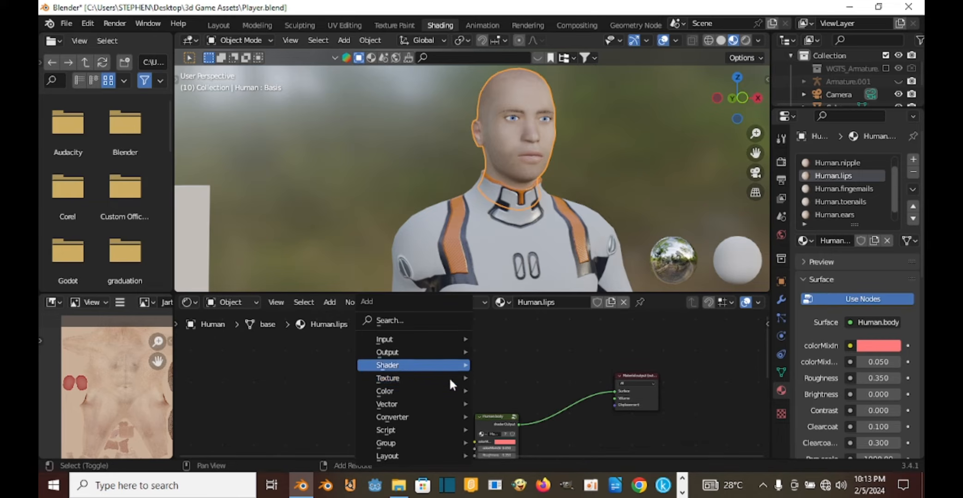
mouse_move(418, 382)
mouse_move(388, 392)
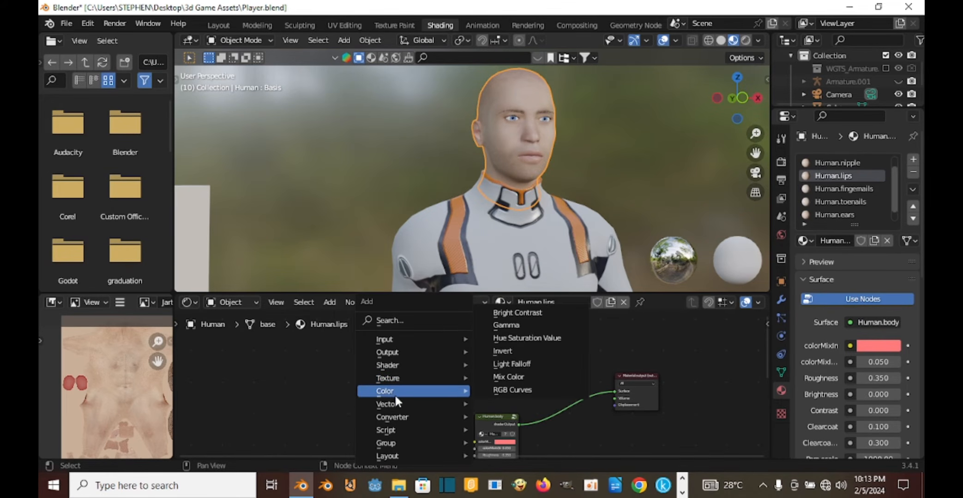
mouse_move(395, 367)
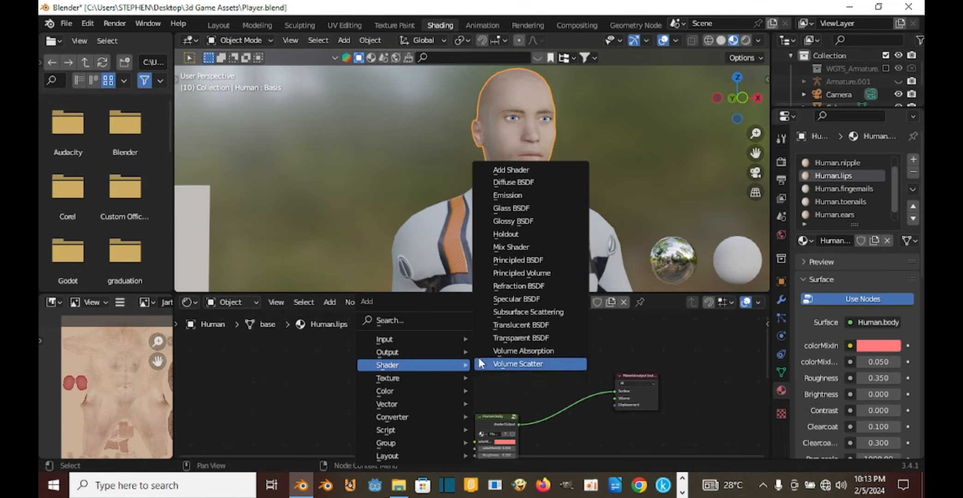
left_click(507, 260)
left_click(515, 334)
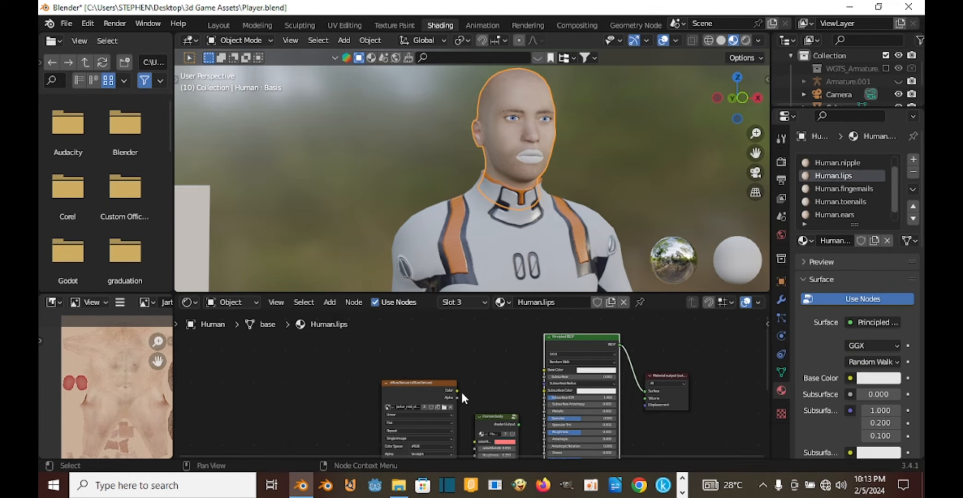
left_click_drag(457, 390, 542, 370)
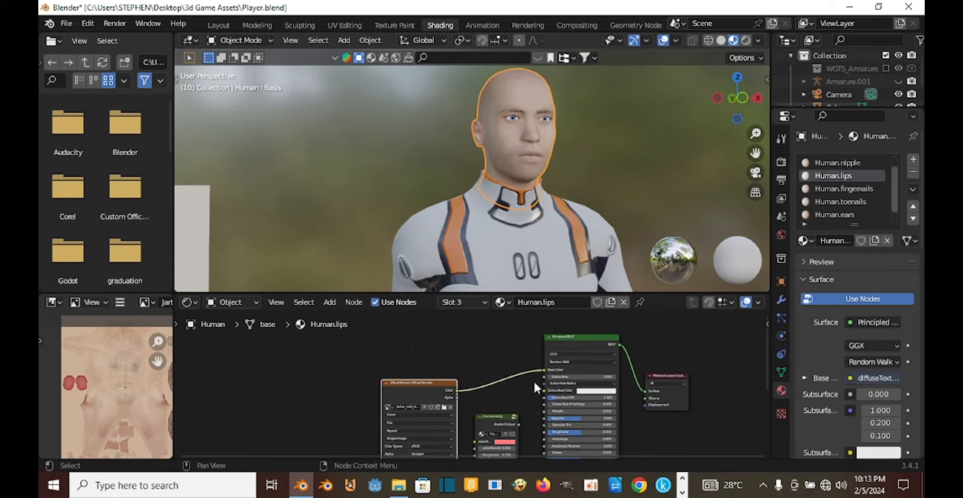
left_click_drag(440, 387, 440, 378)
middle_click_drag(553, 146, 492, 144)
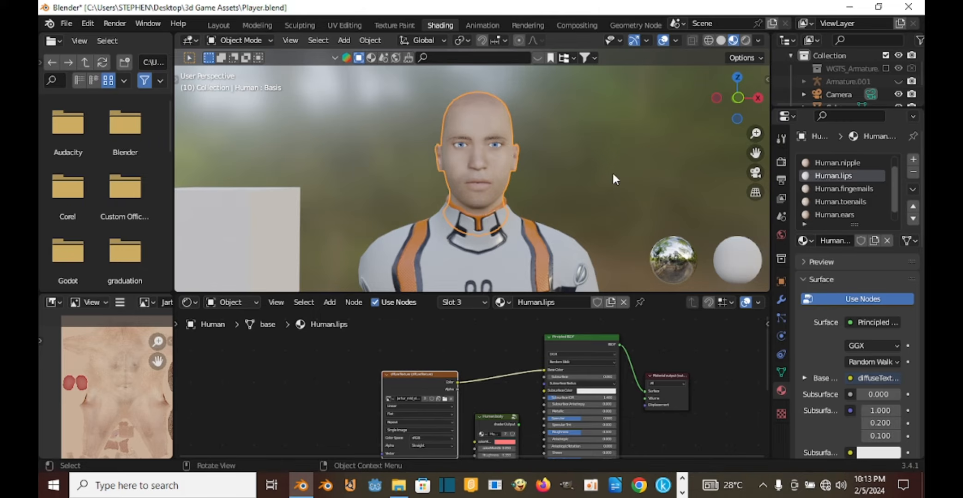
scroll(518, 159, "up", 3)
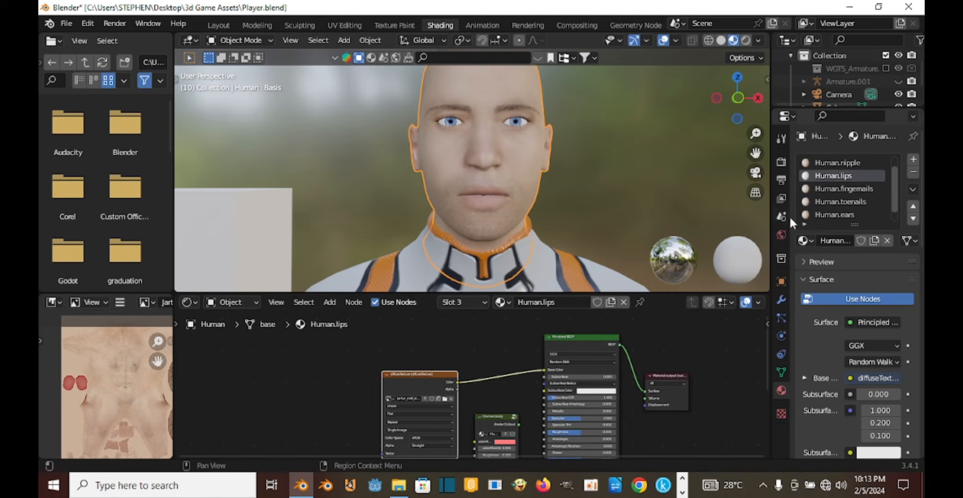
left_click(835, 189)
scroll(470, 360, "down", 2)
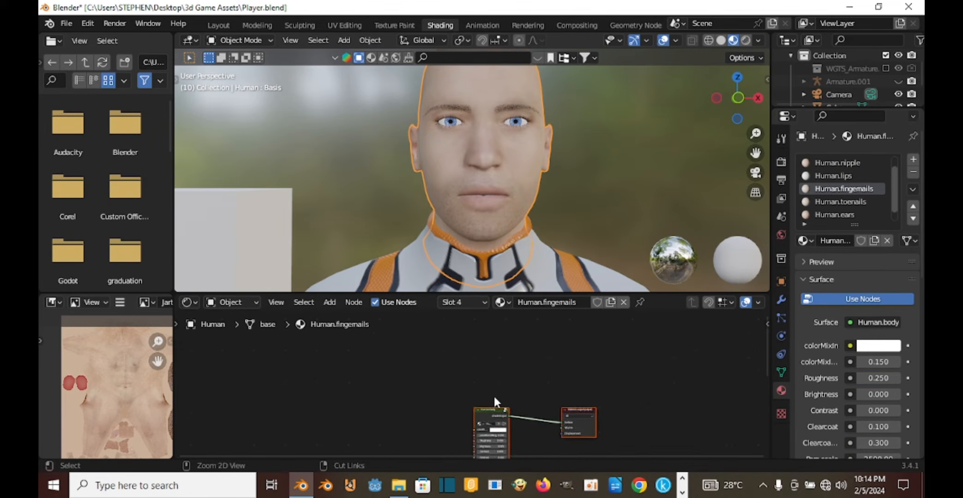
key("ctrl+v")
middle_click_drag(421, 360, 432, 388)
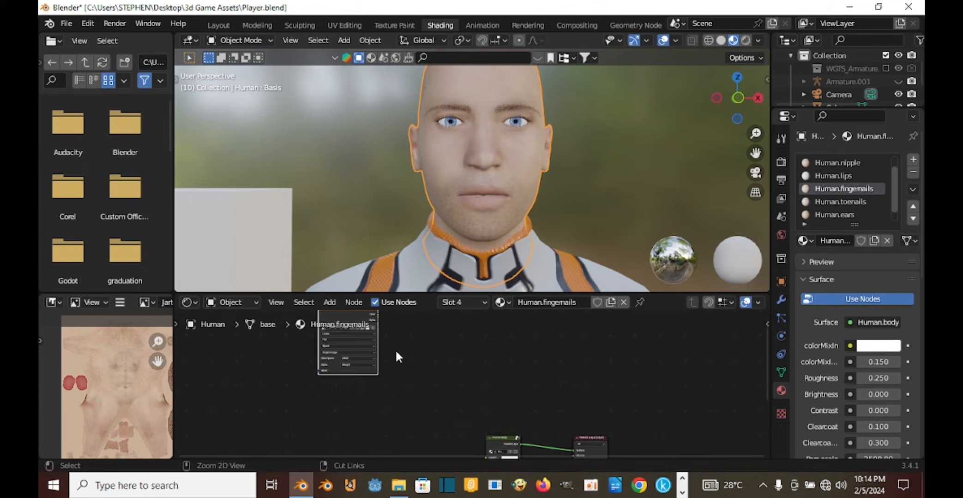
key("ctrl+z")
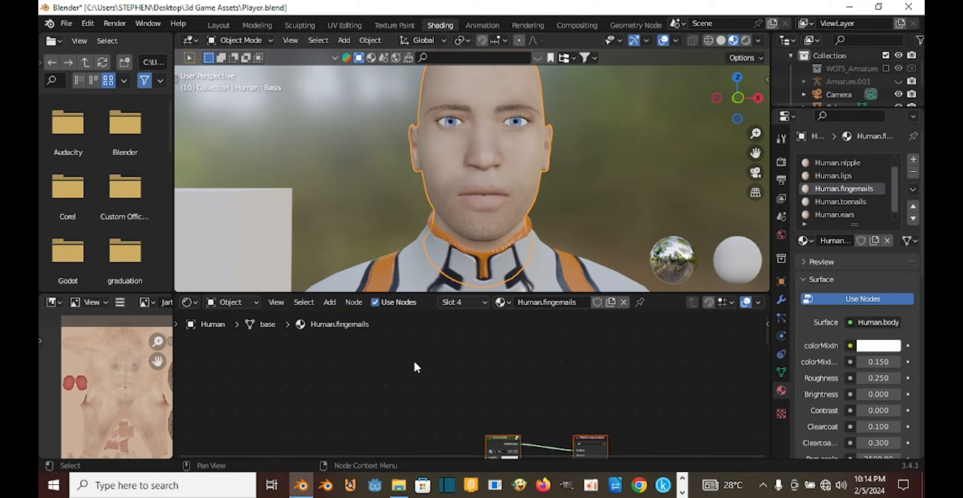
Copy the diffuseTexture and Principled BSDF nodes from Human.lips into Human.fingernails and connect the BSDF to the material output's Surface.
left_click(829, 176)
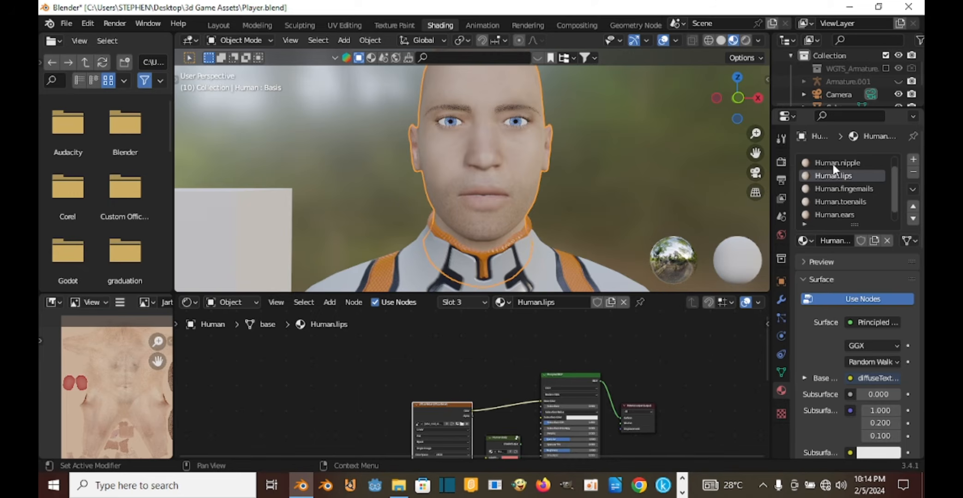
scroll(497, 399, "down", 2)
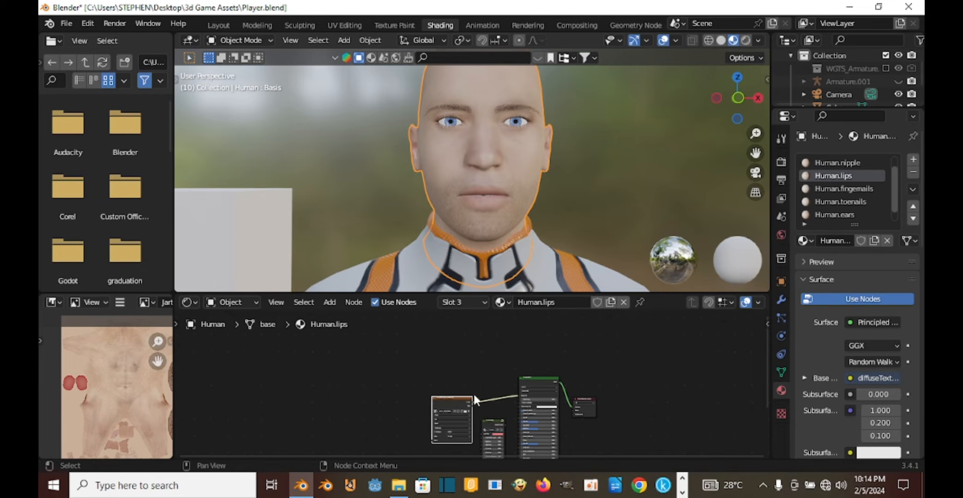
left_click(528, 379, "shift")
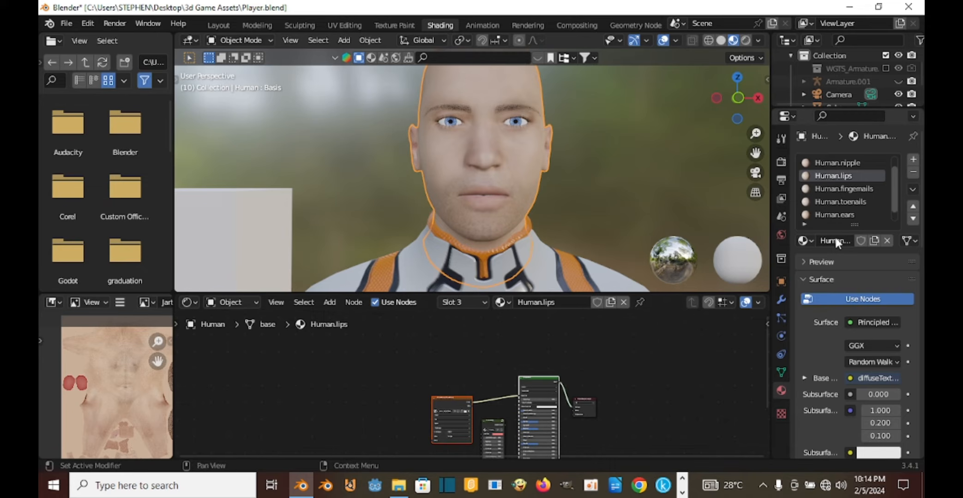
left_click(837, 188)
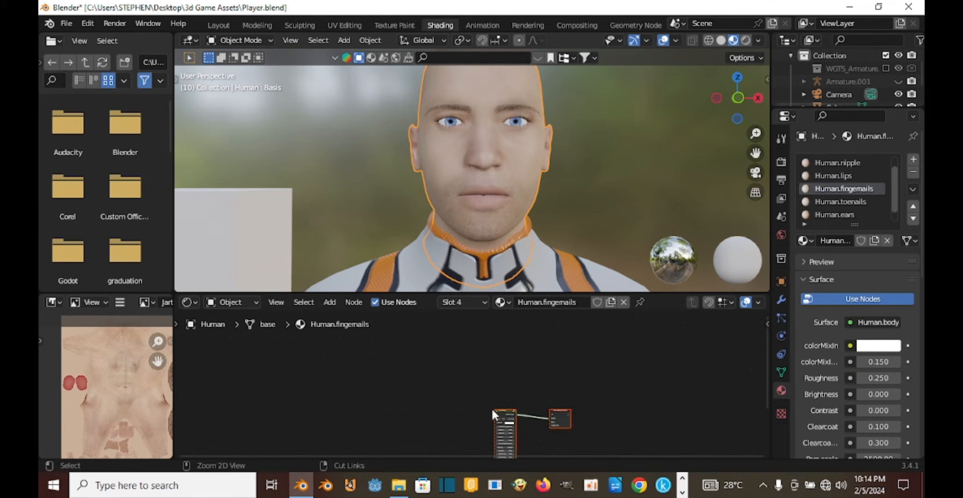
left_click_drag(538, 373, 586, 416)
scroll(540, 385, "up", 2)
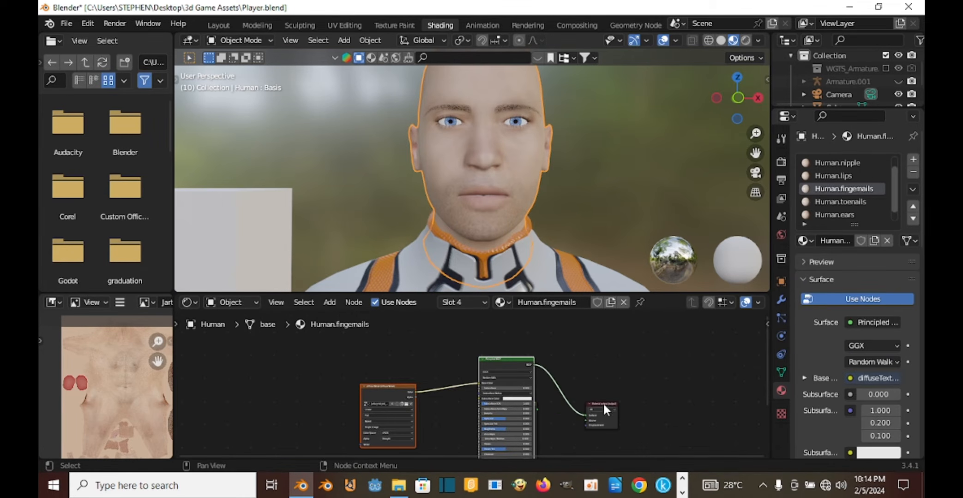
In the Human.ears material, move the Human.body group and material output nodes apart to make room.
scroll(854, 203, "down", 1)
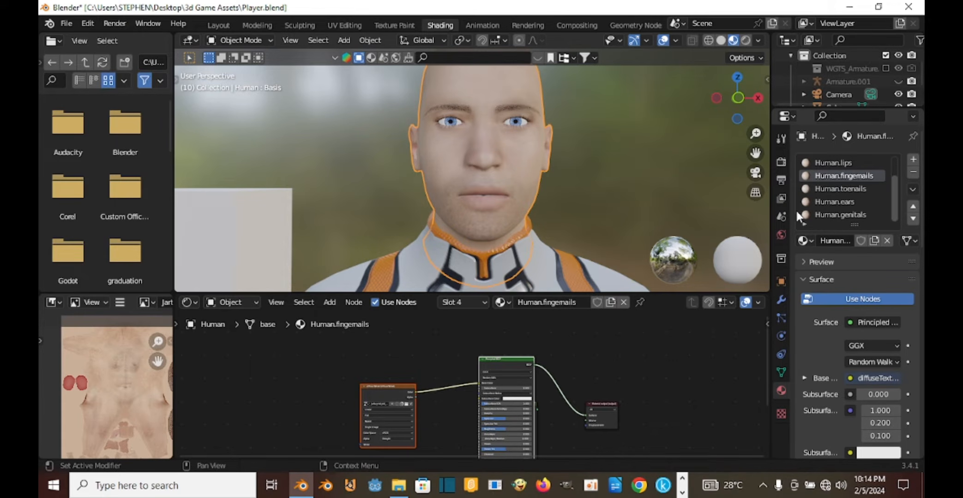
left_click(843, 201)
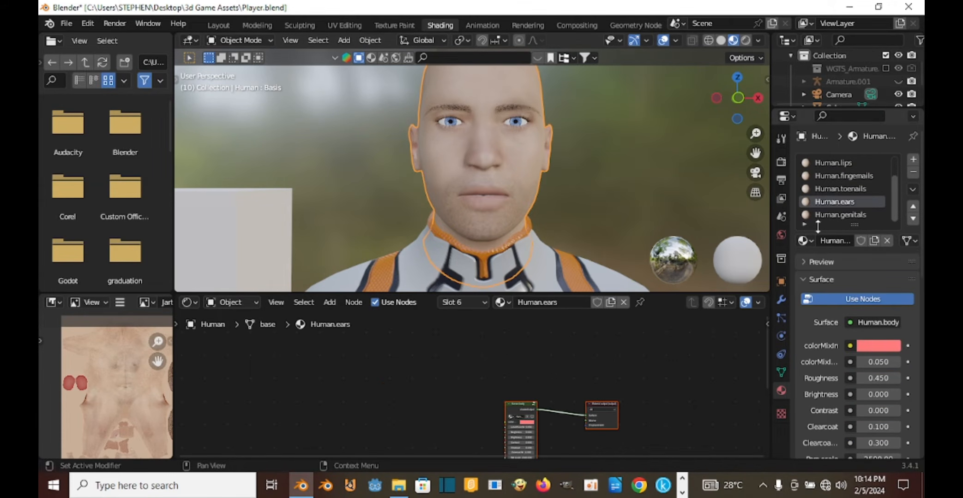
scroll(600, 138, "down", 4)
middle_click_drag(600, 138, 559, 138)
scroll(559, 138, "up", 4)
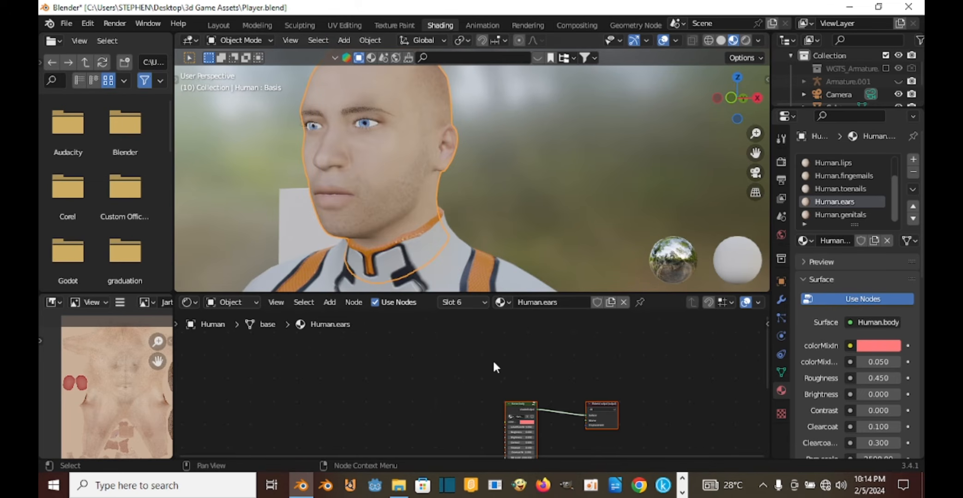
scroll(494, 367, "up", 1)
left_click_drag(523, 408, 510, 434)
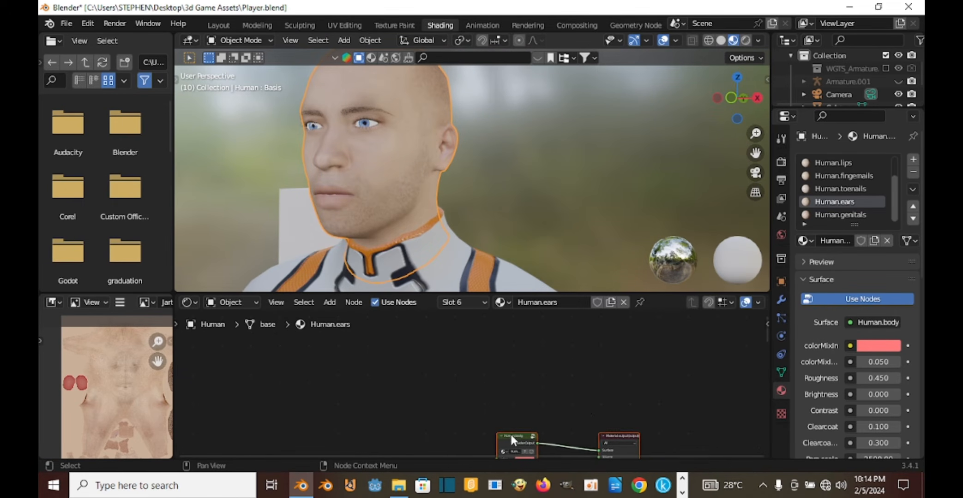
left_click(622, 419)
left_click_drag(623, 442, 623, 376)
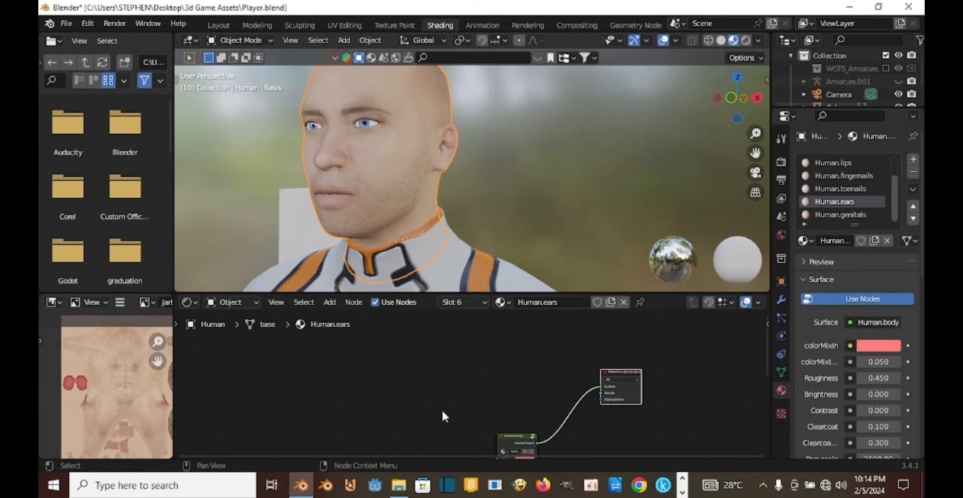
Paste the diffuseTexture and Principled BSDF nodes into Human.ears and connect the BSDF to the material output's Surface.
key("ctrl+v")
left_click_drag(473, 348, 357, 378)
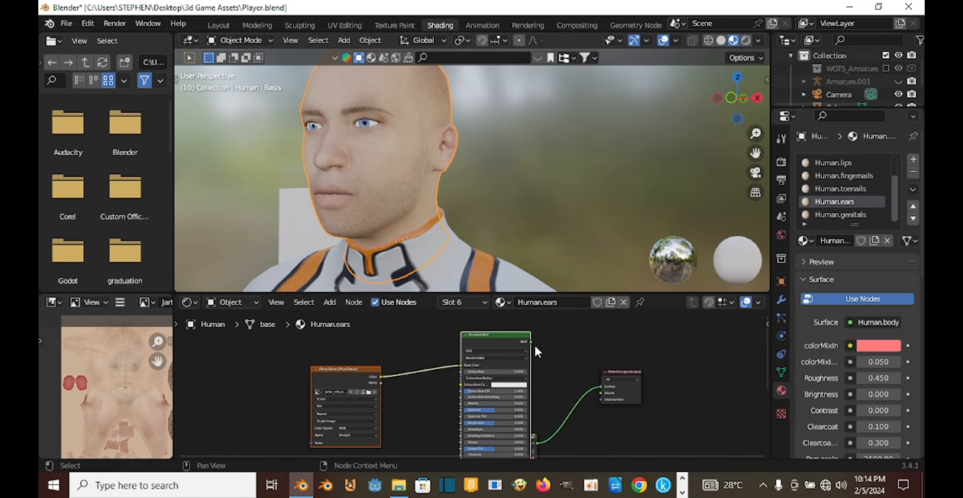
left_click_drag(531, 342, 601, 387)
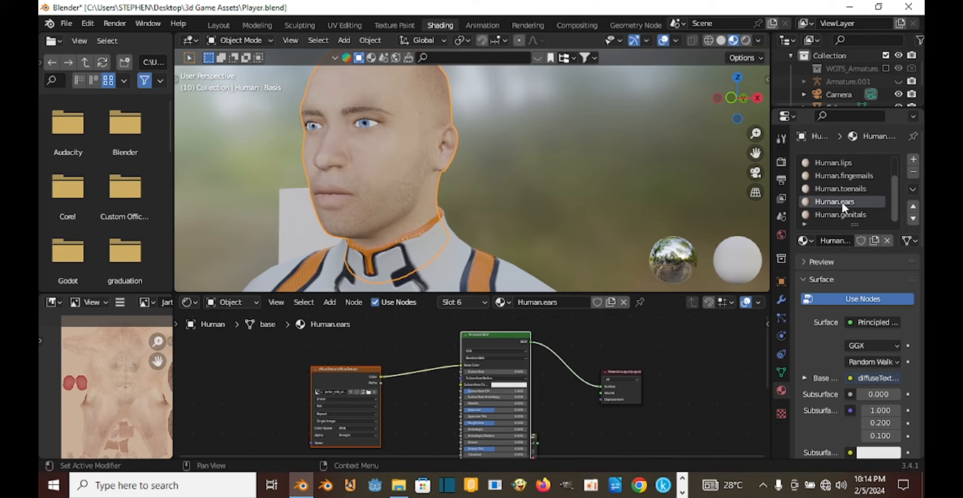
Select the character's suit and examine how its diffuse, metallic and roughness texture nodes connect to the Principled BSDF.
scroll(849, 203, "up", 2)
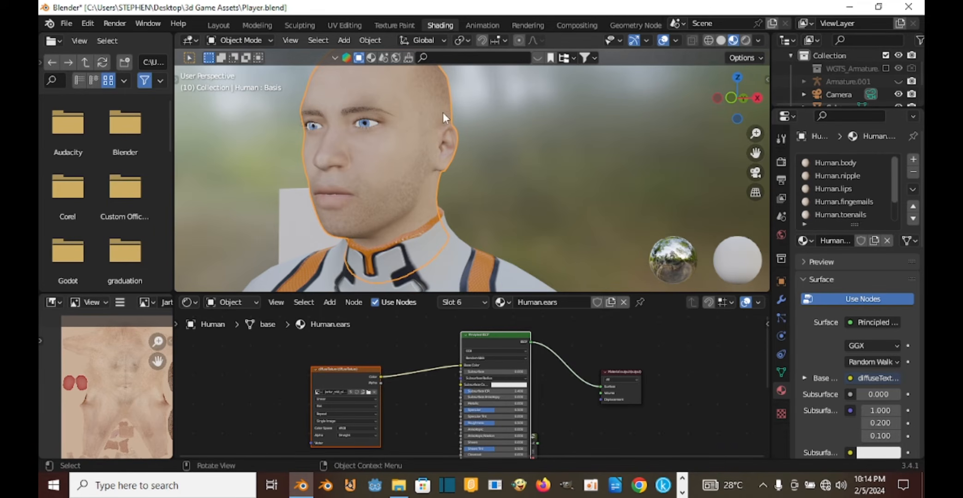
scroll(442, 113, "down", 2)
middle_click_drag(443, 116, 496, 186)
left_click(515, 238)
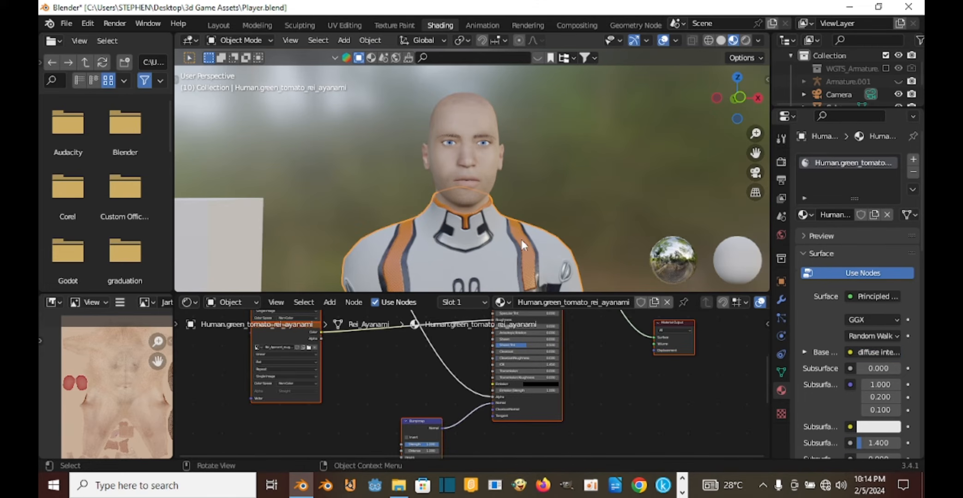
scroll(455, 380, "down", 3)
middle_click_drag(455, 380, 473, 466)
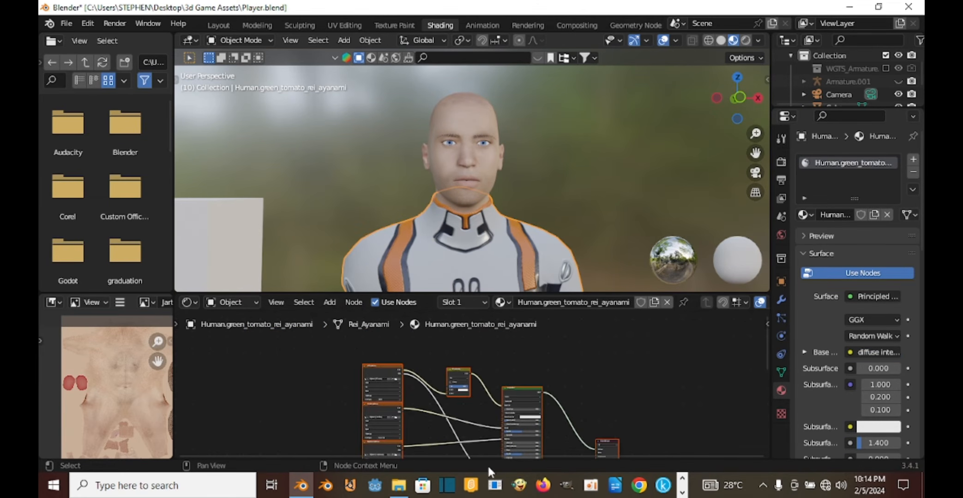
middle_click_drag(468, 413, 525, 381)
scroll(469, 384, "up", 5)
scroll(438, 379, "up", 3)
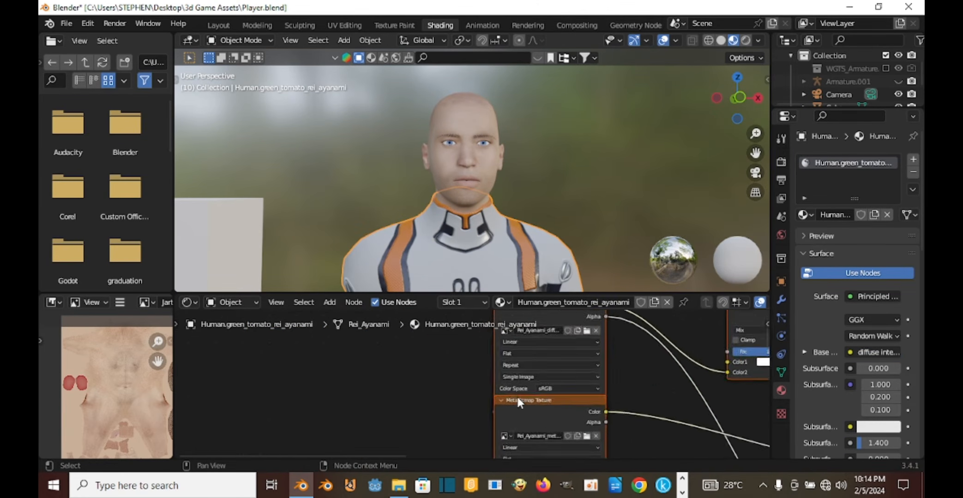
scroll(544, 398, "up", 2)
middle_click_drag(506, 382, 500, 408)
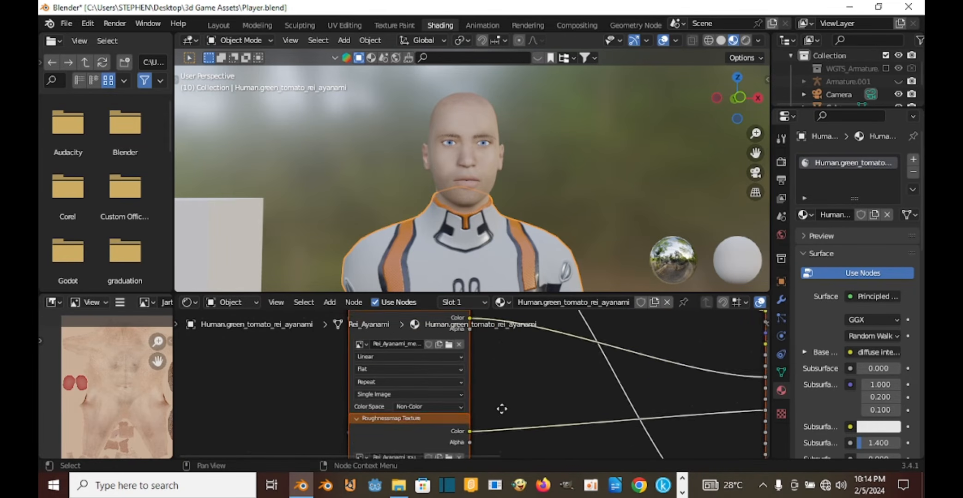
scroll(539, 406, "down", 5)
middle_click_drag(621, 397, 512, 441)
scroll(543, 373, "up", 4)
scroll(572, 380, "up", 1)
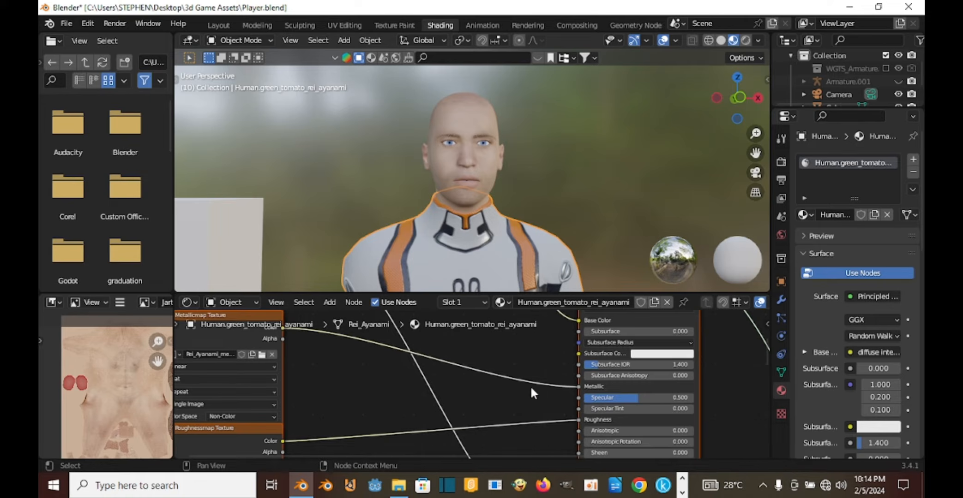
Move the Metallicmap Texture node clear of its neighbours and disconnect its Color output from the Principled BSDF's Metallic input.
middle_click_drag(529, 385, 607, 382)
middle_click_drag(466, 397, 546, 405)
left_click_drag(361, 342, 289, 380)
left_click(324, 370)
left_click(401, 359)
scroll(454, 228, "down", 3)
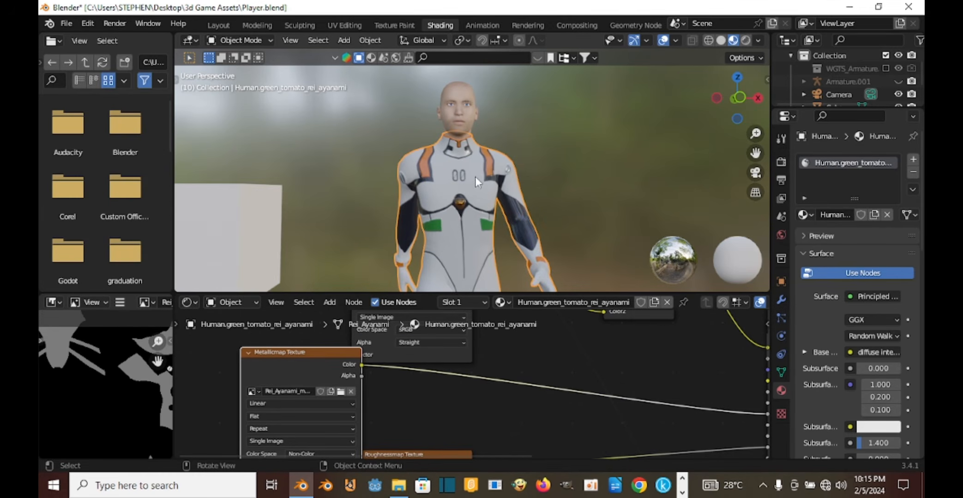
middle_click_drag(480, 179, 488, 202)
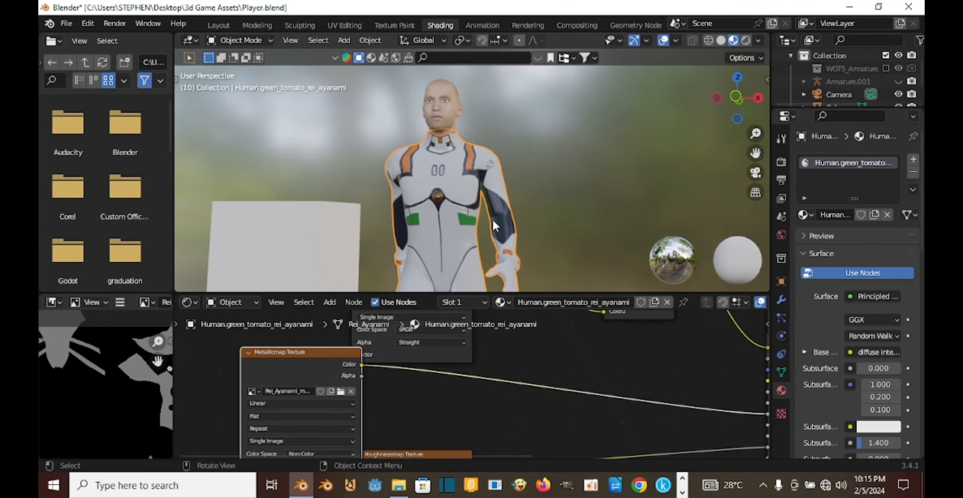
middle_click_drag(578, 384, 457, 362)
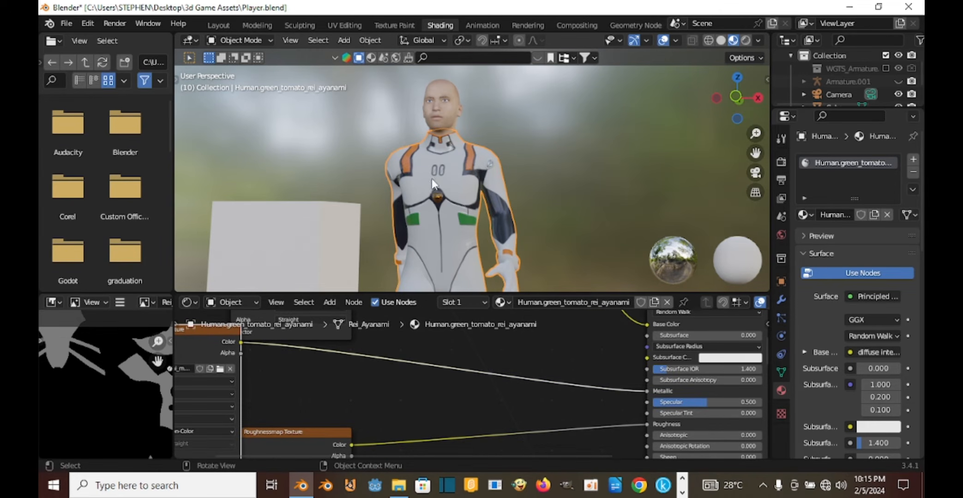
left_click_drag(646, 394, 361, 398)
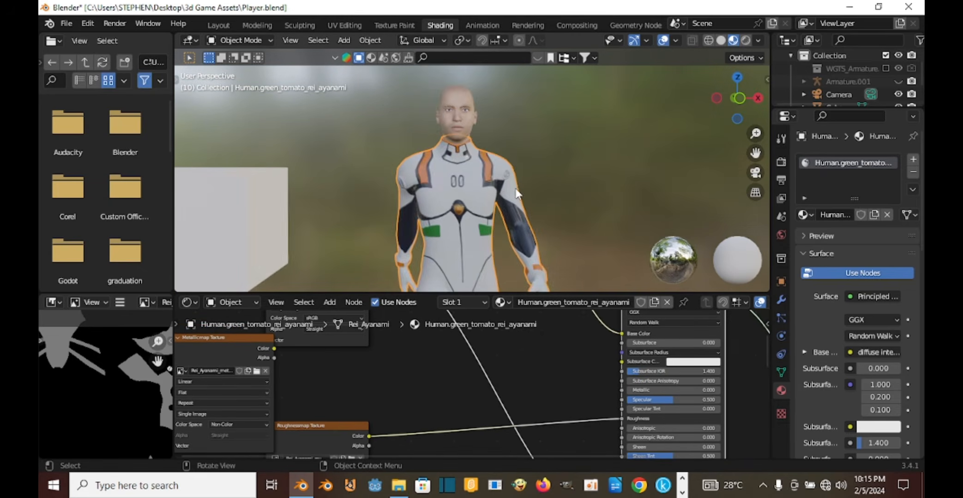
Move the disconnected Metallicmap Texture node further away from the suit's other nodes and inspect the suit's shading.
scroll(531, 198, "up", 4)
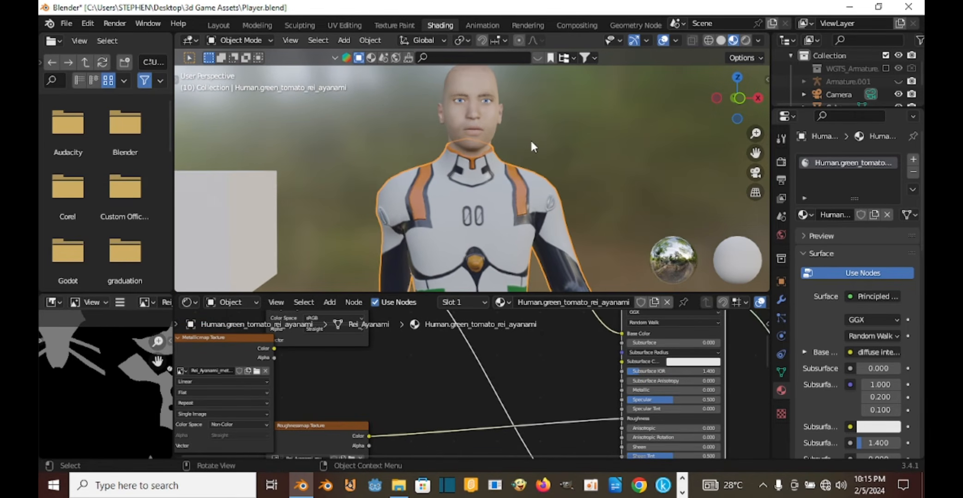
mouse_move(530, 138)
middle_mouse_down()
mouse_move(508, 141)
mouse_move(523, 146)
middle_mouse_up()
scroll(468, 373, "down", 3)
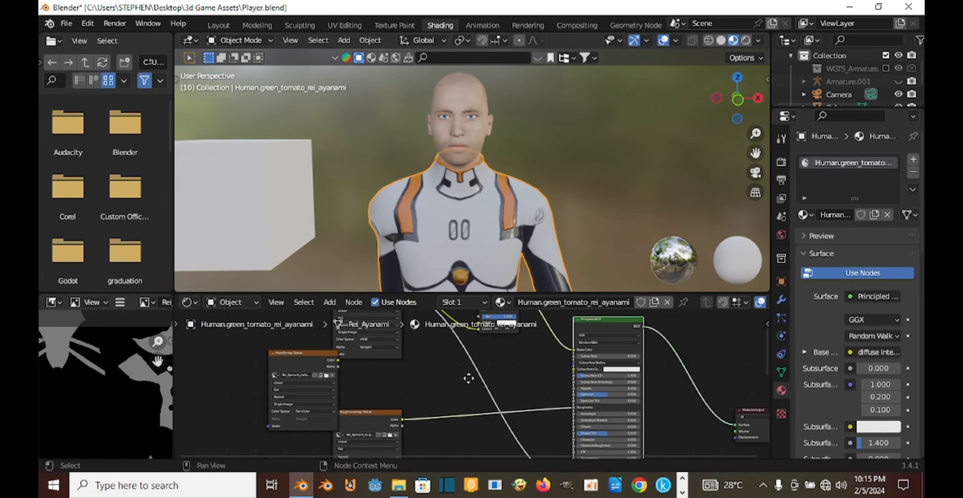
left_click_drag(293, 371, 221, 364)
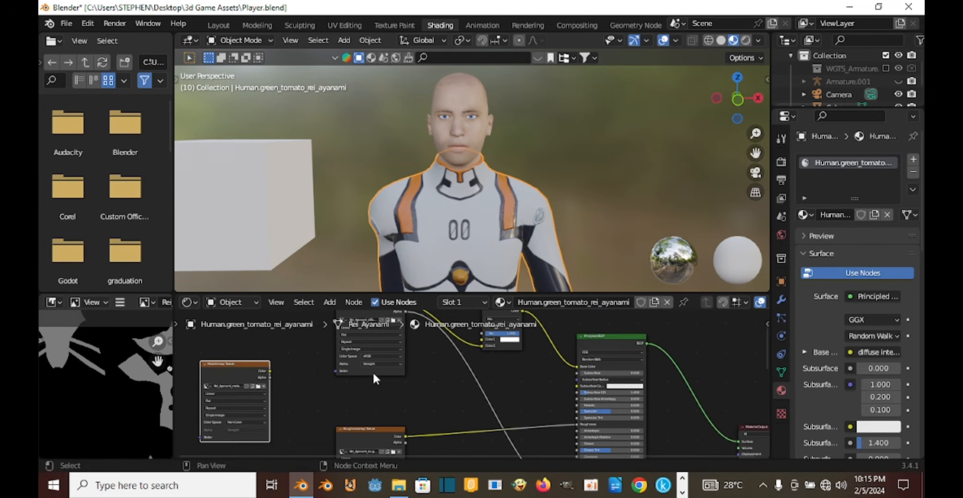
scroll(472, 389, "down", 4)
middle_click_drag(472, 387, 447, 392)
middle_click_drag(436, 312, 438, 297)
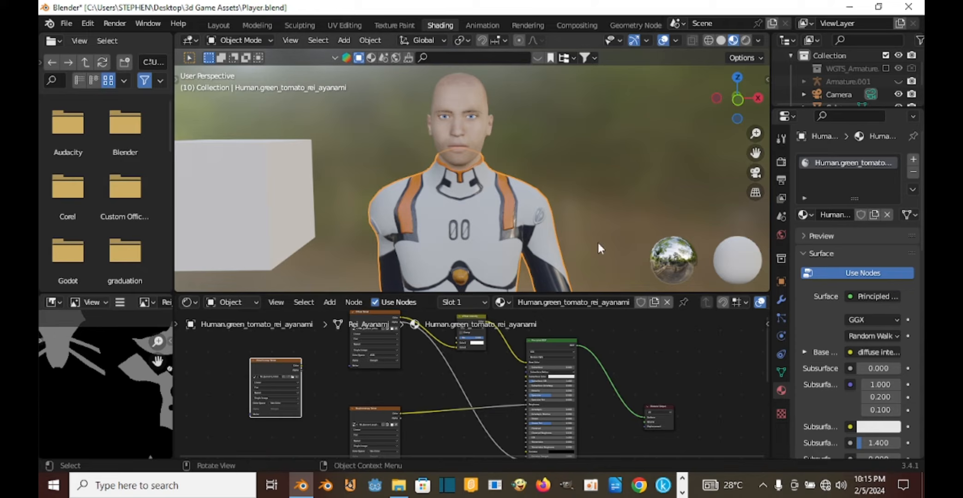
middle_click_drag(572, 168, 595, 243, "shift")
scroll(505, 360, "up", 4)
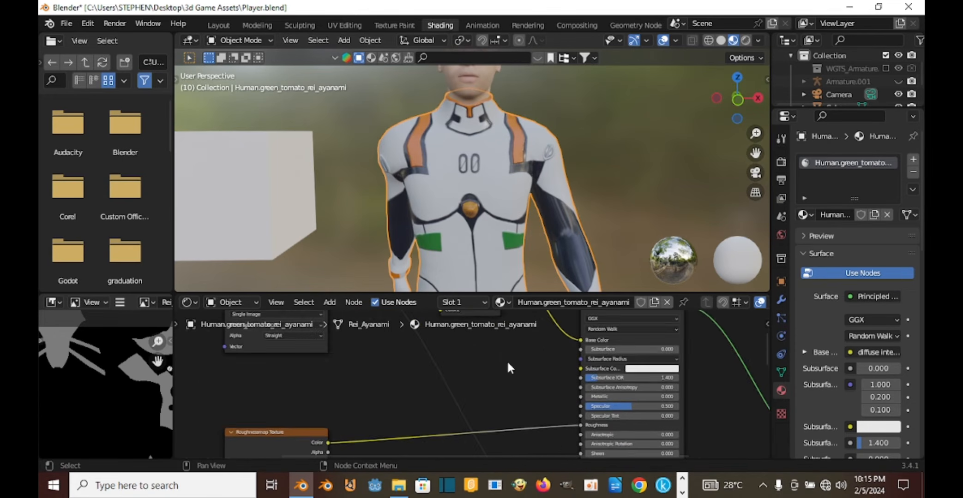
Connect the Normalmap node directly to the Principled BSDF's Normal input and delete the Bumpmap node.
middle_click_drag(506, 361, 455, 348)
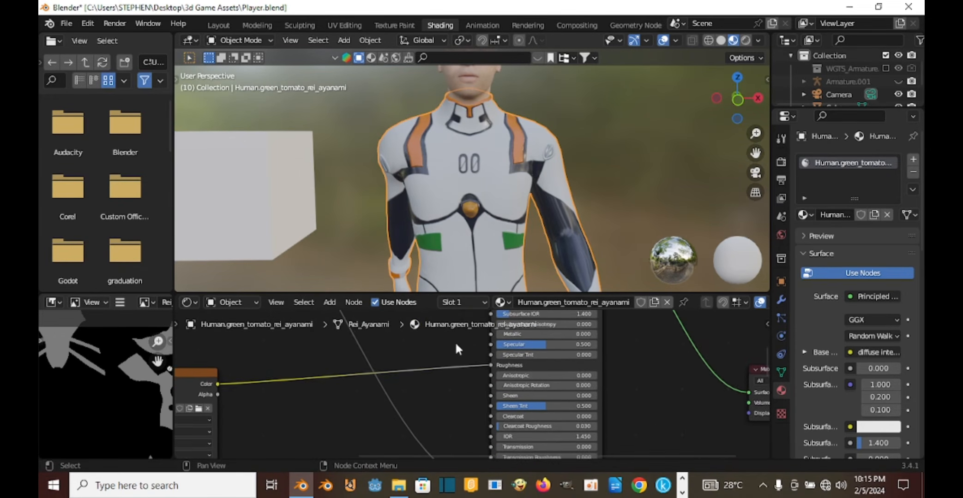
middle_click_drag(650, 372, 673, 397)
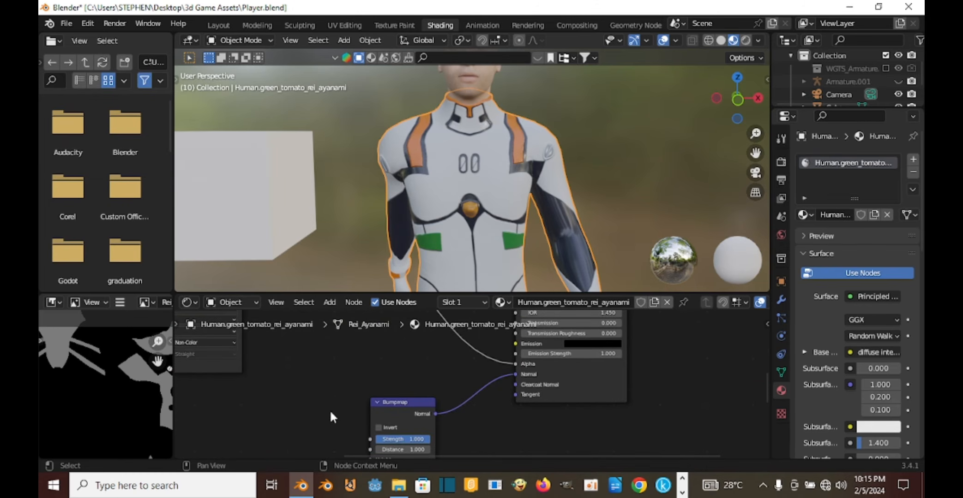
middle_click_drag(421, 377, 460, 341)
scroll(428, 363, "down", 2)
middle_click_drag(454, 409, 527, 320)
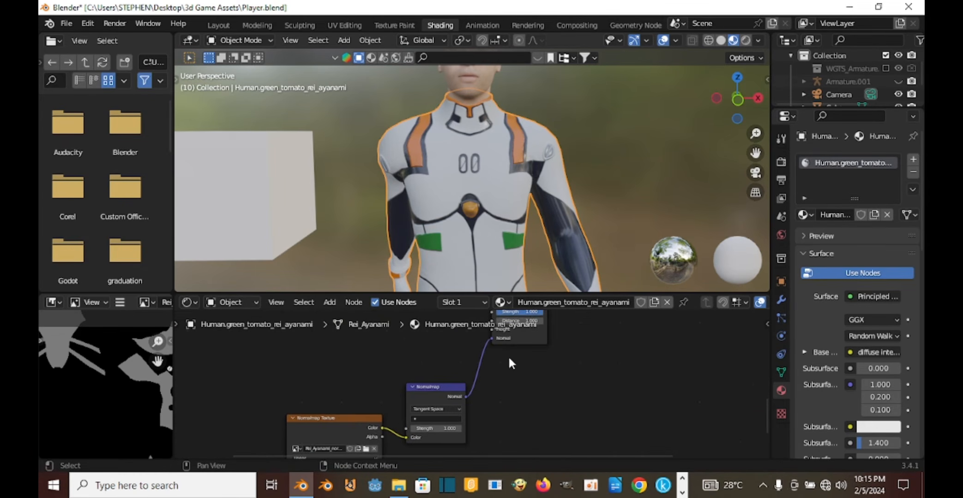
middle_click_drag(480, 372, 497, 457)
left_click(535, 420)
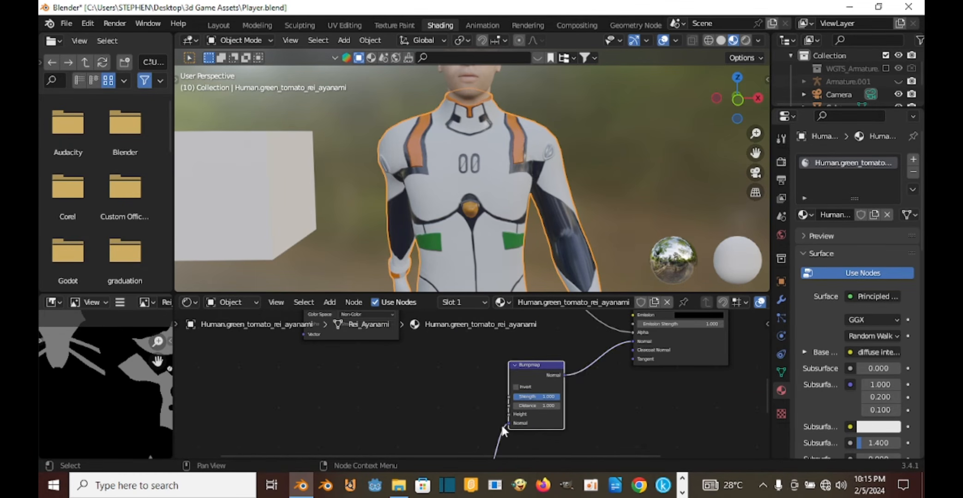
left_click_drag(507, 421, 642, 342)
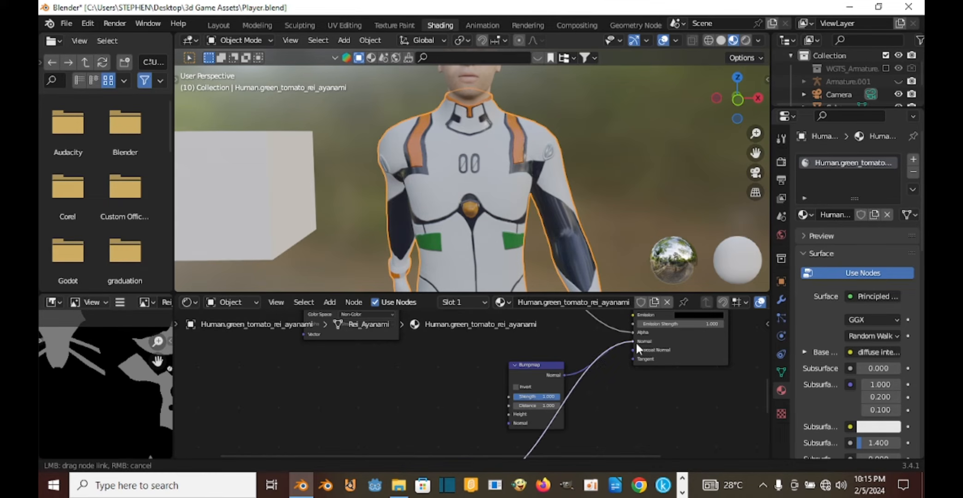
left_click(539, 379)
key("x")
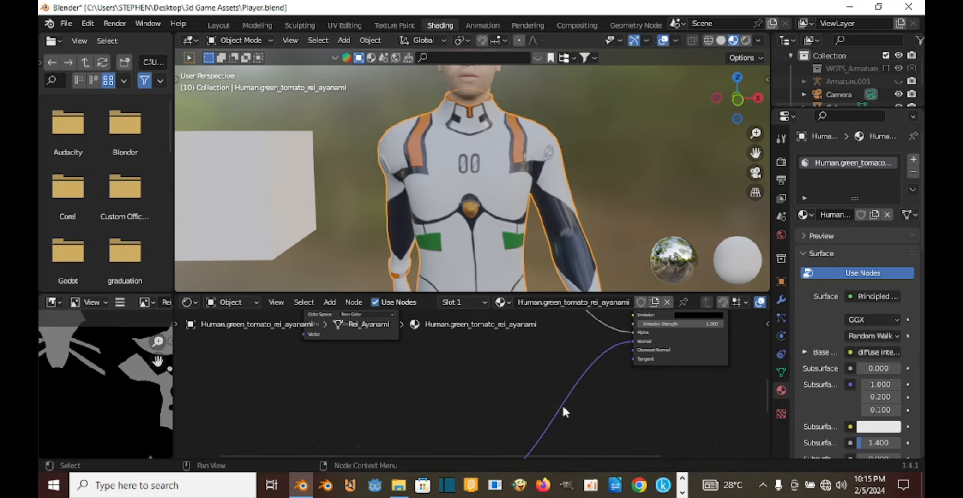
Move the Normalmap Texture and Normalmap nodes closer to the Principled BSDF and save Player.blend.
scroll(562, 406, "down", 4)
middle_click_drag(588, 414, 630, 354)
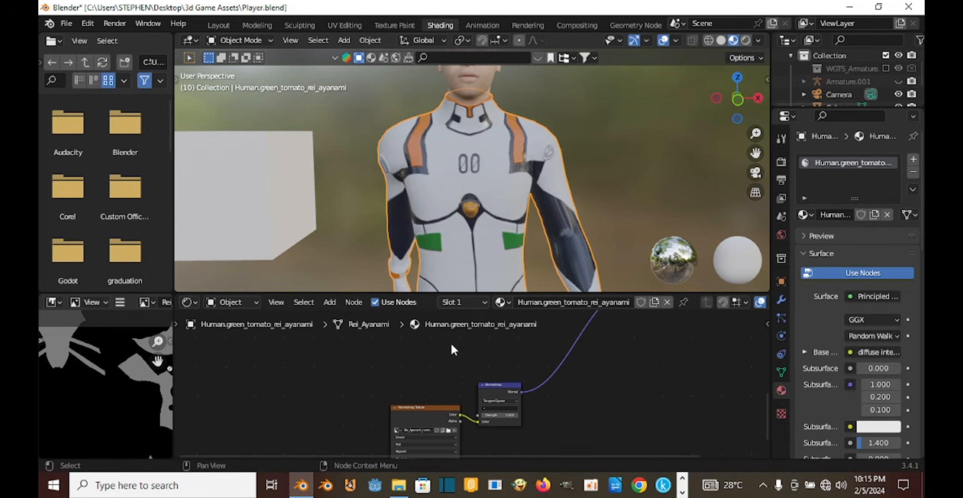
left_click_drag(437, 404, 428, 332)
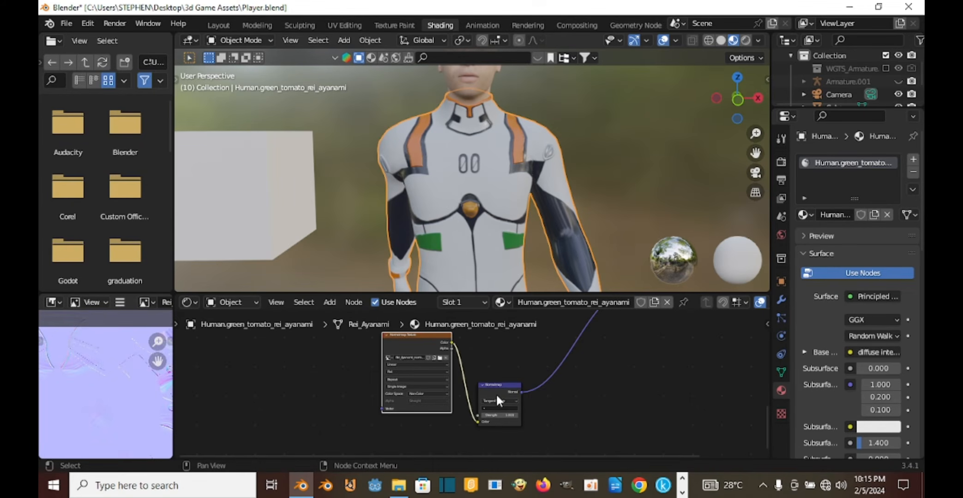
left_click_drag(497, 389, 529, 337)
scroll(485, 378, "up", 2)
middle_click_drag(510, 352, 459, 420)
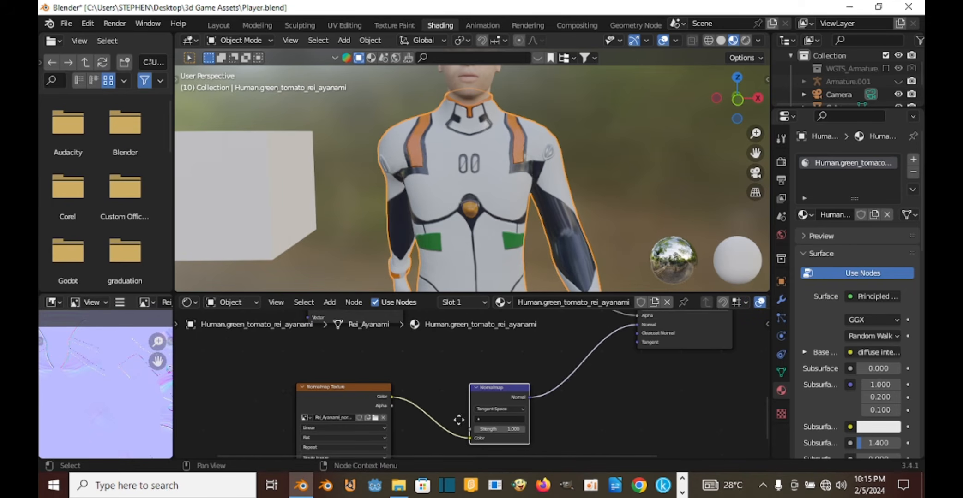
left_click(342, 398)
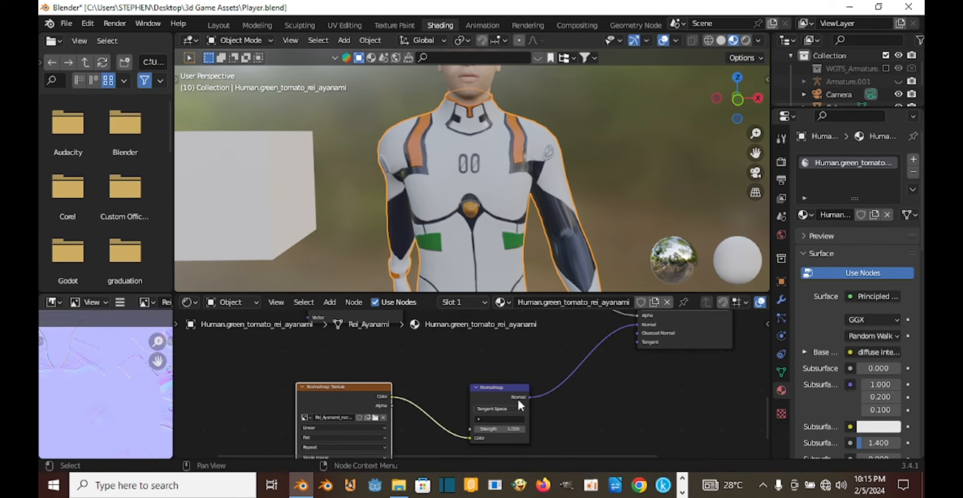
middle_click_drag(534, 362, 467, 404)
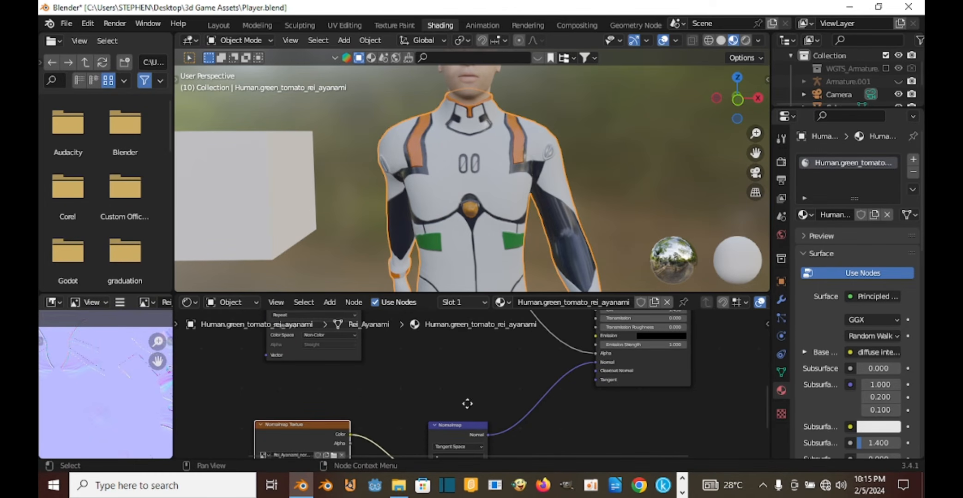
scroll(491, 194, "down", 3)
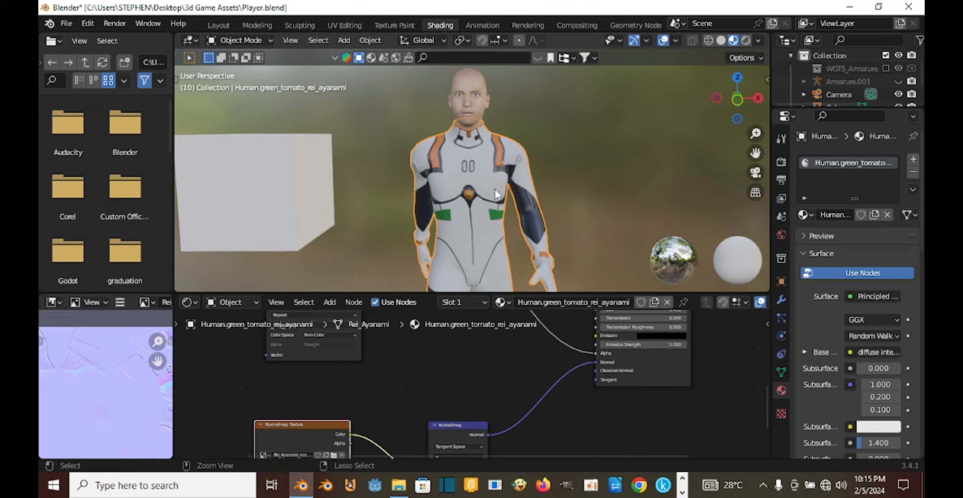
key("ctrl+s")
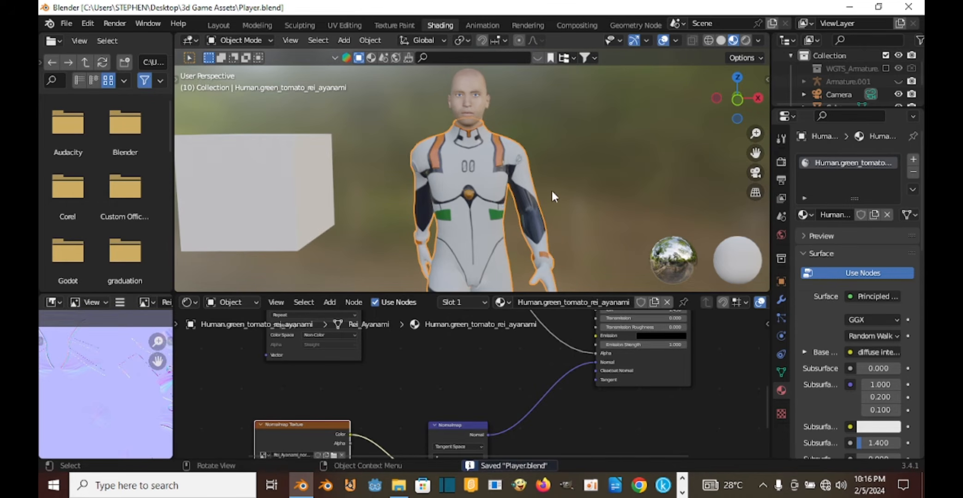
scroll(552, 192, "down", 2)
scroll(483, 134, "down", 4)
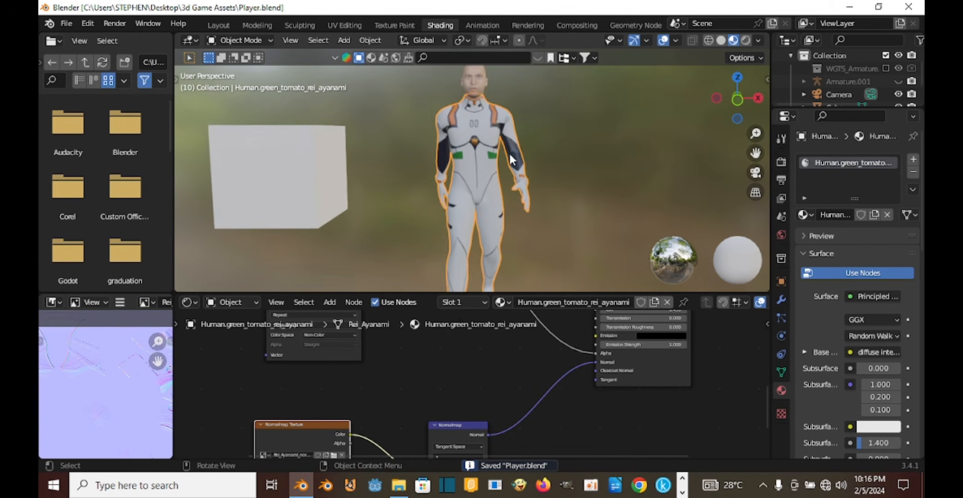
Select the character's eyes and add a second material slot with a new material named "Eye while".
scroll(537, 158, "up", 8)
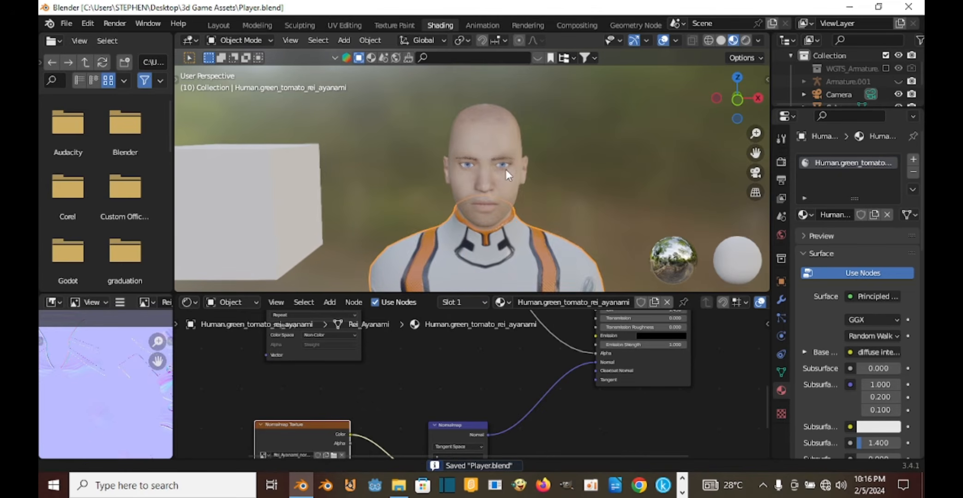
left_click(458, 157)
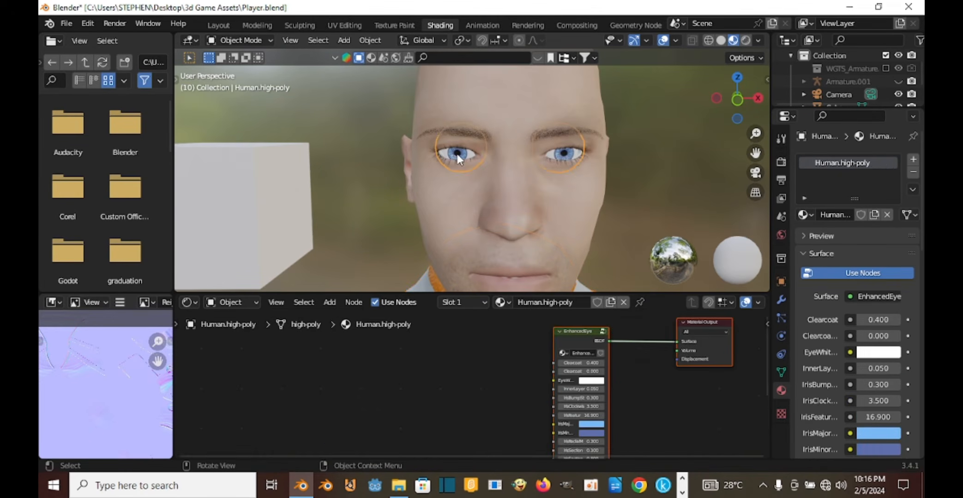
scroll(513, 338, "up", 2)
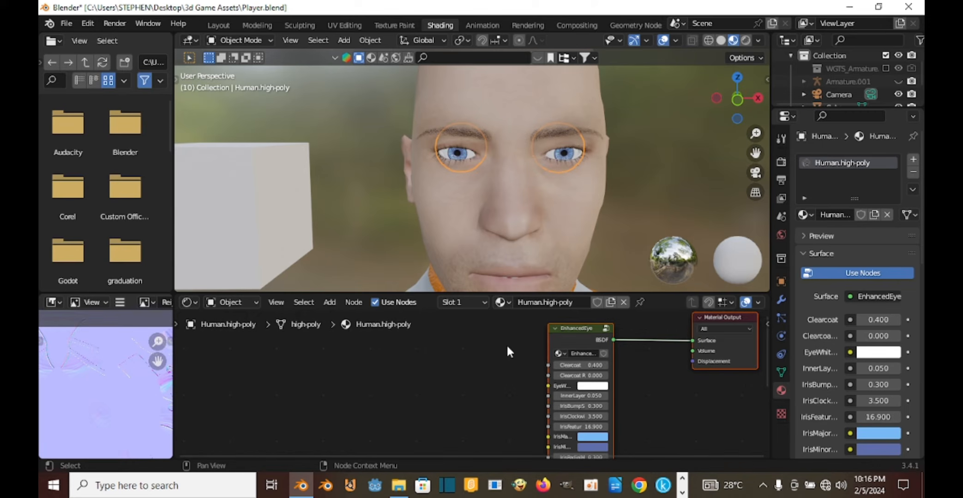
middle_click_drag(508, 348, 486, 370)
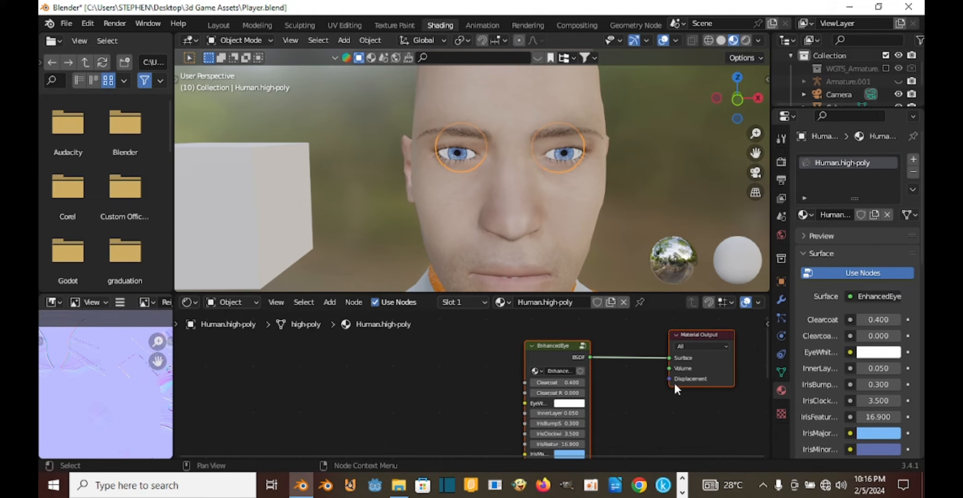
left_click(913, 158)
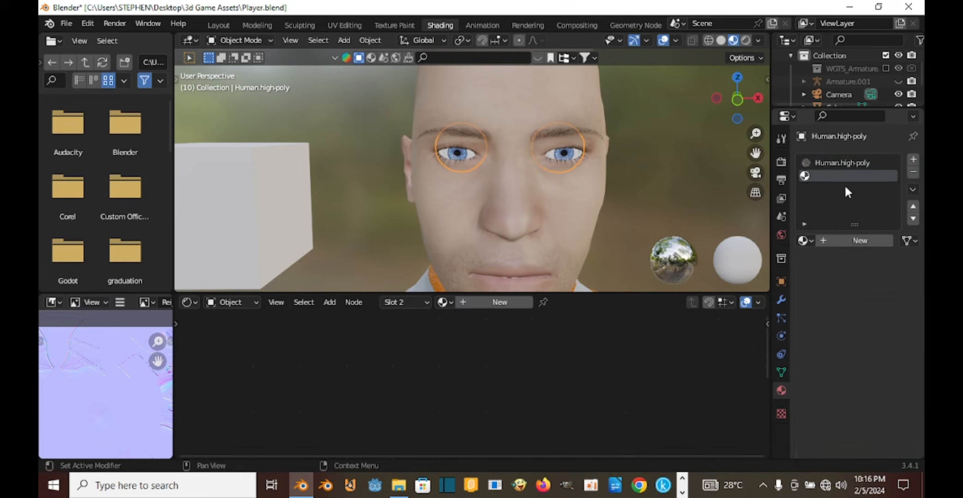
left_click(845, 240)
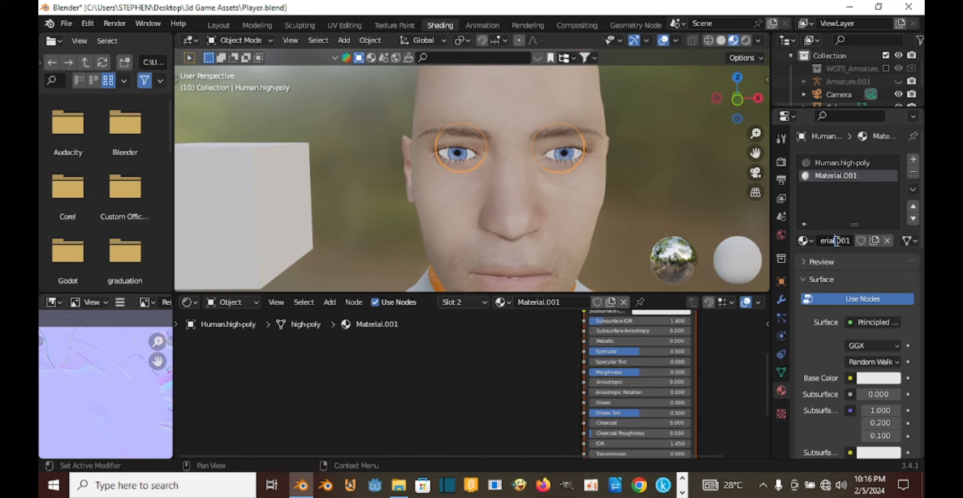
left_click(835, 241)
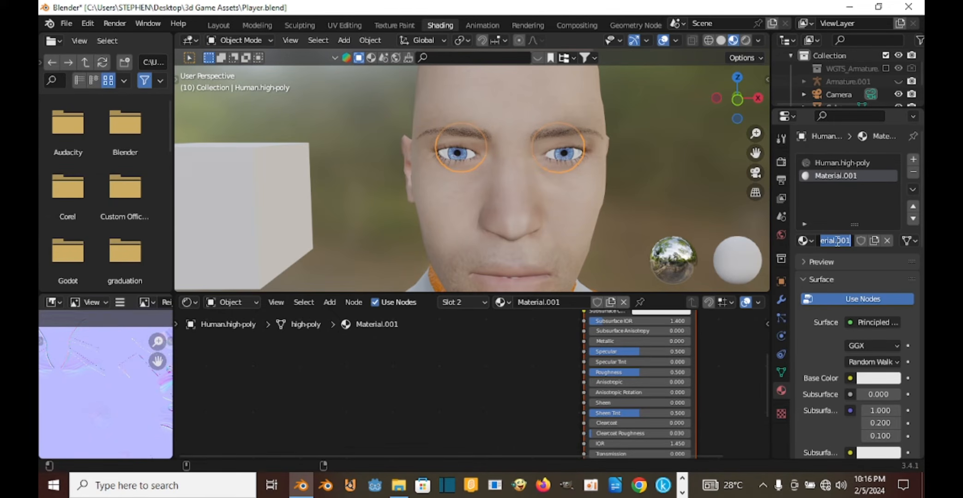
type("Eye")
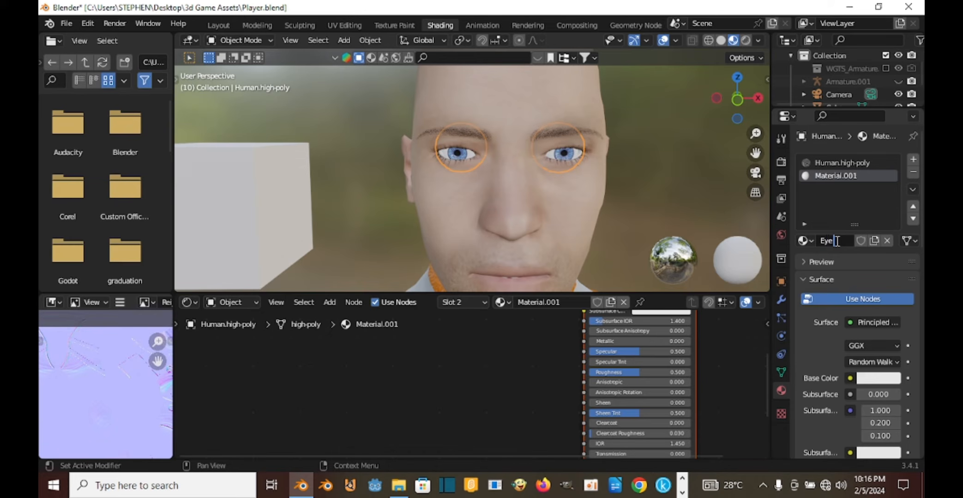
type(" while")
key("Return")
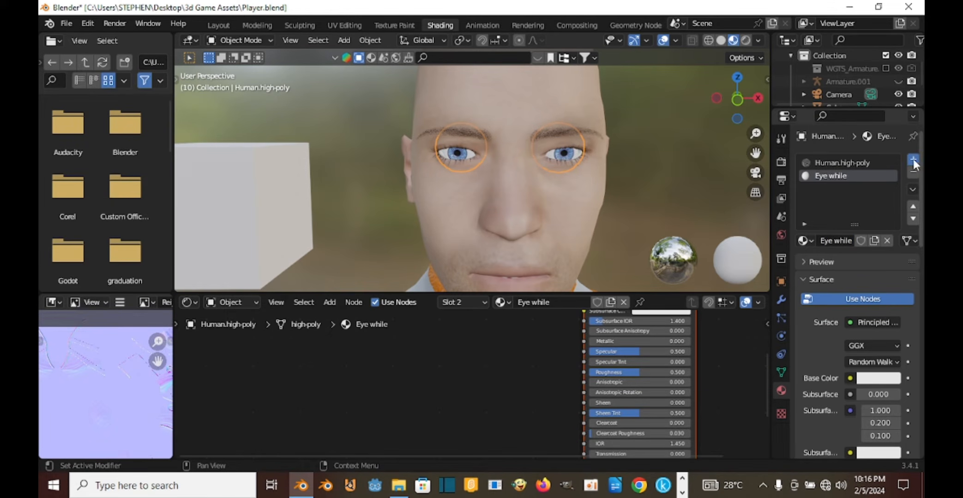
Add a third material slot to the eyes with a new material named "Eye Black".
left_click(913, 159)
left_click(846, 239)
double_click(846, 240)
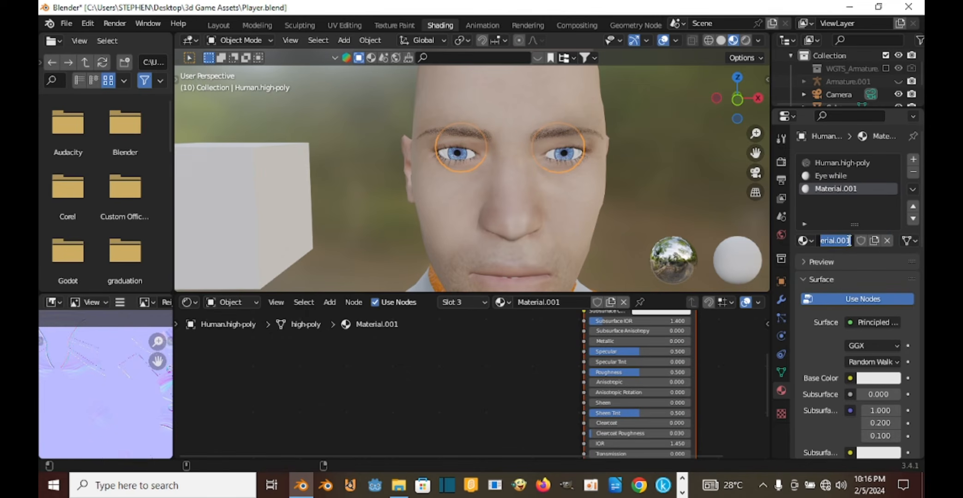
type("Eye")
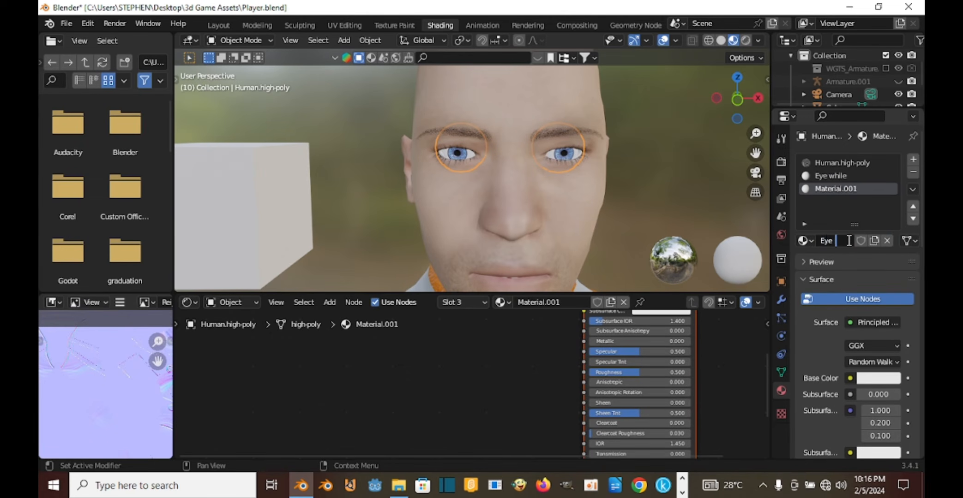
type(" Black")
key("Return")
middle_click_drag(691, 190, 534, 156)
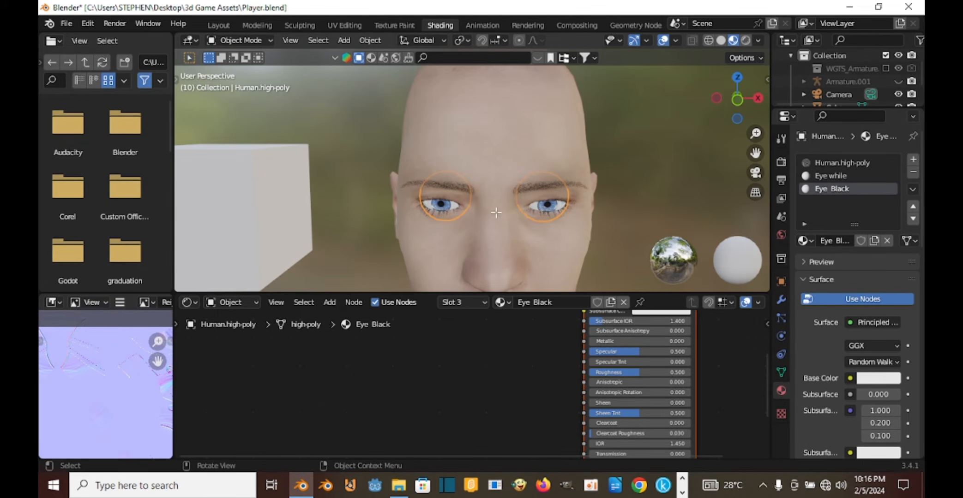
Enter Edit Mode on the eyes and assign the "Eye while" material to all their faces.
key("Tab")
middle_click_drag(398, 204, 493, 155)
scroll(484, 151, "up", 1)
scroll(484, 151, "down", 9)
scroll(492, 154, "up", 5)
scroll(493, 153, "up", 5)
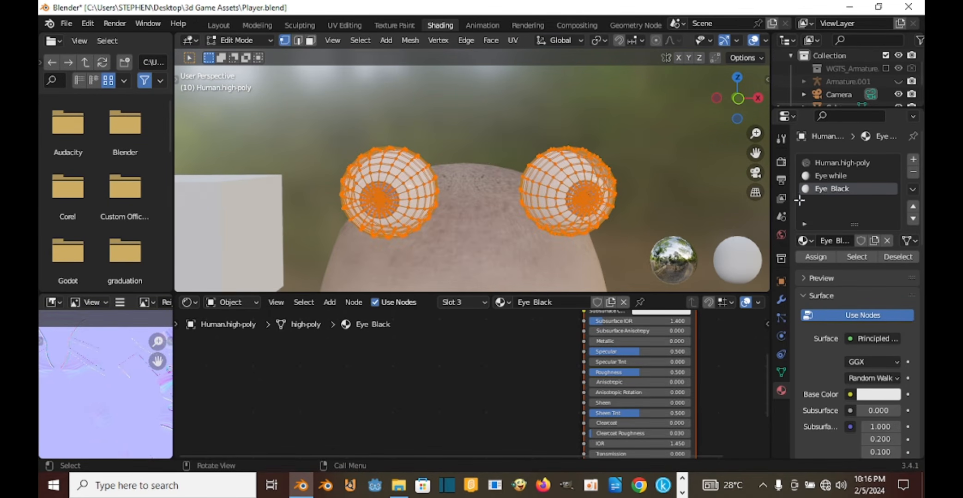
left_click(826, 179)
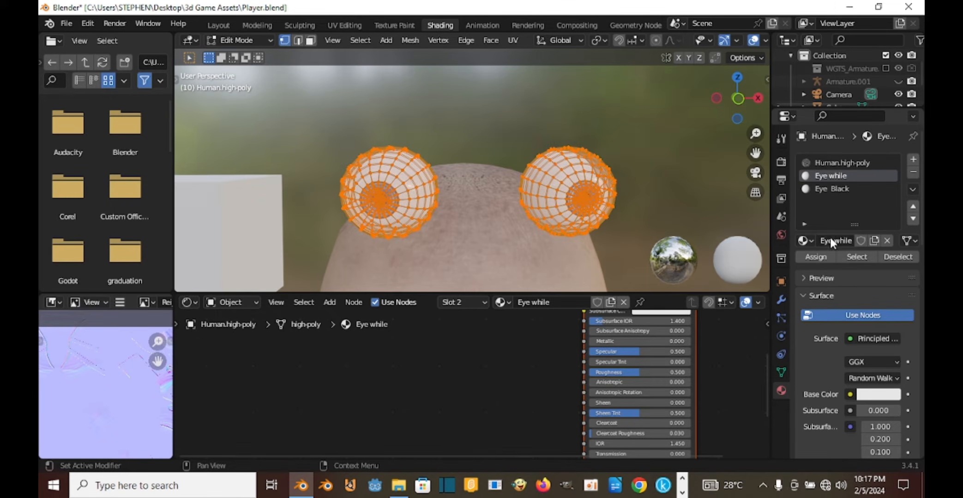
left_click(816, 257)
scroll(600, 175, "down", 4)
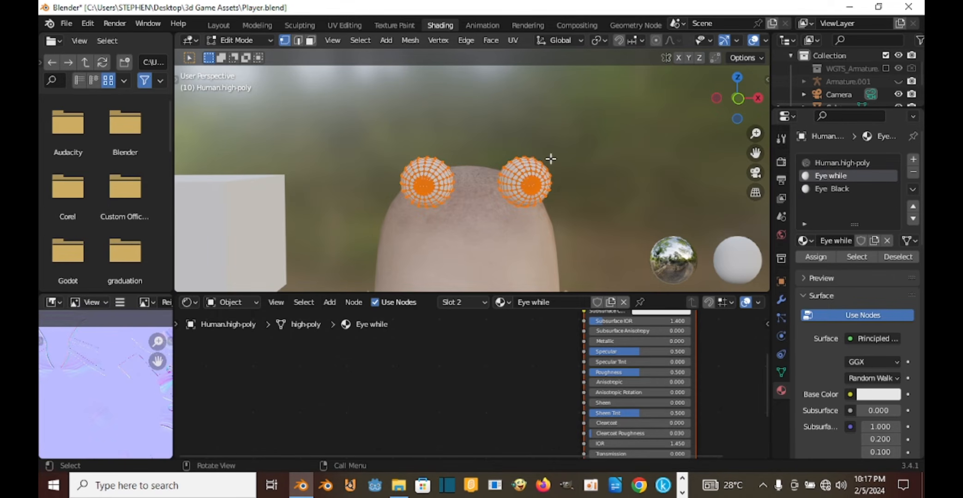
middle_click_drag(454, 190, 406, 185)
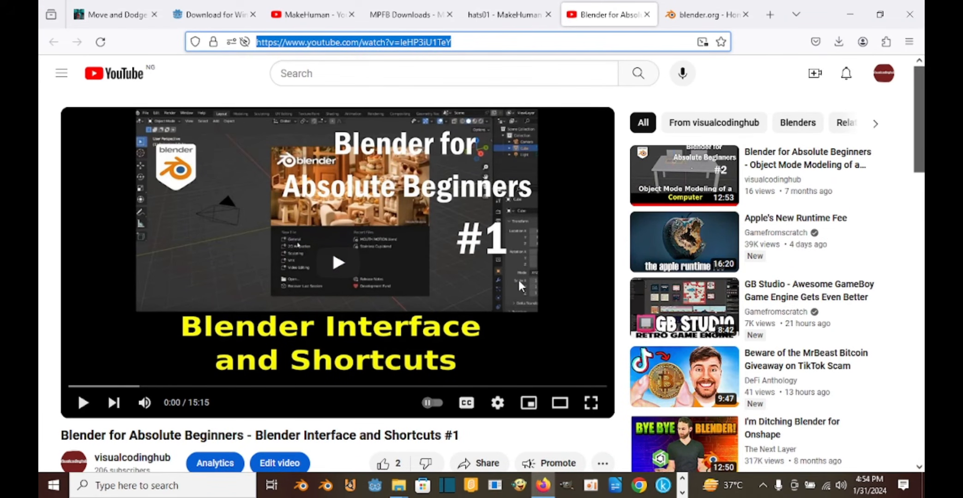
scroll(507, 248, "down", 2)
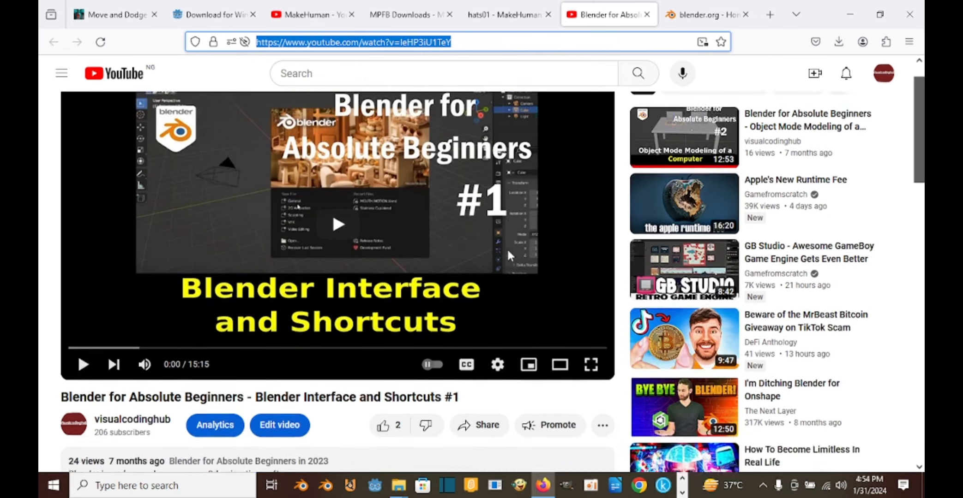
scroll(506, 249, "up", 2)
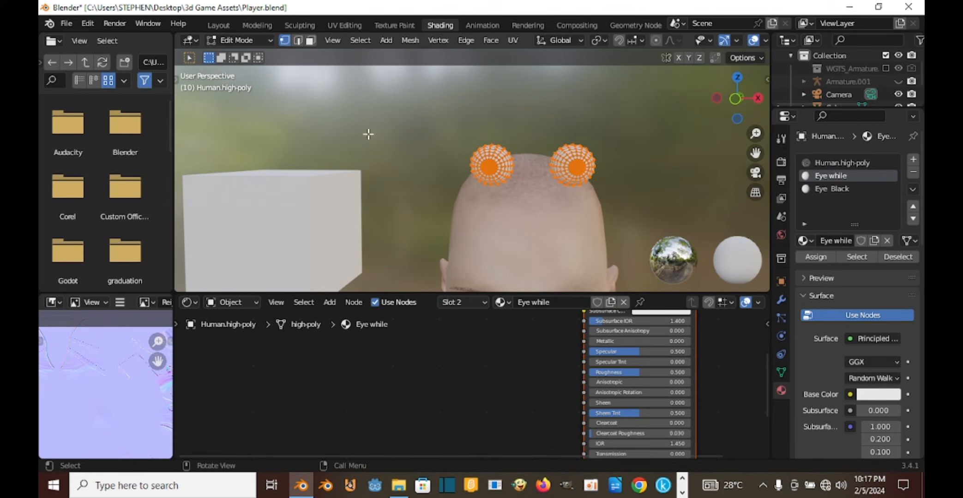
Switch the eye mesh to face selection and deselect all its faces.
scroll(425, 147, "up", 3)
scroll(502, 172, "up", 5)
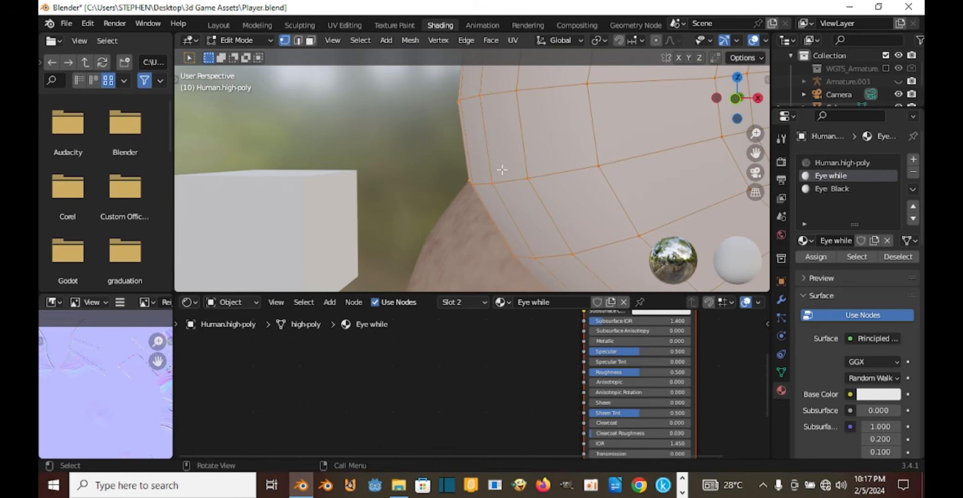
left_click(310, 41)
scroll(430, 113, "down", 6)
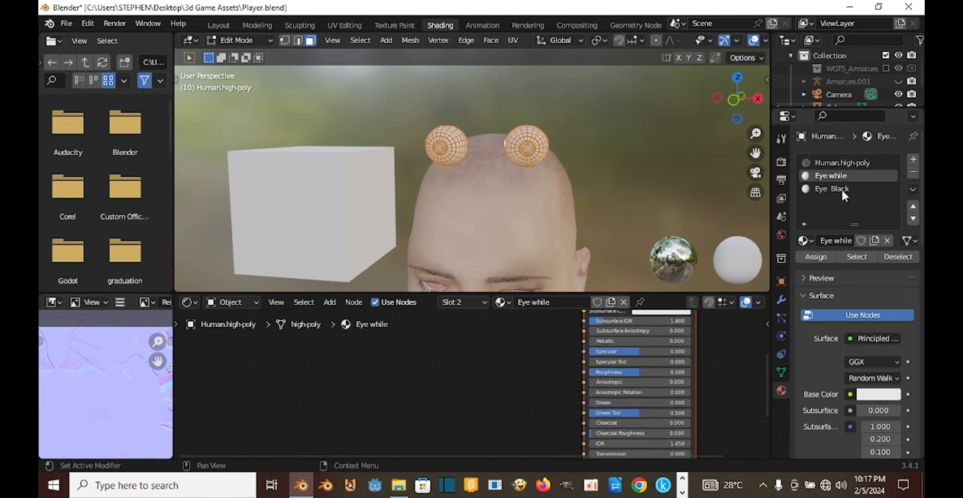
scroll(383, 136, "up", 2)
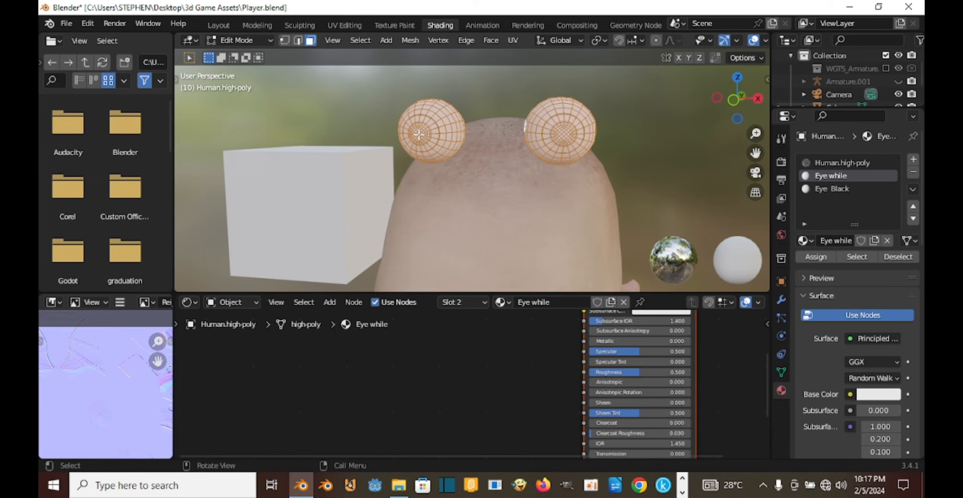
key("alt+a")
scroll(454, 137, "up", 3)
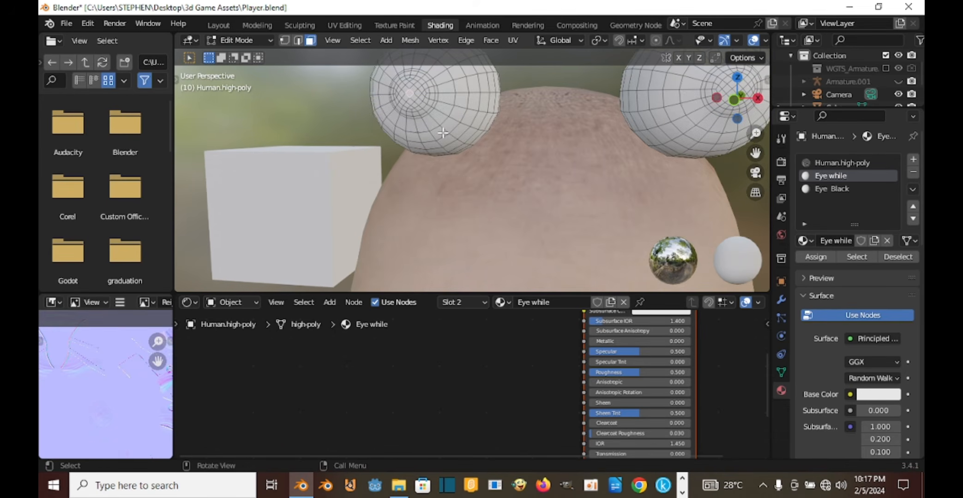
Select the centre faces of both eyeballs, grow the selection to cover the irises, and assign the "Eye Black" material.
middle_click_drag(610, 148, 547, 149, "shift")
scroll(490, 148, "down", 6)
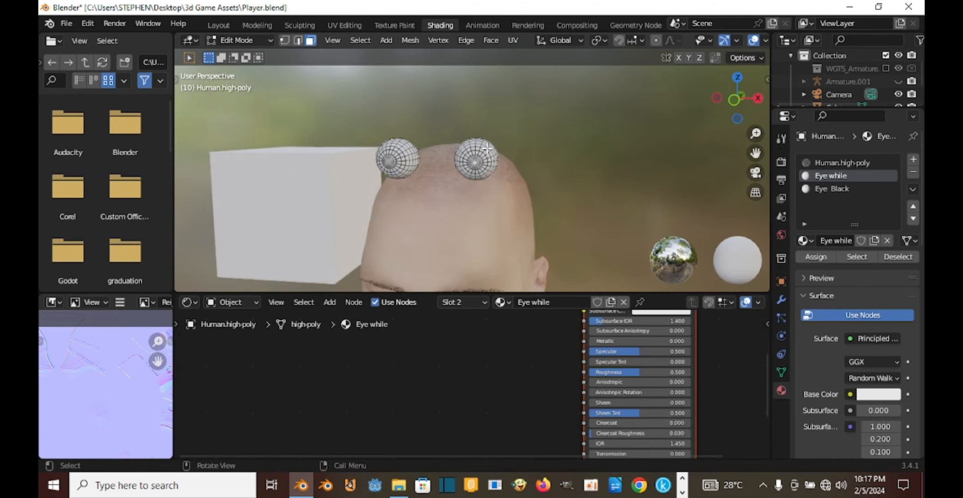
scroll(494, 148, "up", 6)
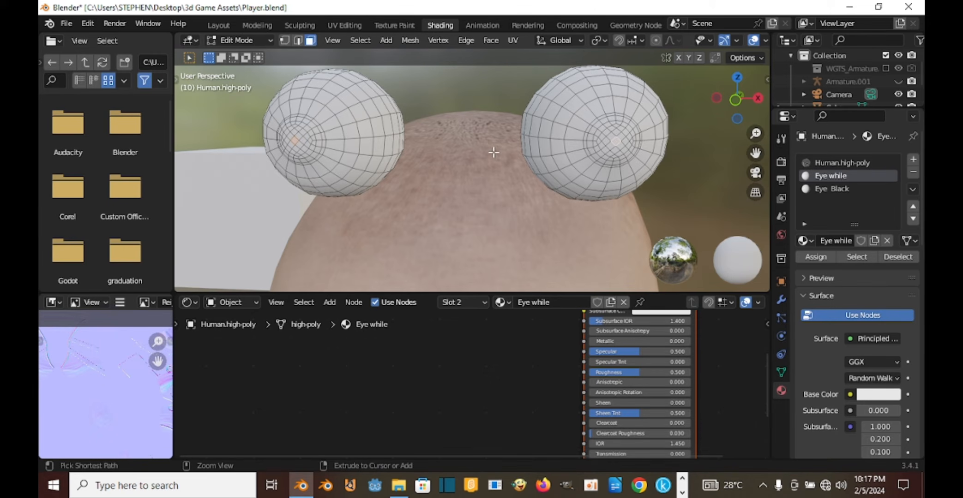
key("ctrl+KP_Add")
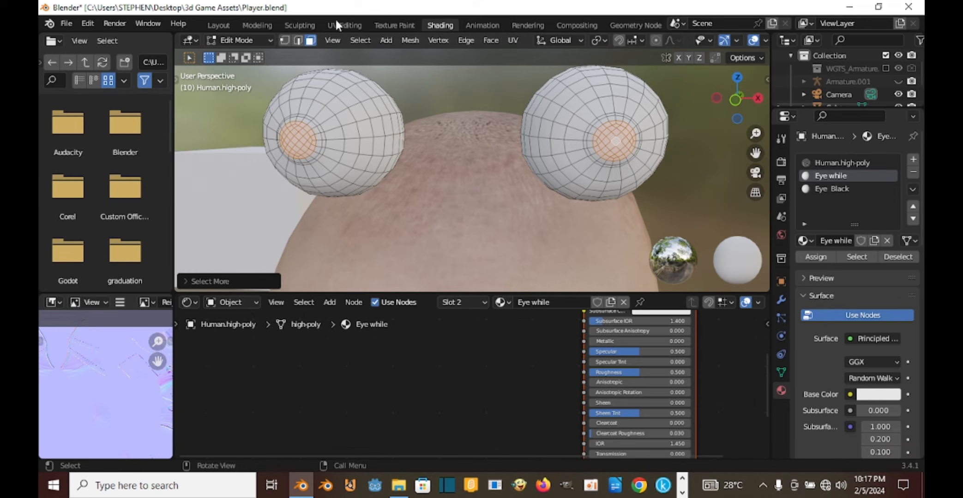
left_click(368, 41)
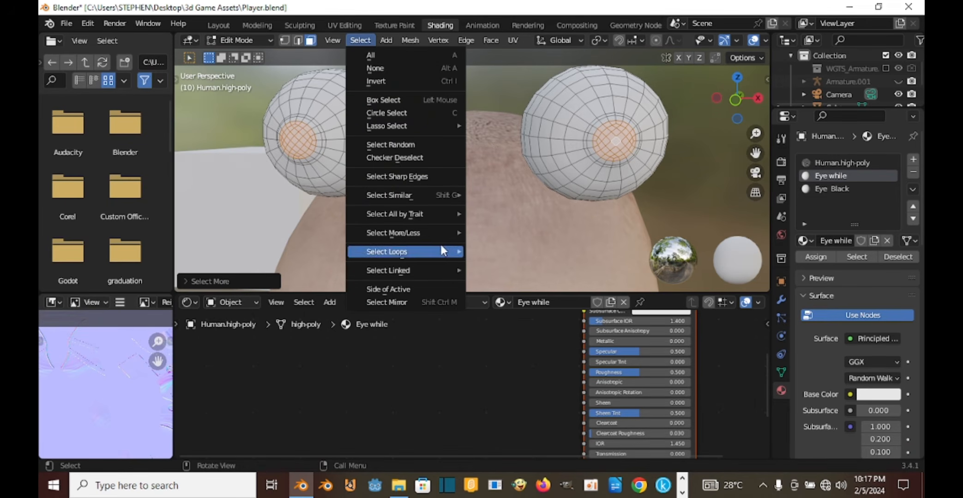
mouse_move(428, 231)
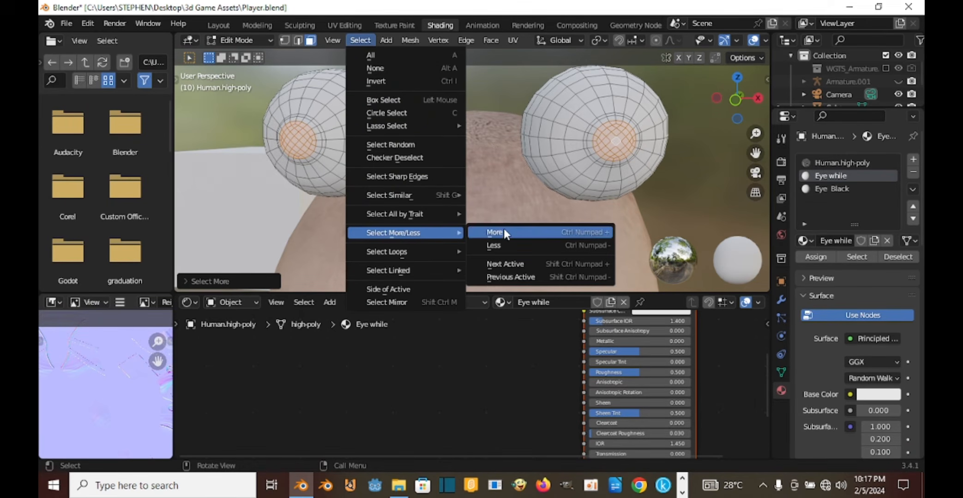
left_click(522, 232)
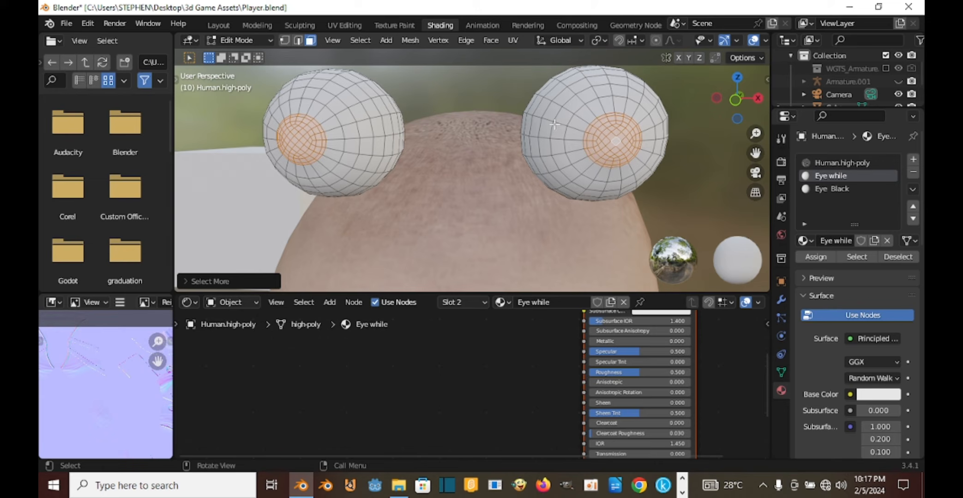
left_click(816, 188)
left_click(816, 258)
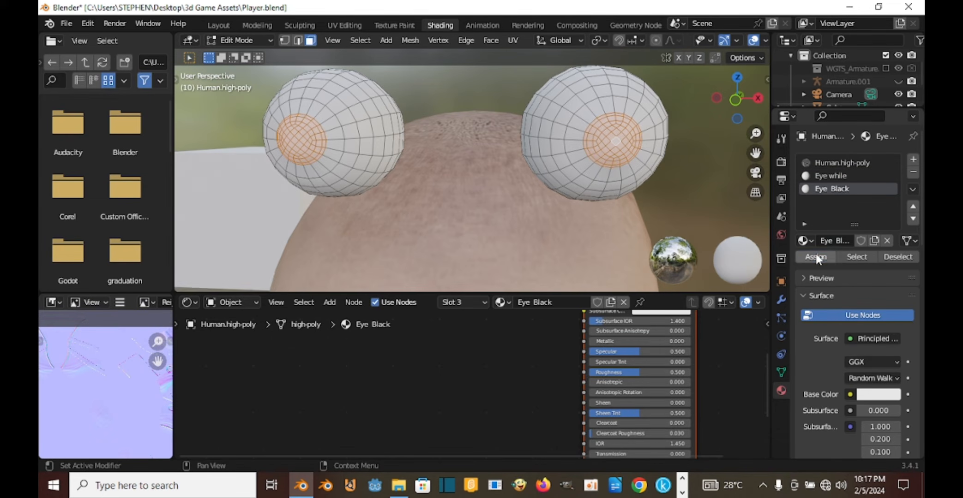
Set the Eye Black material's base color to near-black and its roughness to 0.268.
left_click(878, 394)
left_click_drag(890, 215, 889, 299)
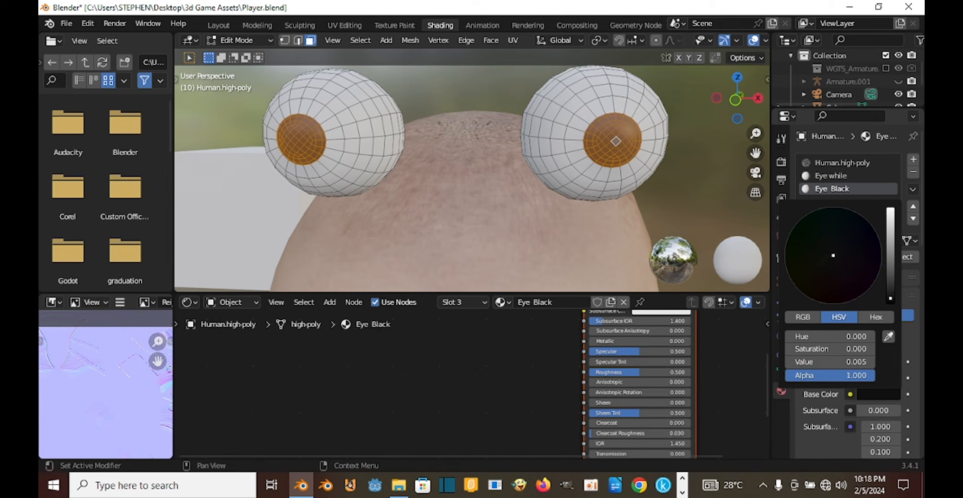
scroll(857, 391, "down", 5)
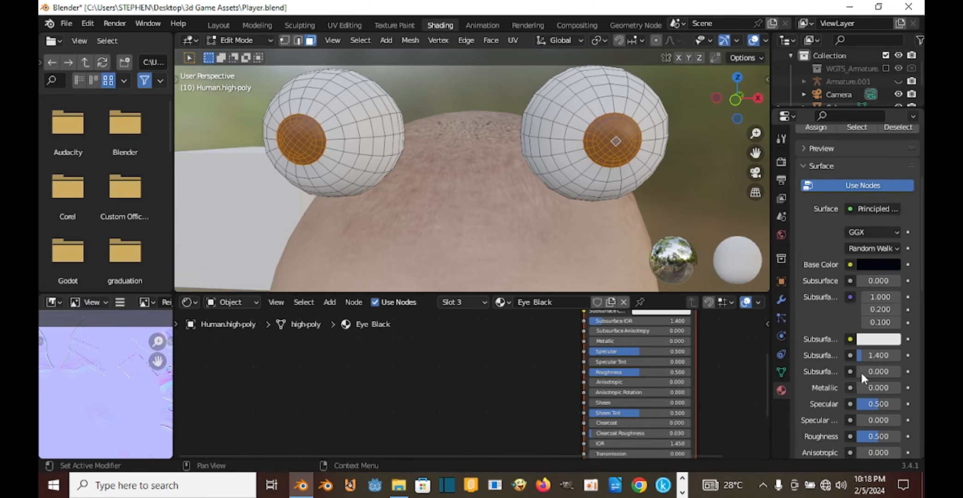
left_click_drag(883, 439, 872, 439)
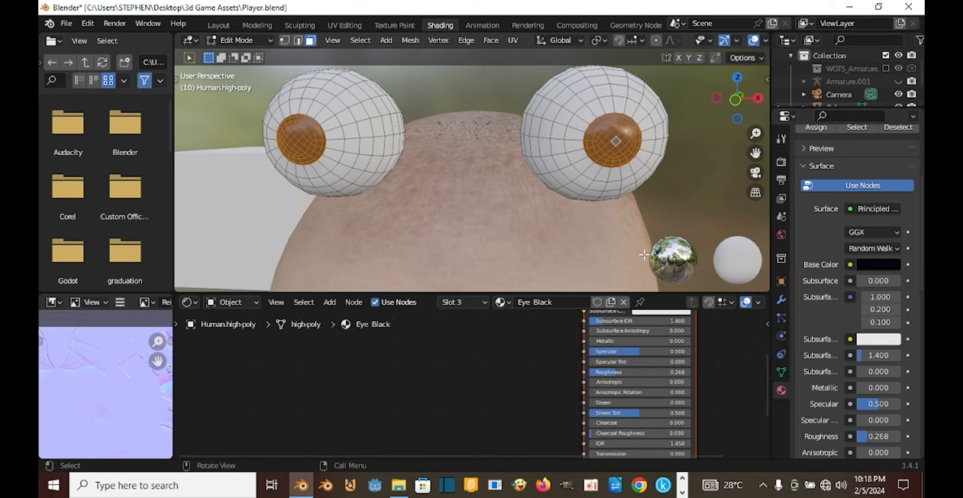
scroll(583, 165, "down", 4)
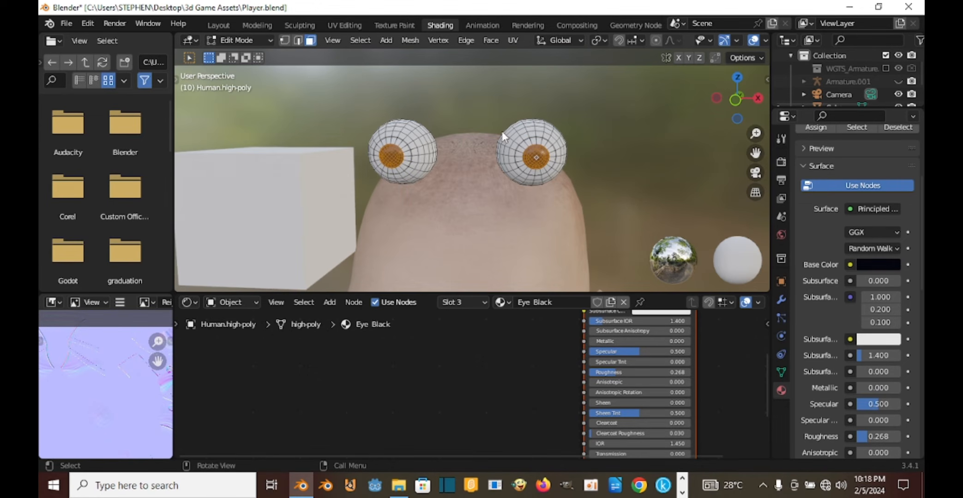
Return to Object Mode, select the character's body mesh and save Player.blend.
key("Tab")
scroll(504, 142, "down", 4)
scroll(521, 134, "up", 5)
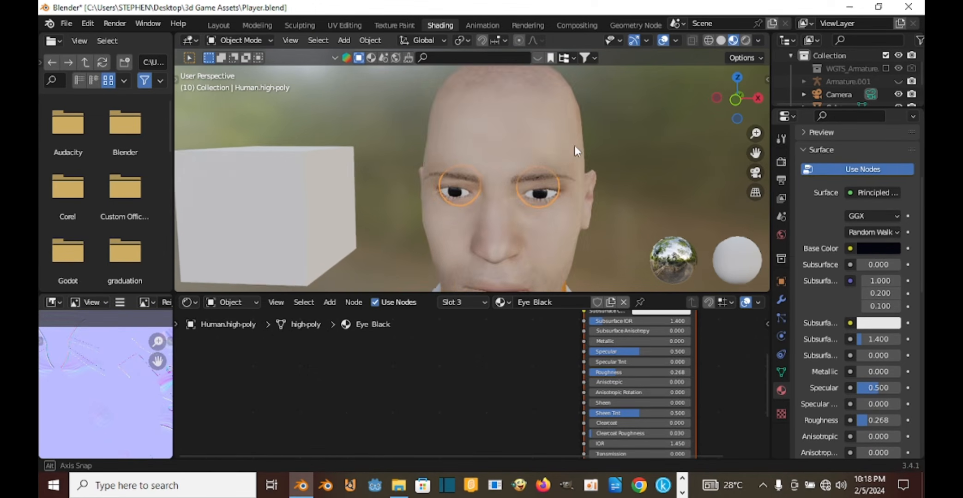
middle_click_drag(581, 131, 610, 108, "shift")
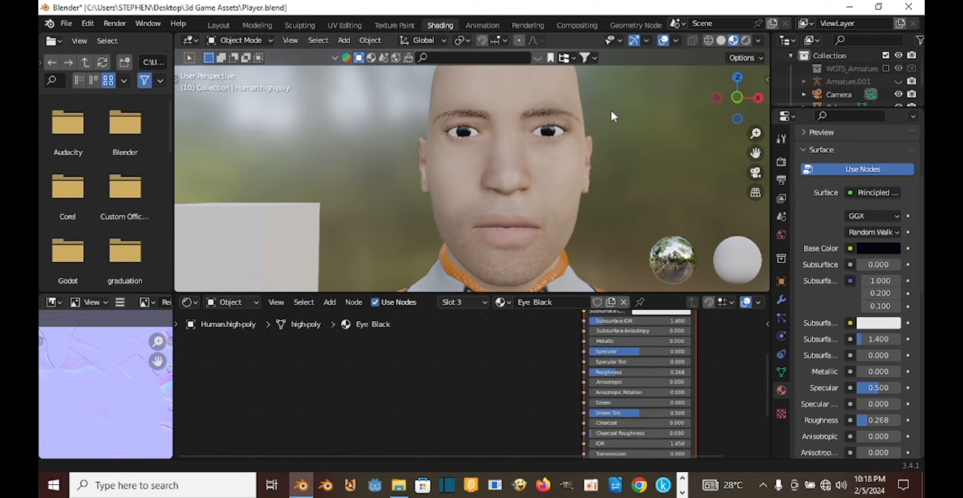
left_click(553, 132)
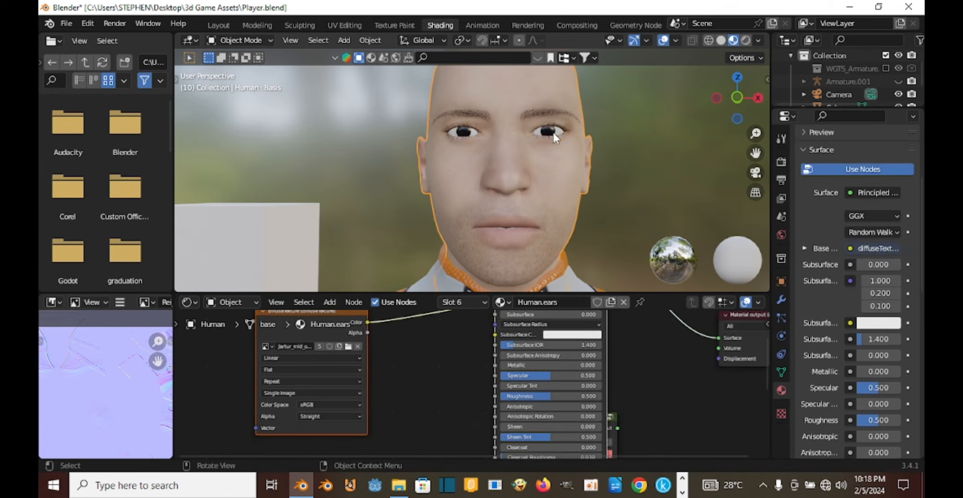
left_click(555, 128)
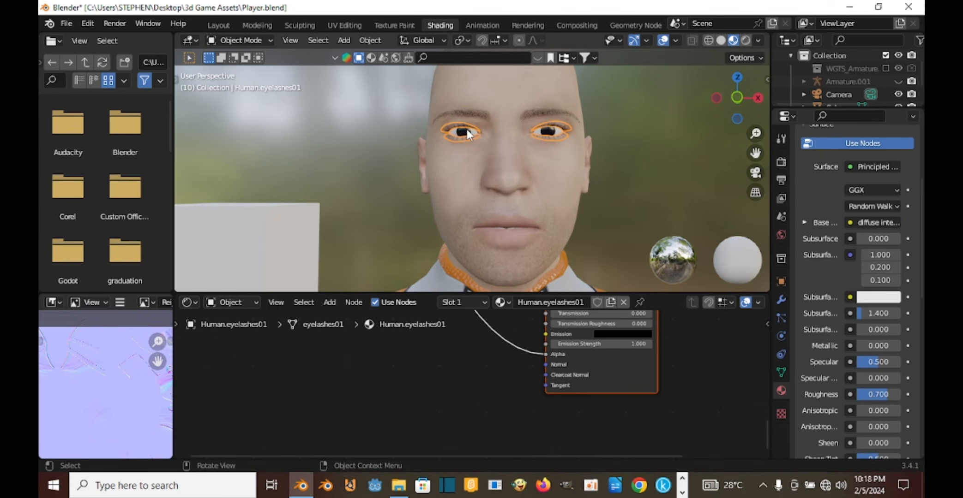
left_click(466, 129)
scroll(467, 129, "down", 5)
mouse_move(533, 139)
middle_mouse_down()
mouse_move(472, 147)
mouse_move(519, 143)
middle_mouse_up()
key("ctrl+s")
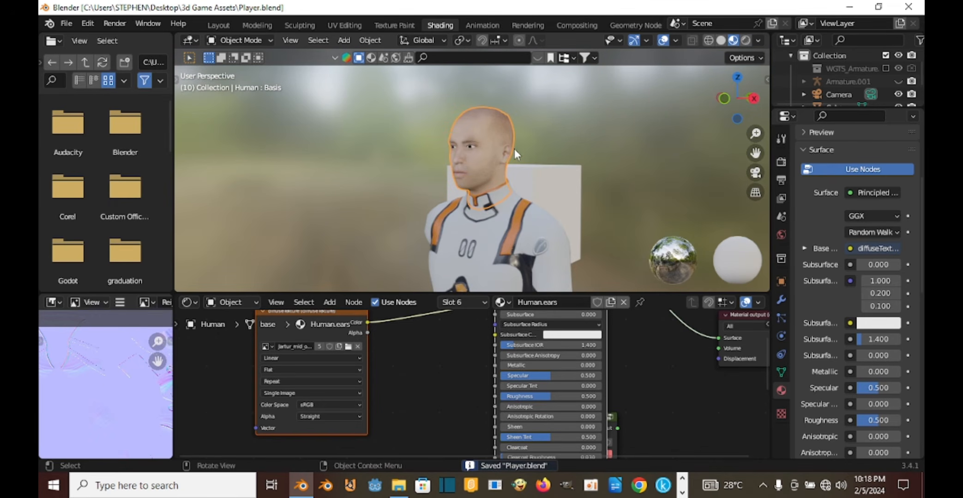
Examine the character's face, suit and walking pose from the front and the side.
scroll(515, 149, "down", 5)
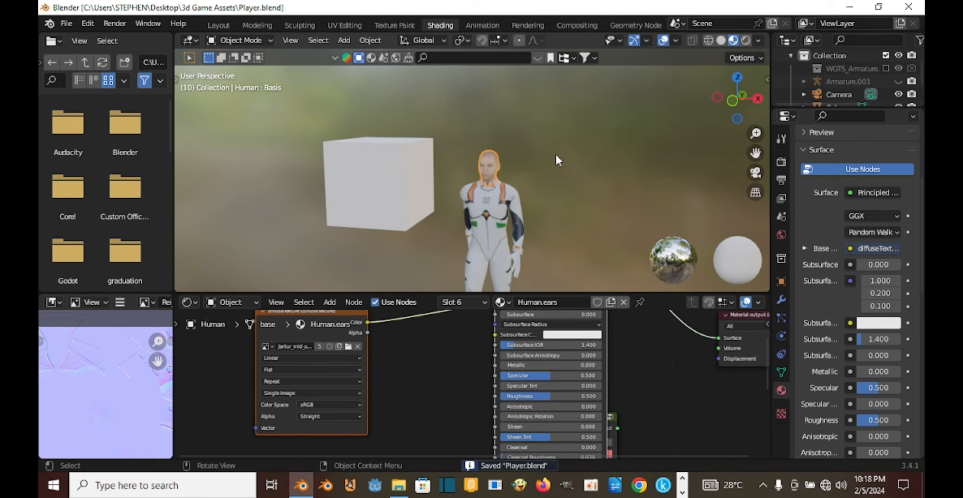
scroll(556, 156, "up", 2)
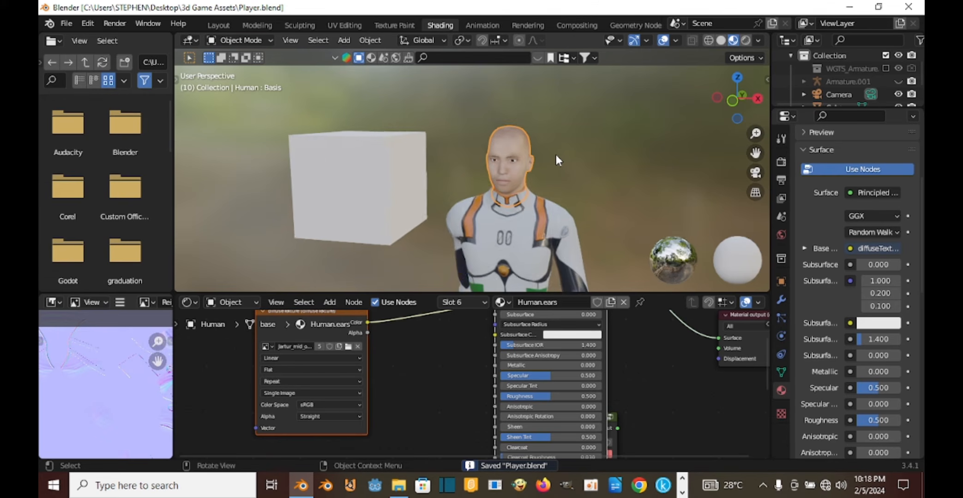
scroll(546, 136, "up", 3)
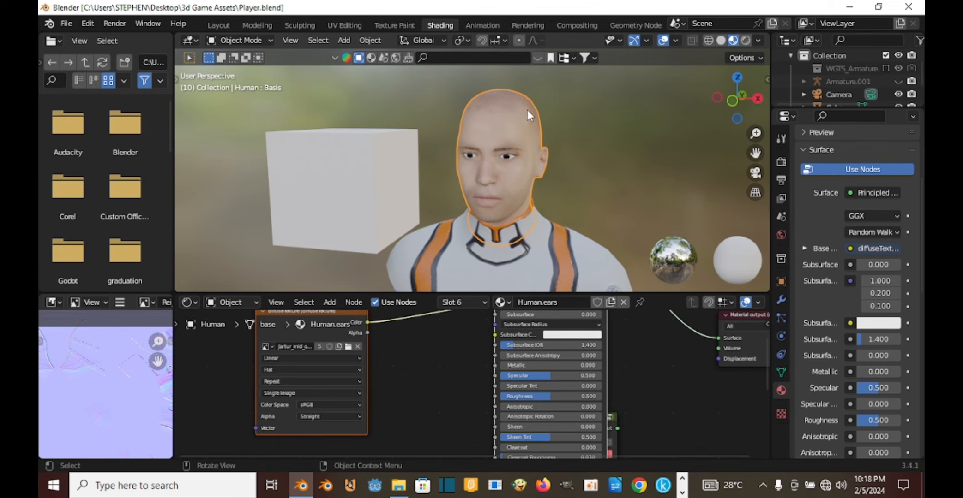
middle_click_drag(548, 192, 541, 95, "shift")
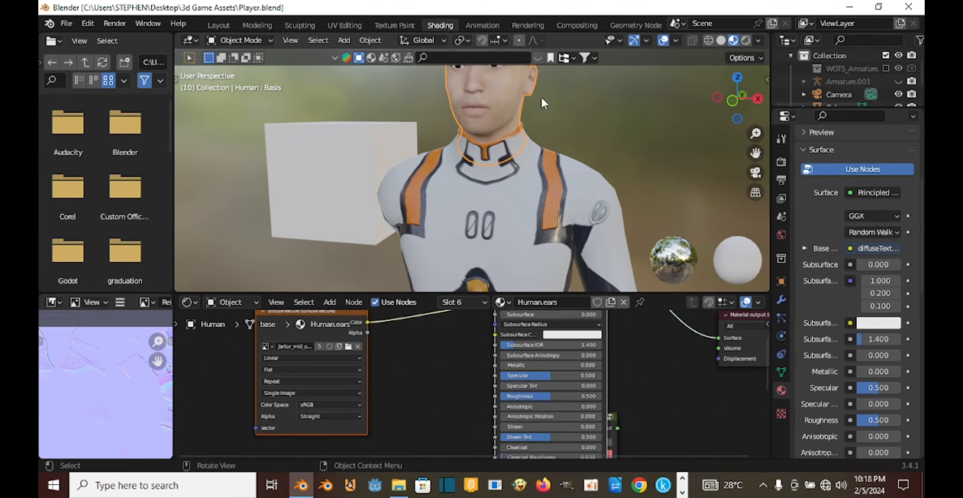
scroll(549, 200, "down", 3)
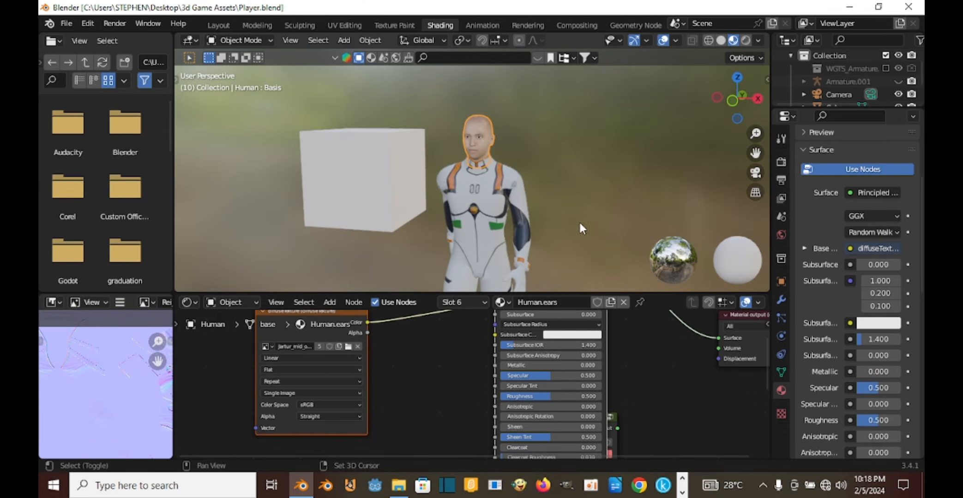
scroll(578, 220, "up", 2)
middle_click_drag(562, 179, 519, 155)
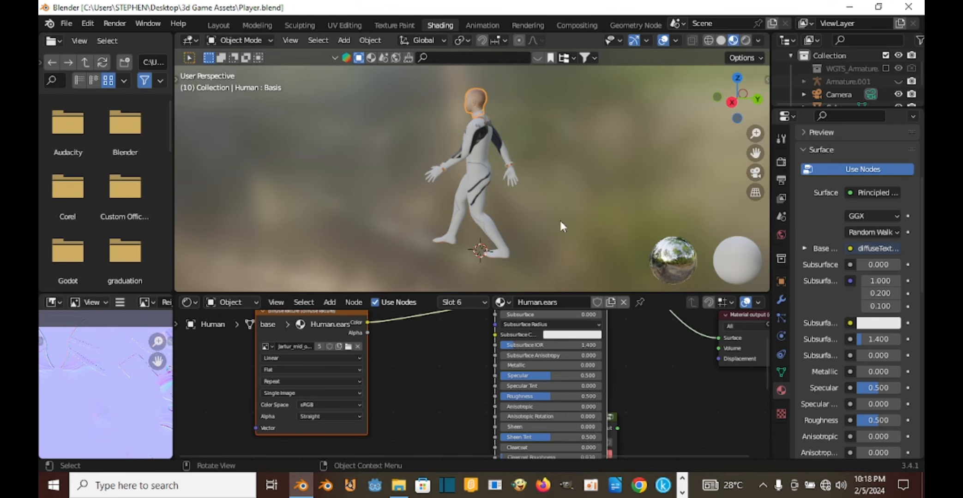
middle_click_drag(543, 207, 550, 193, "shift")
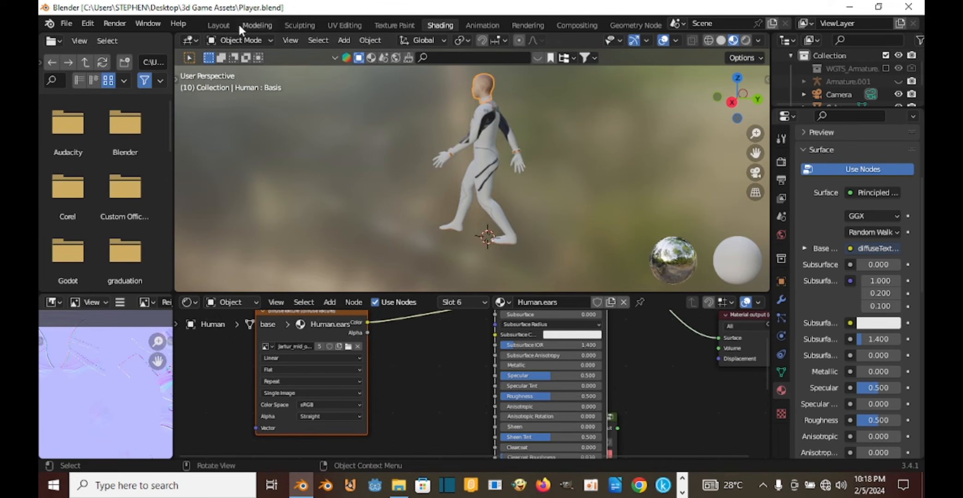
Switch to the Layout workspace and enlarge the 3D viewport over the Action Editor to show the character's legs.
left_click(219, 24)
middle_click_drag(475, 199, 345, 188)
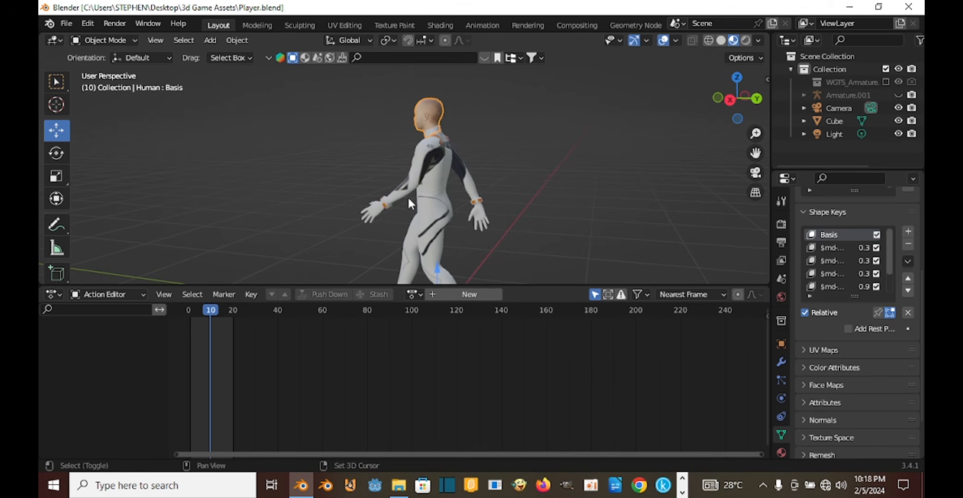
middle_click_drag(408, 199, 410, 186, "shift")
left_click_drag(406, 284, 396, 388)
middle_click_drag(409, 251, 466, 273)
scroll(432, 265, "up", 3)
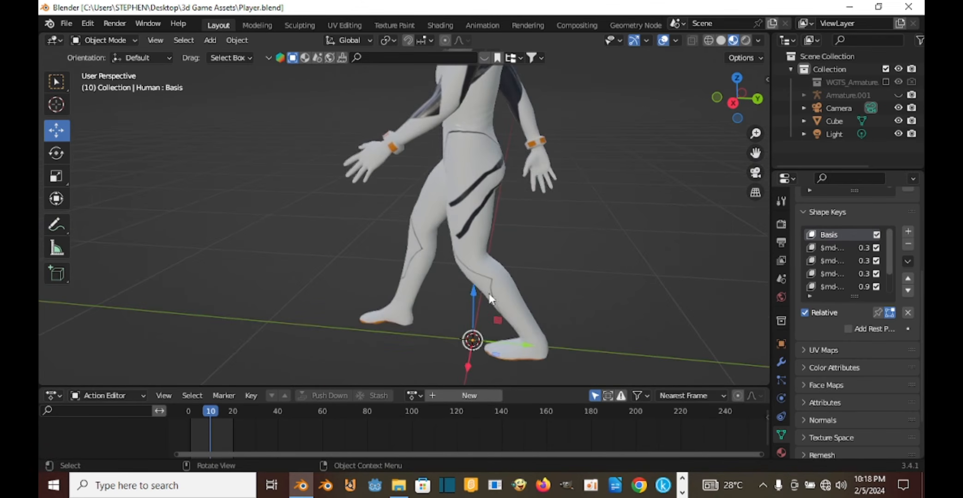
Assign the idle action to the character's body mesh and move the timeline to frame 1.
middle_click_drag(479, 329, 454, 287, "shift")
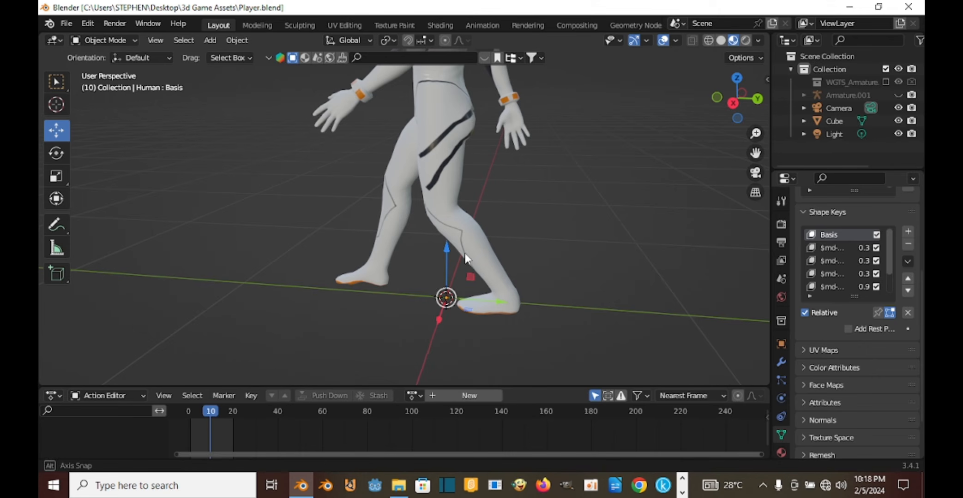
middle_click_drag(465, 253, 383, 239)
scroll(427, 211, "down", 4)
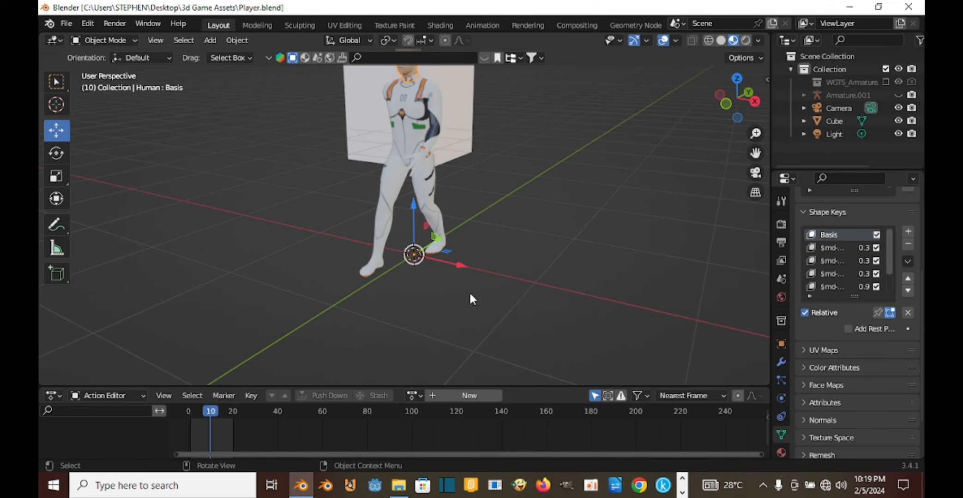
middle_click_drag(470, 294, 415, 197)
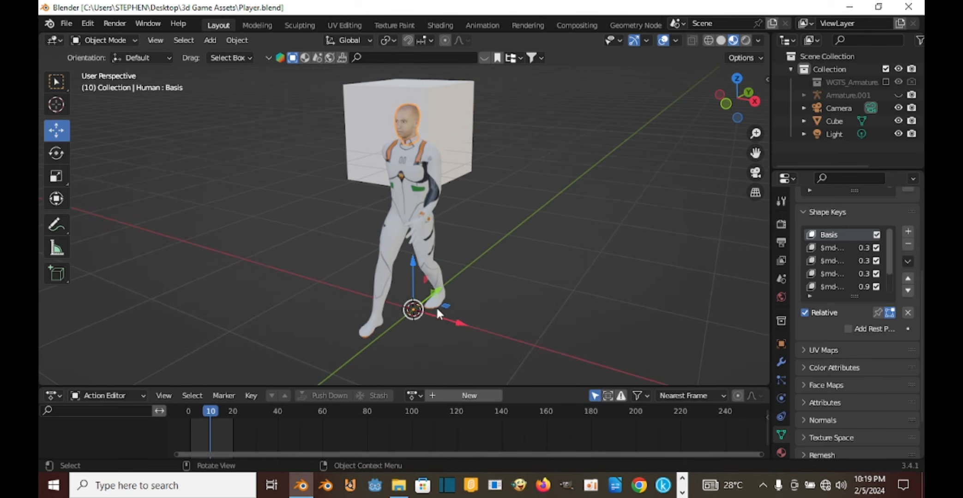
middle_click_drag(410, 133, 506, 259)
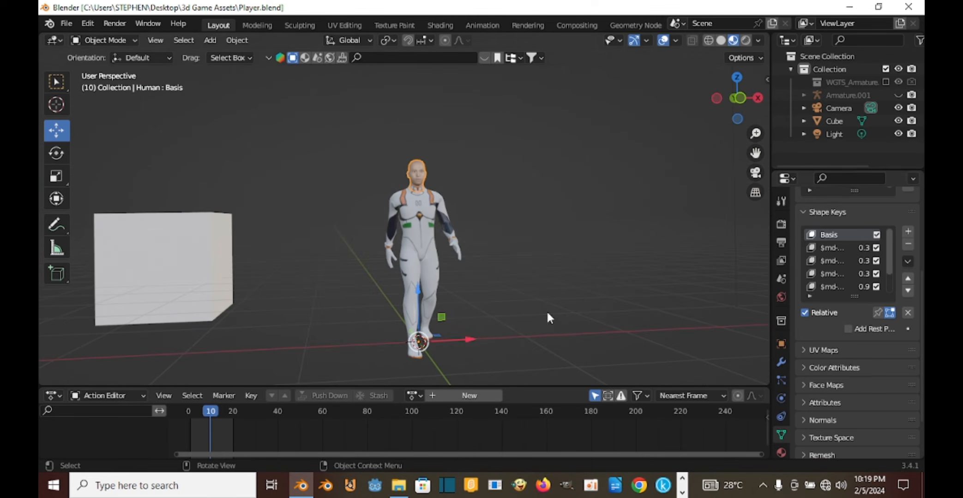
left_click(412, 396)
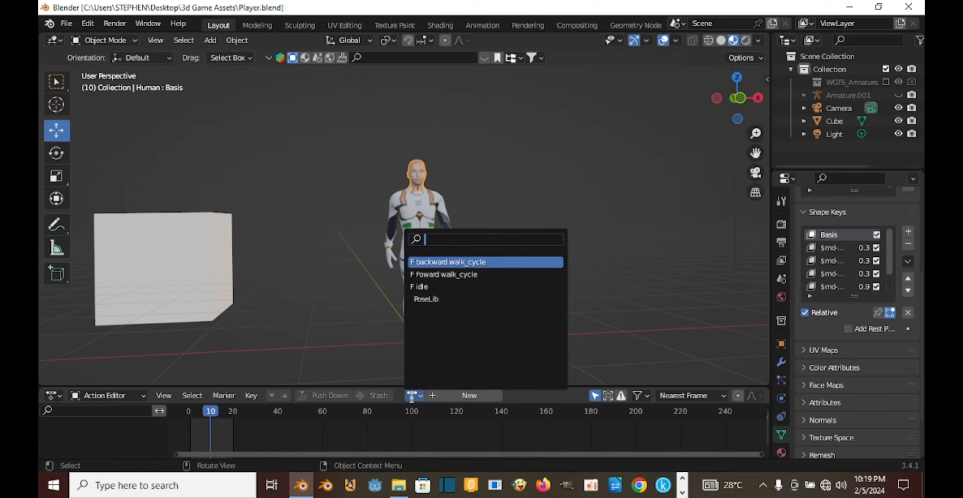
left_click(445, 287)
middle_click_drag(456, 299, 432, 307)
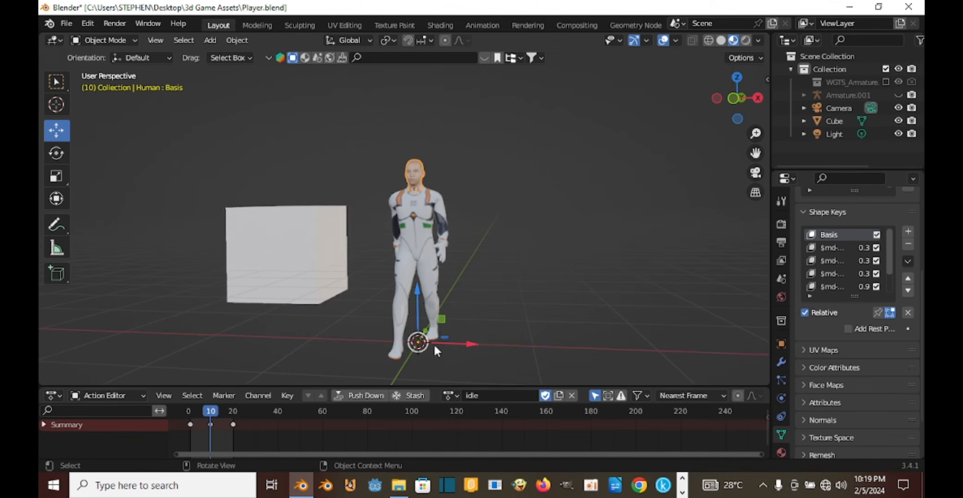
left_click_drag(209, 414, 189, 423)
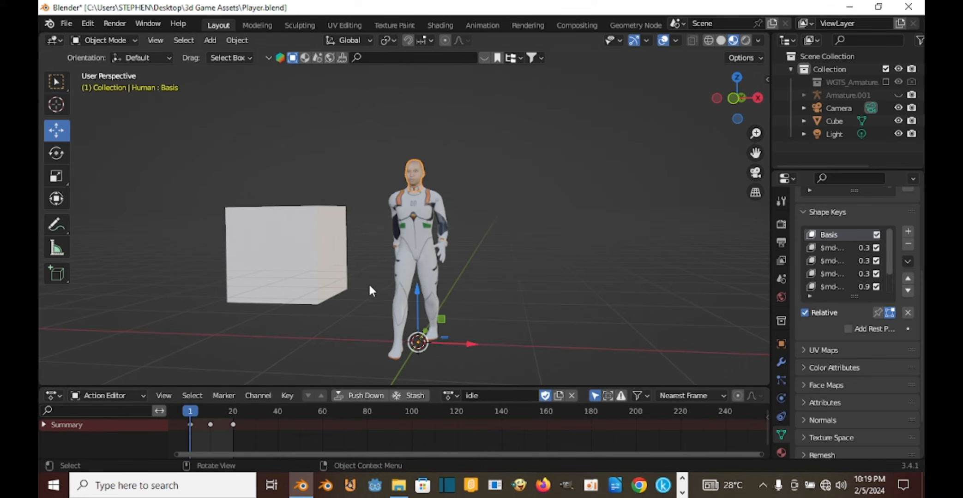
middle_click_drag(500, 249, 433, 255)
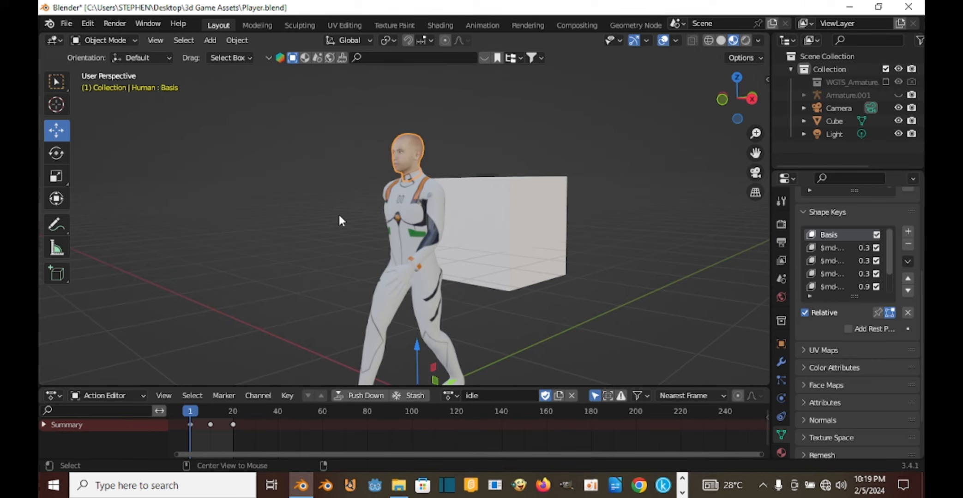
Unhide the character's armature, select it and assign the idle action to it.
key("alt+h")
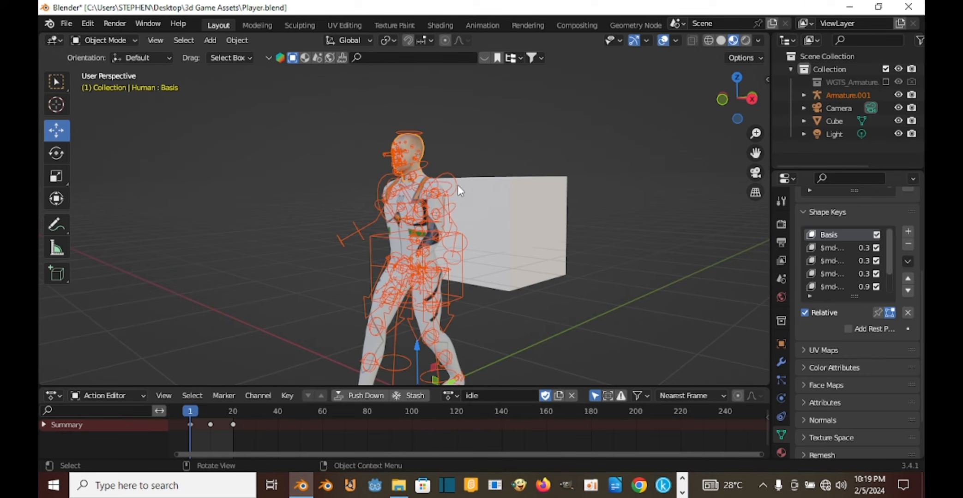
left_click(439, 194)
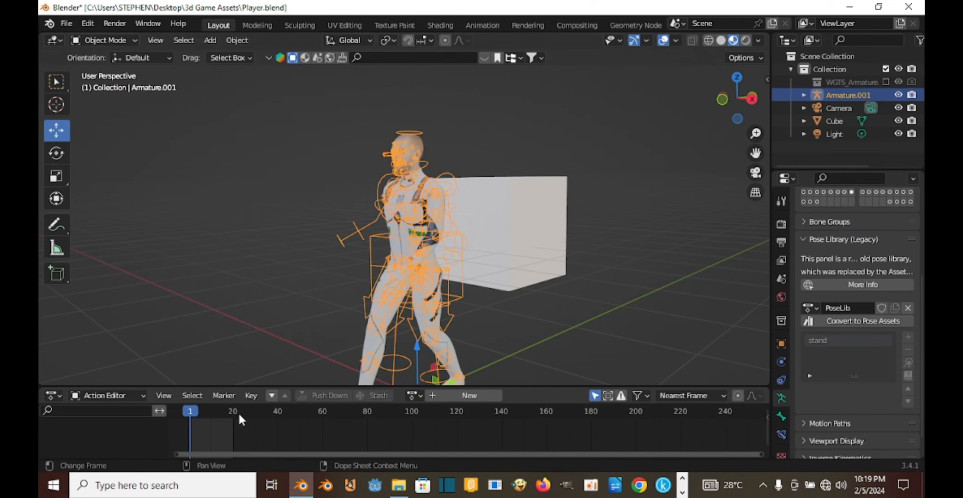
left_click(414, 396)
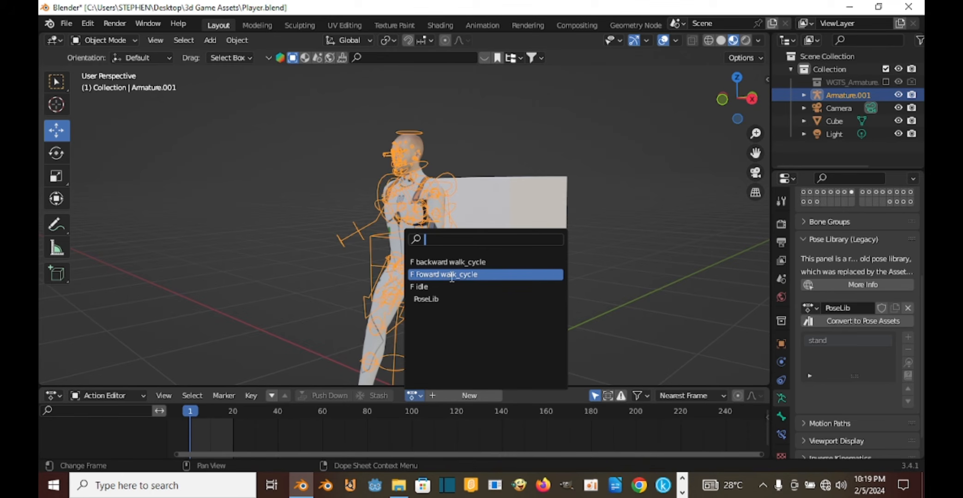
left_click(445, 288)
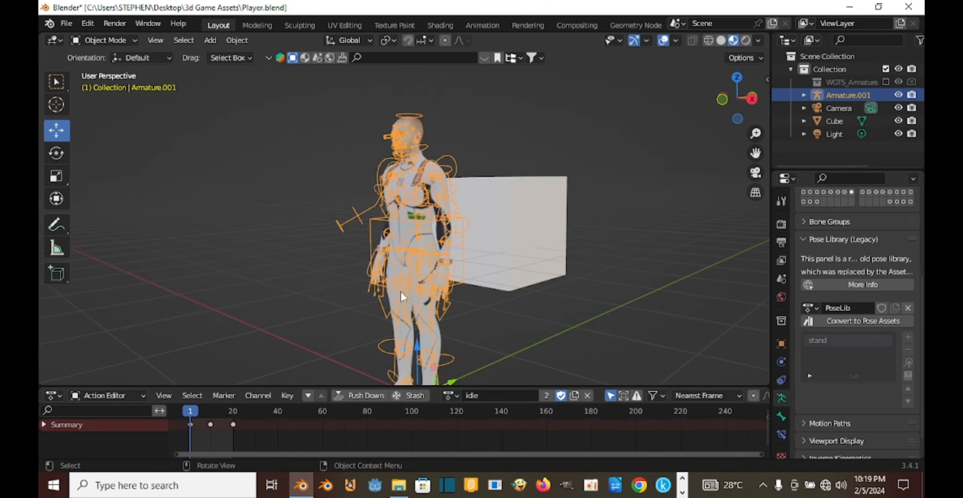
middle_click_drag(401, 291, 465, 286)
scroll(465, 286, "down", 3)
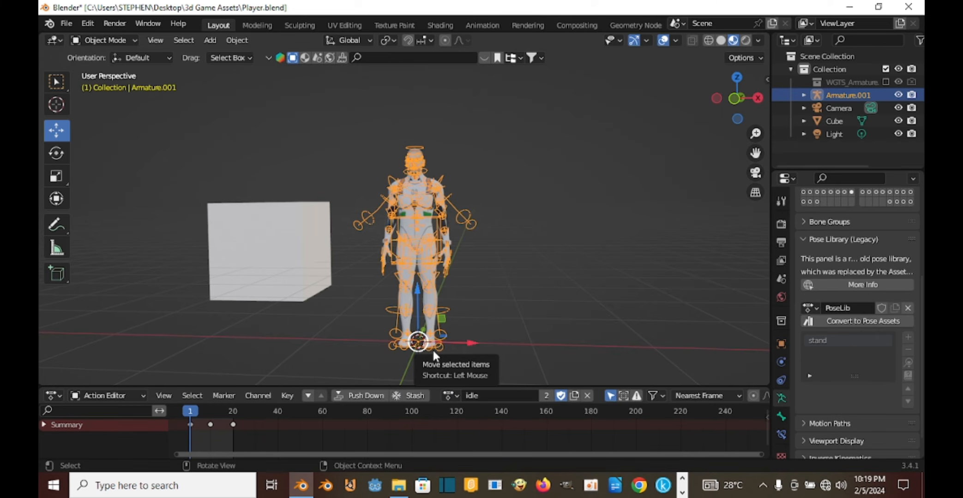
Preview the Foward walk_cycle and backward walk_cycle actions on the armature and switch back to idle.
left_click(458, 395)
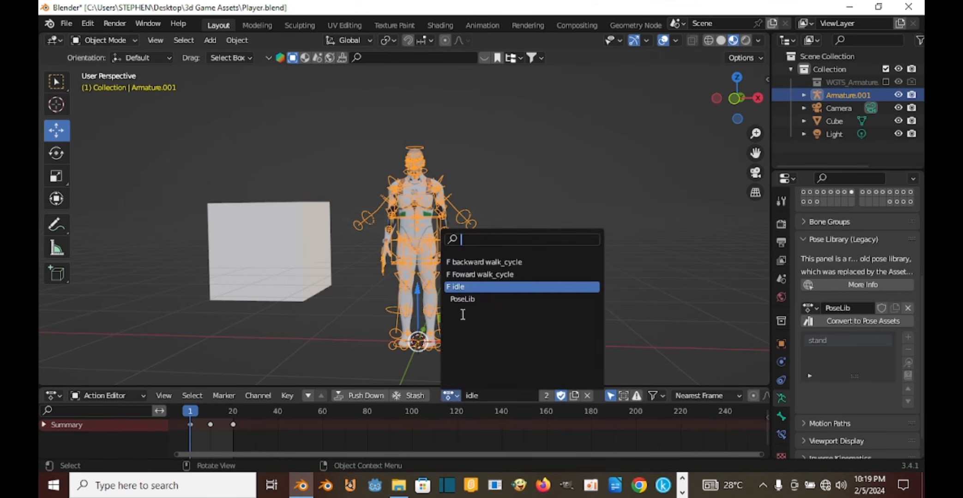
left_click(479, 273)
left_click(459, 396)
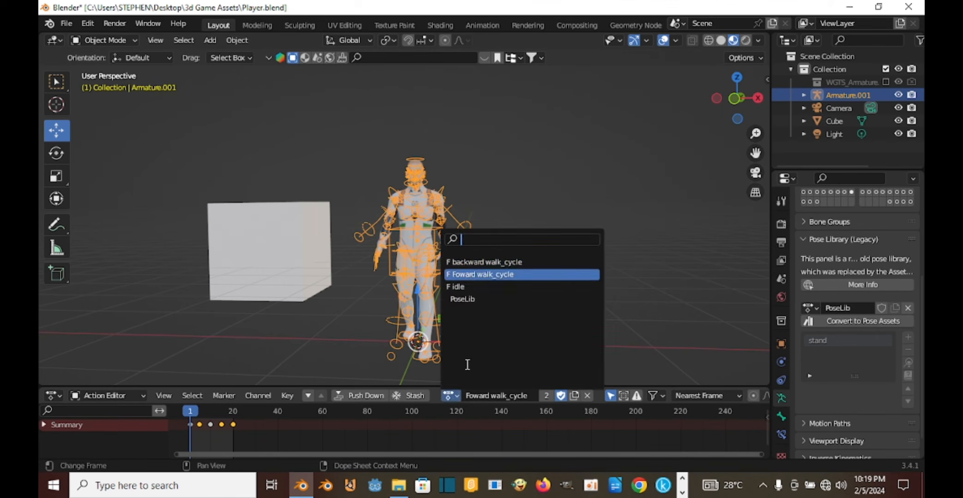
left_click(480, 263)
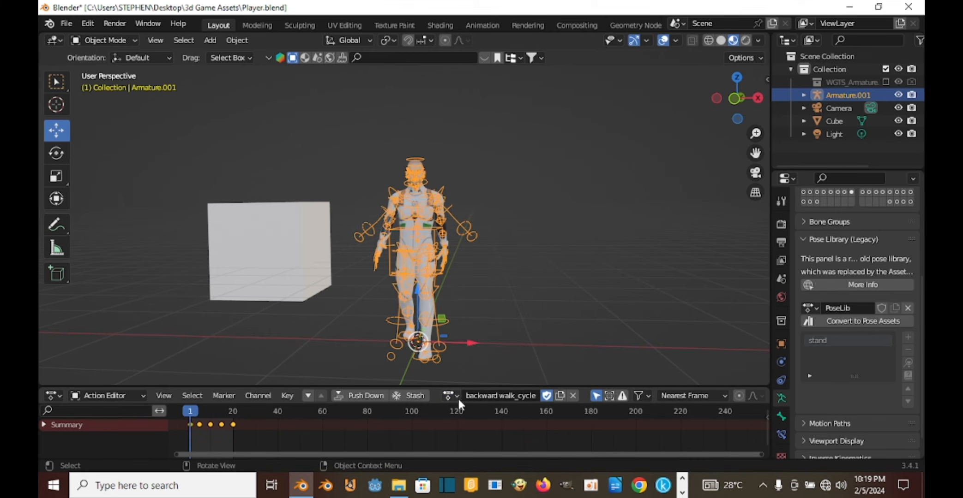
left_click(458, 397)
left_click(503, 287)
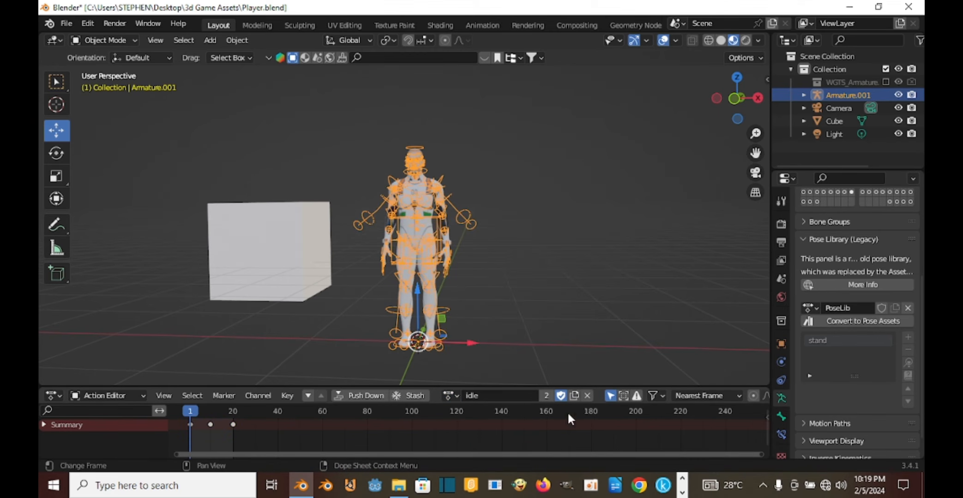
Unlink the idle action from the armature and check the suit mesh for an assigned action.
left_click(452, 395)
left_click(501, 437)
left_click(588, 396)
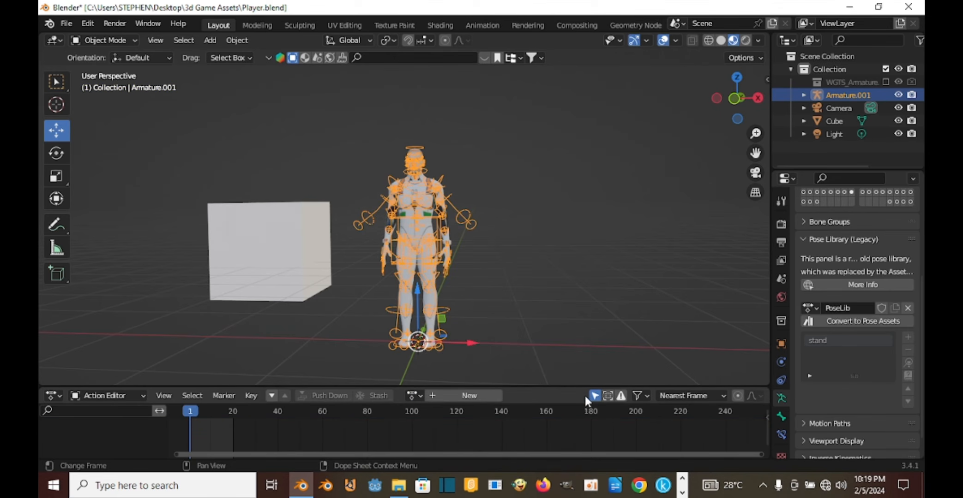
left_click(430, 304)
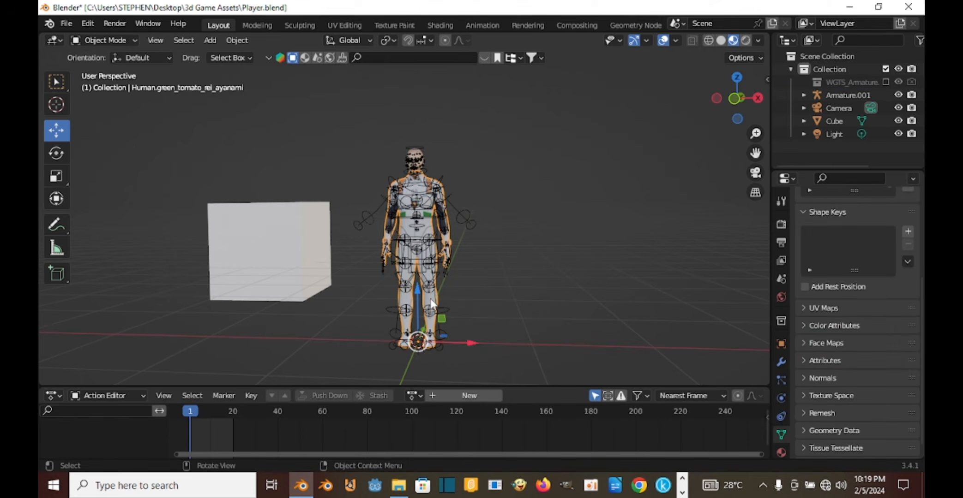
left_click(413, 395)
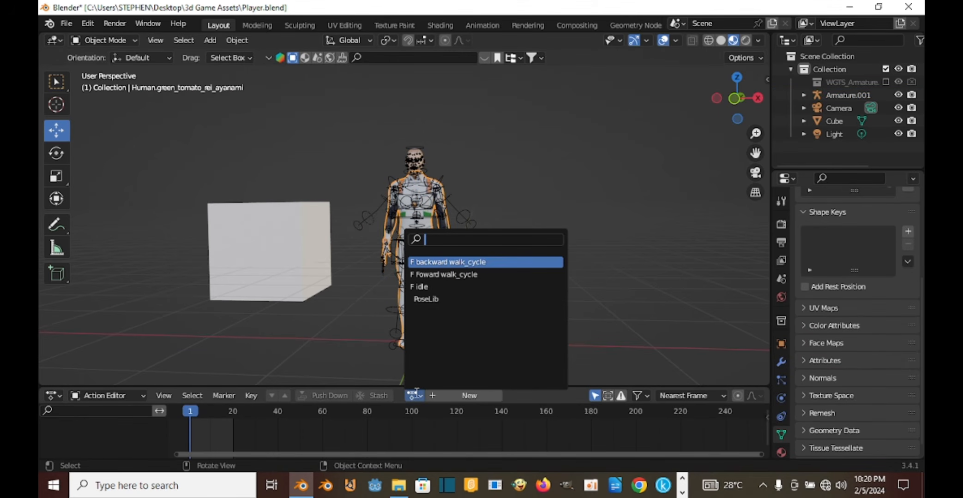
left_click(313, 363)
scroll(447, 240, "up", 1)
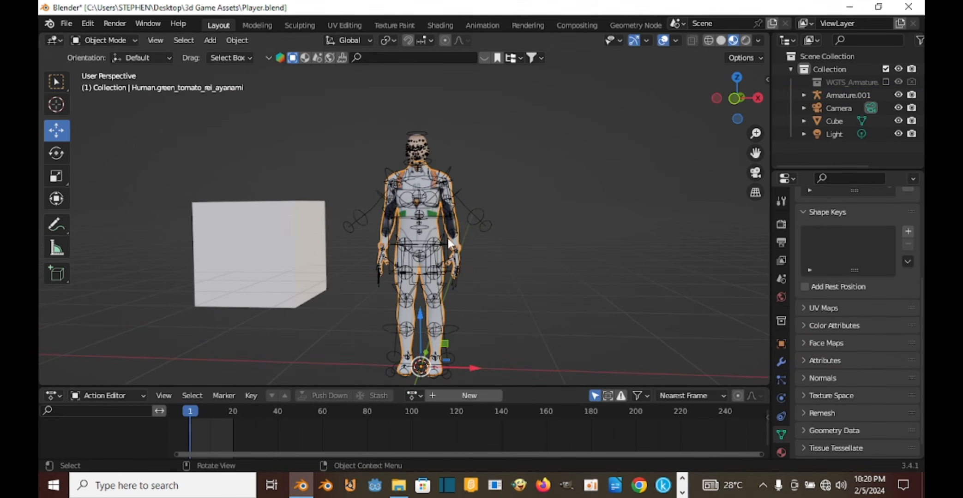
Select the body mesh by its head and unlink the idle action from it.
left_click(418, 140)
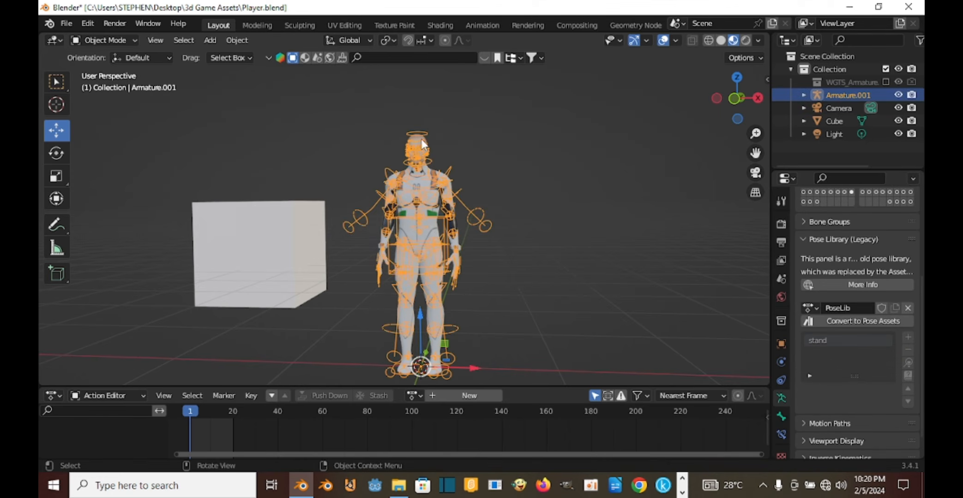
scroll(442, 181, "up", 3)
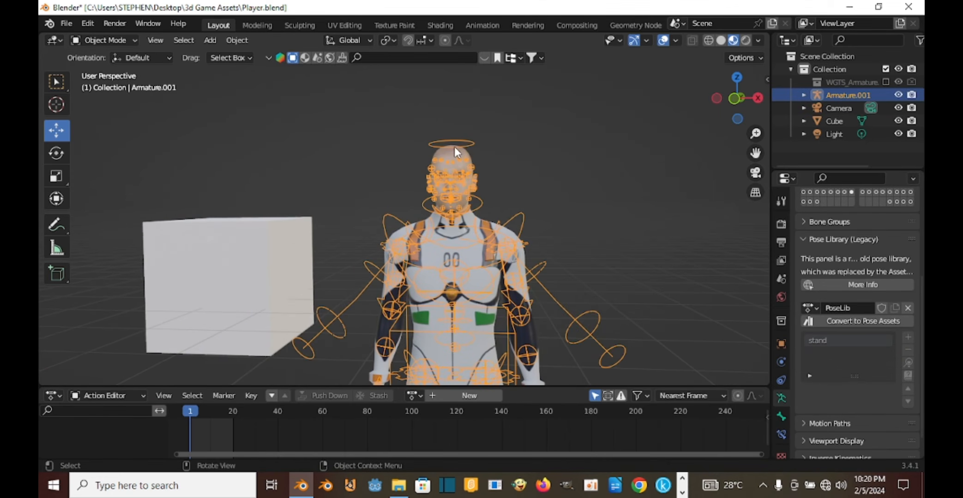
left_click(468, 153)
middle_click_drag(468, 153, 438, 175)
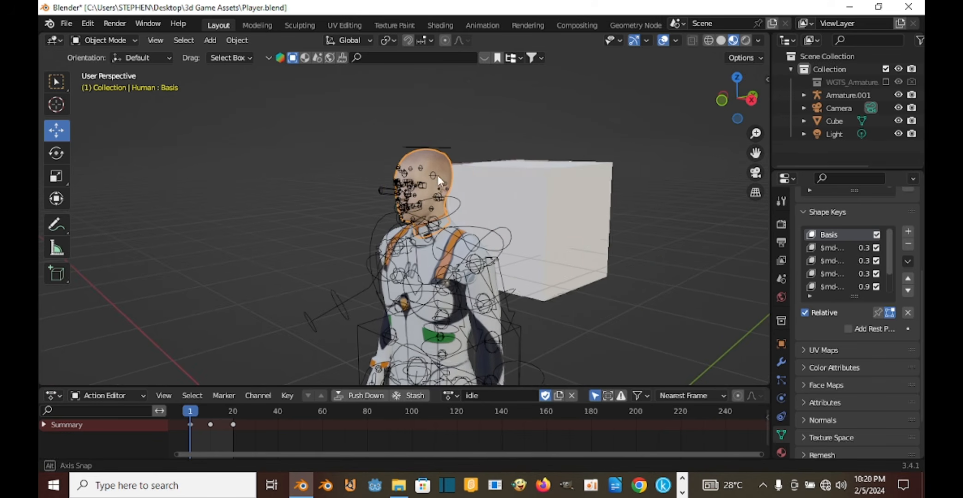
left_click(570, 398)
Check the body mesh for a linked action and save Player.blend.
scroll(504, 375, "down", 3)
middle_click_drag(504, 375, 477, 253)
scroll(477, 253, "up", 3)
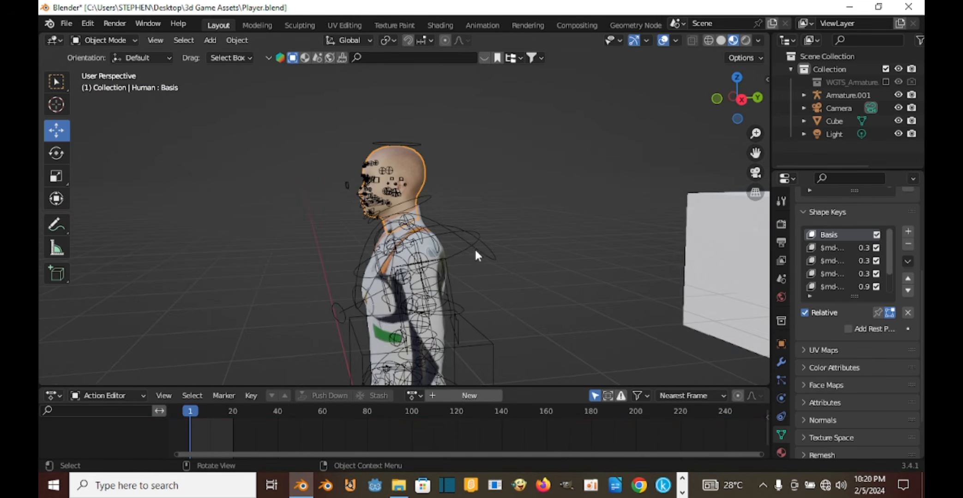
left_click(412, 395)
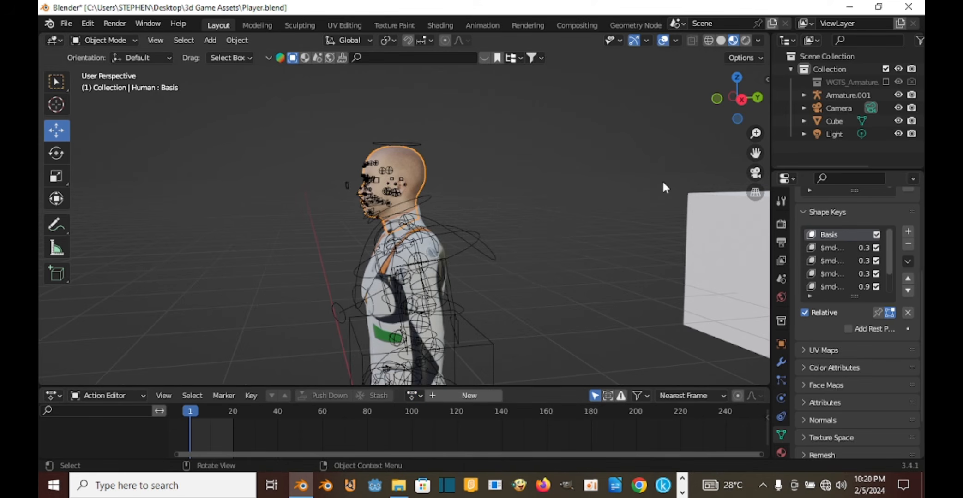
middle_click_drag(489, 221, 465, 185)
key("ctrl+s")
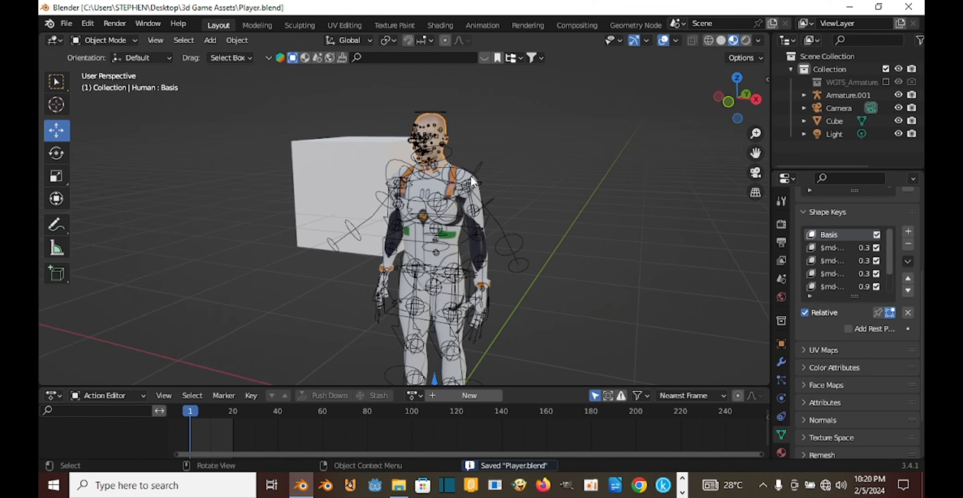
Box-select the whole character together with its armature, leaving out the cube.
scroll(470, 175, "down", 5)
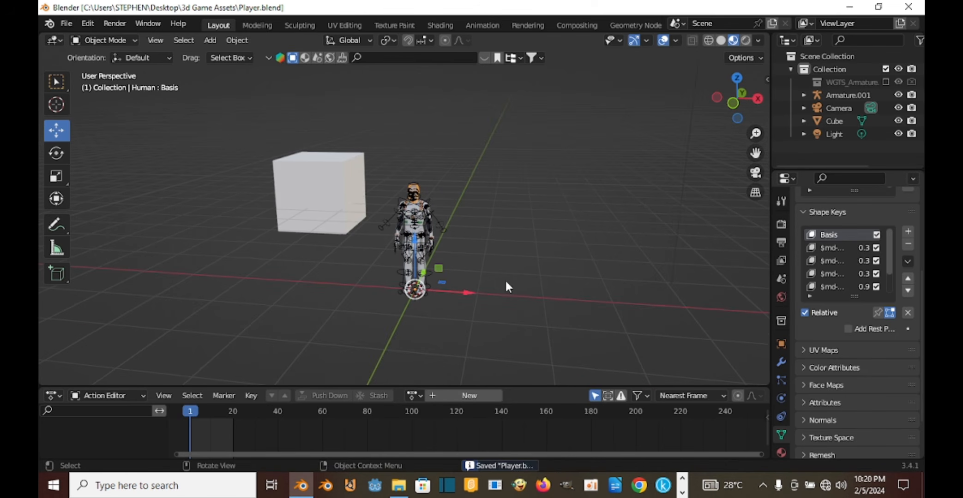
middle_click_drag(443, 227, 462, 256)
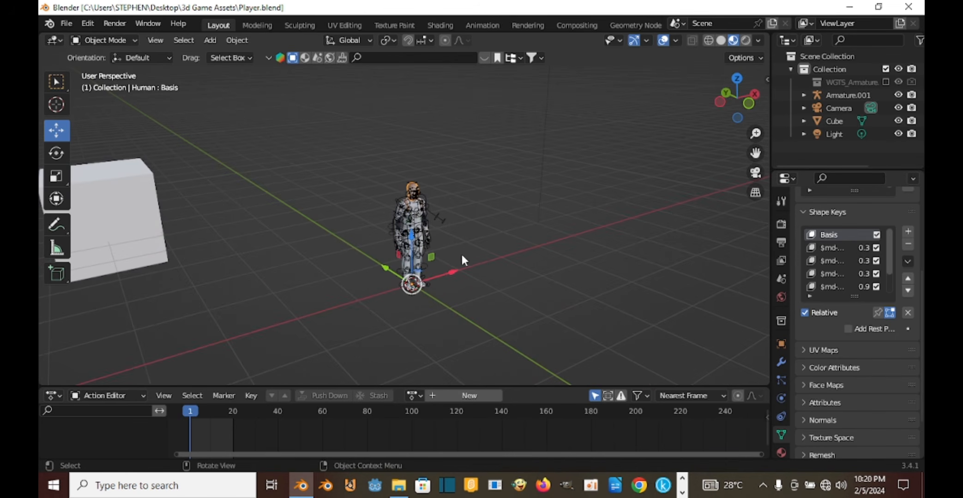
middle_click_drag(431, 216, 382, 177)
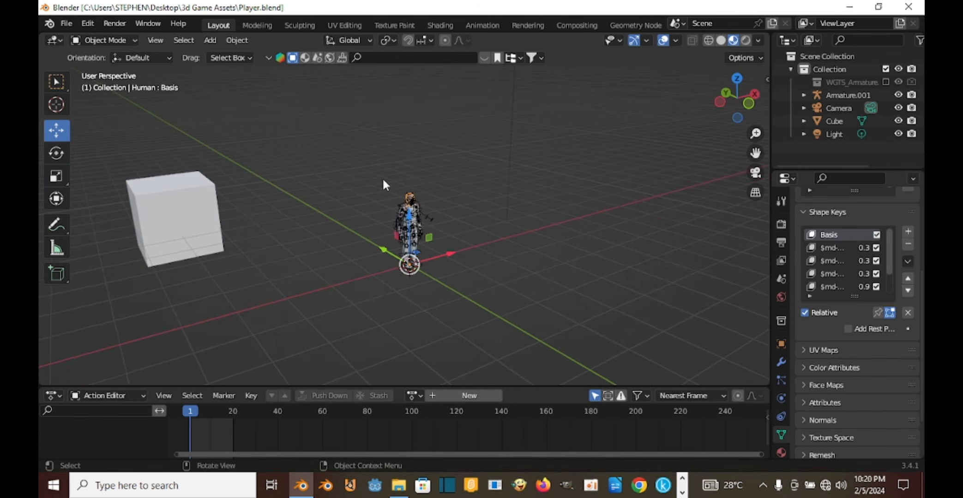
left_click_drag(359, 161, 457, 302)
middle_click_drag(564, 263, 480, 257)
scroll(432, 193, "up", 3)
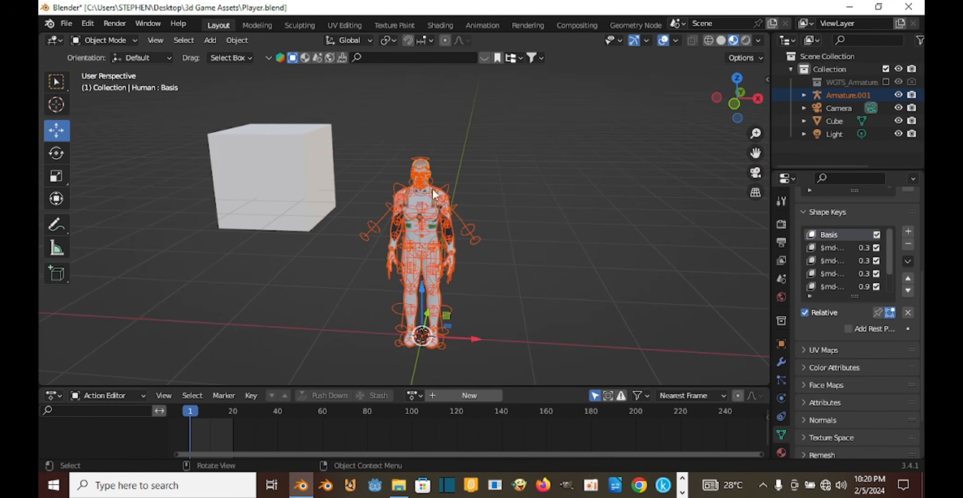
Start a glTF 2.0 export and create a folder named Export Gltf inside 3d Game Assets.
left_click(67, 23)
mouse_move(105, 211)
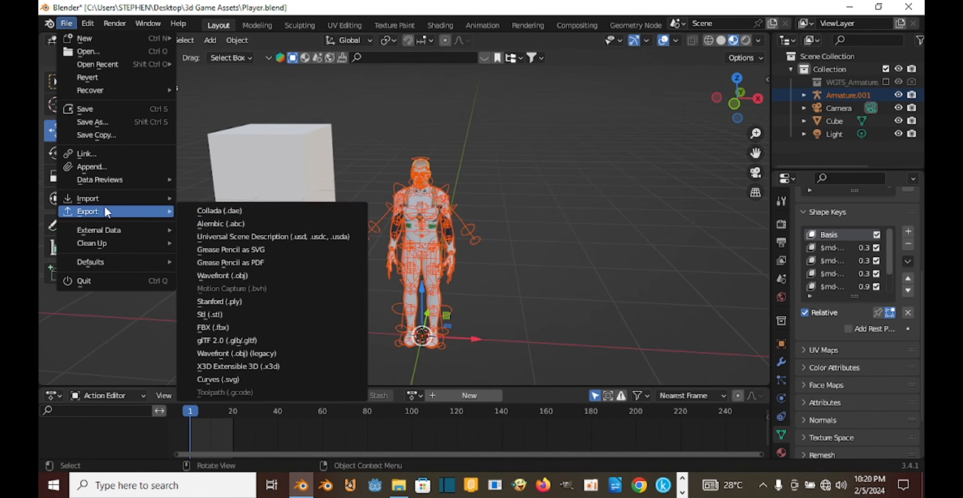
left_click(219, 342)
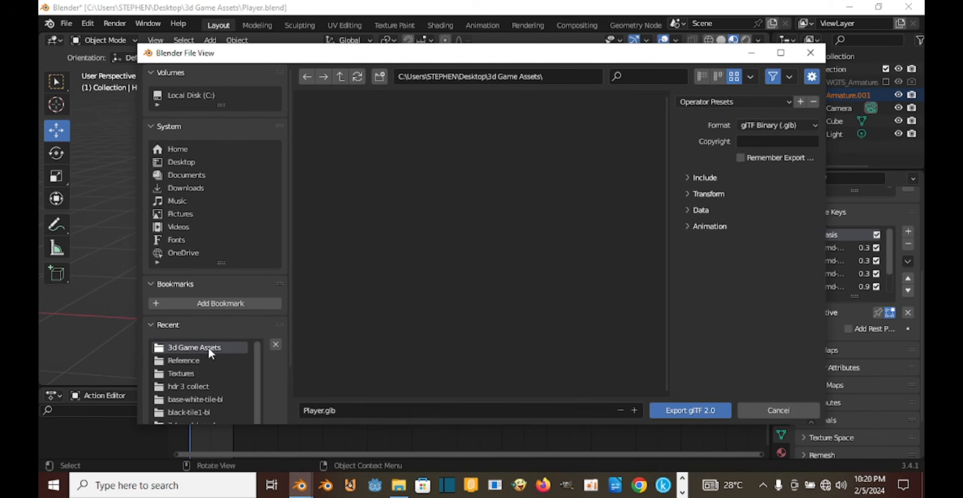
left_click(380, 77)
type("E")
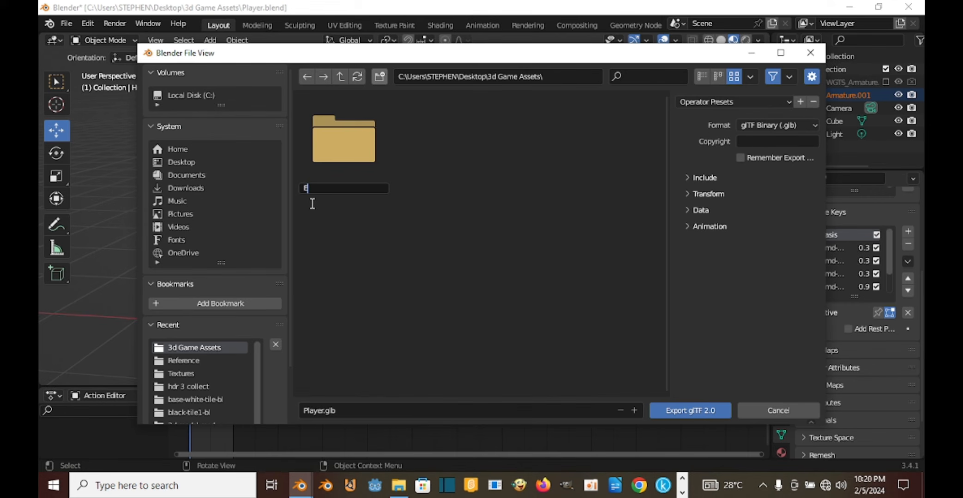
type("xportG")
key("BackSpace")
type("Gltf")
key("Return")
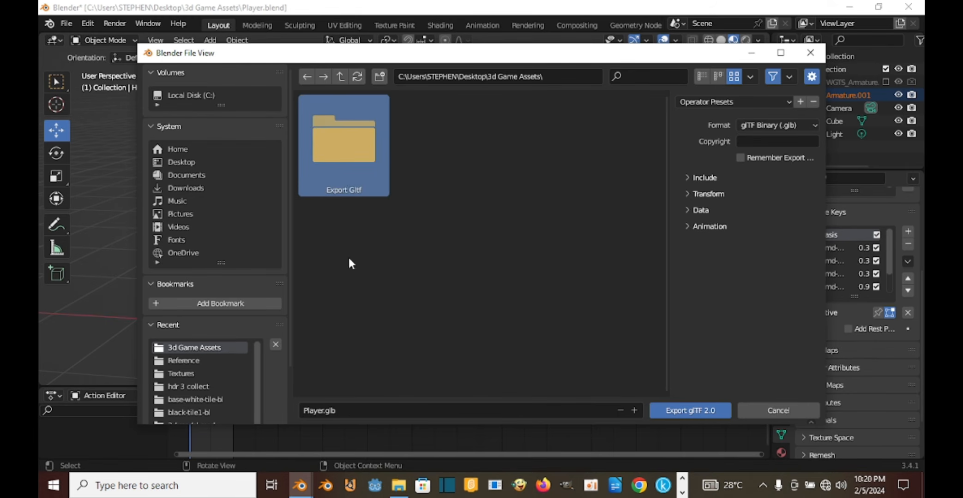
Export only the selected objects with modifiers applied as the glTF Binary file Player.glb into the Export Gltf folder.
double_click(342, 159)
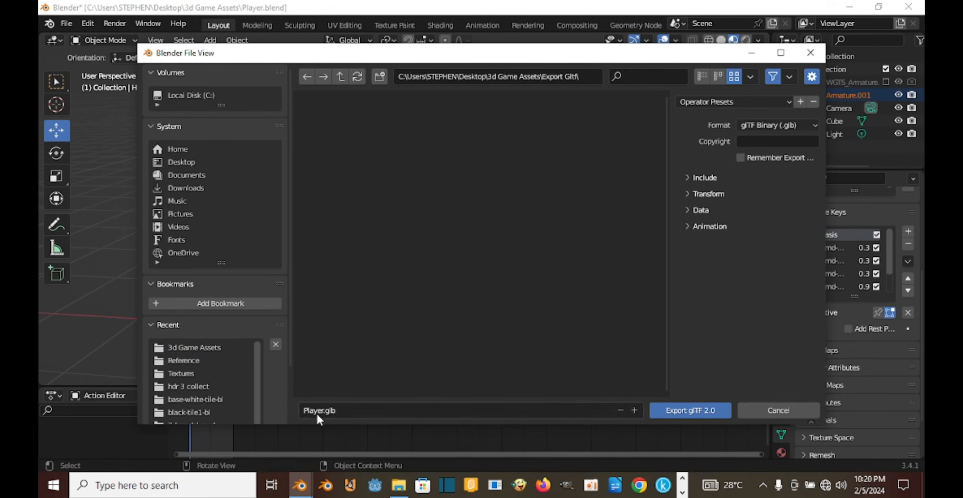
left_click(687, 178)
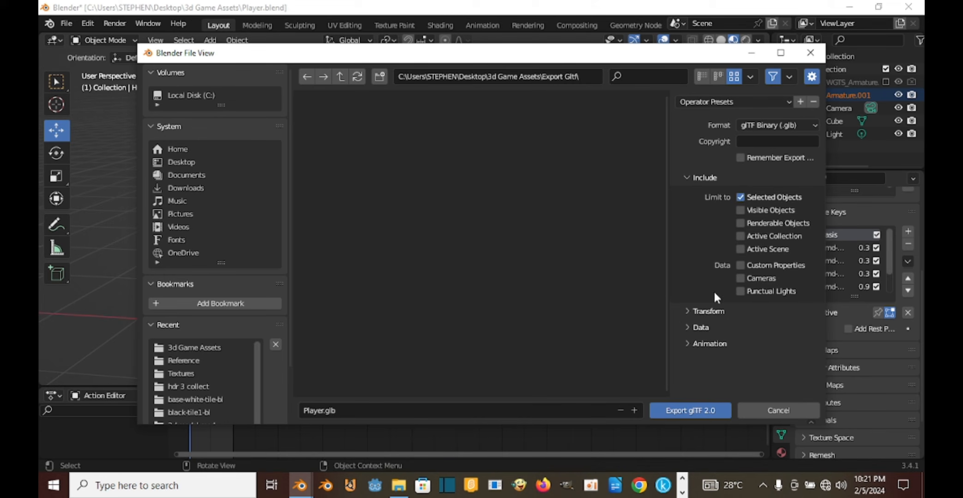
left_click(700, 328)
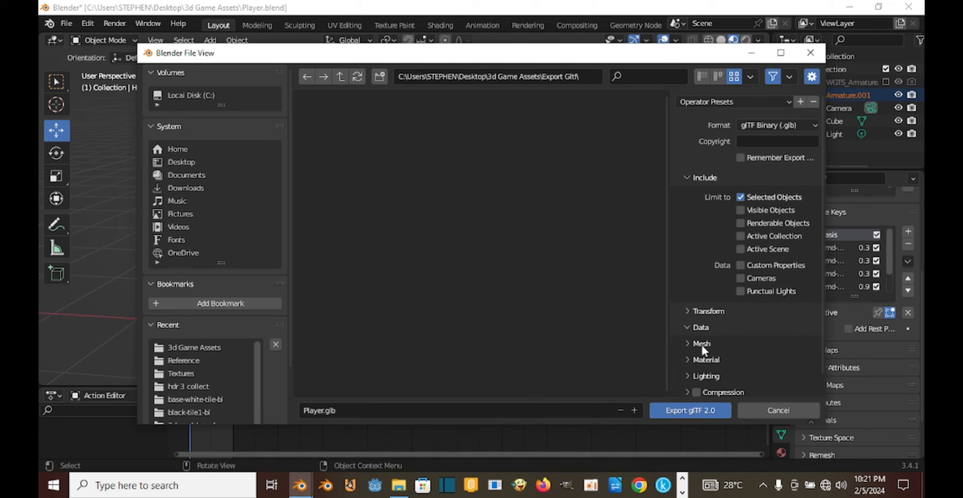
scroll(695, 351, "down", 1)
left_click(695, 324)
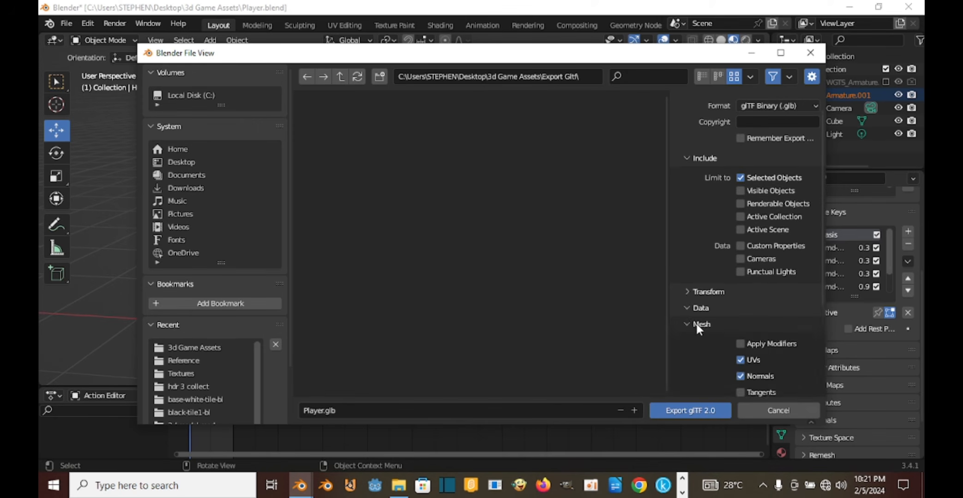
scroll(703, 325, "down", 5)
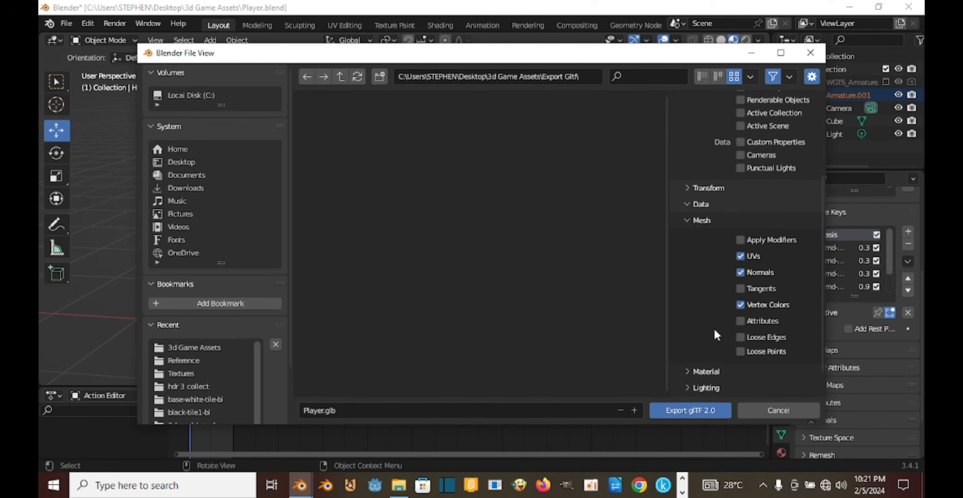
left_click(738, 238)
mouse_move(466, 63)
left_mouse_down()
mouse_move(517, 229)
mouse_move(332, 265)
mouse_move(526, 227)
mouse_move(554, 113)
mouse_move(471, 48)
left_mouse_up()
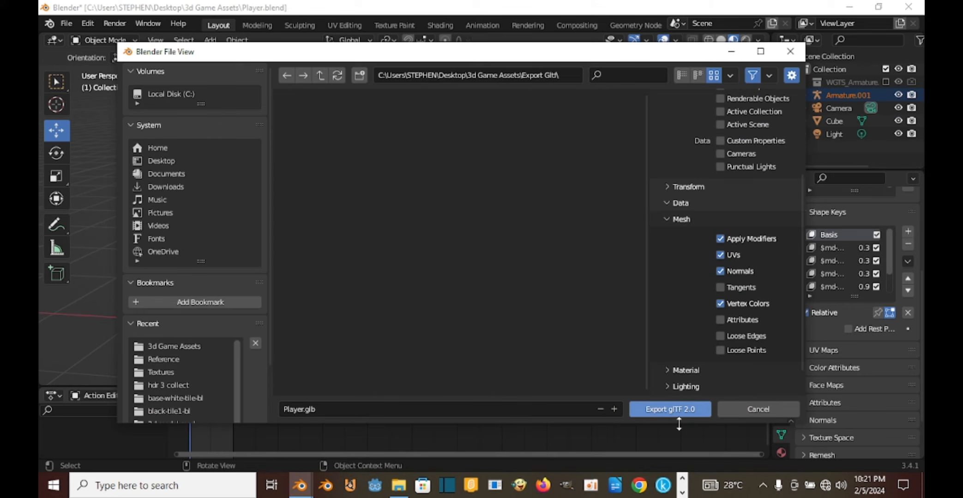
left_click(670, 410)
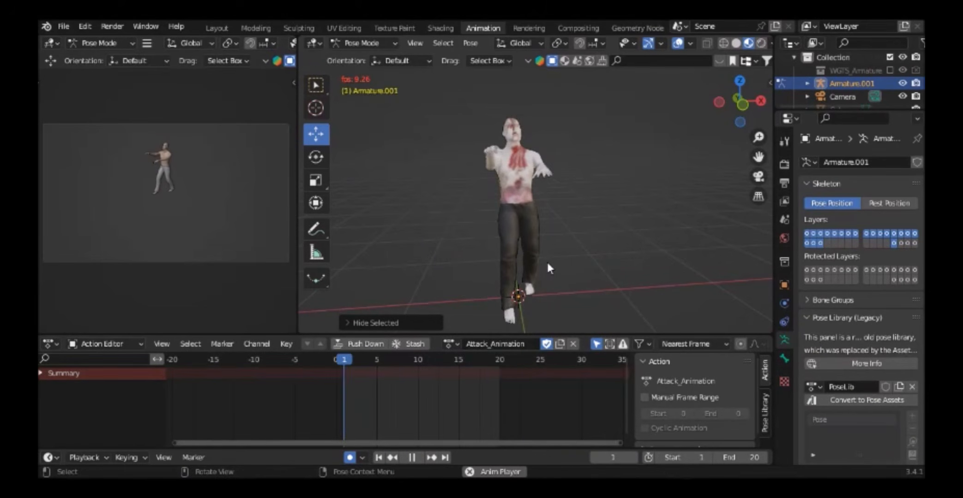
scroll(555, 221, "down", 2)
middle_click_drag(555, 221, 561, 224)
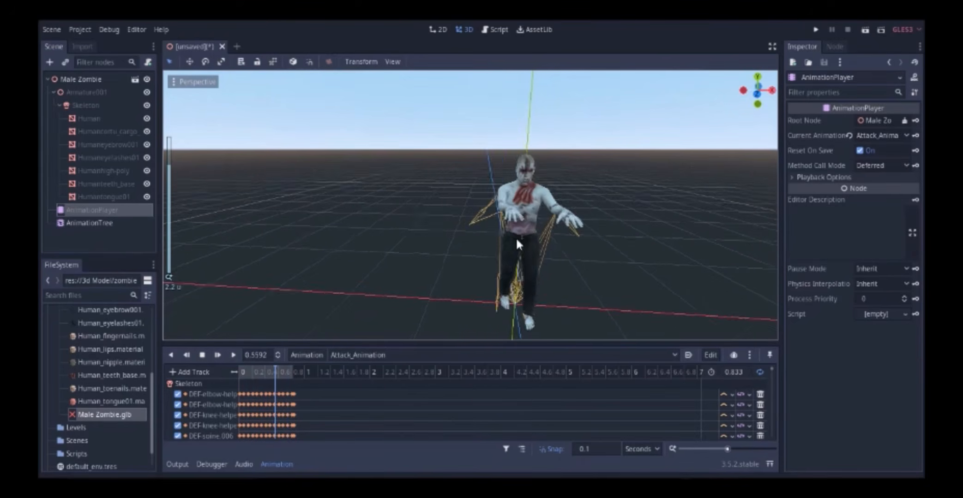
scroll(559, 250, "up", 7)
middle_click_drag(560, 250, 465, 242)
scroll(467, 242, "down", 6)
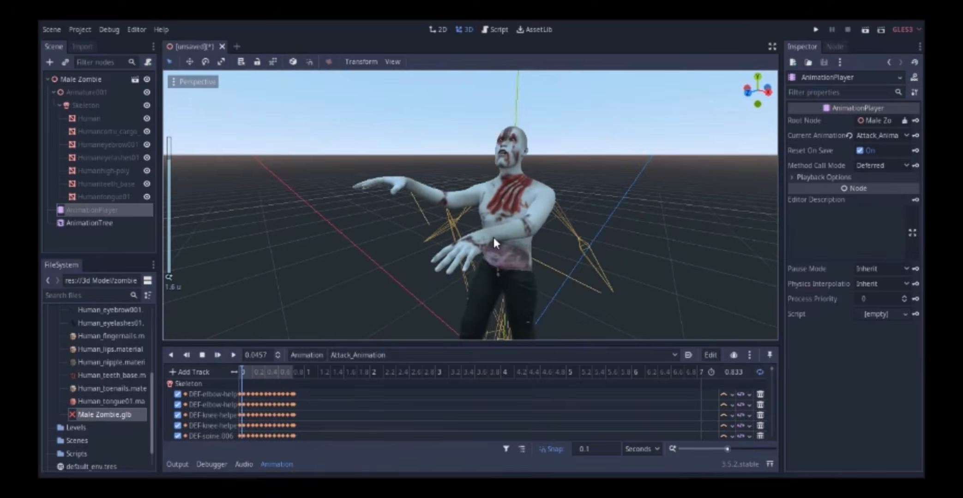